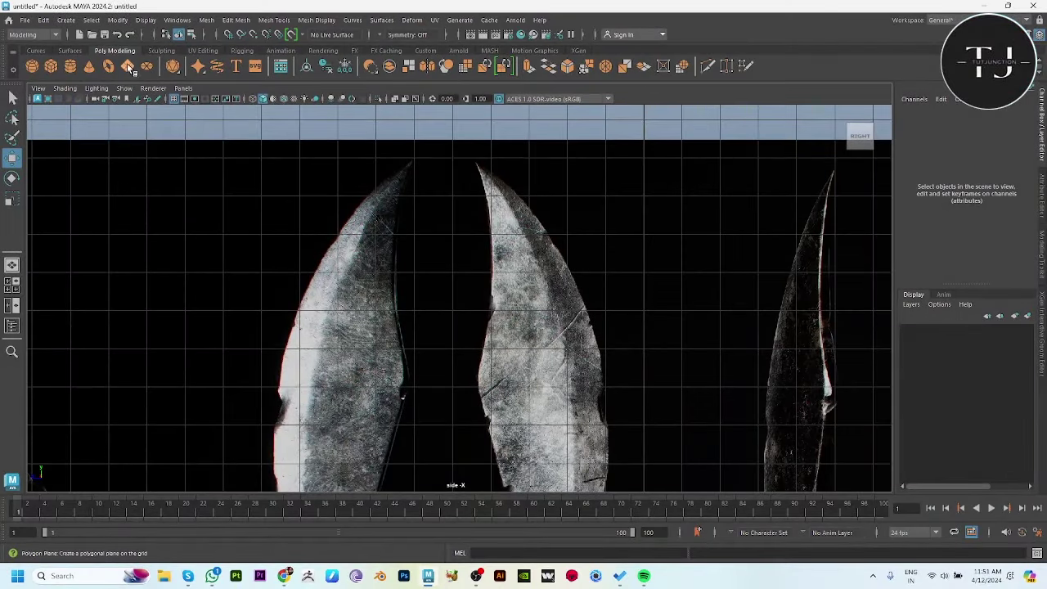
- Draw a polygon plane over the middle blade reference and pull its top vertices to the tip
click(128, 68)
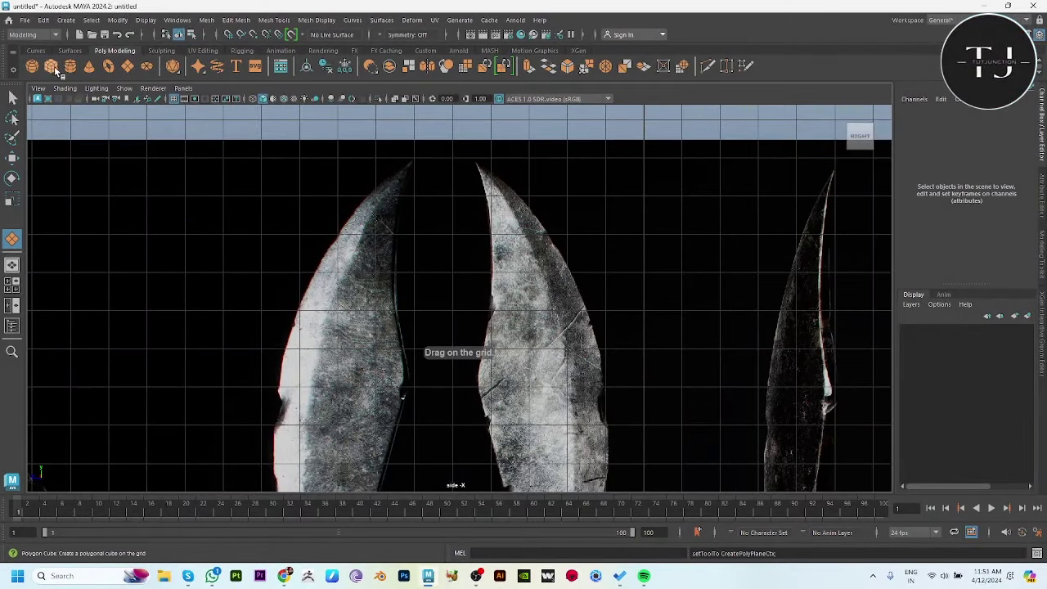
drag(502, 263, 570, 369)
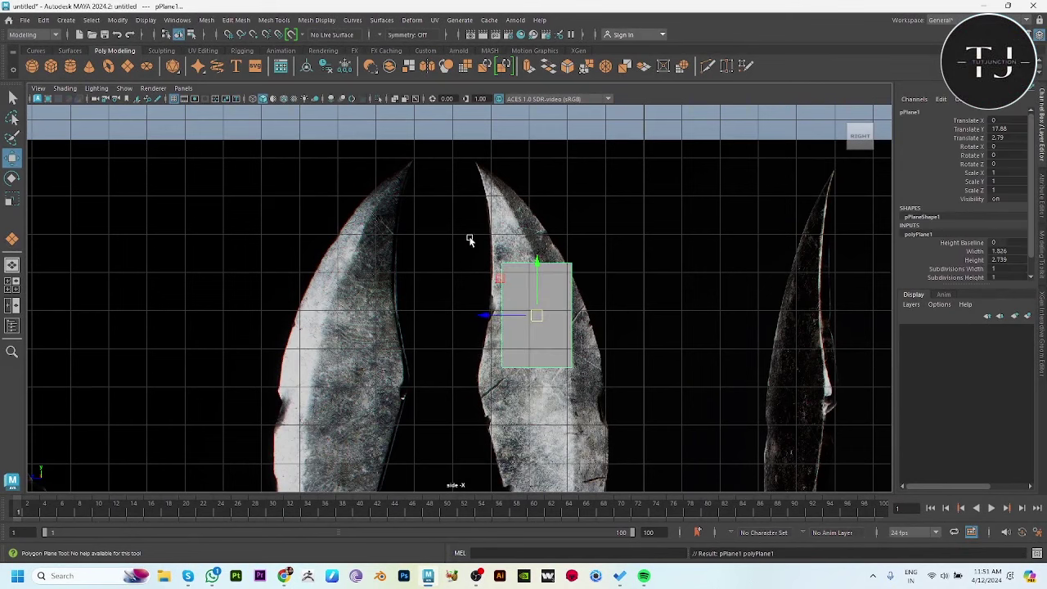
key(F9)
click(502, 263)
drag(502, 264, 484, 180)
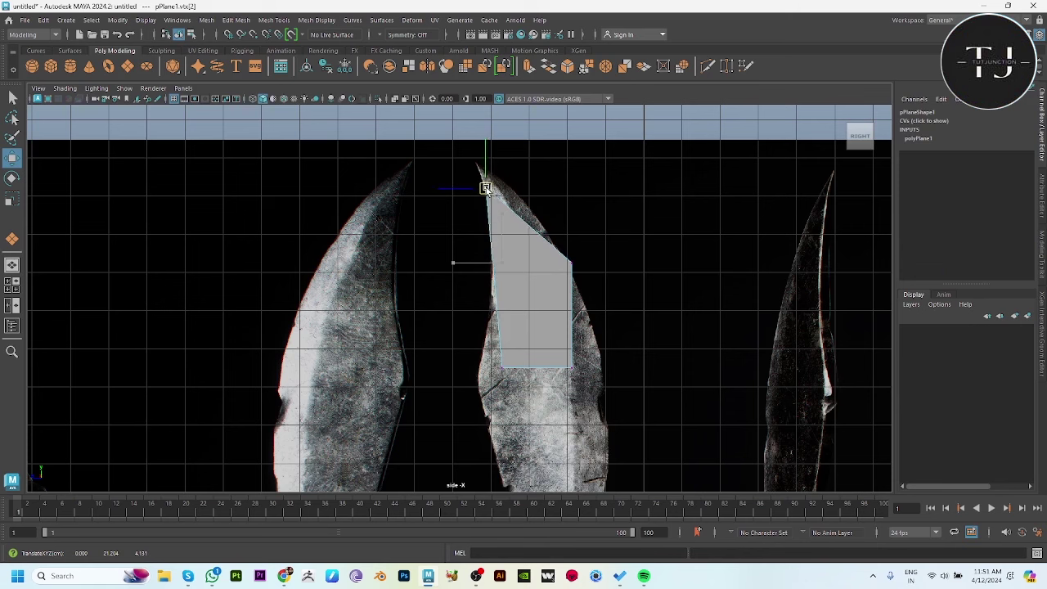
mouse_move(544, 241)
mouse_down()
mouse_move(608, 292)
mouse_move(516, 192)
mouse_move(523, 204)
mouse_up()
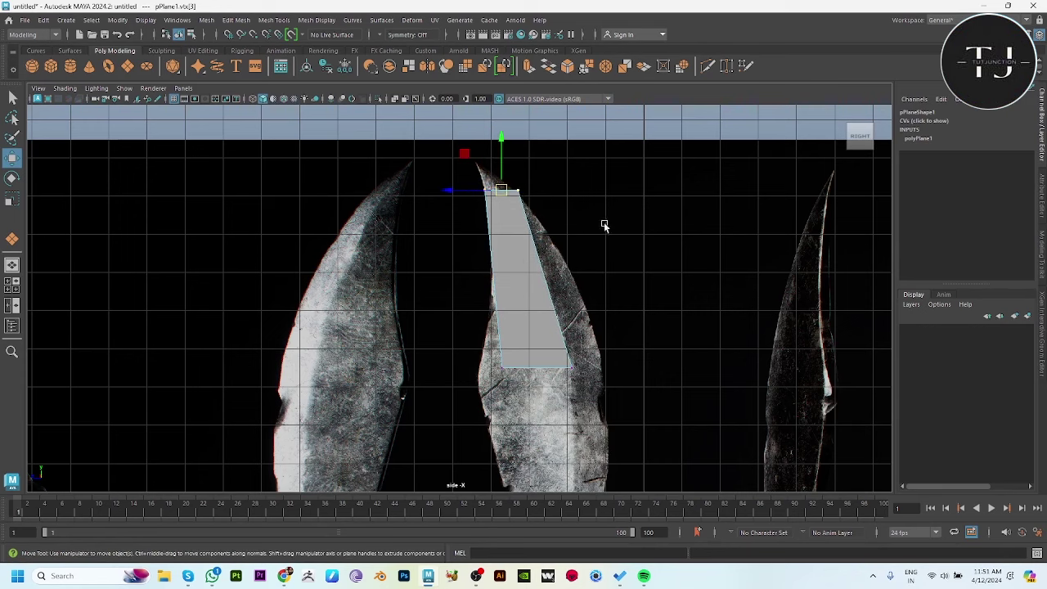
- Switch to wireframe and fit the plane's bottom vertices onto the blade's back and edge
alt+middle_drag(617, 395, 596, 323)
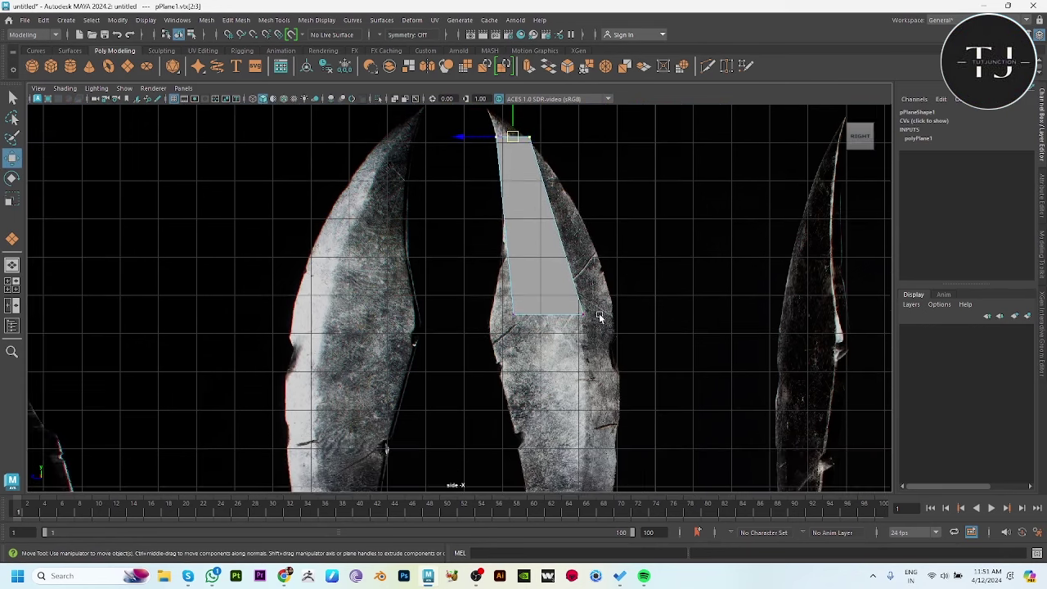
key(4)
click(583, 315)
drag(583, 315, 613, 309)
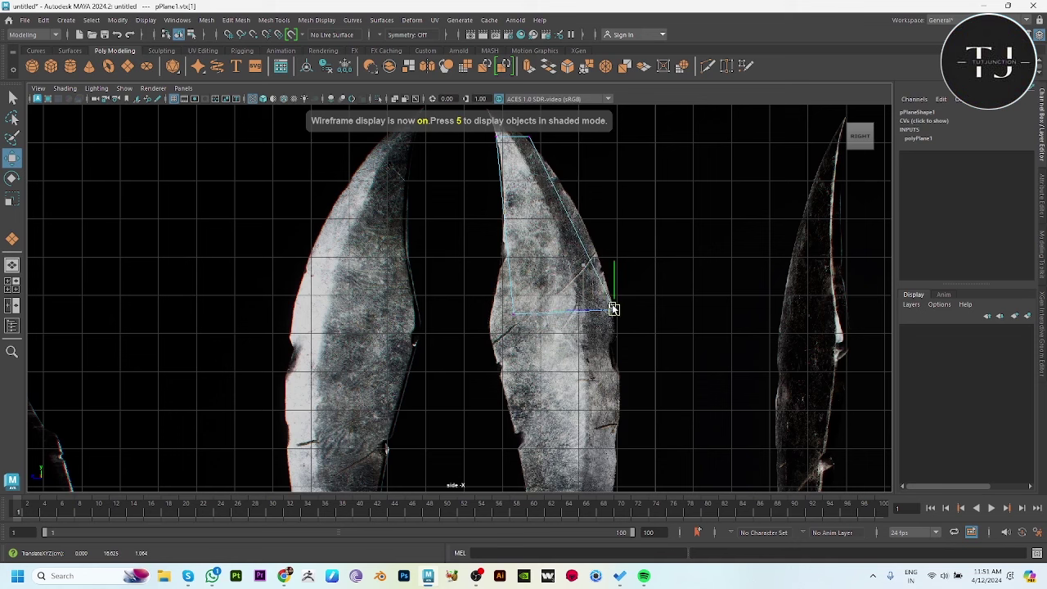
mouse_move(486, 292)
mouse_down()
mouse_move(515, 325)
mouse_move(491, 311)
mouse_move(493, 326)
mouse_up()
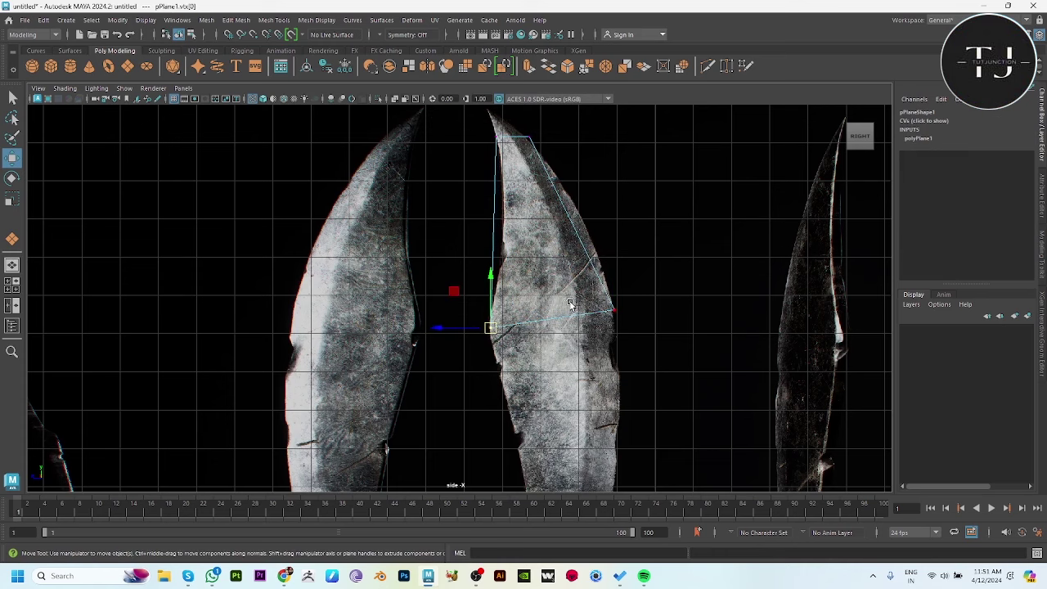
mouse_move(612, 310)
mouse_down()
mouse_move(607, 304)
mouse_move(618, 321)
mouse_up()
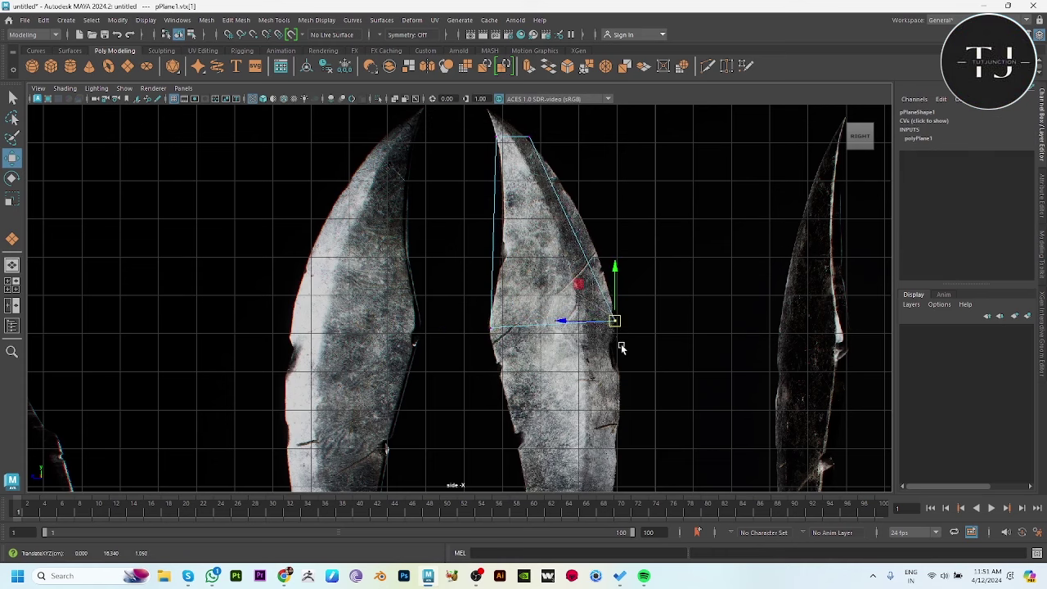
alt+middle_drag(621, 349, 601, 287)
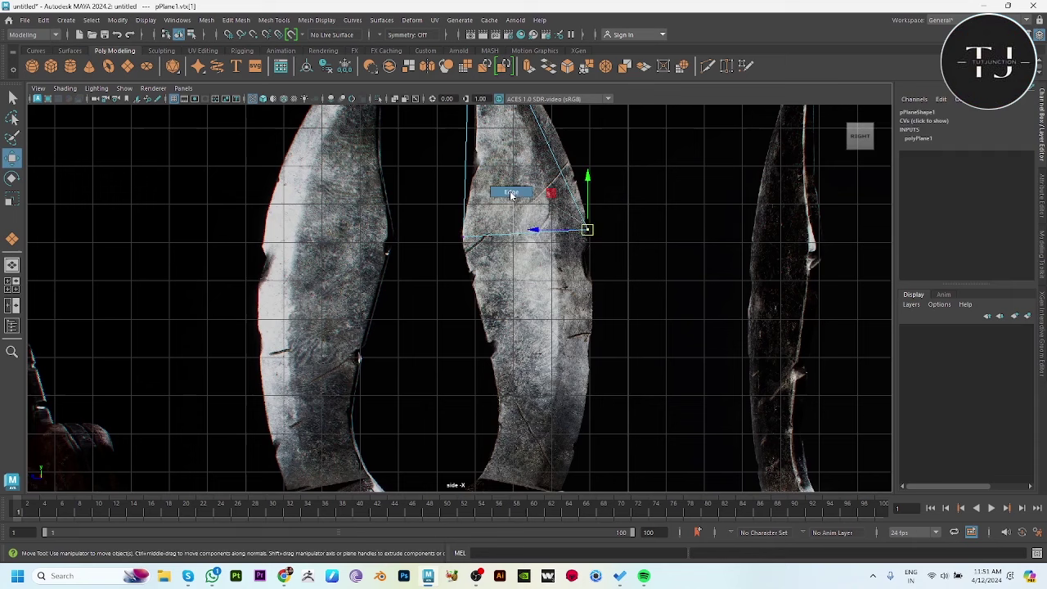
- Extrude the plane's bottom edge into new rows running down the blade toward the handle
right_drag(521, 239, 521, 201)
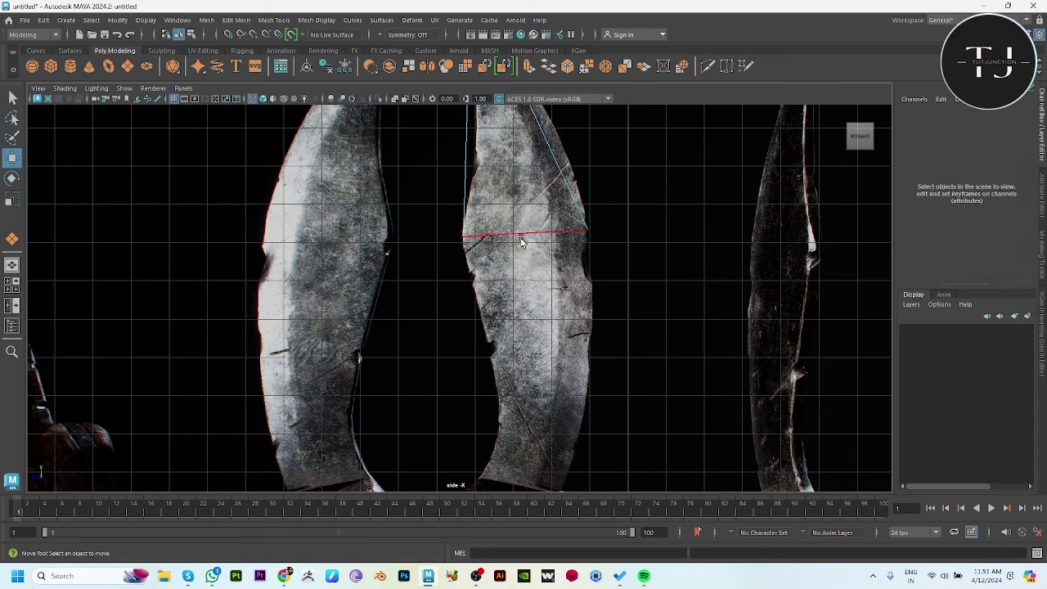
click(522, 235)
mouse_move(523, 235)
shift+mouse_down()
mouse_move(548, 276)
mouse_move(536, 320)
shift+mouse_up()
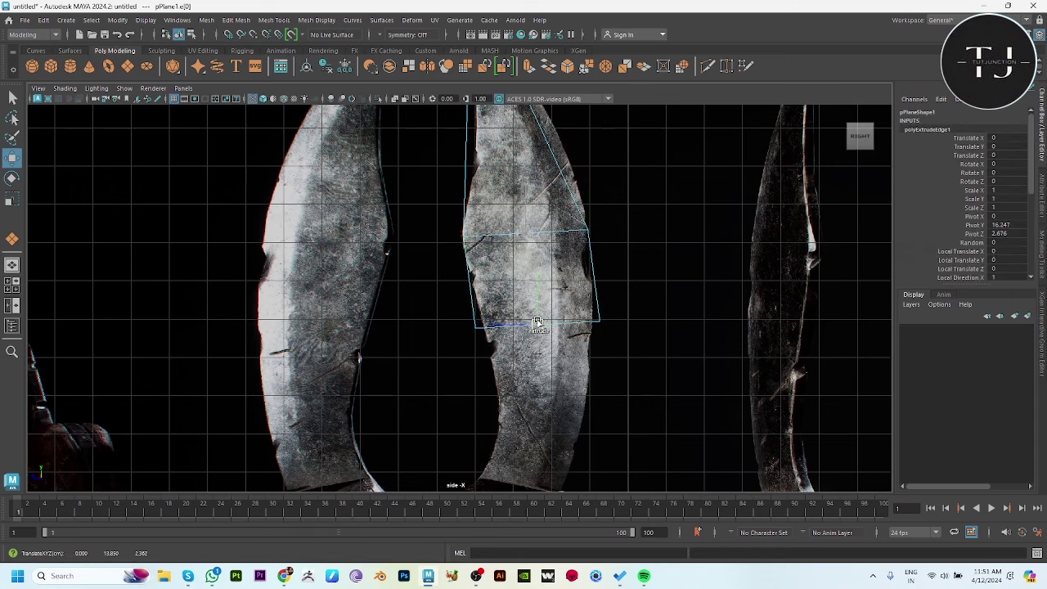
alt+middle_drag(536, 323, 548, 172)
shift+drag(550, 172, 550, 315)
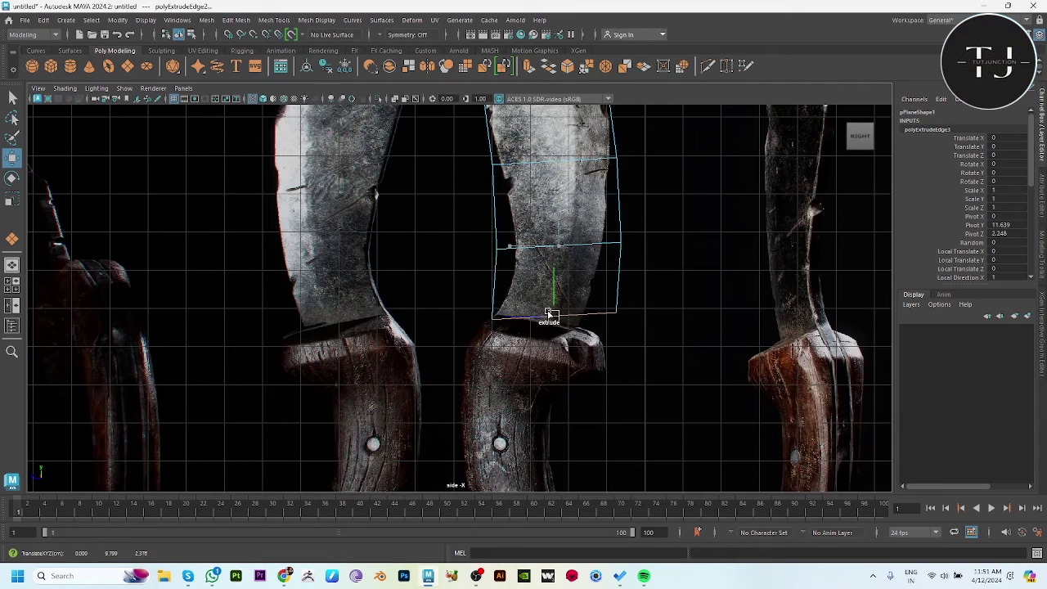
scroll(553, 315, up, 2)
scroll(555, 323, up, 2)
scroll(556, 335, up, 2)
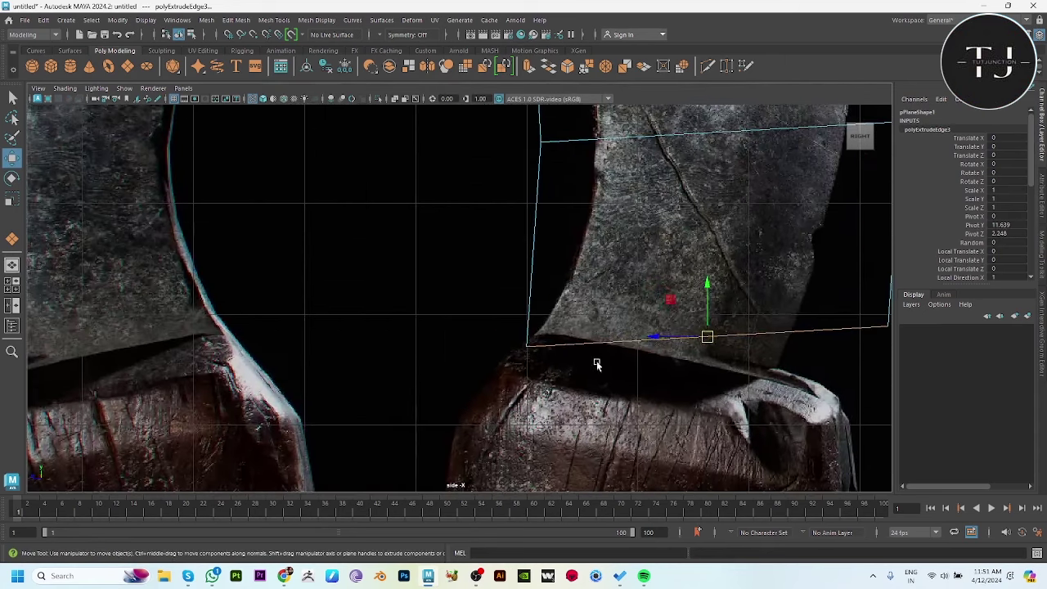
- Fit the bottom corner vertices to the blade's base and bolster outline
key(F9)
click(528, 345)
drag(528, 345, 534, 336)
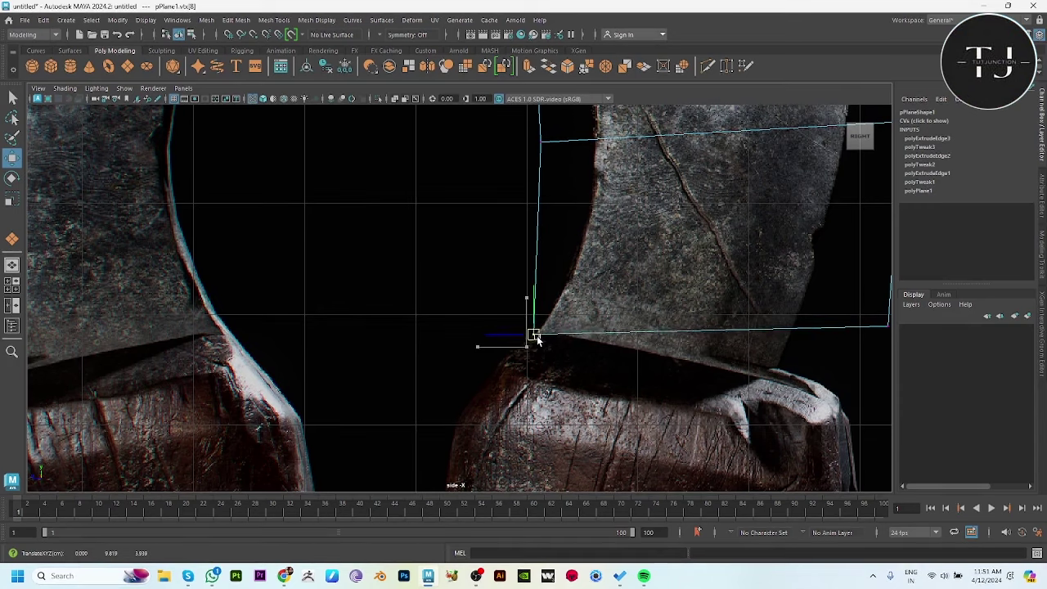
alt+middle_drag(635, 357, 709, 265)
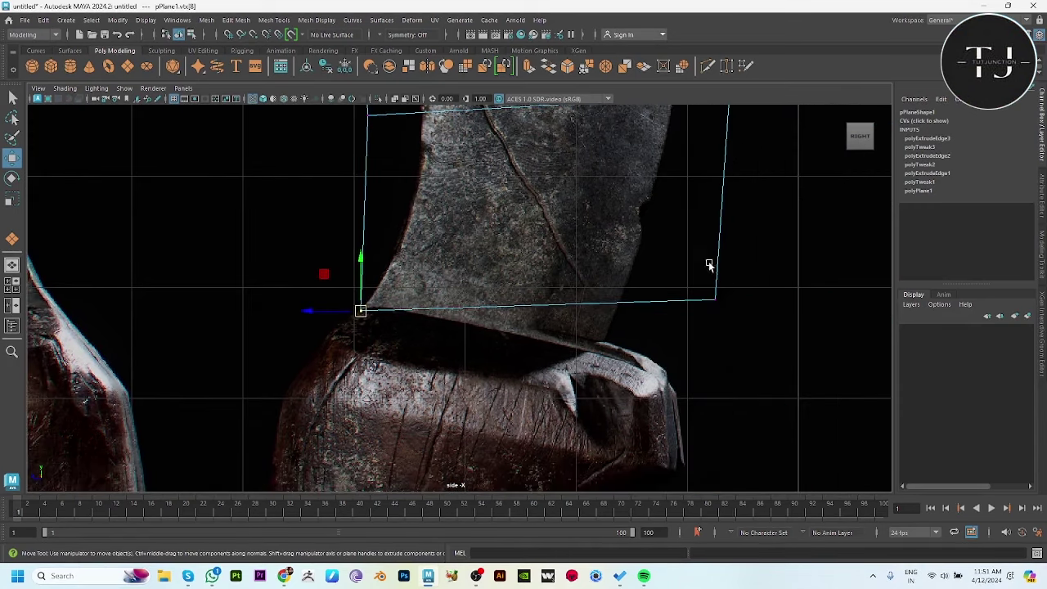
click(715, 301)
drag(715, 301, 602, 357)
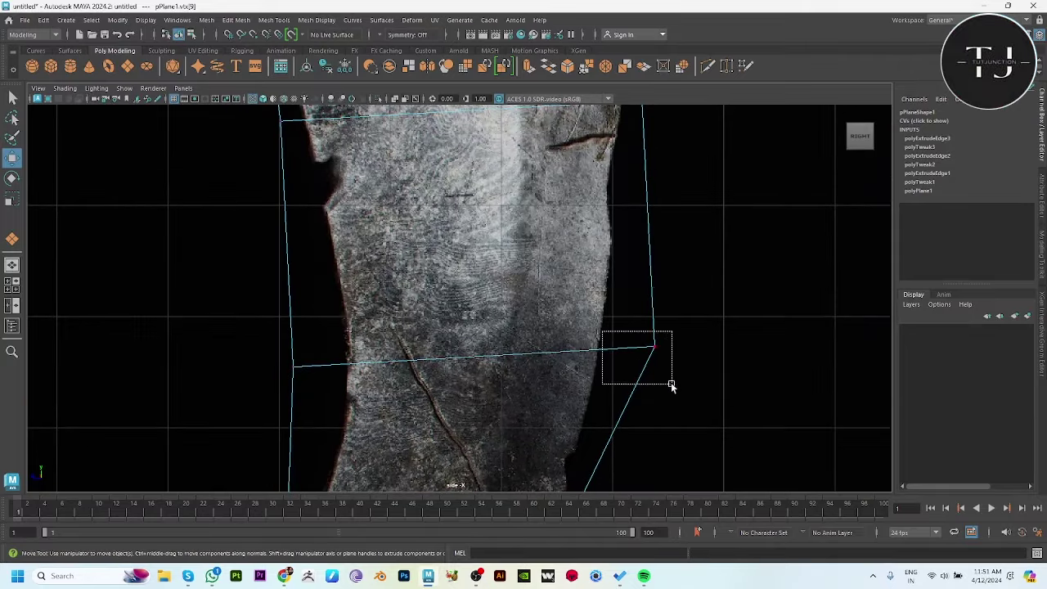
mouse_move(603, 334)
mouse_down()
mouse_move(670, 385)
mouse_move(595, 380)
mouse_up()
- Slide the remaining left and right edge vertices onto the blade's back and cutting edge
drag(276, 325, 311, 384)
drag(295, 367, 337, 367)
alt+middle_drag(338, 368, 584, 335)
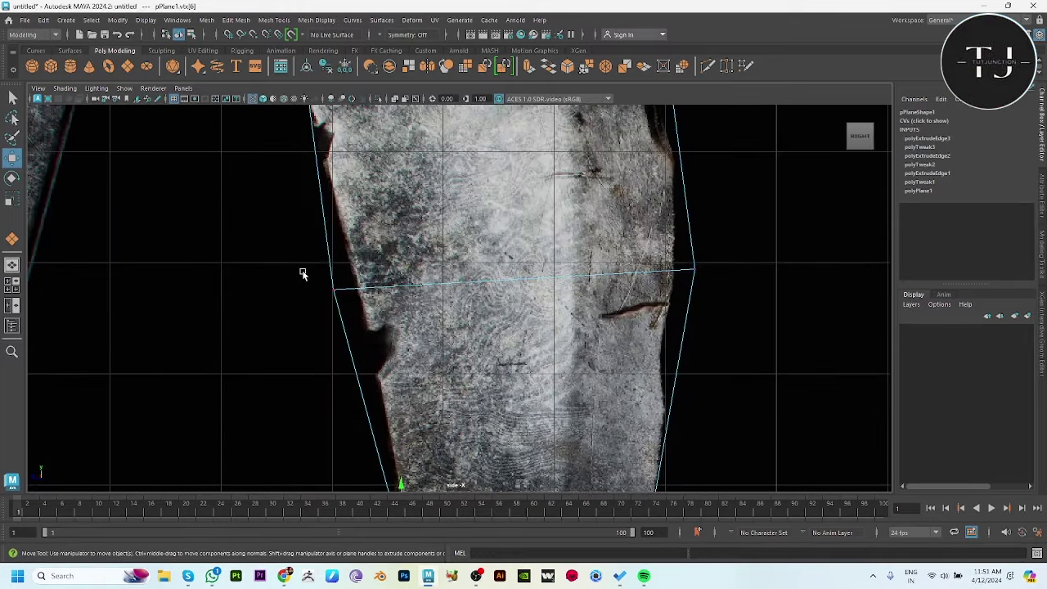
mouse_move(300, 269)
mouse_down()
mouse_move(340, 321)
mouse_move(359, 289)
mouse_up()
click(695, 269)
drag(695, 269, 673, 270)
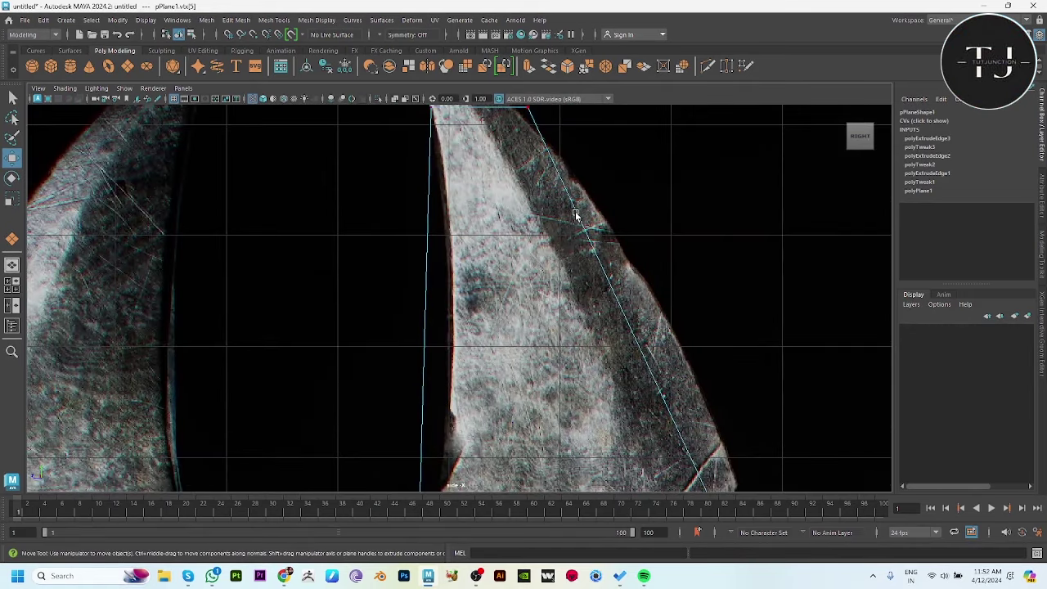
- Extrude the plane's top edge upward toward the blade tip
key(F8)
scroll(654, 368, down, 3)
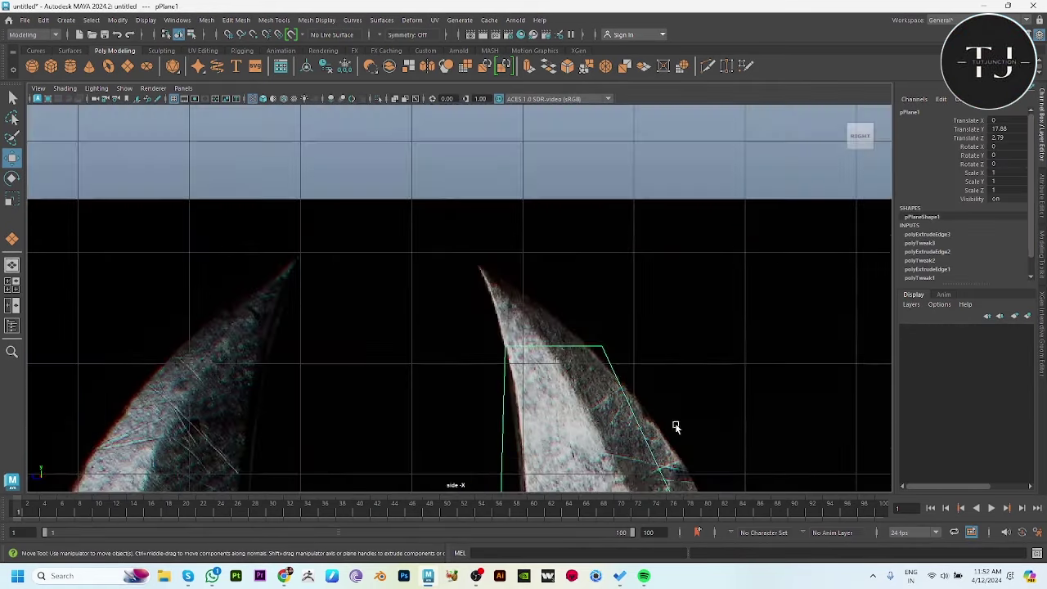
right_drag(553, 342, 554, 276)
click(556, 347)
mouse_move(551, 342)
shift+mouse_down()
mouse_move(509, 264)
mouse_move(525, 261)
shift+mouse_up()
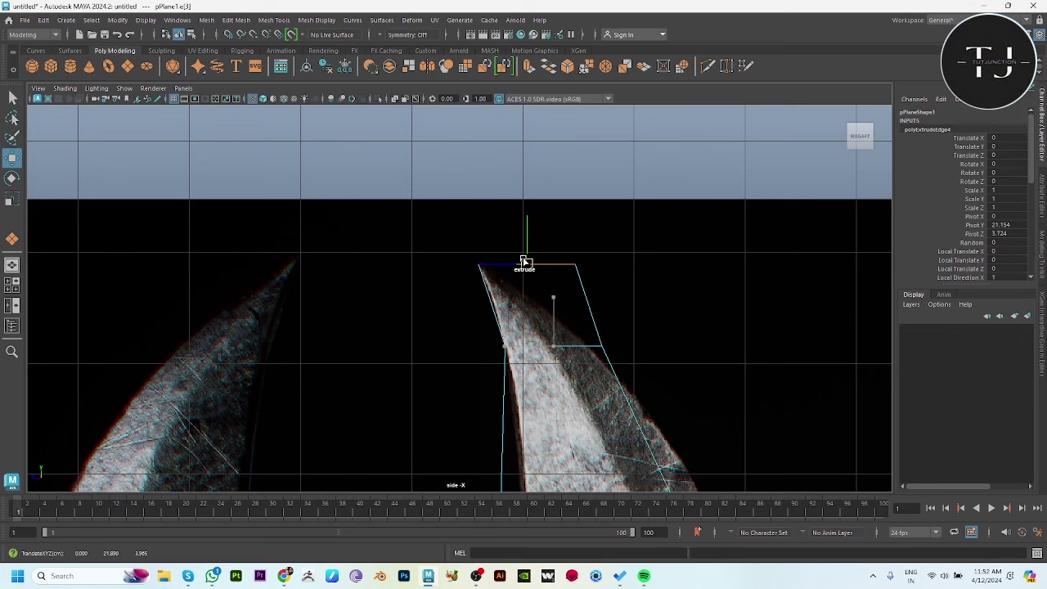
- Move the new top-right vertex onto the blade's cutting edge near the tip
right_drag(491, 227, 542, 247)
click(576, 264)
mouse_move(575, 264)
mouse_down()
mouse_move(529, 289)
mouse_move(636, 364)
mouse_move(592, 352)
mouse_up()
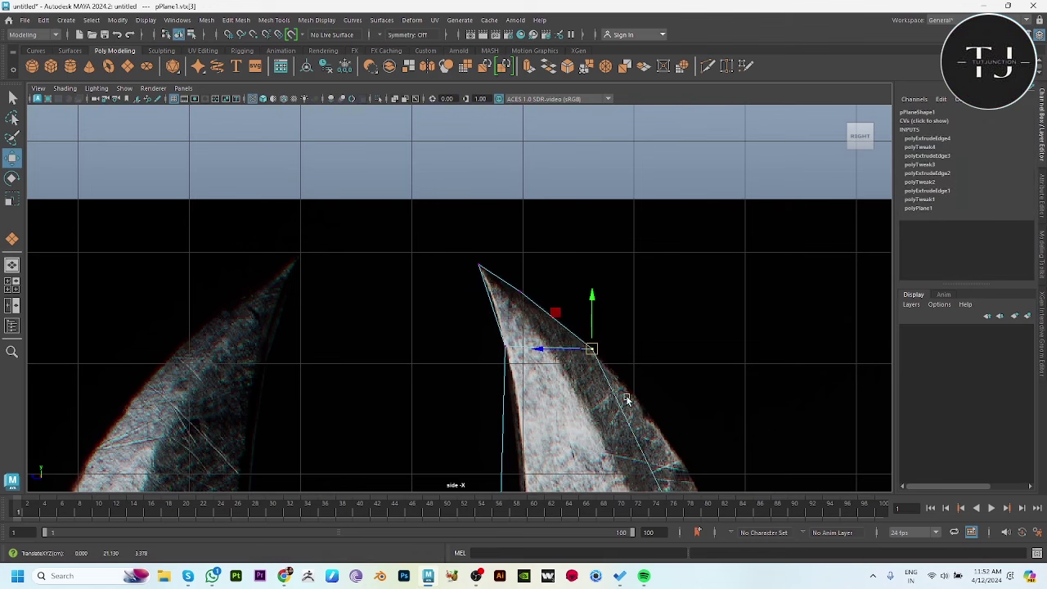
alt+middle_drag(628, 400, 612, 229)
key(F8)
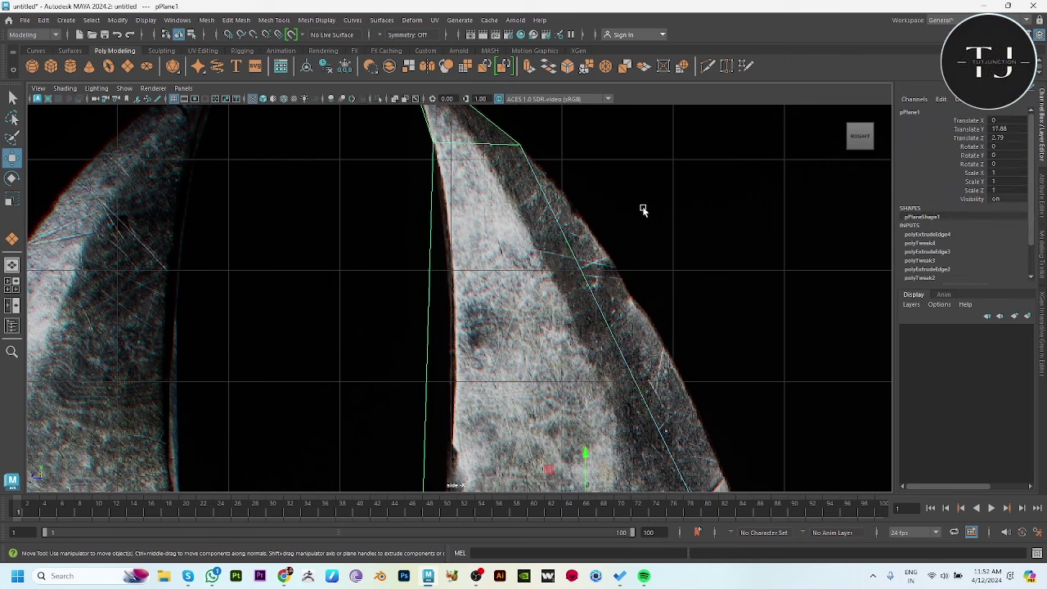
shift+right_drag(572, 222, 580, 229)
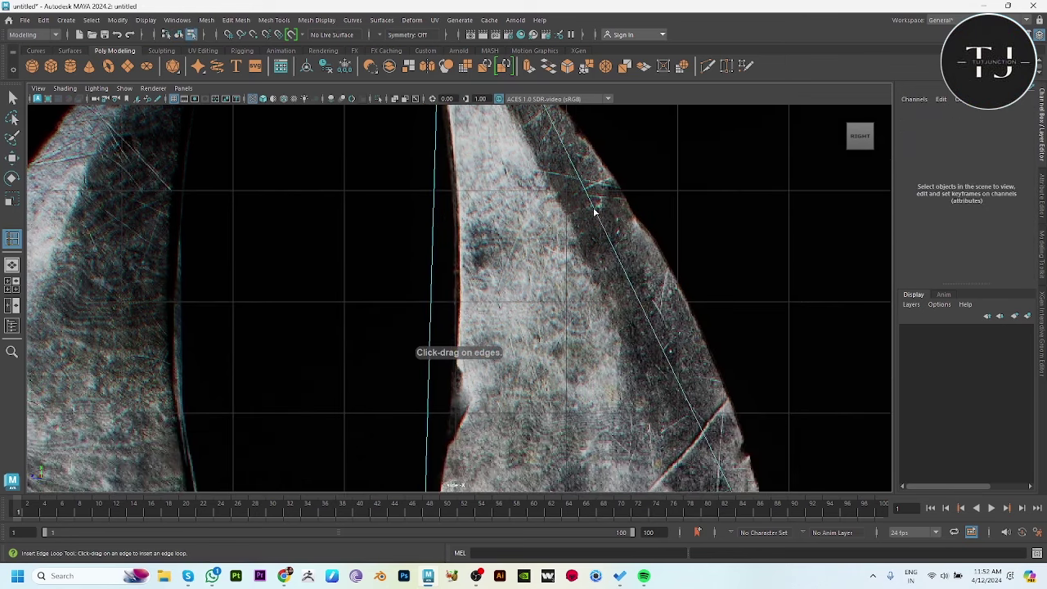
- Insert an edge loop across the blade plane and shift it slightly into place
click(596, 204)
alt+right_drag(753, 379, 690, 377)
scroll(689, 377, up, 3)
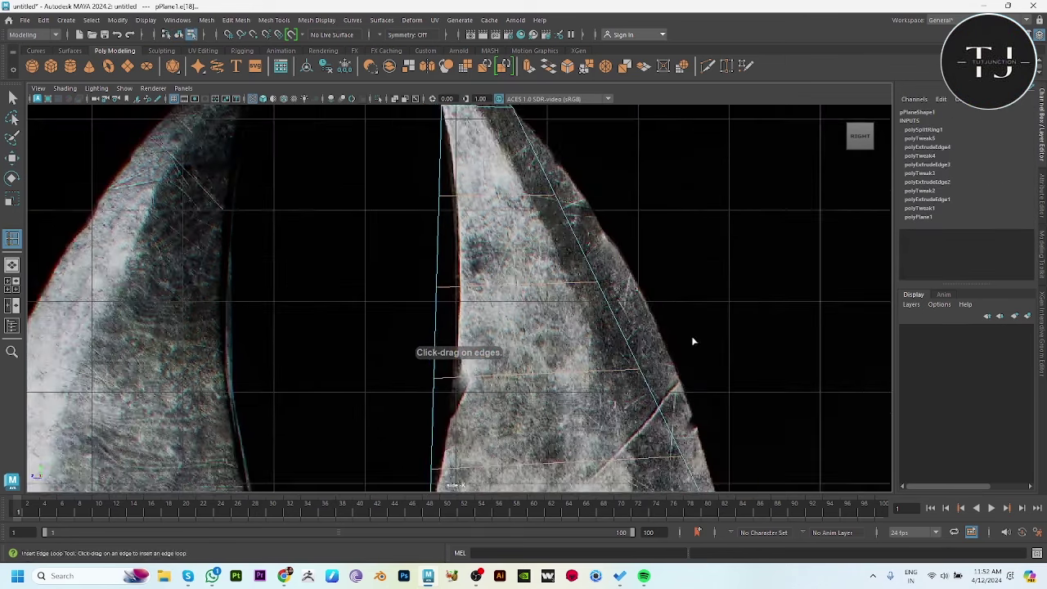
key(w)
drag(506, 332, 523, 329)
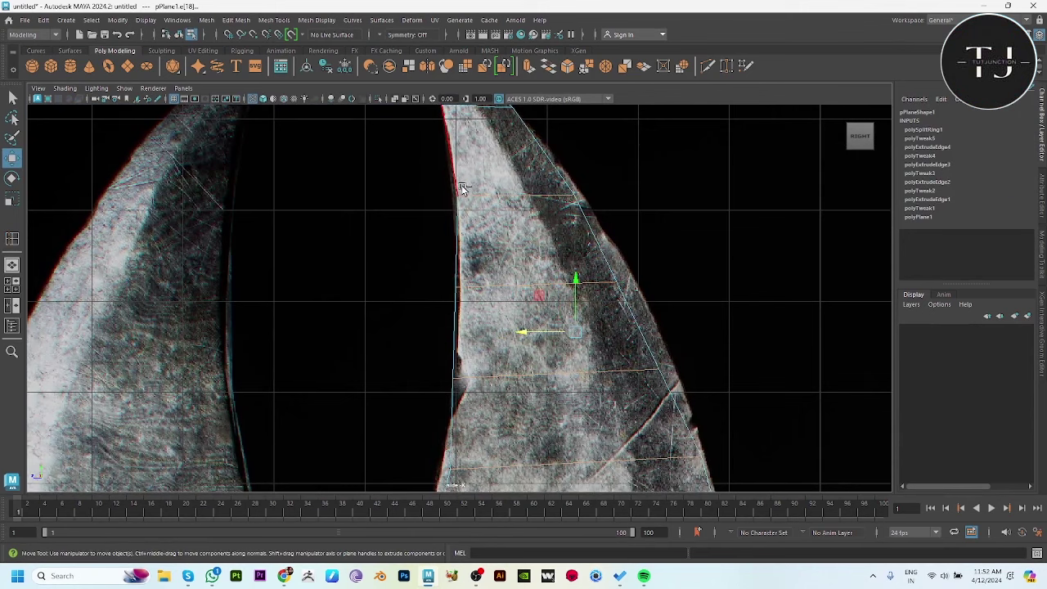
- Select the horizontal edges and slide them sideways to match the blade
click(536, 377)
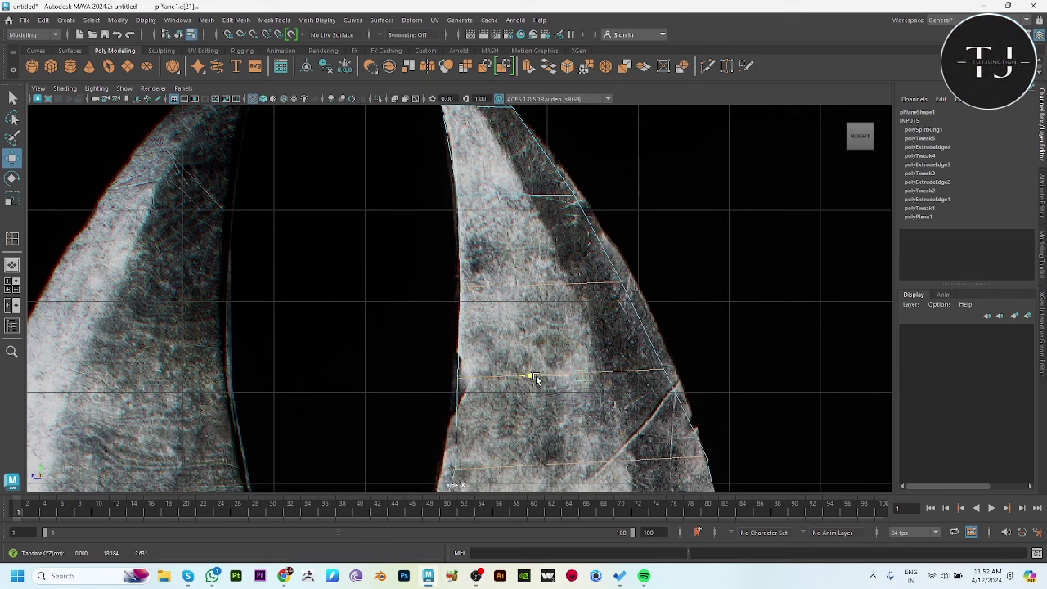
drag(409, 246, 717, 303)
alt+middle_drag(572, 389, 572, 298)
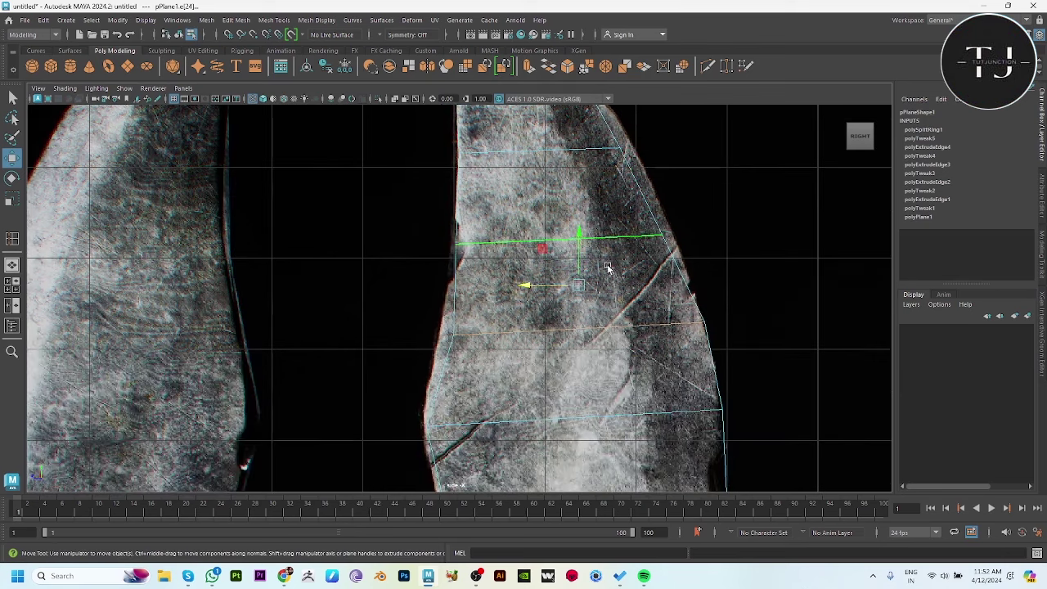
drag(346, 220, 769, 259)
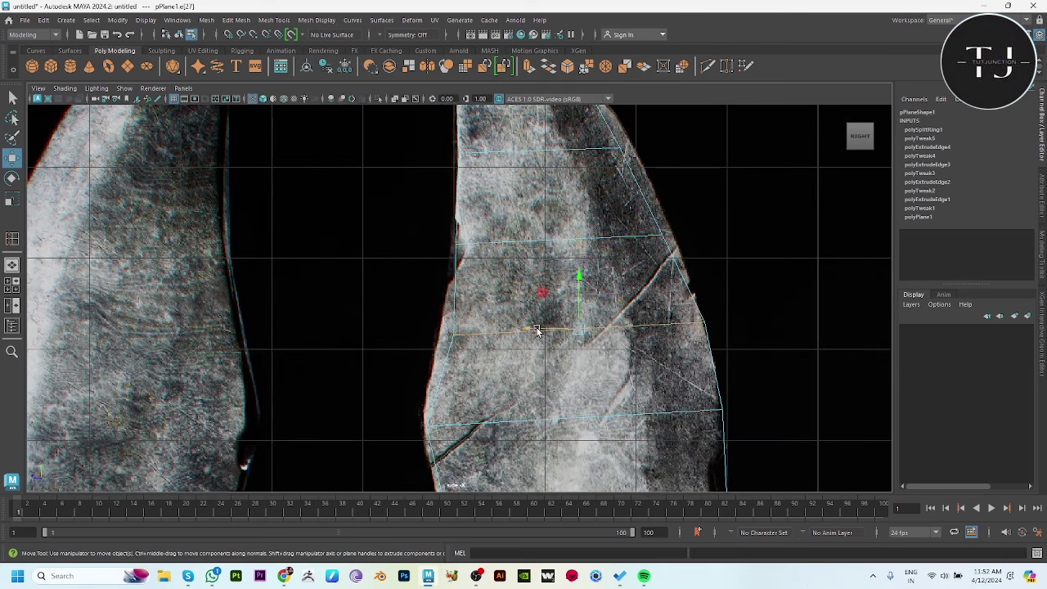
drag(528, 329, 515, 329)
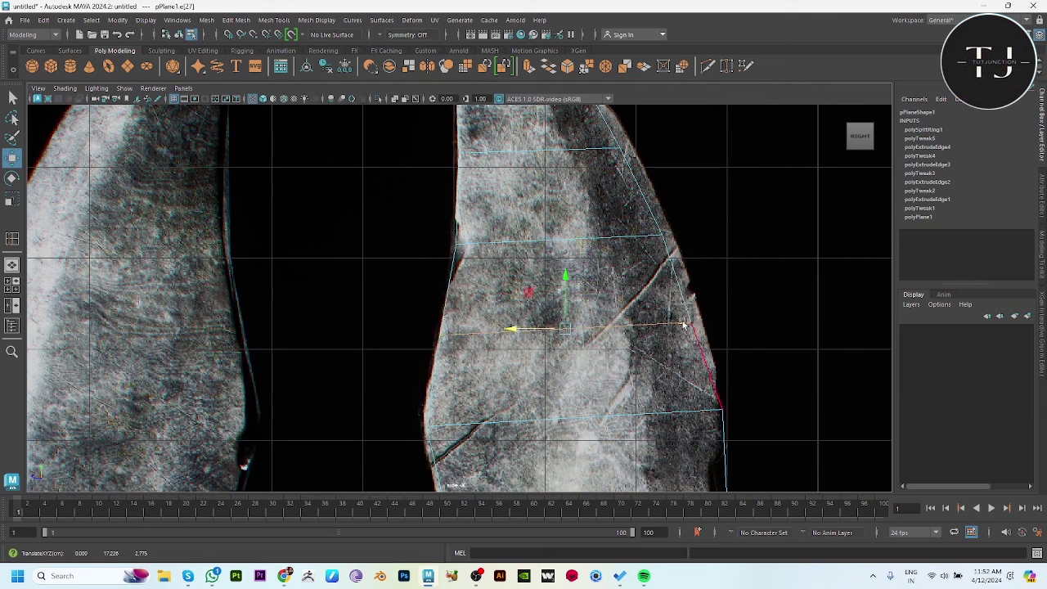
- Push the new loop's vertices out onto the reference blade outline
key(F9)
drag(633, 320, 642, 321)
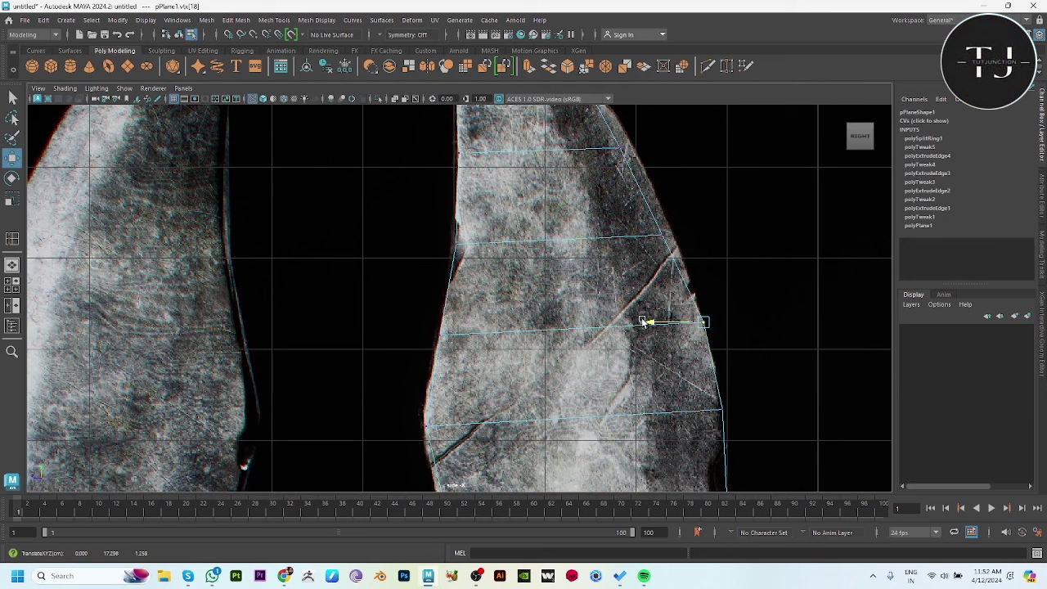
click(632, 237)
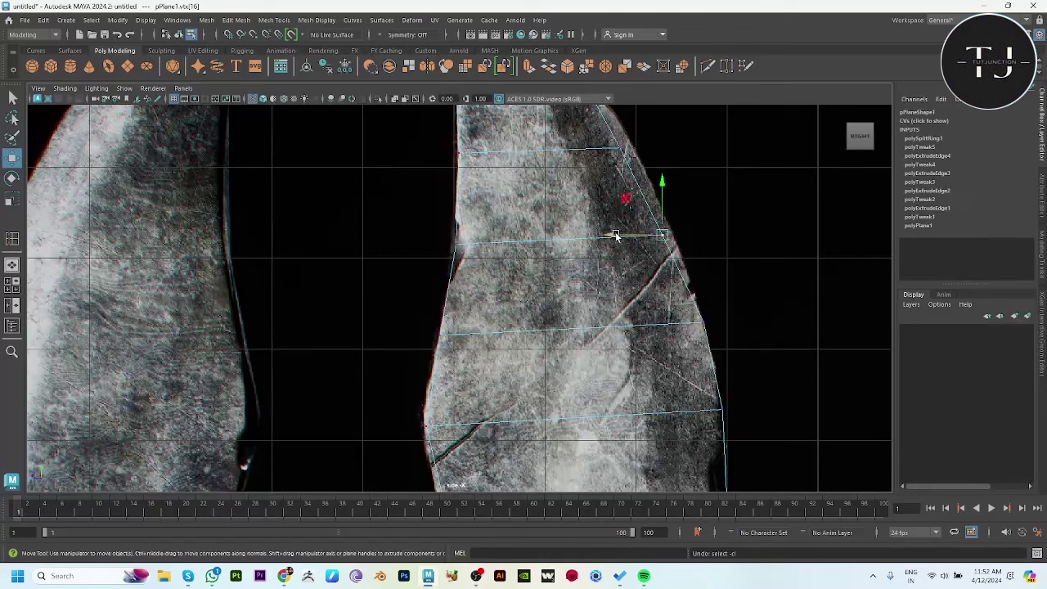
drag(624, 234, 625, 236)
alt+middle_drag(627, 233, 659, 216)
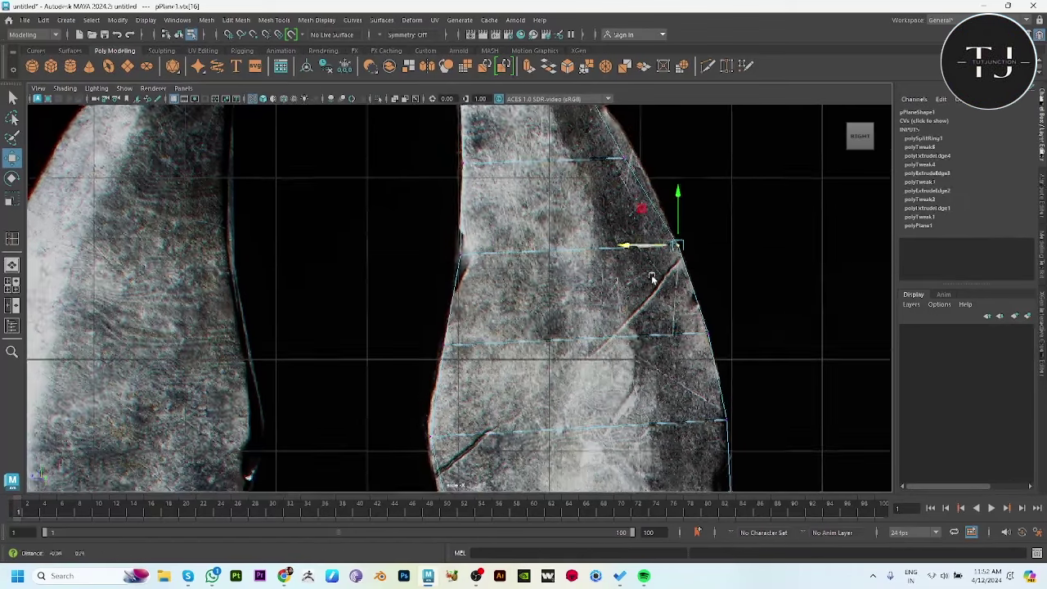
click(579, 312)
drag(579, 311, 595, 312)
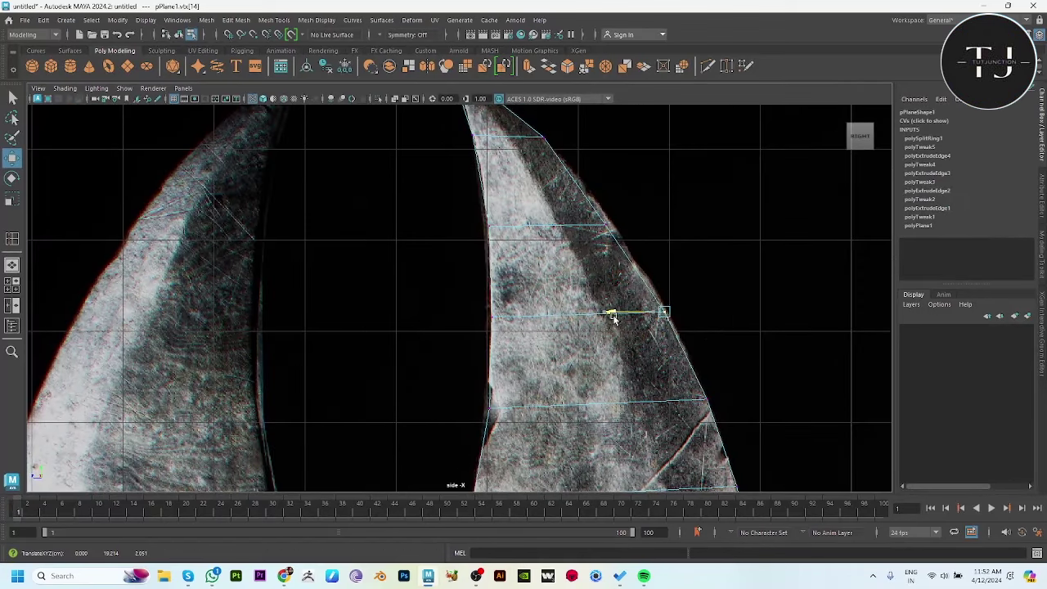
drag(554, 217, 638, 248)
drag(575, 226, 585, 231)
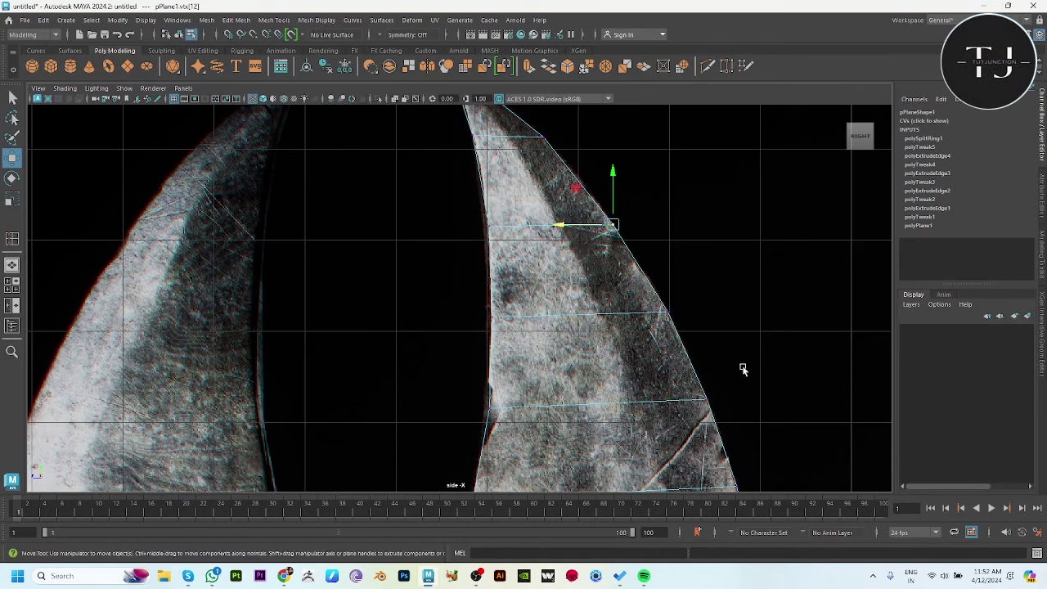
alt+middle_drag(743, 367, 728, 107)
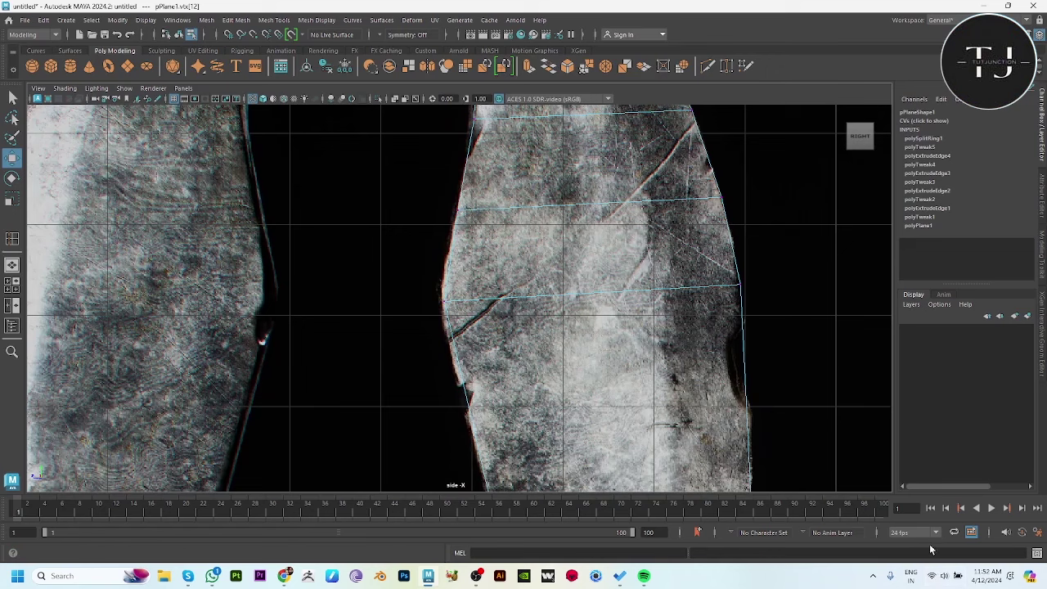
alt+middle_drag(691, 256, 636, 219)
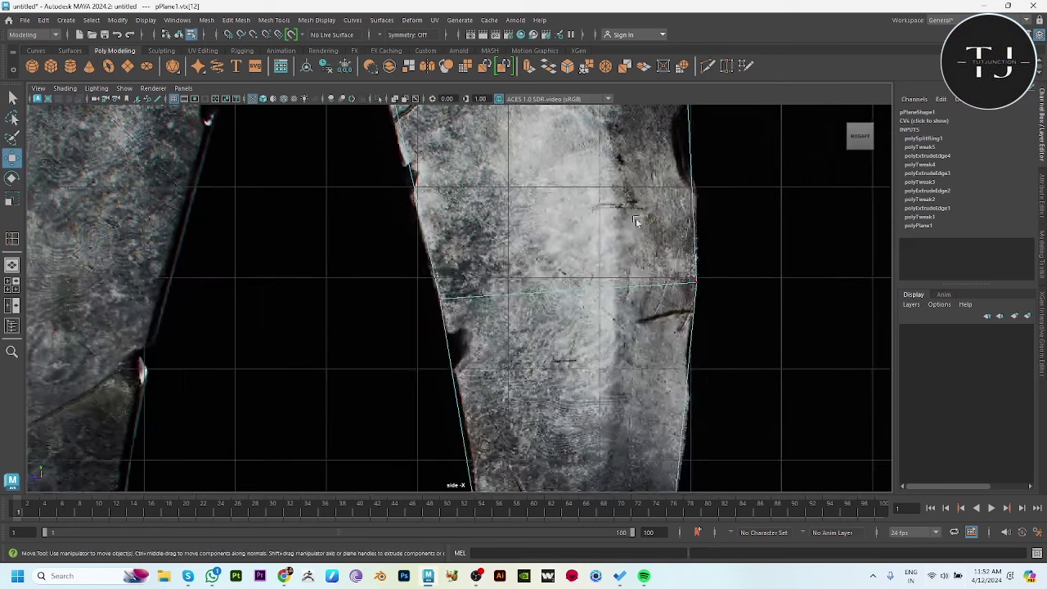
alt+middle_drag(352, 249, 380, 321)
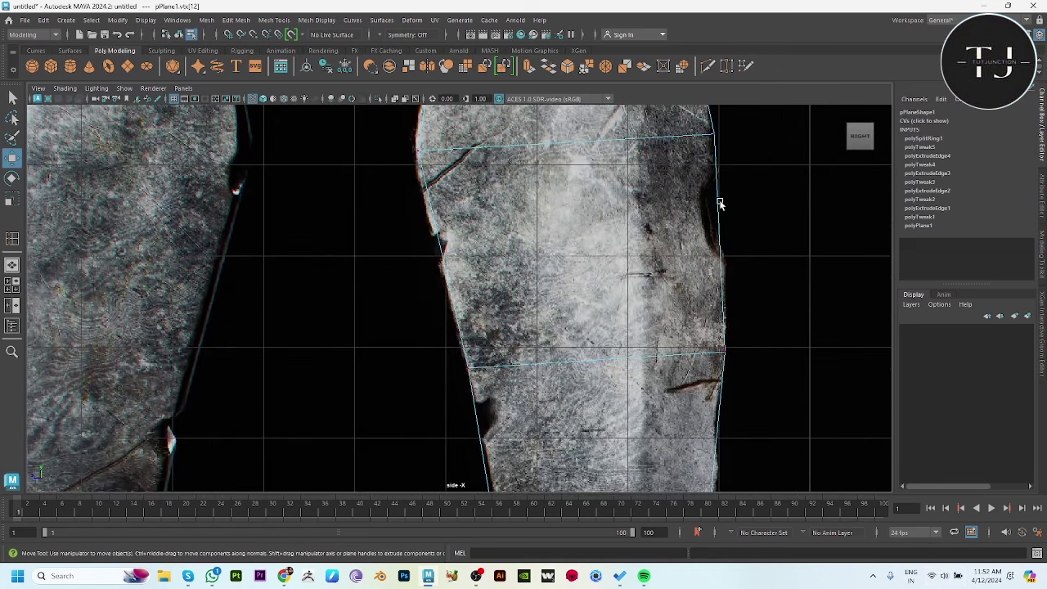
- Insert a second edge loop across the blade with the Insert Edge Loop Tool
shift+right_click(788, 139)
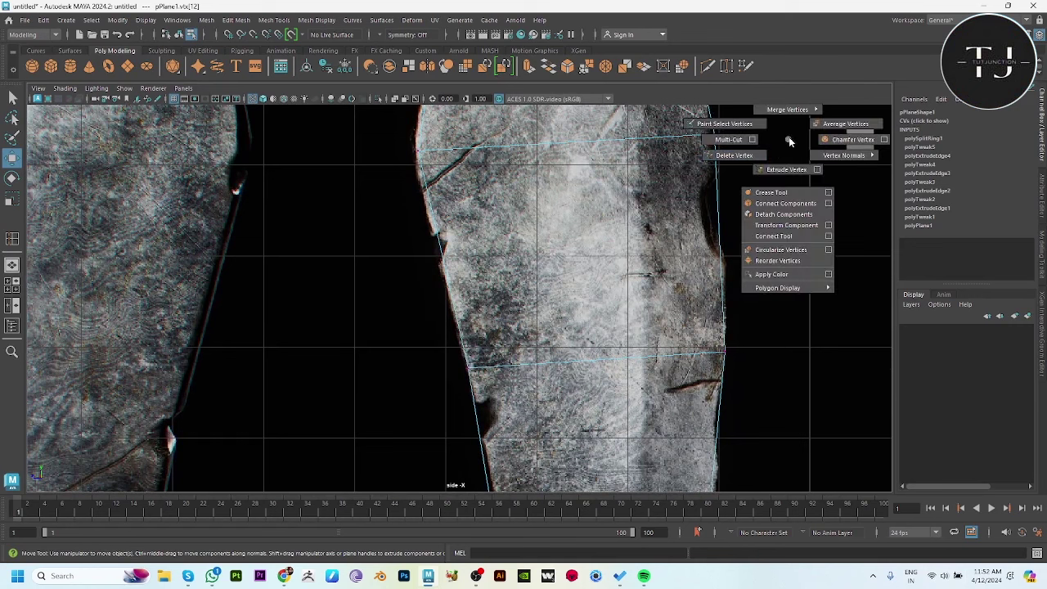
key(F8)
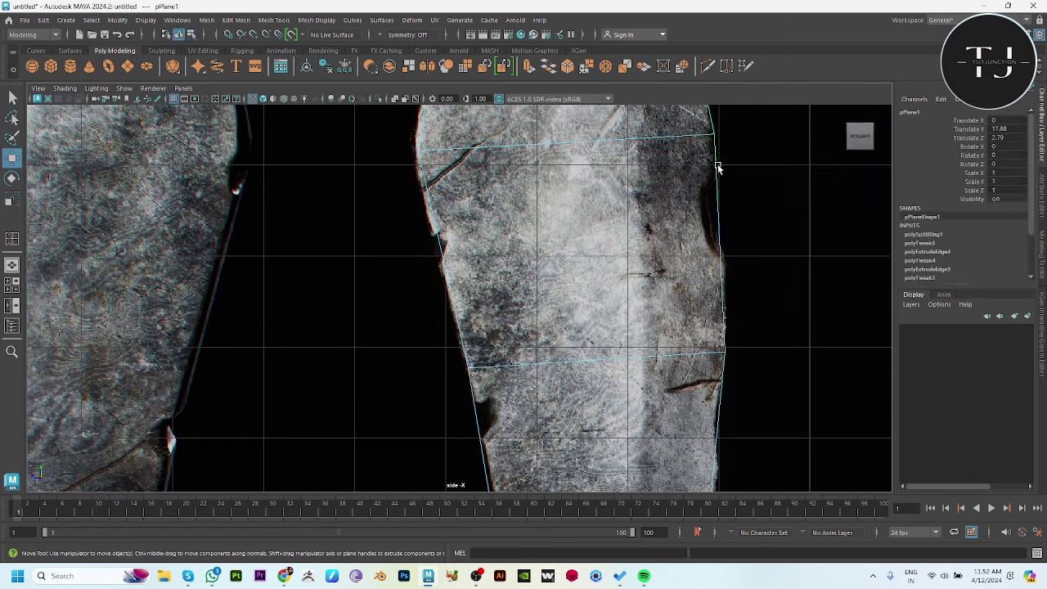
shift+right_click(787, 165)
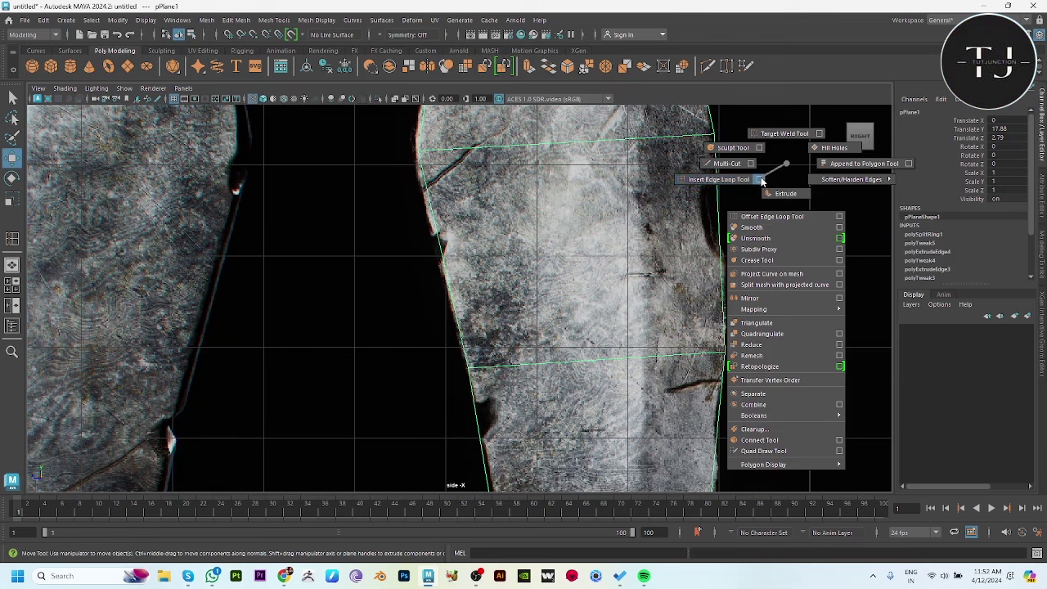
click(760, 180)
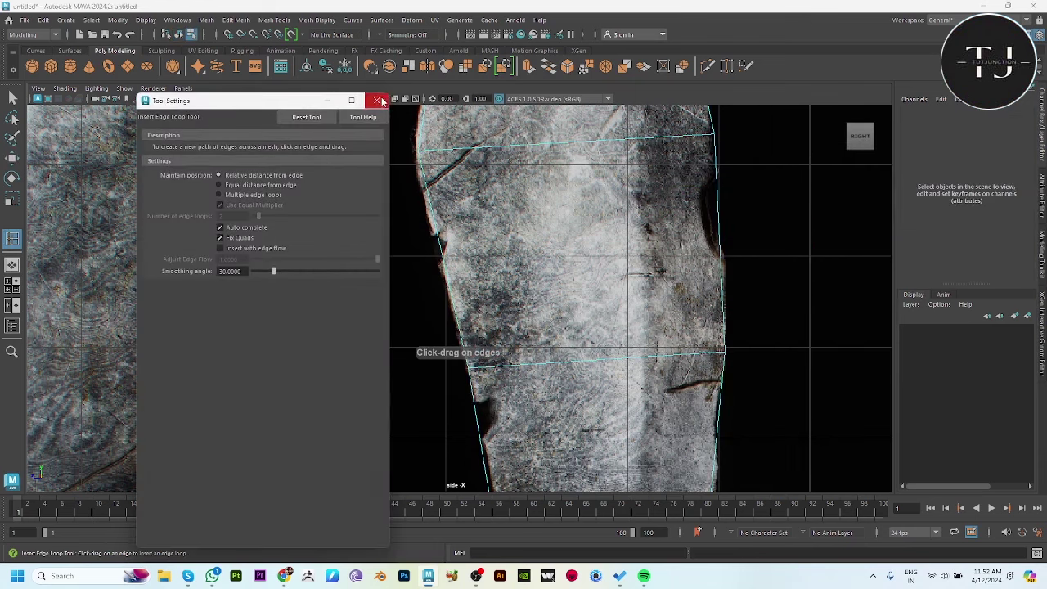
click(376, 100)
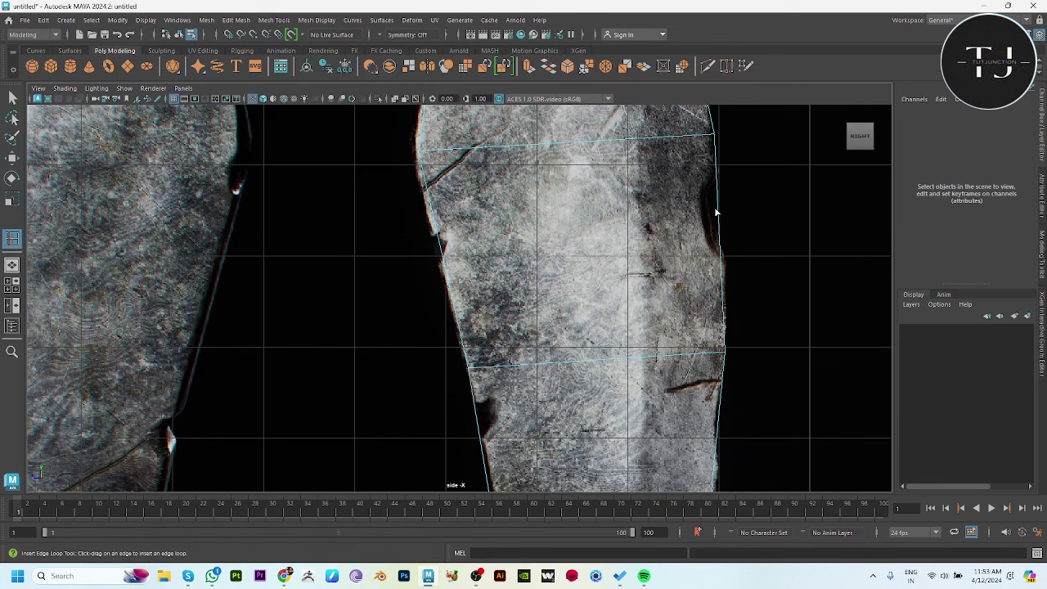
click(720, 213)
- Move the new loop's left end vertex onto the blade's back edge
key(w)
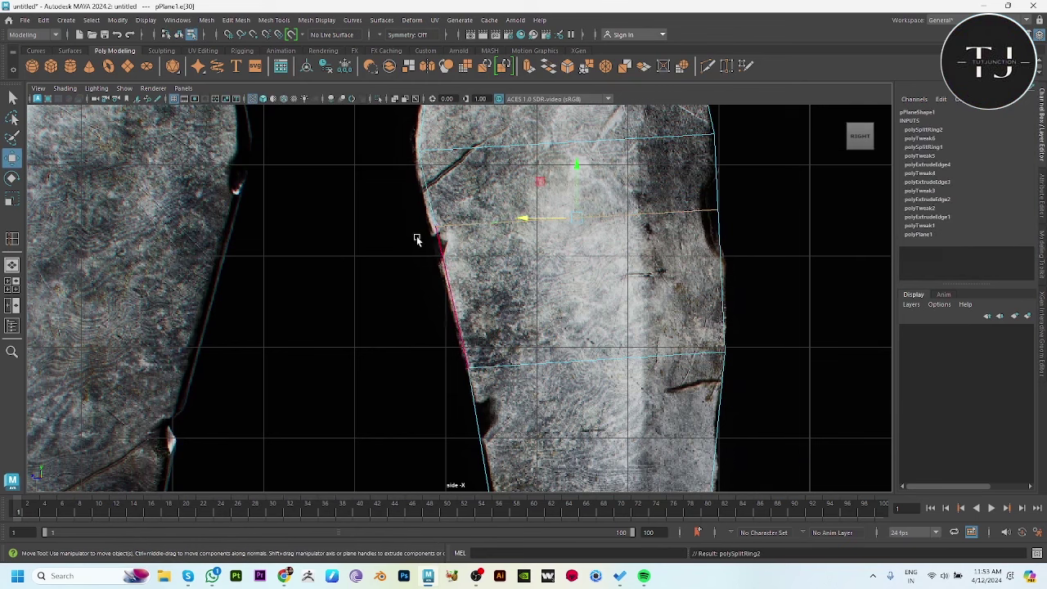
key(F9)
drag(349, 209, 475, 239)
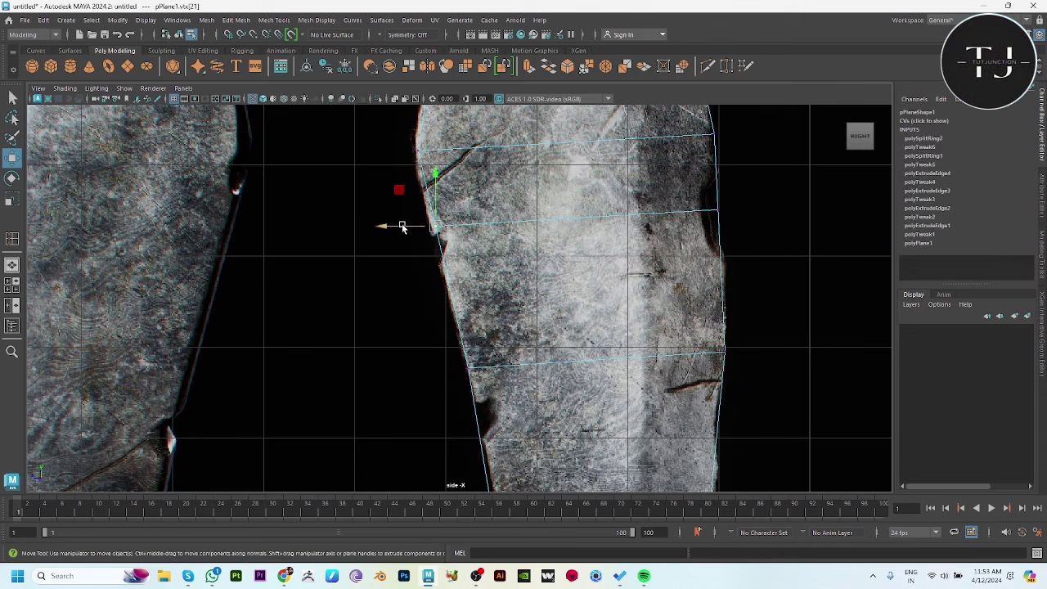
drag(676, 192, 725, 221)
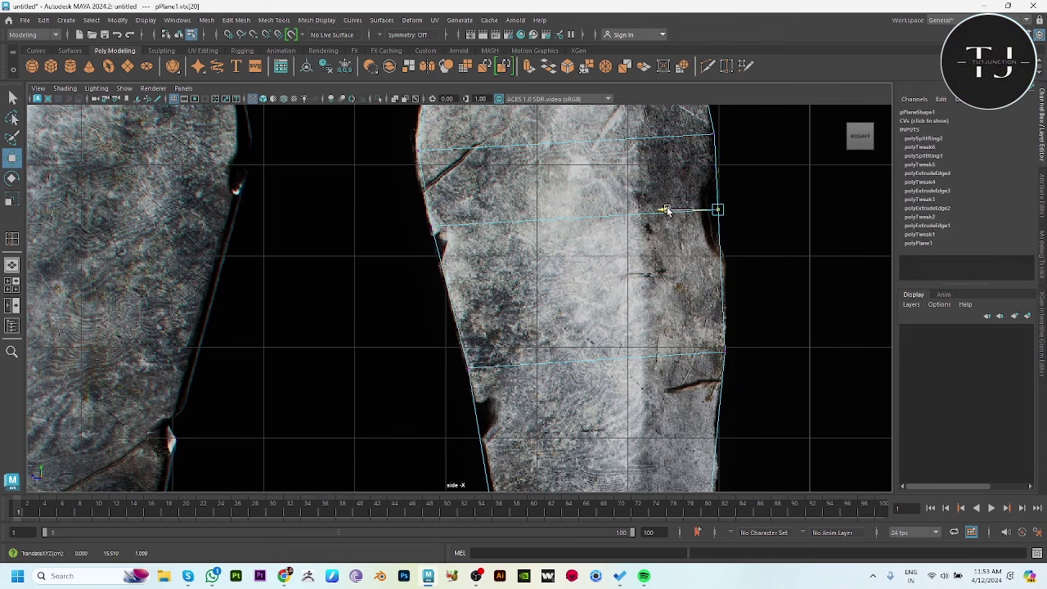
- Nudge the second loop's right vertex onto the cutting edge, then pan down toward the handle
drag(665, 208, 659, 209)
alt+middle_drag(718, 299, 694, 203)
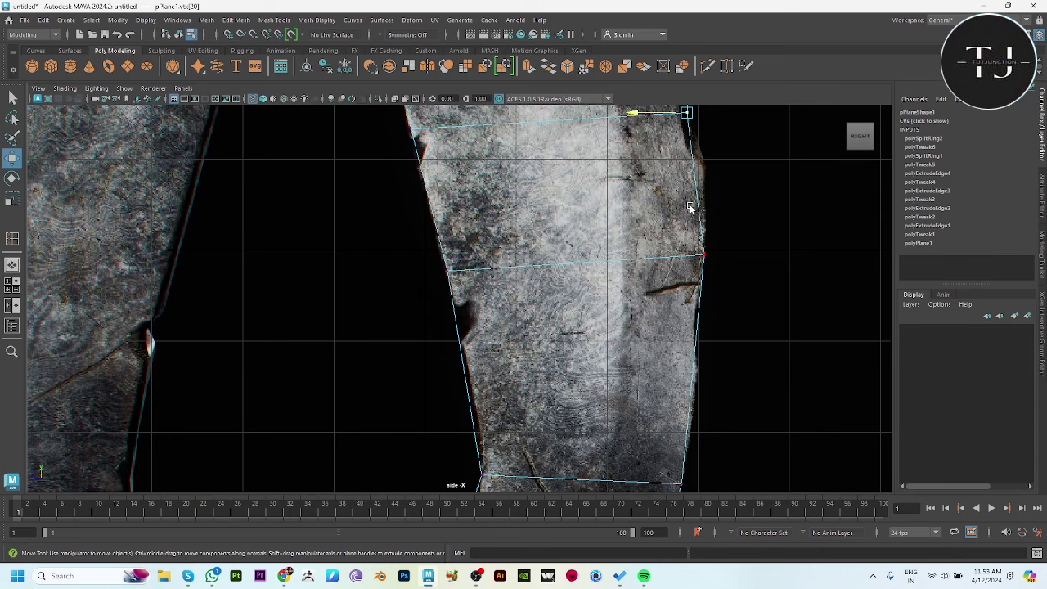
mouse_move(715, 205)
alt+middle_down()
mouse_move(722, 355)
mouse_move(736, 382)
mouse_move(776, 169)
mouse_move(769, 131)
mouse_move(761, 249)
alt+middle_up()
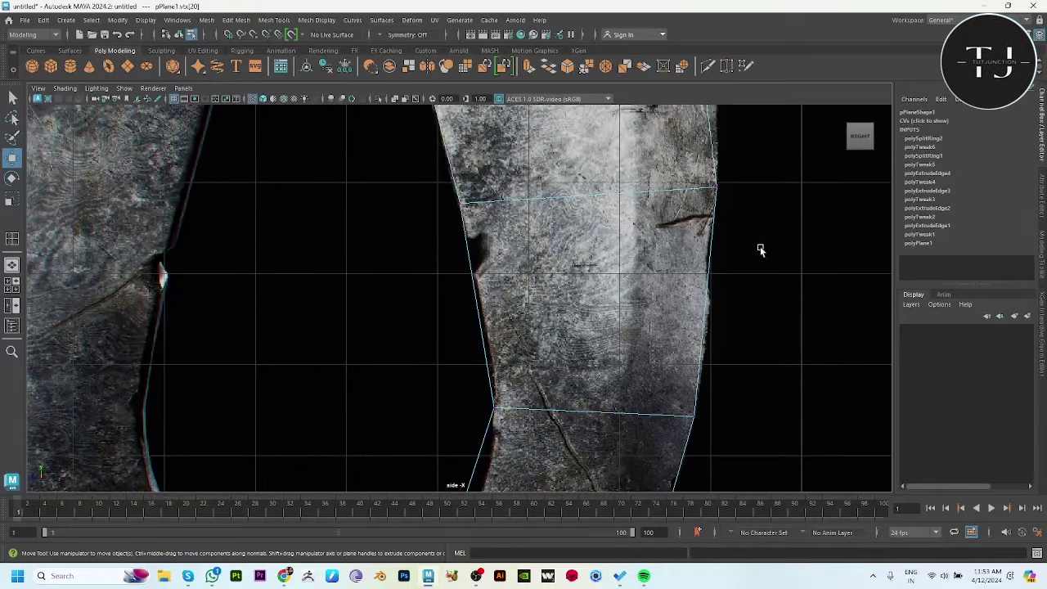
alt+middle_drag(710, 319, 722, 90)
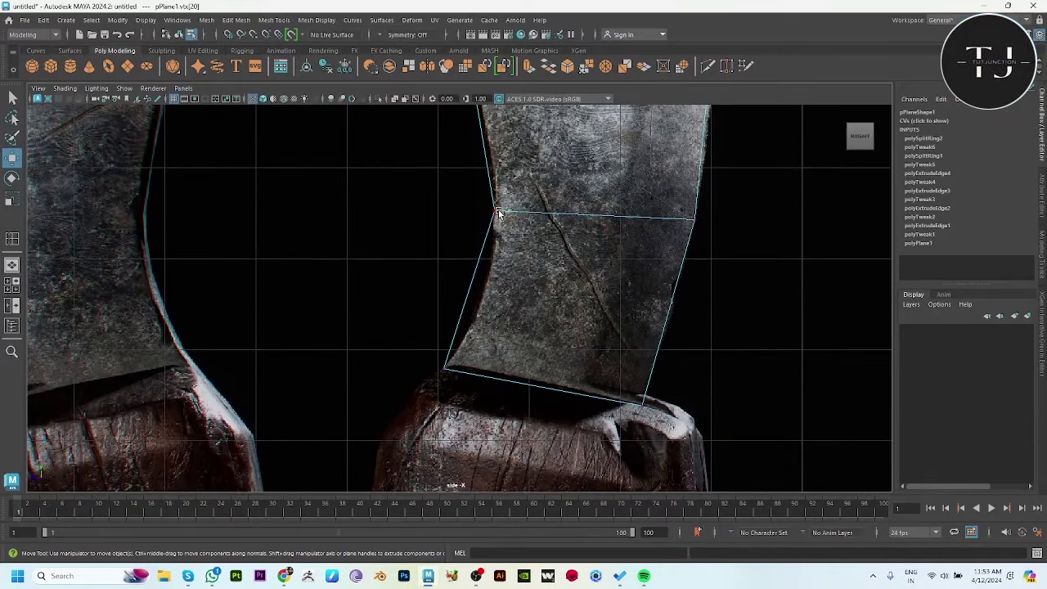
shift+right_drag(497, 212, 484, 263)
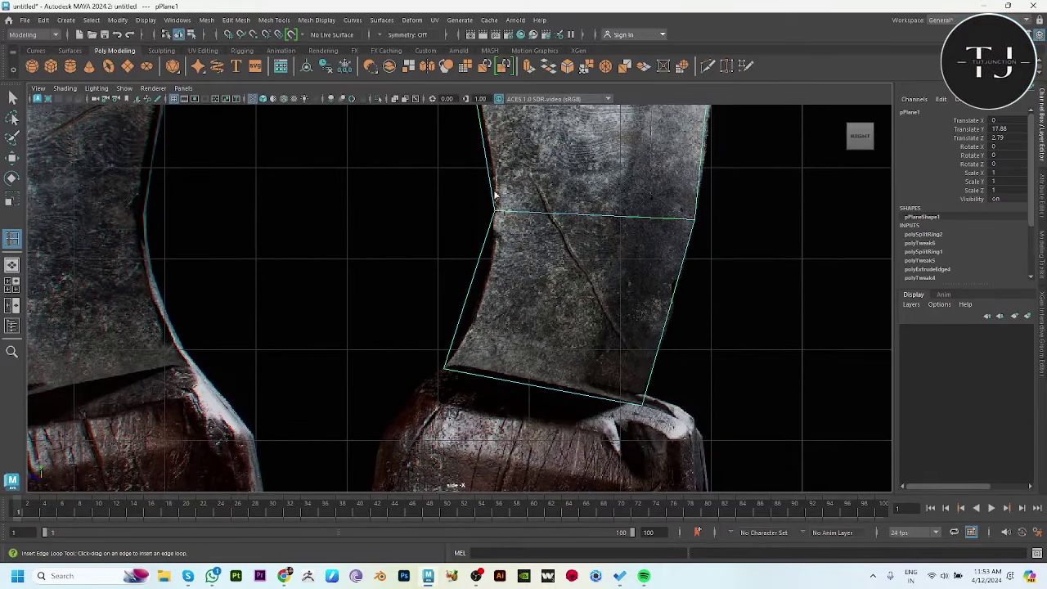
- Insert an edge loop just above the handle and push its left vertex to the outline
click(483, 288)
key(w)
click(475, 287)
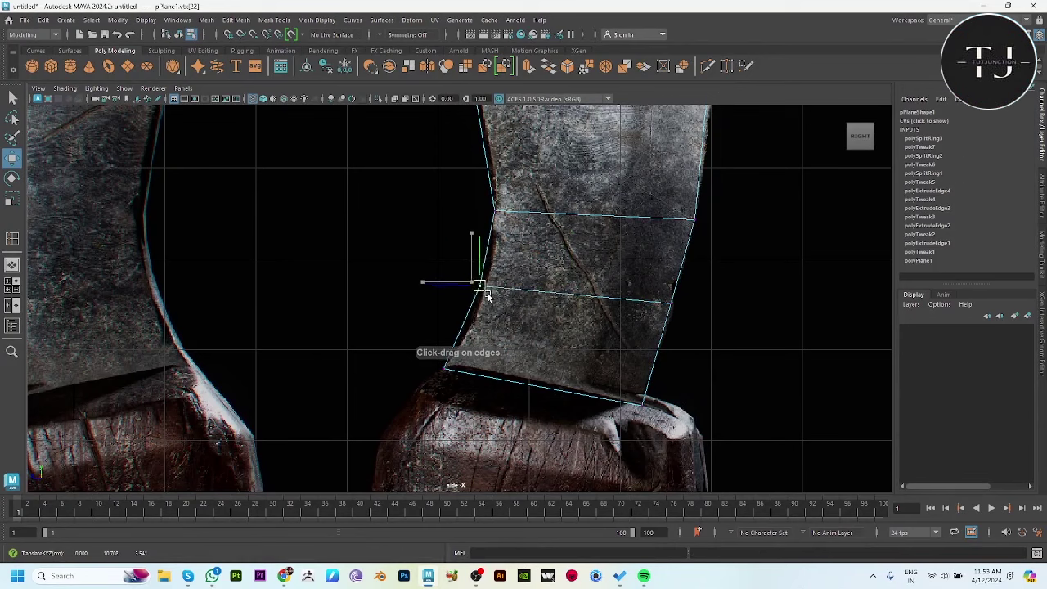
drag(487, 298, 496, 301)
click(673, 303)
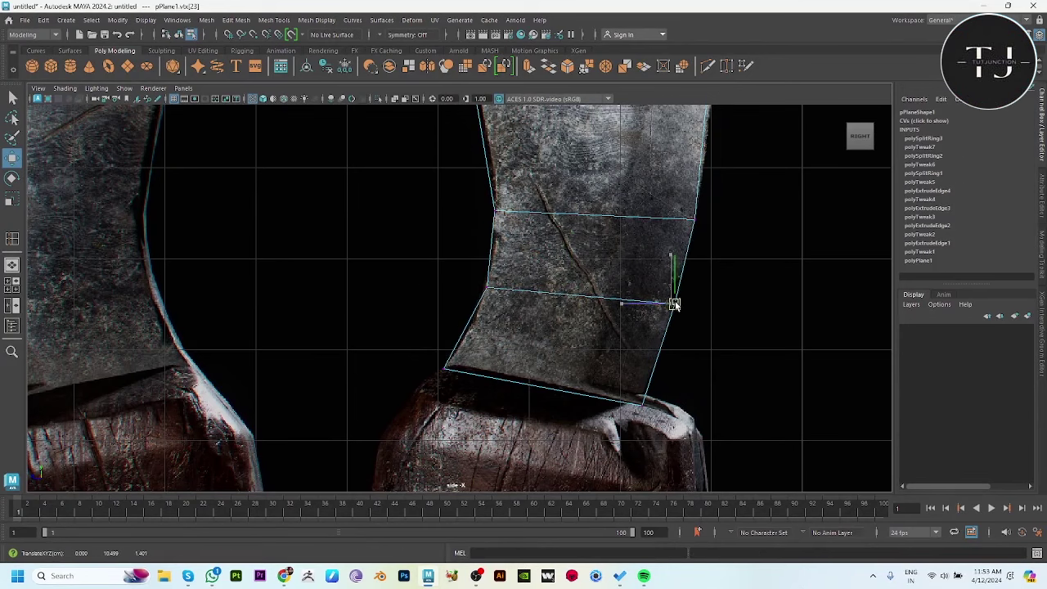
- Zoom out and insert a lengthwise edge loop splitting every blade row in two
scroll(729, 301, down, 3)
scroll(701, 294, down, 2)
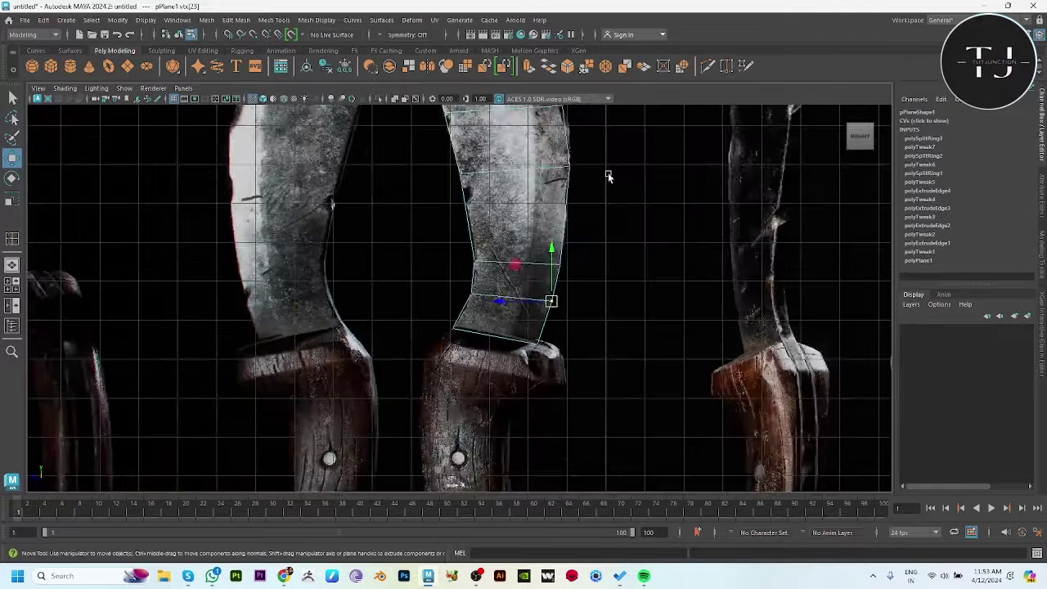
alt+middle_drag(608, 177, 631, 323)
scroll(631, 322, down, 2)
scroll(572, 287, down, 2)
scroll(444, 210, down, 2)
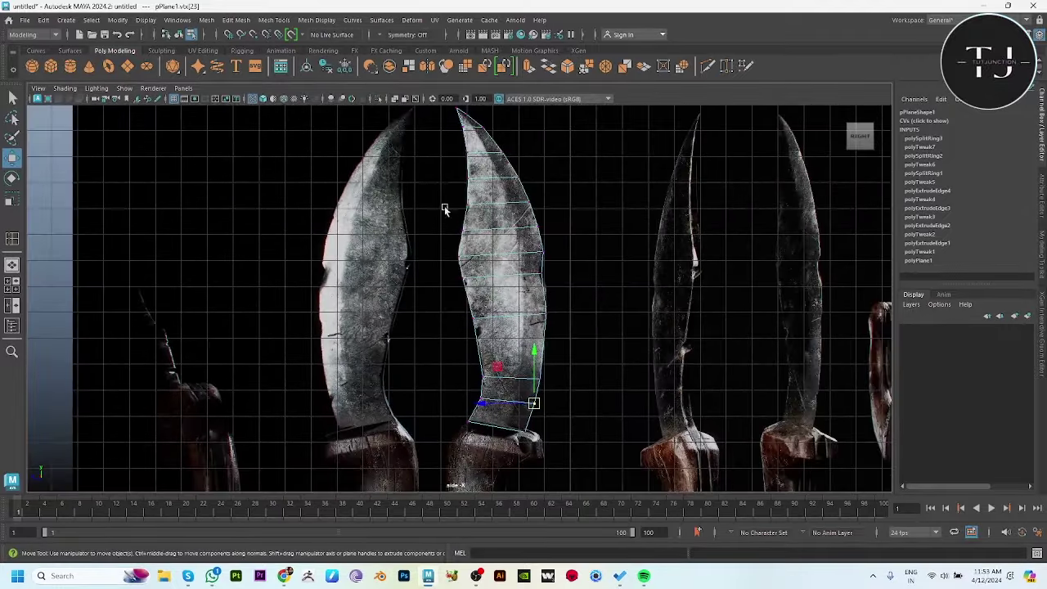
alt+middle_drag(507, 191, 484, 194)
shift+right_drag(540, 168, 491, 174)
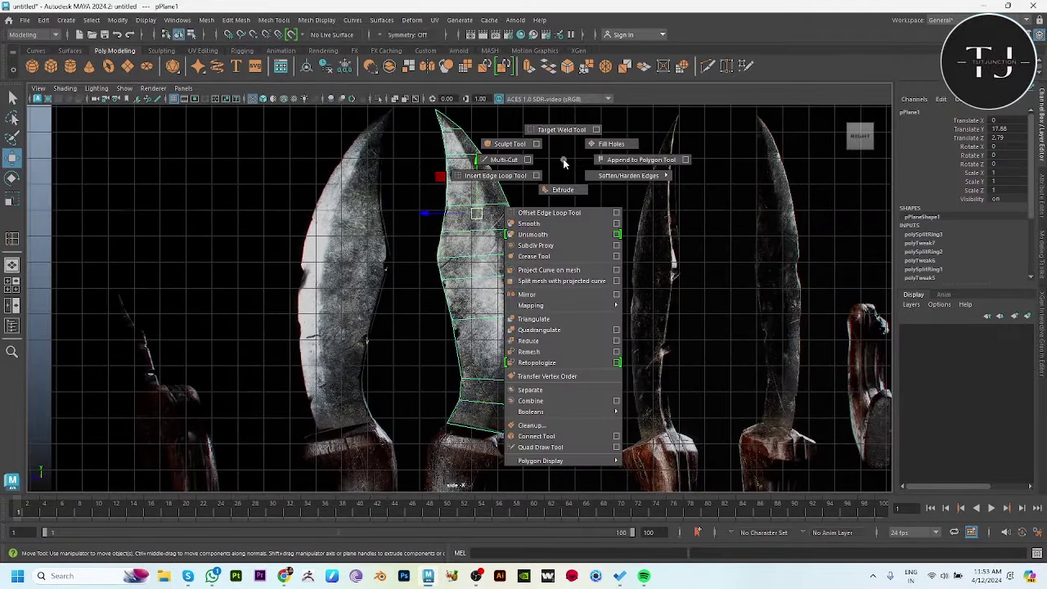
click(486, 206)
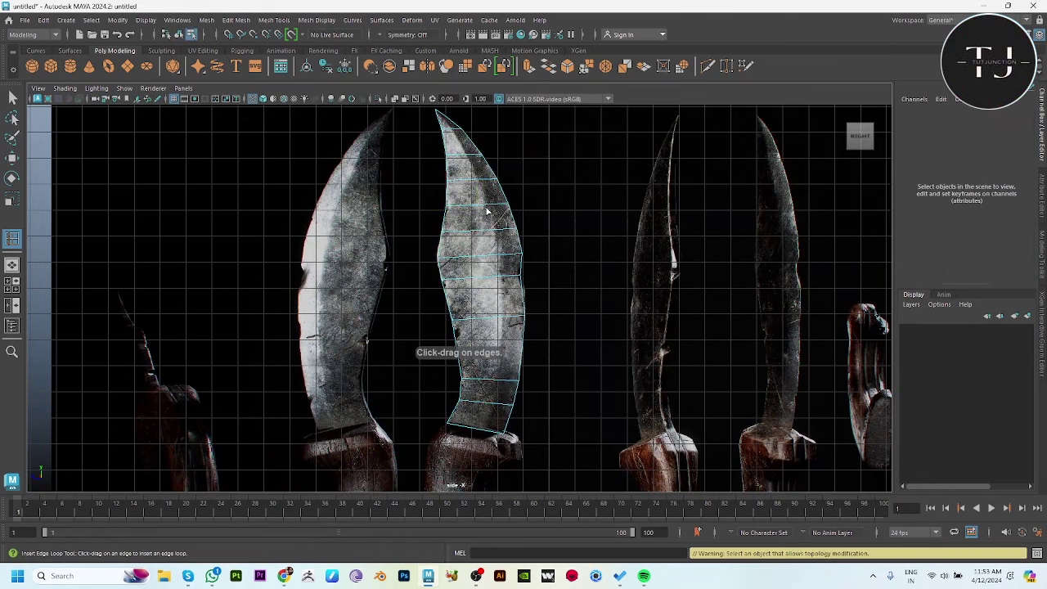
click(488, 207)
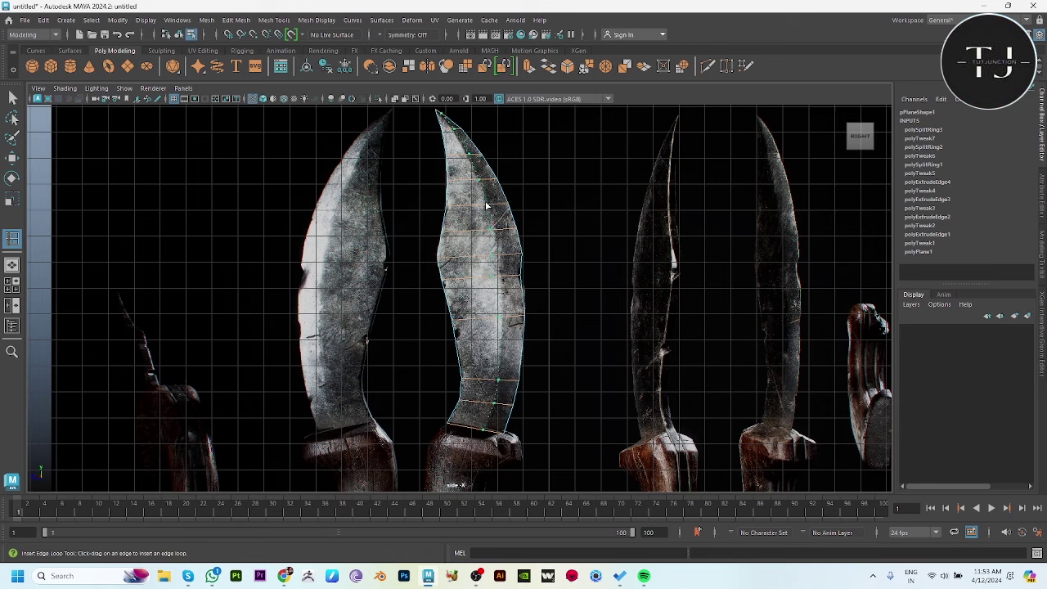
click(486, 206)
- Shift the tip and upper centre-loop vertices sideways to follow the blade's middle ridge
scroll(619, 299, up, 2)
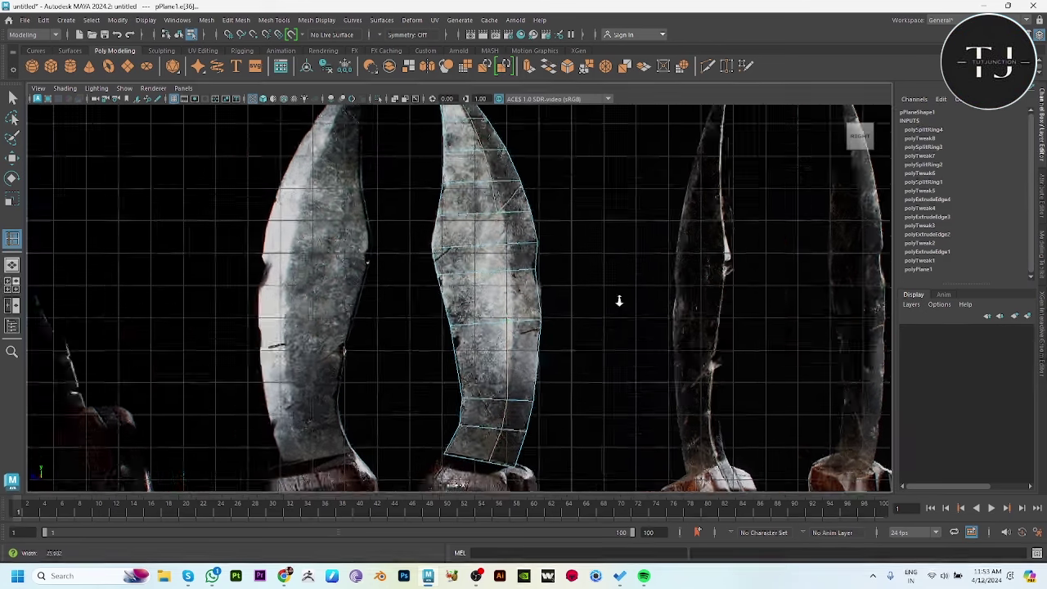
scroll(561, 218, up, 2)
scroll(527, 256, up, 1)
key(w)
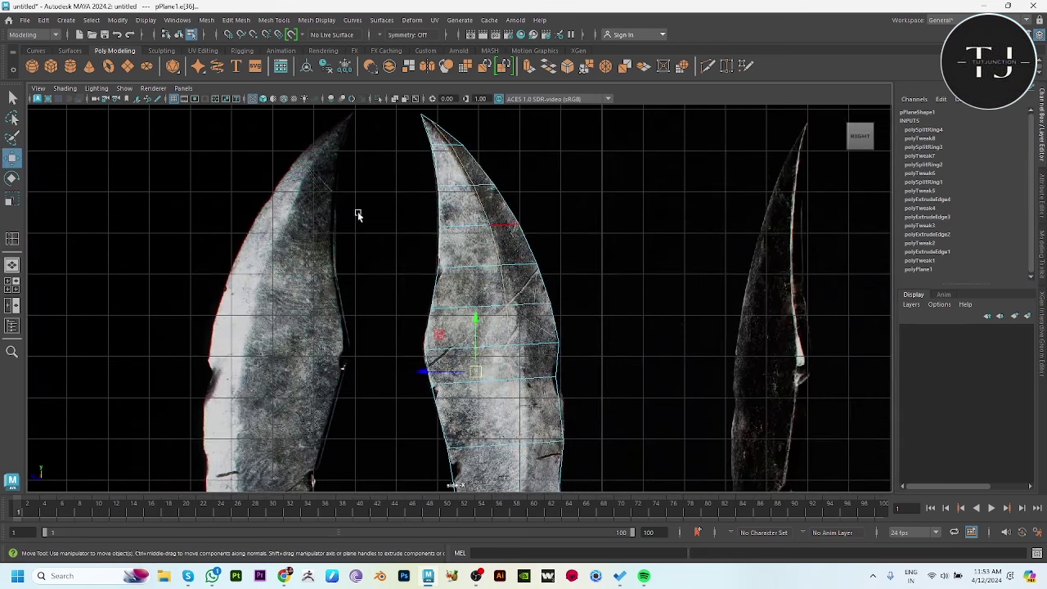
click(357, 215)
click(488, 184)
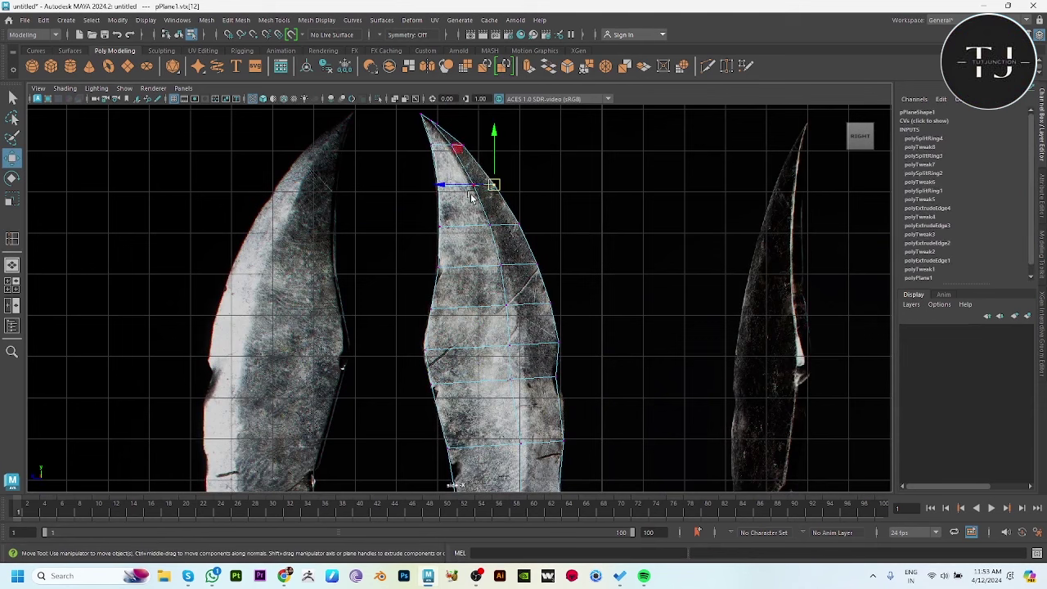
mouse_move(474, 175)
mouse_down()
mouse_move(440, 156)
mouse_move(415, 164)
mouse_up()
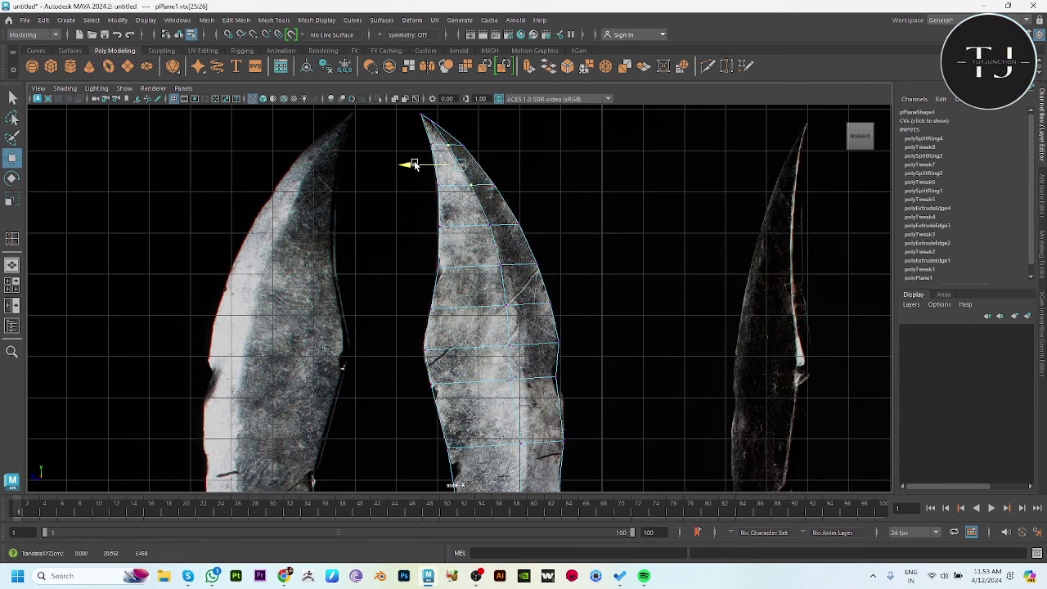
click(501, 268)
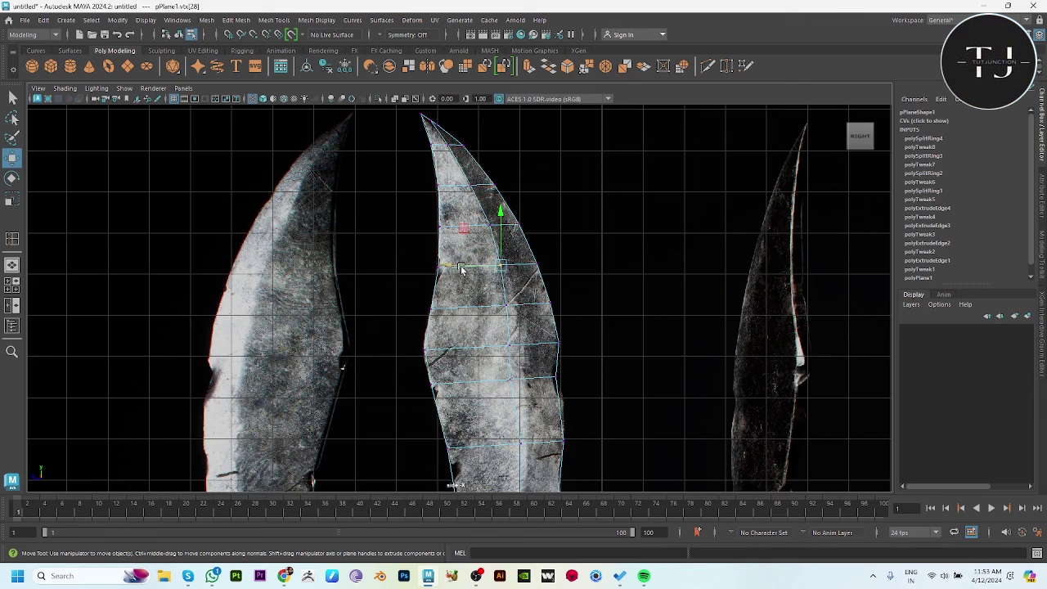
drag(460, 270, 536, 364)
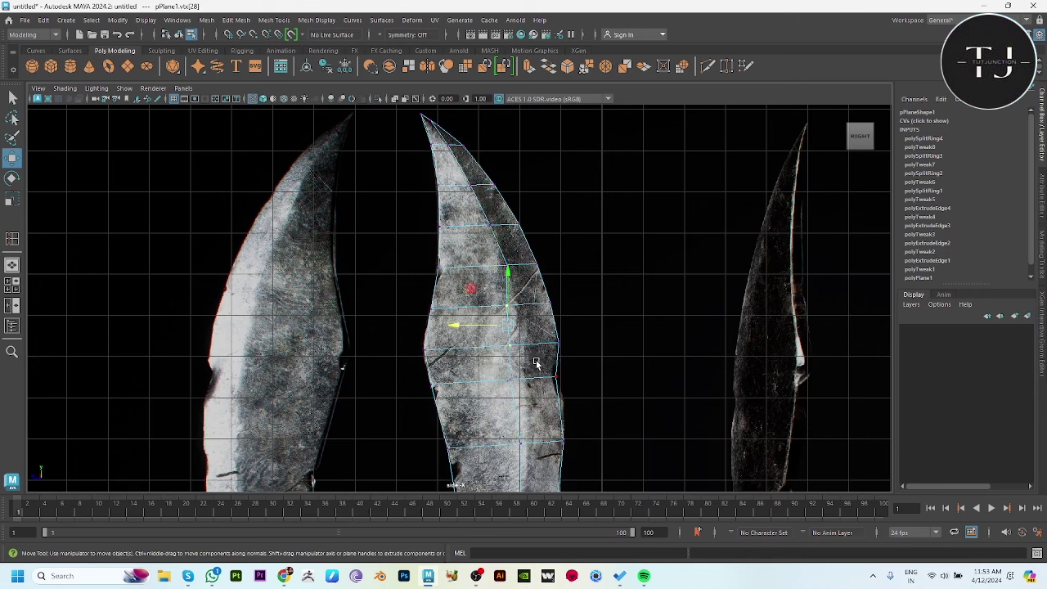
drag(468, 328, 475, 325)
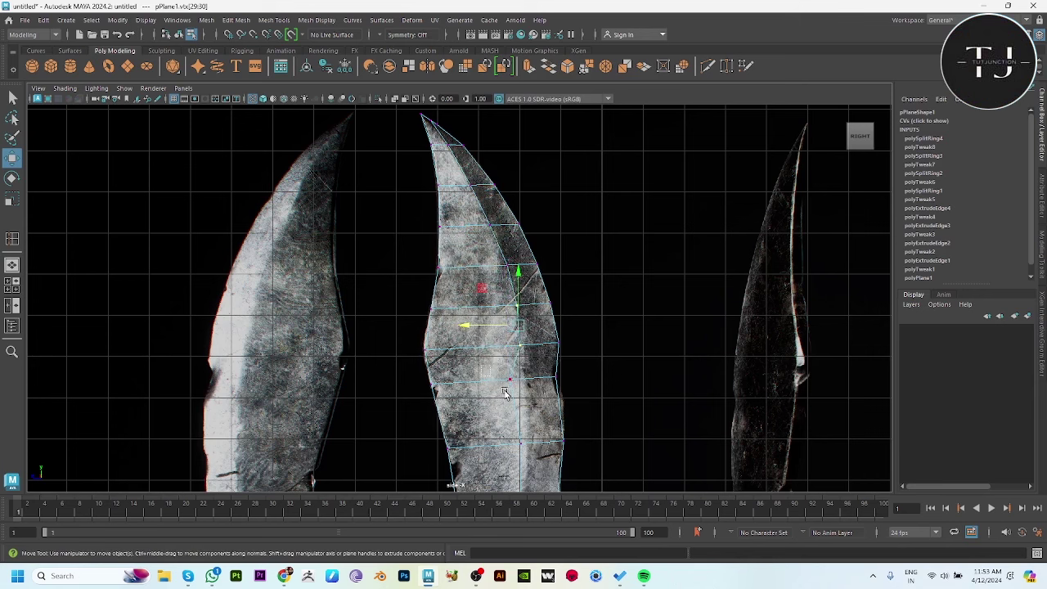
- Align the lower and middle centre-loop vertices with the reference along the blade's length
mouse_move(539, 364)
mouse_down()
mouse_move(490, 397)
mouse_move(479, 378)
mouse_up()
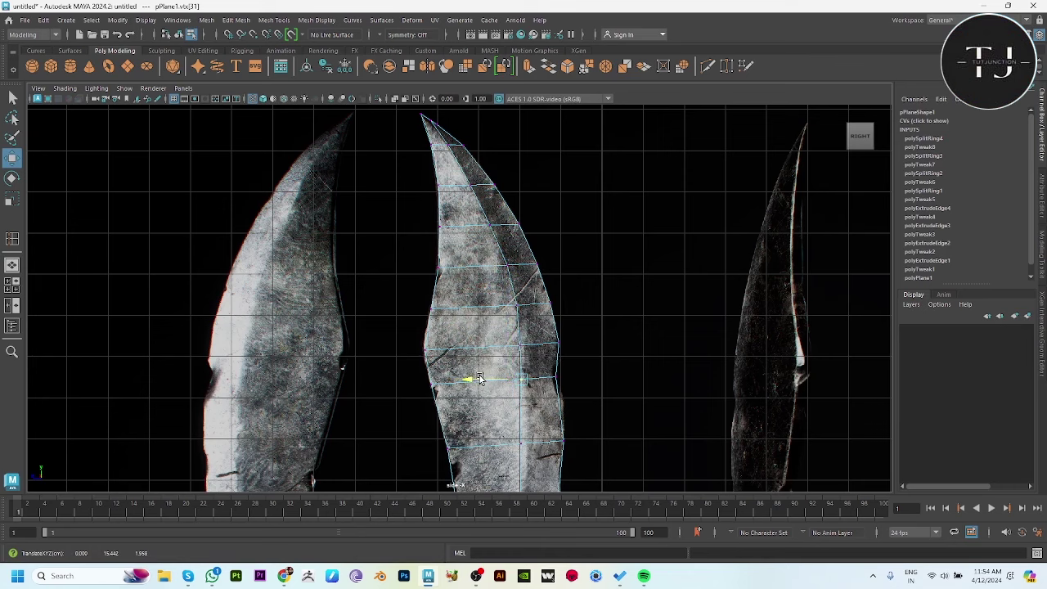
alt+middle_drag(490, 382, 501, 266)
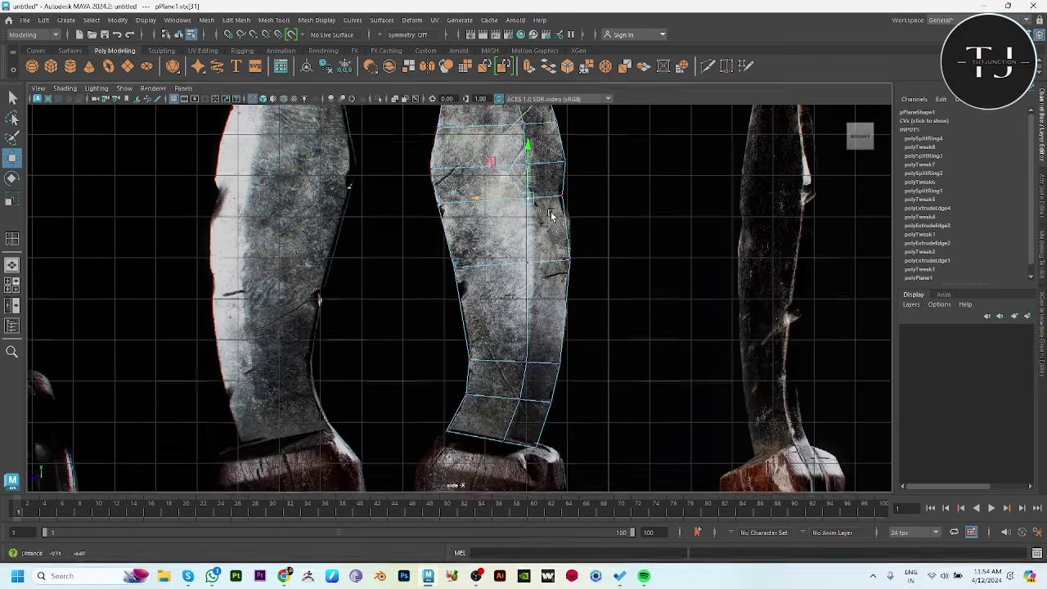
click(553, 266)
drag(488, 264, 487, 262)
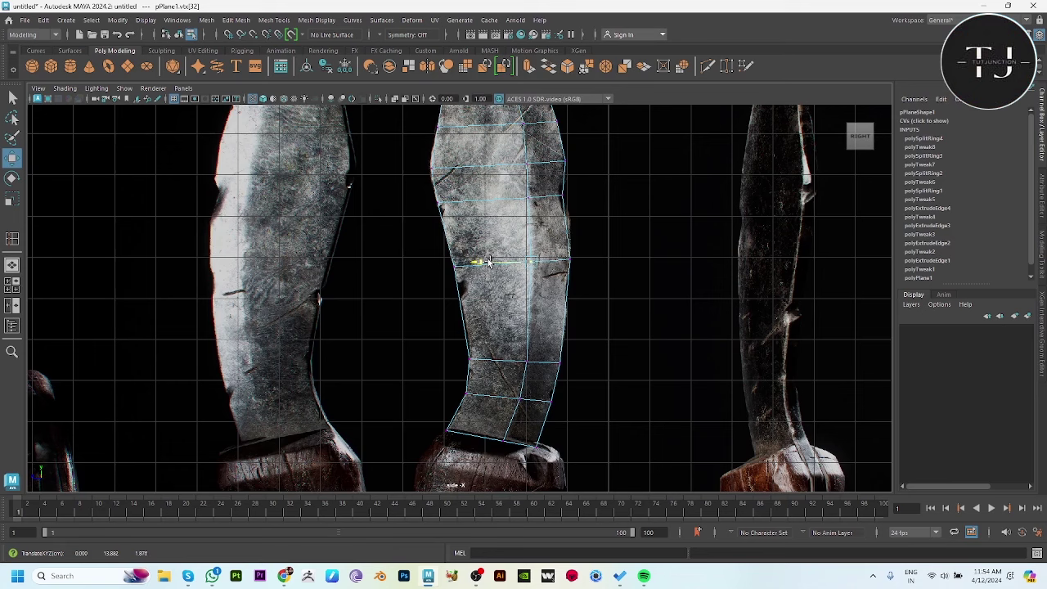
alt+middle_drag(547, 212, 536, 326)
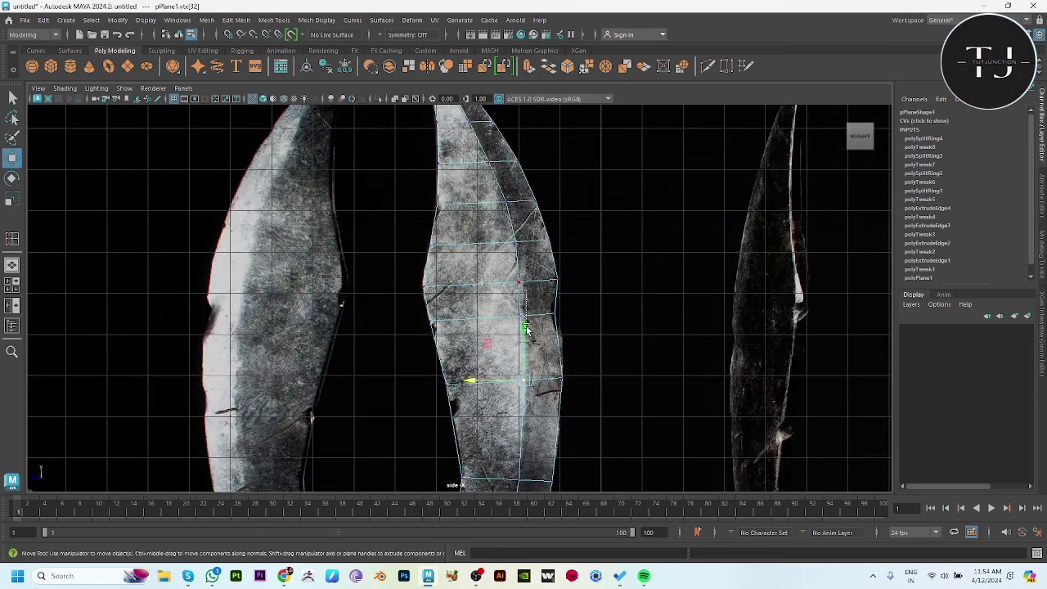
click(525, 321)
click(483, 320)
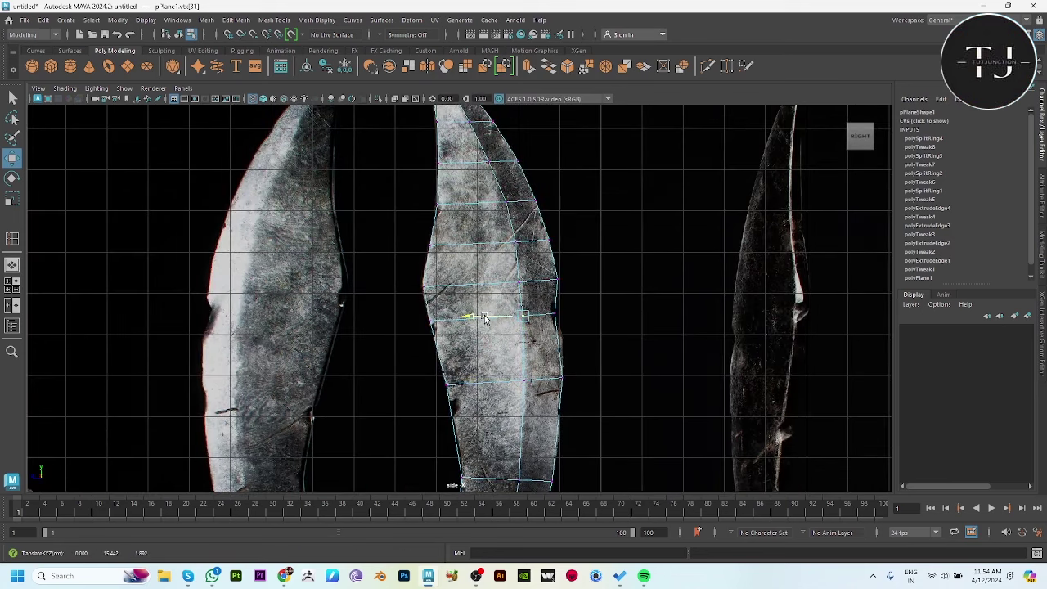
alt+right_drag(509, 315, 595, 326)
click(563, 270)
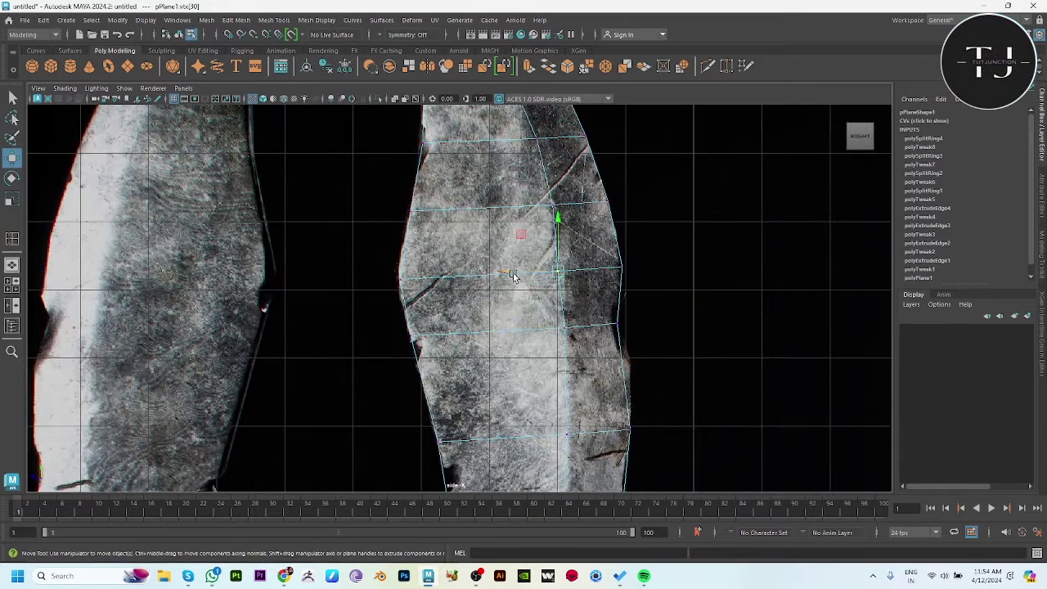
drag(514, 271, 521, 275)
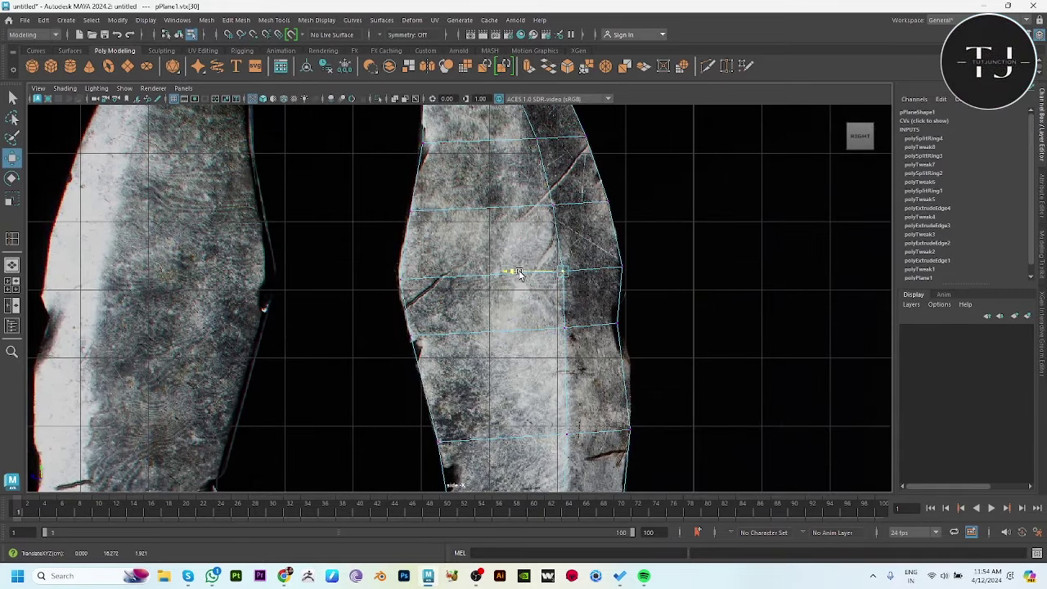
click(556, 203)
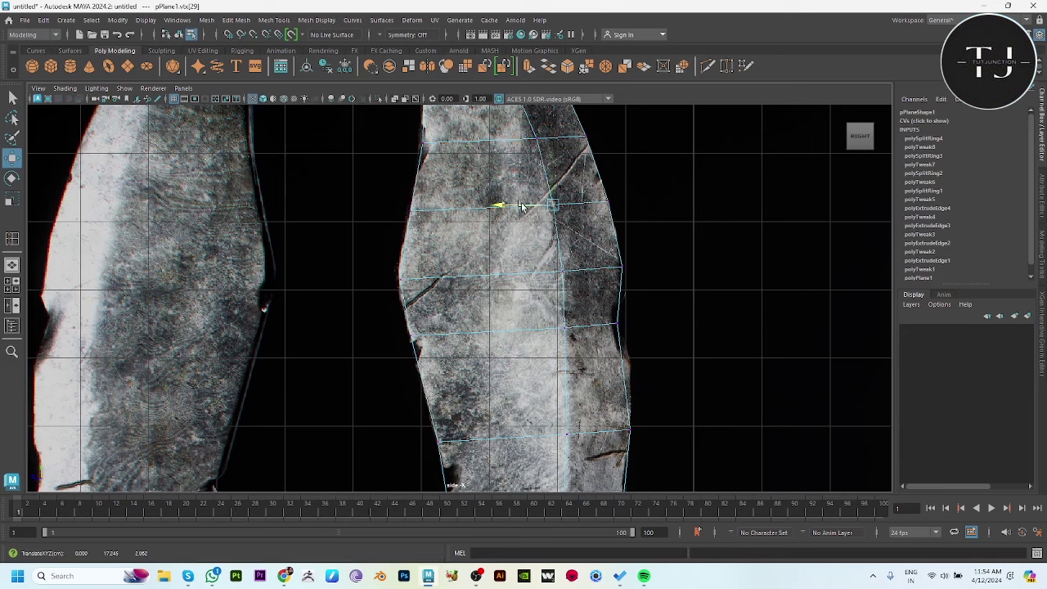
scroll(620, 259, down, 2)
scroll(679, 289, down, 3)
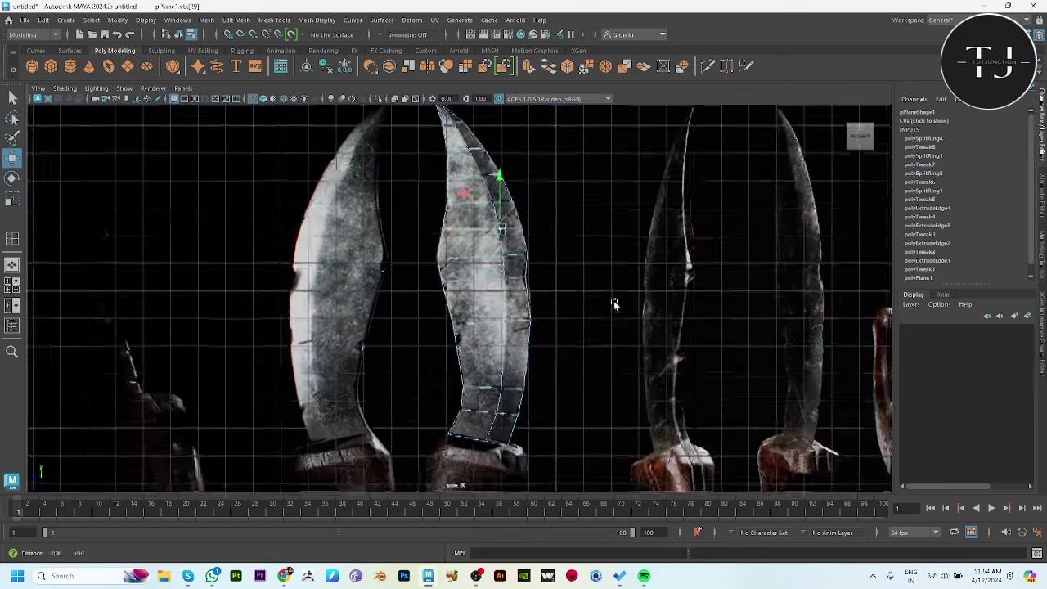
- Inspect the blade mesh in perspective, briefly previewing it smoothed
key(space)
key(space)
mouse_move(526, 320)
alt+mouse_down()
mouse_move(680, 381)
mouse_move(630, 407)
mouse_move(507, 261)
mouse_move(504, 253)
mouse_move(532, 246)
alt+mouse_up()
key(F10)
click(485, 233)
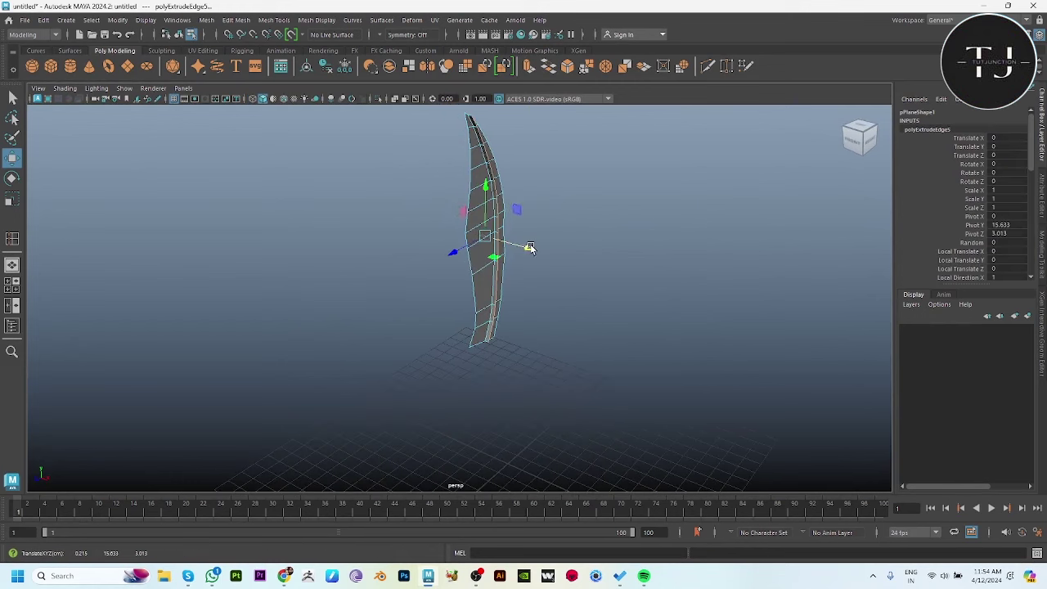
key(ctrl+z)
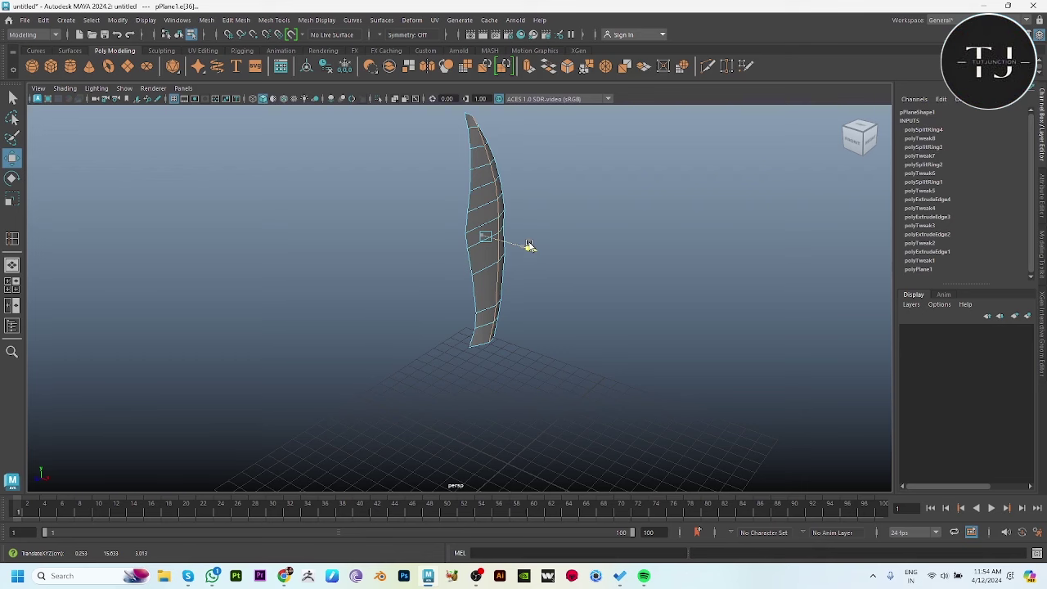
mouse_move(531, 247)
alt+mouse_down()
mouse_move(553, 232)
mouse_move(526, 243)
alt+mouse_up()
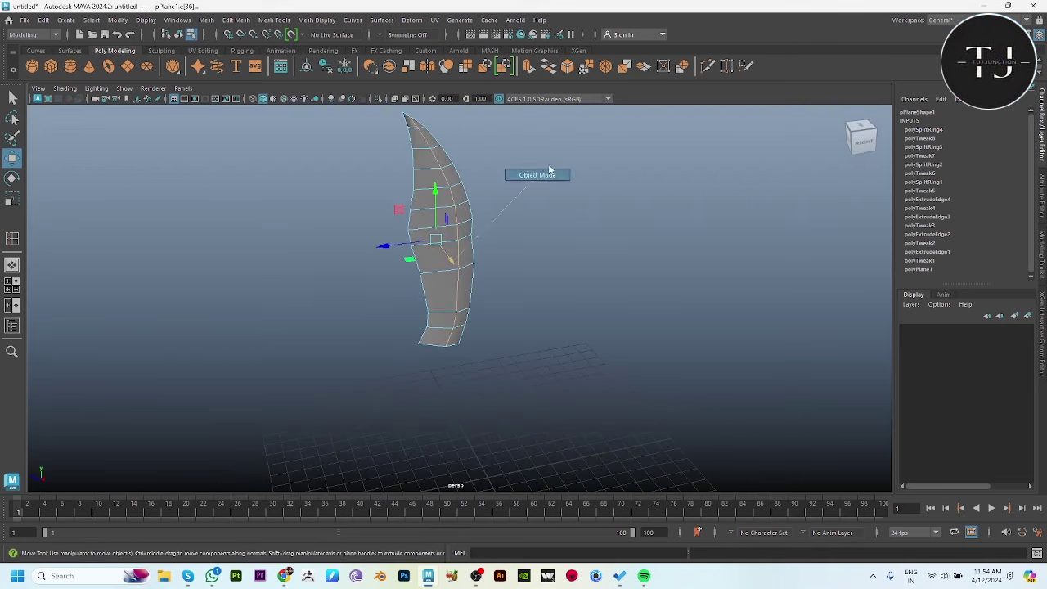
click(540, 176)
key(3)
alt+drag(540, 176, 525, 236)
click(434, 237)
key(1)
alt+drag(289, 244, 328, 258)
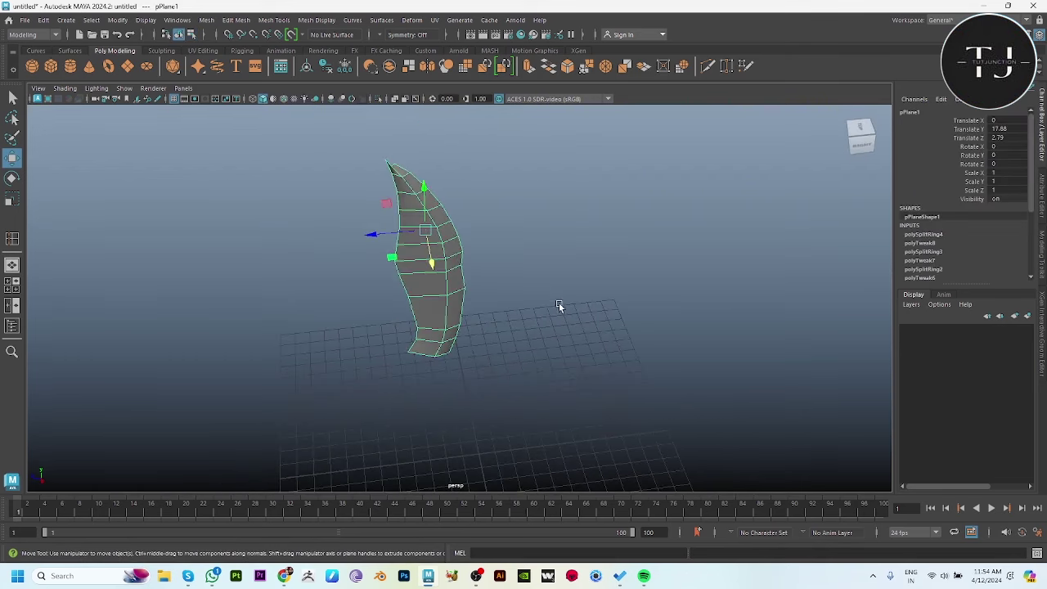
- Check the side reference view, then select all faces of the blade for extrusion
key(space)
key(space)
scroll(549, 272, up, 5)
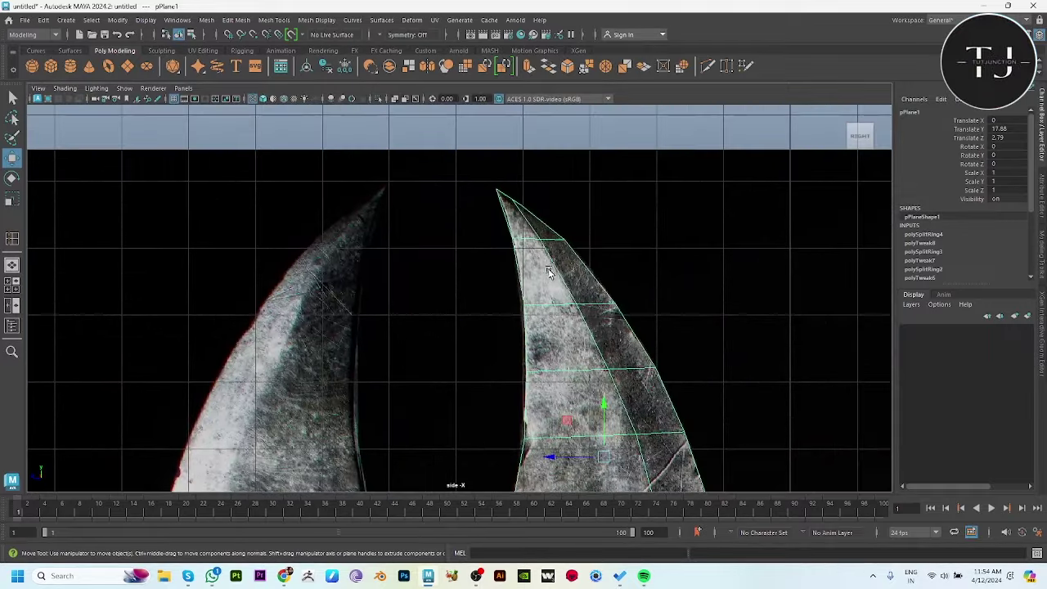
key(space)
alt+drag(517, 245, 541, 214)
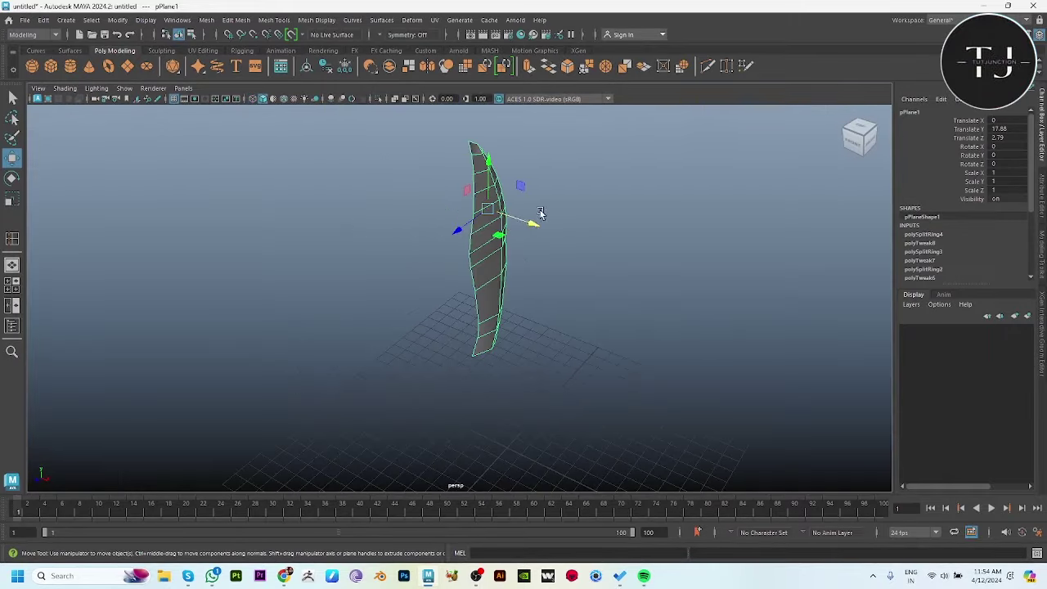
click(528, 261)
drag(586, 131, 395, 443)
- Extrude the blade faces, then move and scale them outward to give the flat blade thickness
key(ctrl+e)
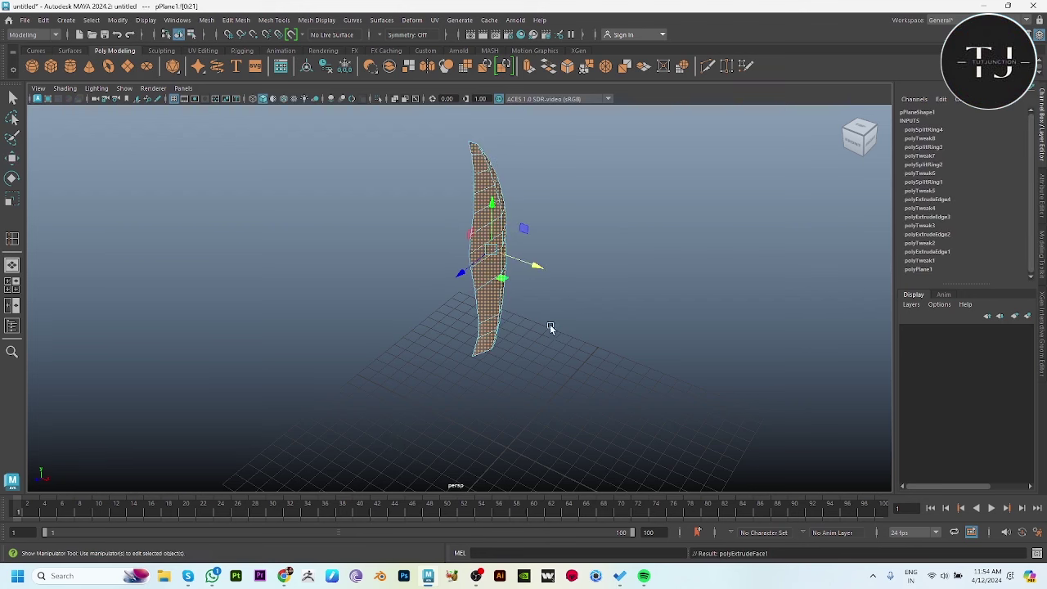
alt+drag(560, 271, 567, 271)
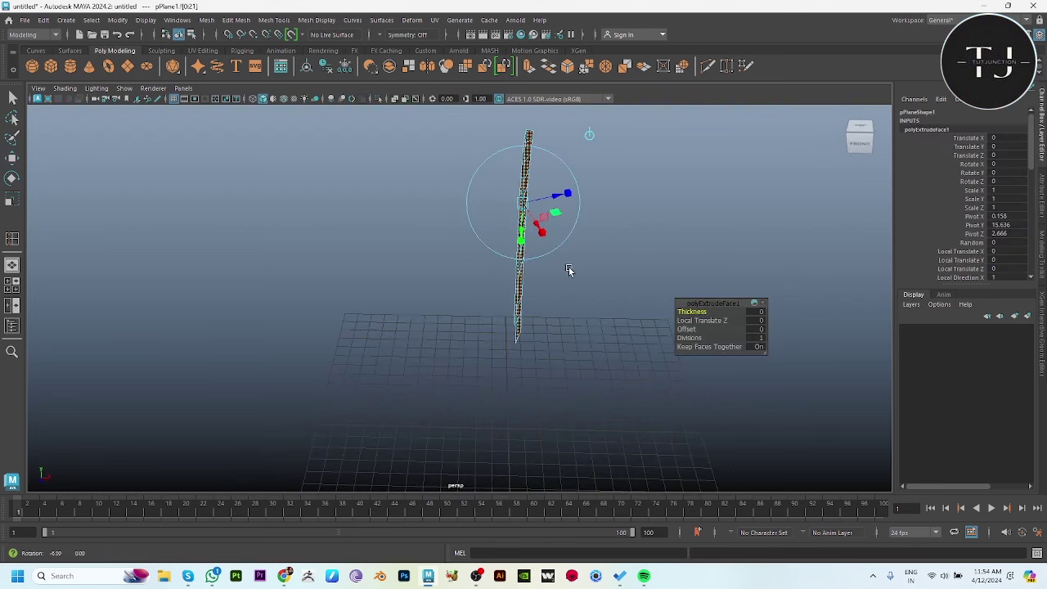
key(w)
mouse_move(577, 215)
alt+mouse_down()
mouse_move(568, 243)
mouse_move(587, 293)
alt+mouse_up()
key(r)
mouse_move(256, 296)
alt+mouse_down()
mouse_move(532, 287)
mouse_move(491, 264)
alt+mouse_up()
mouse_move(556, 311)
alt+mouse_down()
mouse_move(526, 349)
mouse_move(553, 368)
mouse_move(539, 316)
alt+mouse_up()
key(w)
- Make a mirrored duplicate of the blade half with Scale X -1 and line it up with the original
click(533, 304)
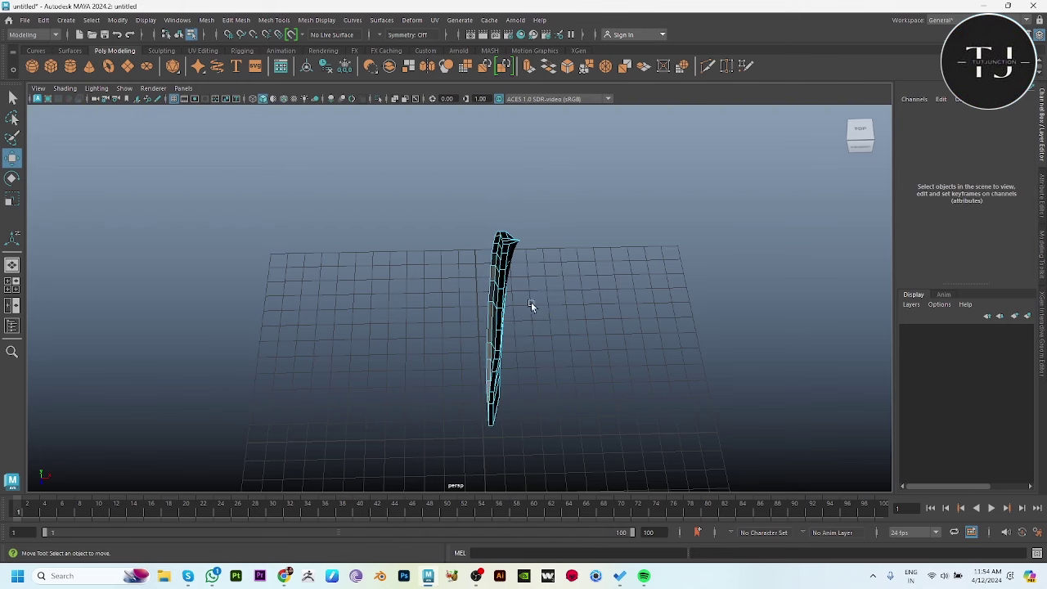
key(F8)
key(ctrl+shift+d)
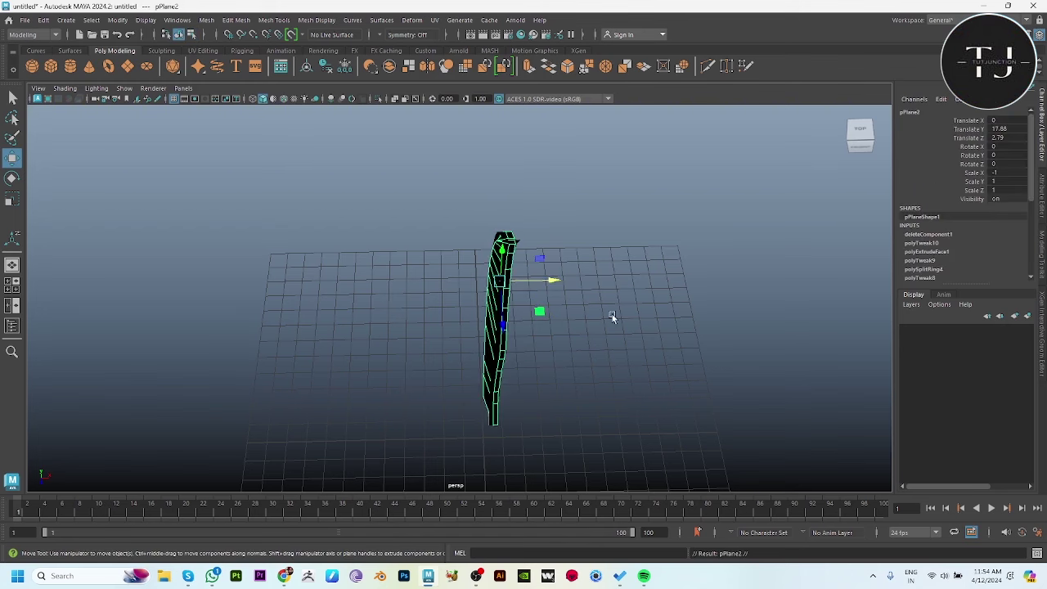
mouse_move(612, 314)
alt+mouse_down()
mouse_move(545, 278)
mouse_move(547, 293)
mouse_move(515, 280)
alt+mouse_up()
key(ctrl+z)
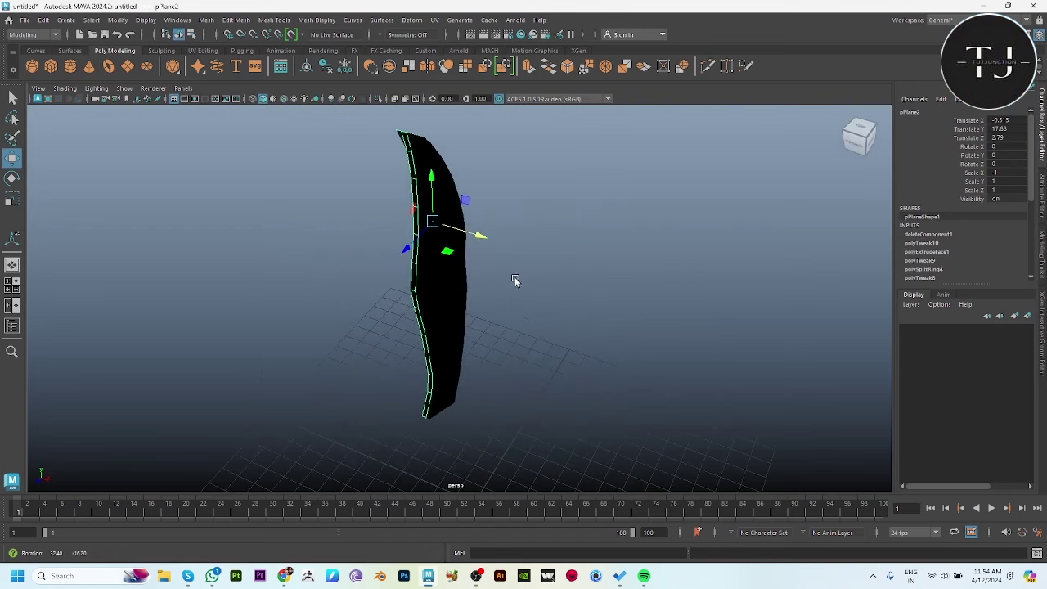
mouse_move(299, 355)
alt+mouse_down()
mouse_move(439, 299)
mouse_move(584, 281)
alt+mouse_up()
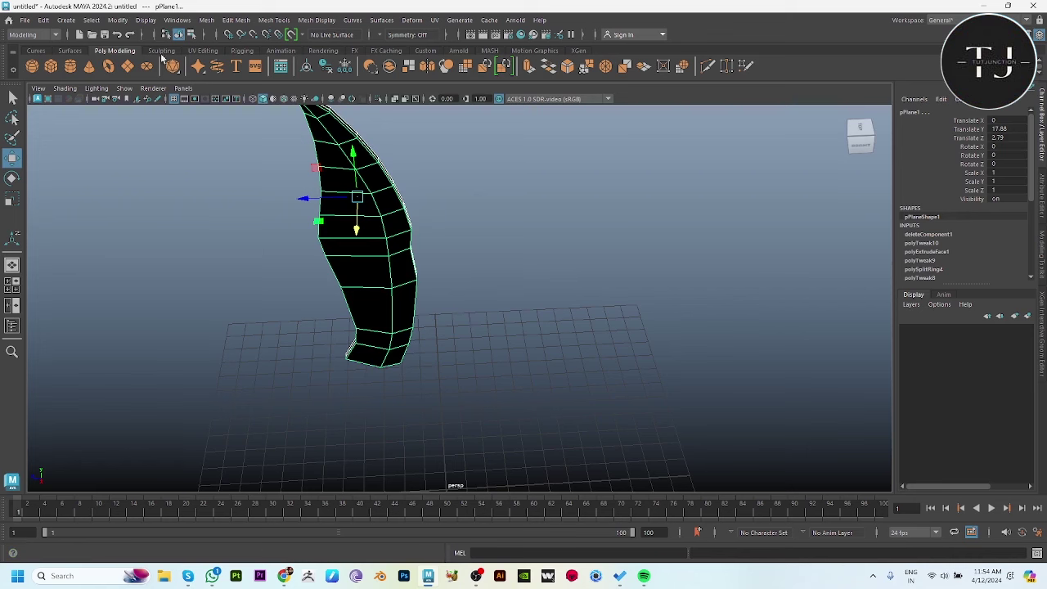
- Combine both blade halves into one mesh with Mesh > Combine and merge the seam vertices
click(206, 19)
click(220, 42)
alt+drag(275, 121, 164, 129)
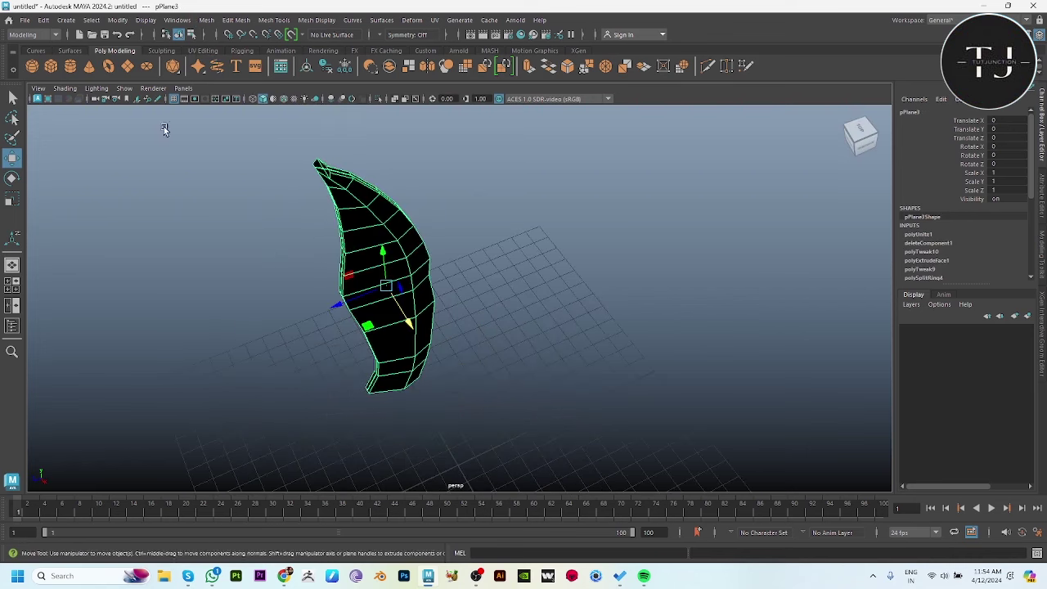
click(96, 88)
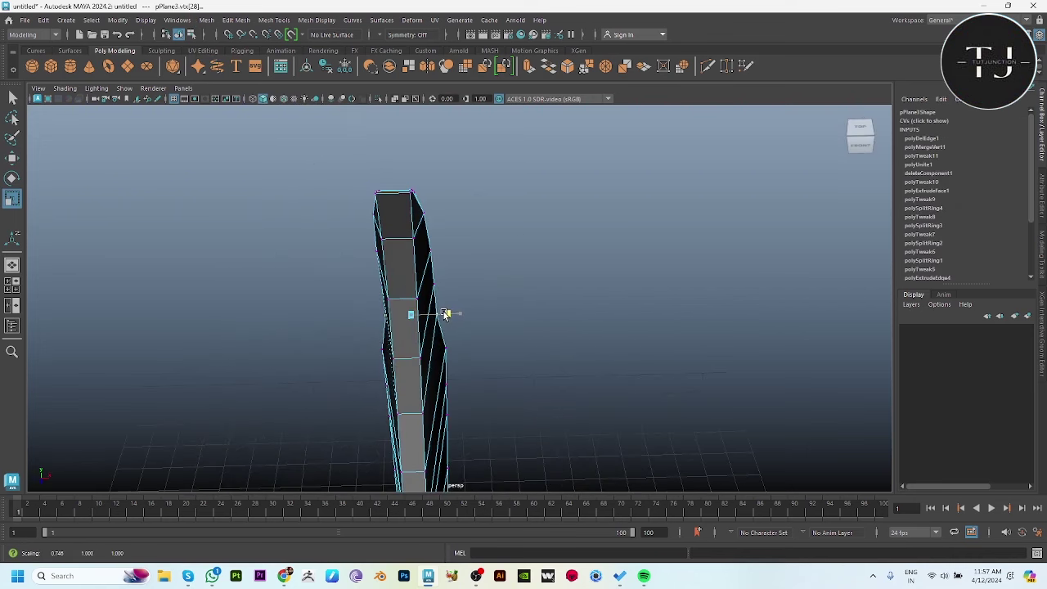
- Scale a vertex on the blade's side inward to start narrowing its thickness
click(446, 366)
click(446, 352)
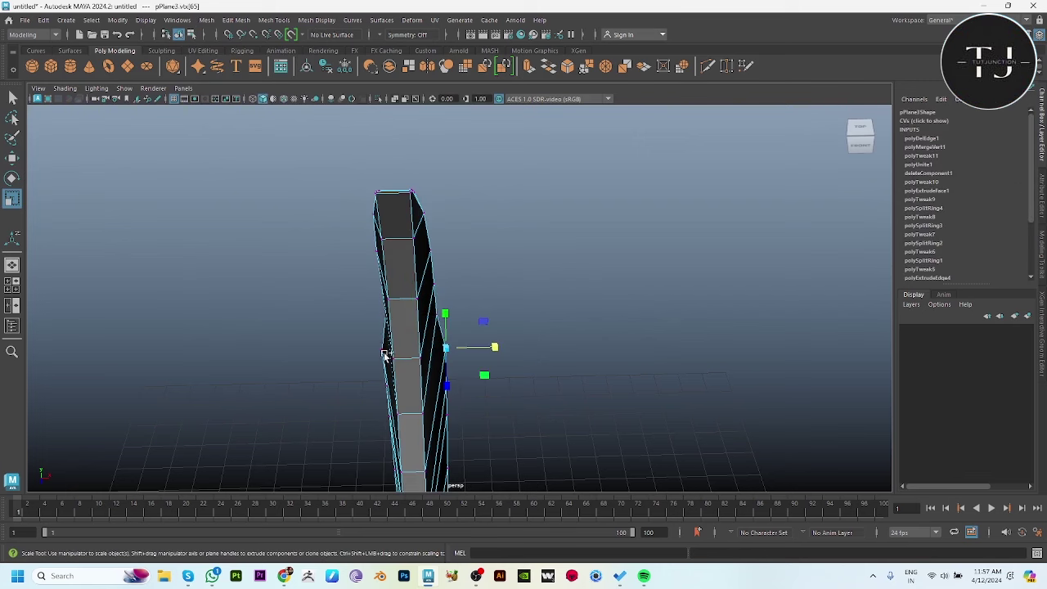
drag(443, 352, 458, 342)
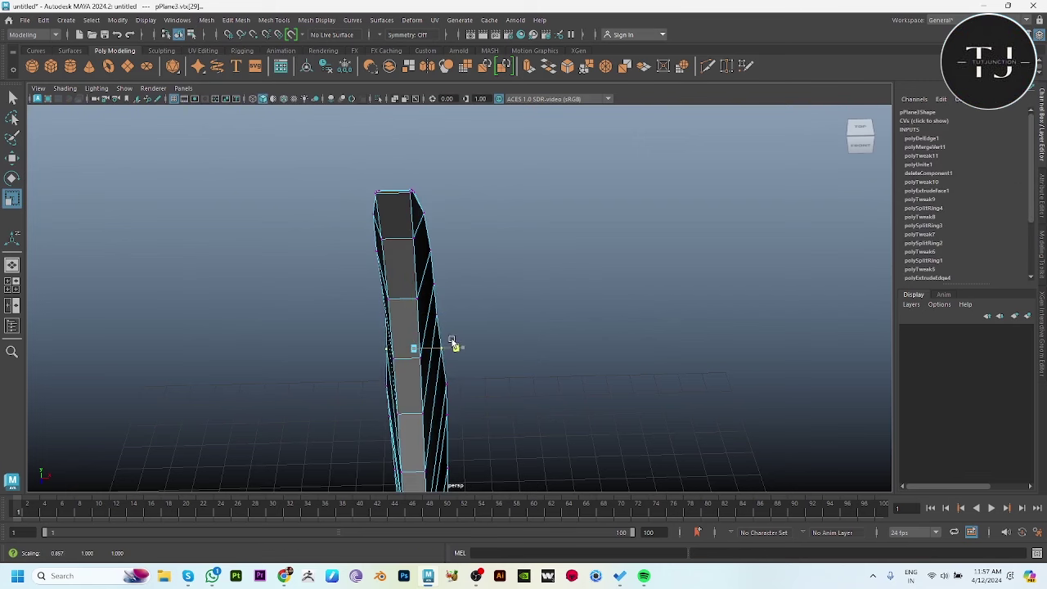
mouse_move(491, 377)
alt+mouse_down()
mouse_move(486, 265)
mouse_move(467, 265)
alt+mouse_up()
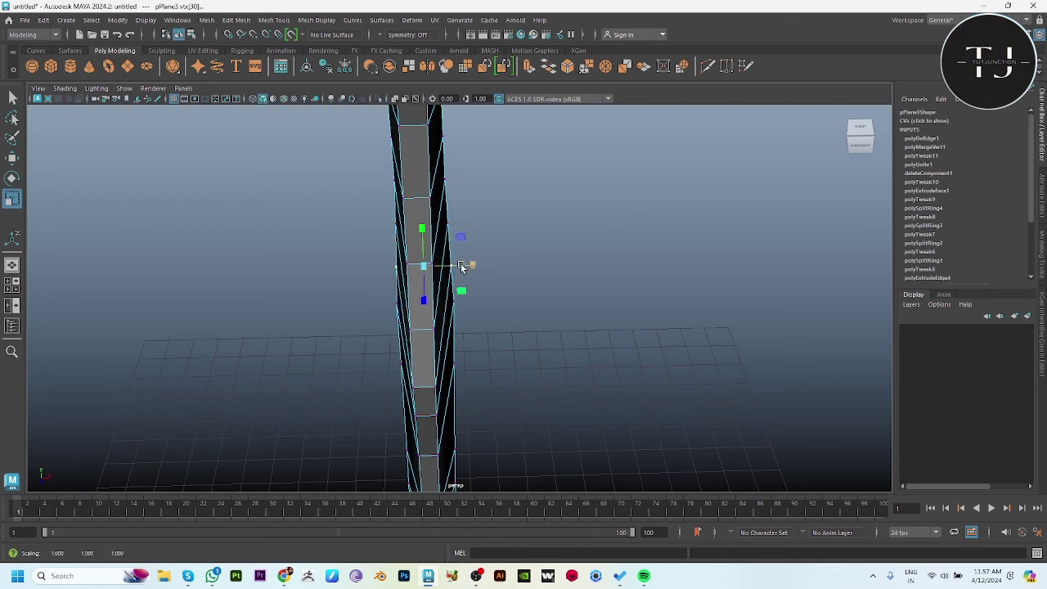
- Narrow the blade at a lower vertex, then reselect the whole blade mesh
click(452, 304)
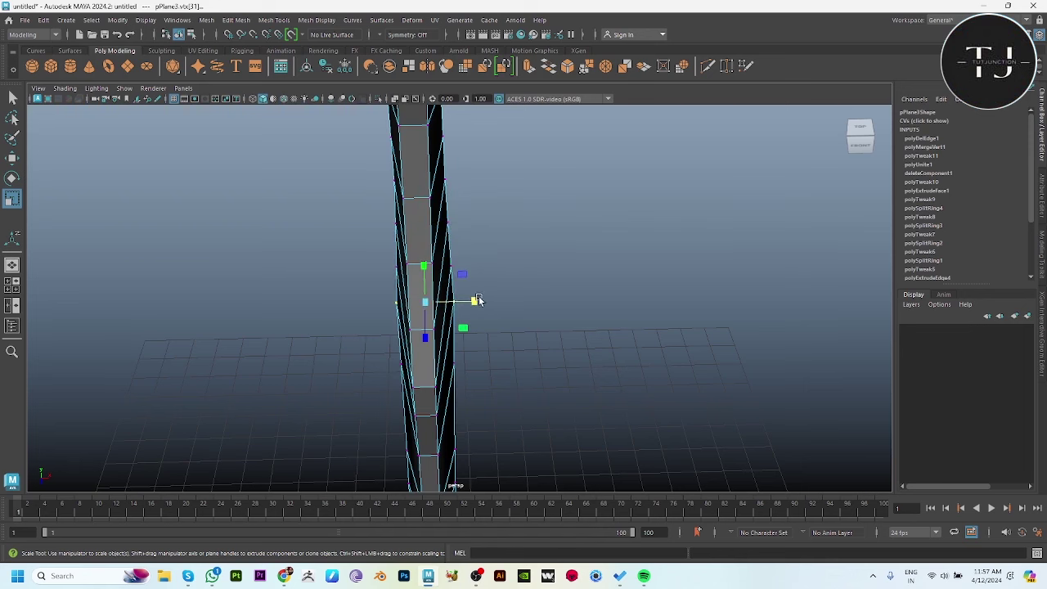
drag(478, 301, 527, 361)
click(571, 256)
scroll(421, 285, down, 5)
click(494, 327)
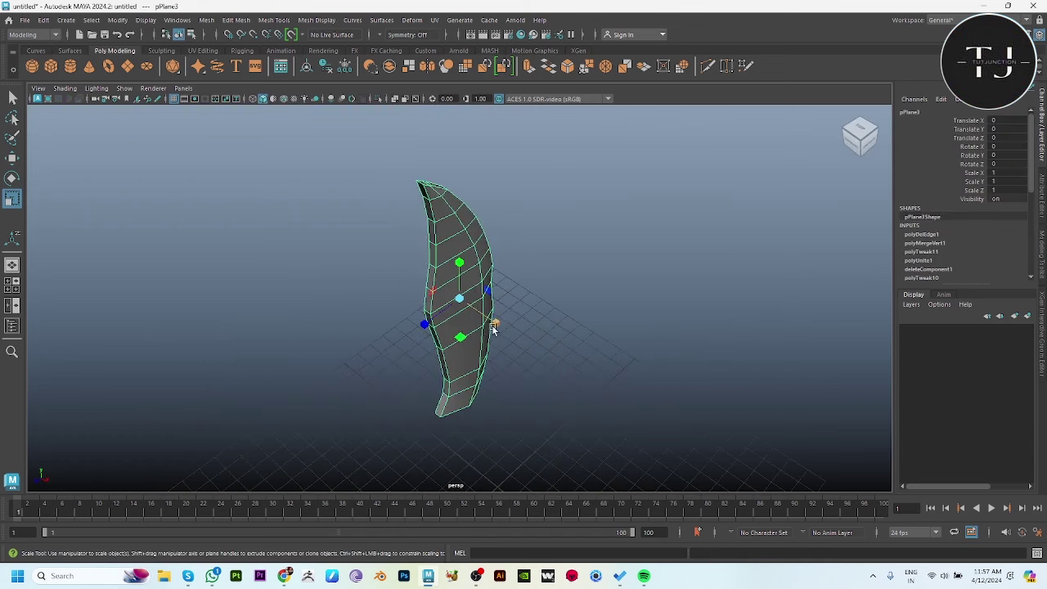
mouse_move(494, 327)
alt+mouse_down()
mouse_move(506, 282)
mouse_move(483, 311)
alt+mouse_up()
- Select two edges along the blade in edge mode
key(F10)
click(459, 270)
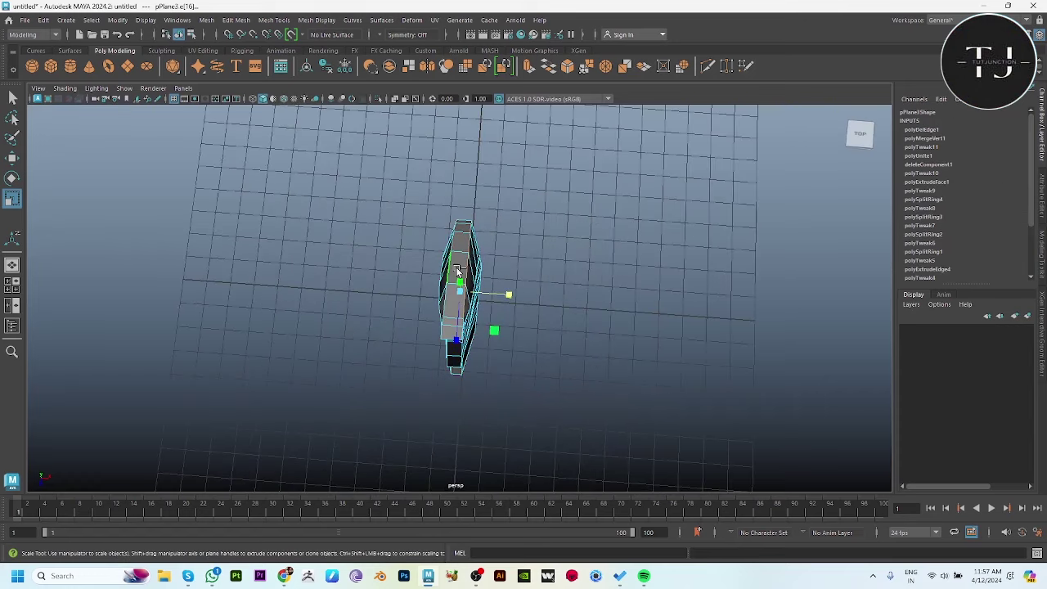
key(f)
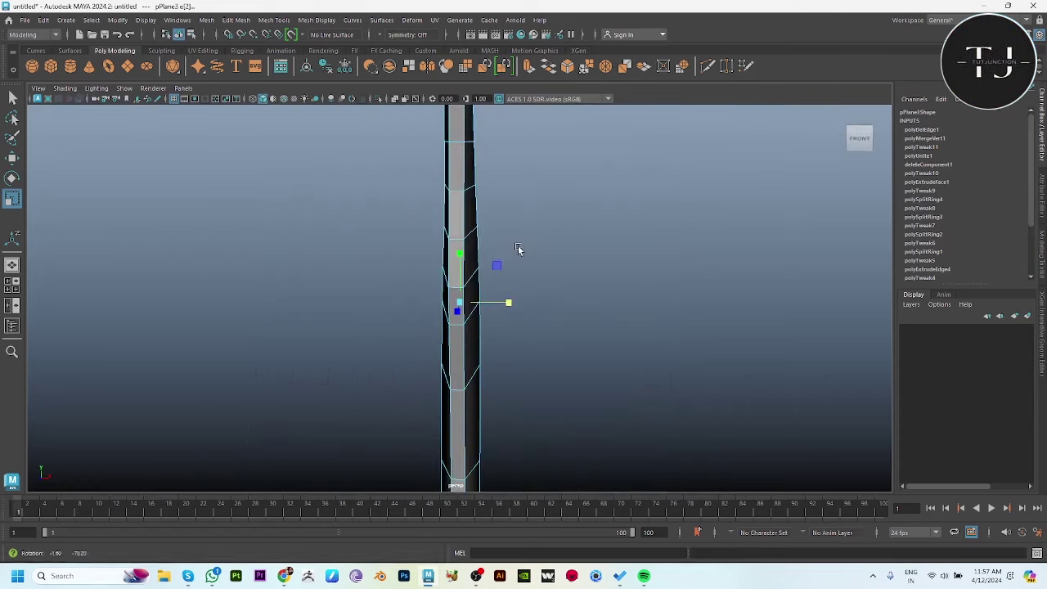
alt+drag(518, 248, 482, 372)
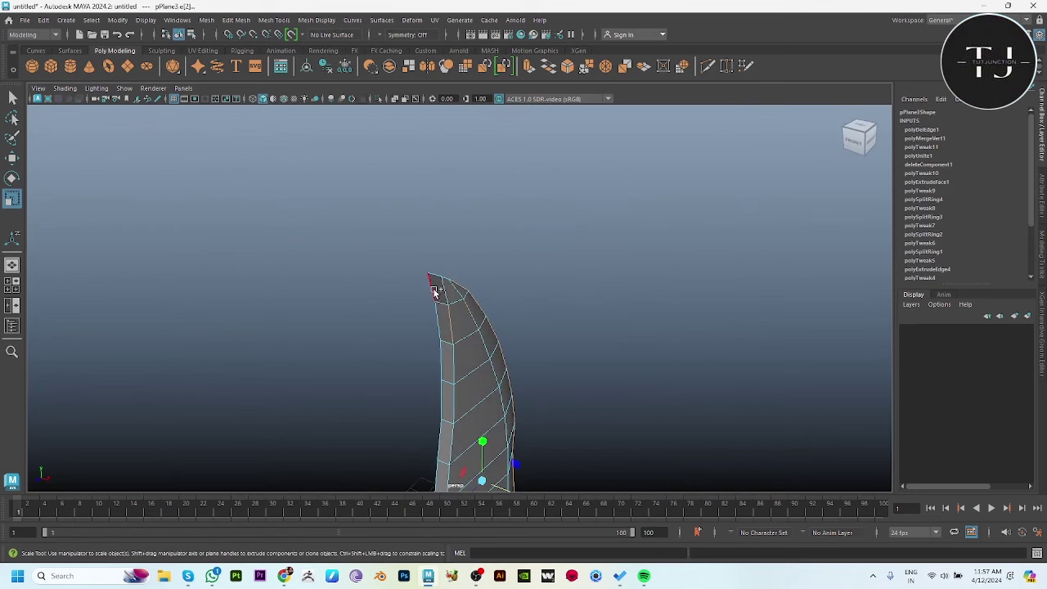
shift+click(435, 292)
mouse_move(435, 292)
alt+mouse_down()
mouse_move(459, 344)
mouse_move(530, 426)
alt+mouse_up()
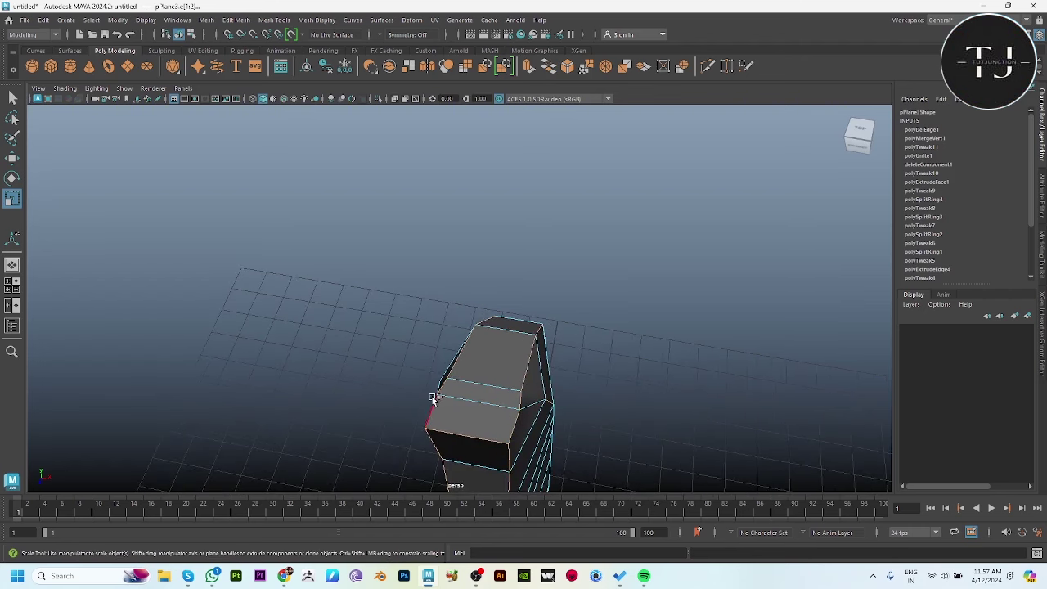
mouse_move(640, 452)
alt+mouse_down()
mouse_move(592, 266)
mouse_move(542, 291)
mouse_move(522, 350)
alt+mouse_up()
mouse_move(497, 444)
alt+mouse_down()
mouse_move(557, 451)
mouse_move(483, 423)
mouse_move(601, 271)
alt+mouse_up()
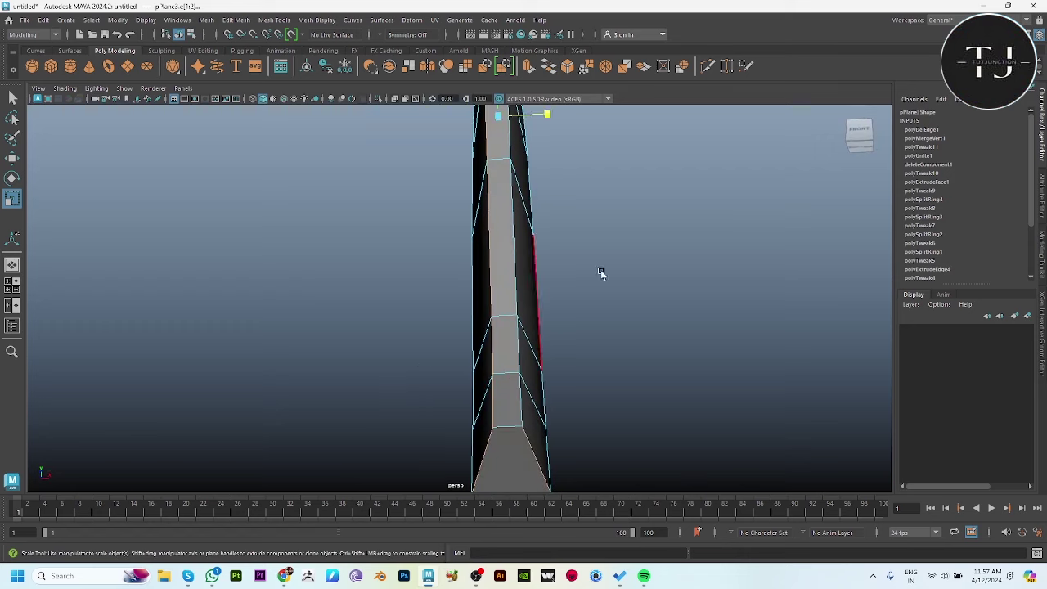
- Scale the selected edges inward to thin the blade, then inspect it from every side
drag(545, 119, 534, 134)
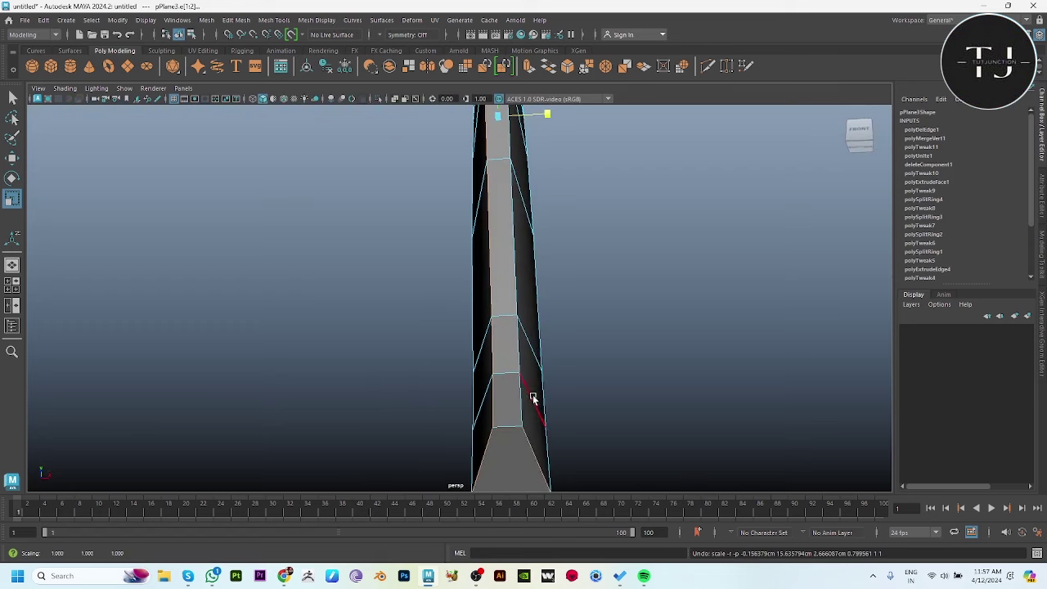
mouse_move(521, 353)
alt+mouse_down()
mouse_move(447, 262)
mouse_move(351, 272)
mouse_move(472, 327)
mouse_move(545, 321)
mouse_move(519, 322)
mouse_move(545, 304)
alt+mouse_up()
scroll(551, 385, up, 5)
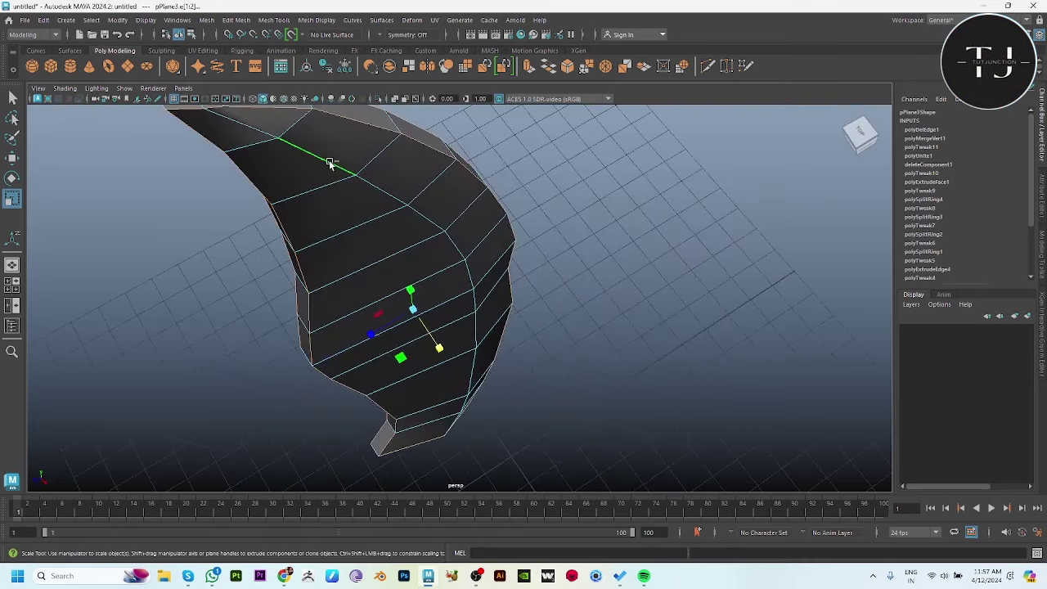
scroll(329, 163, down, 5)
mouse_move(460, 280)
alt+mouse_down()
mouse_move(545, 264)
mouse_move(545, 276)
mouse_move(437, 285)
mouse_move(570, 249)
alt+mouse_up()
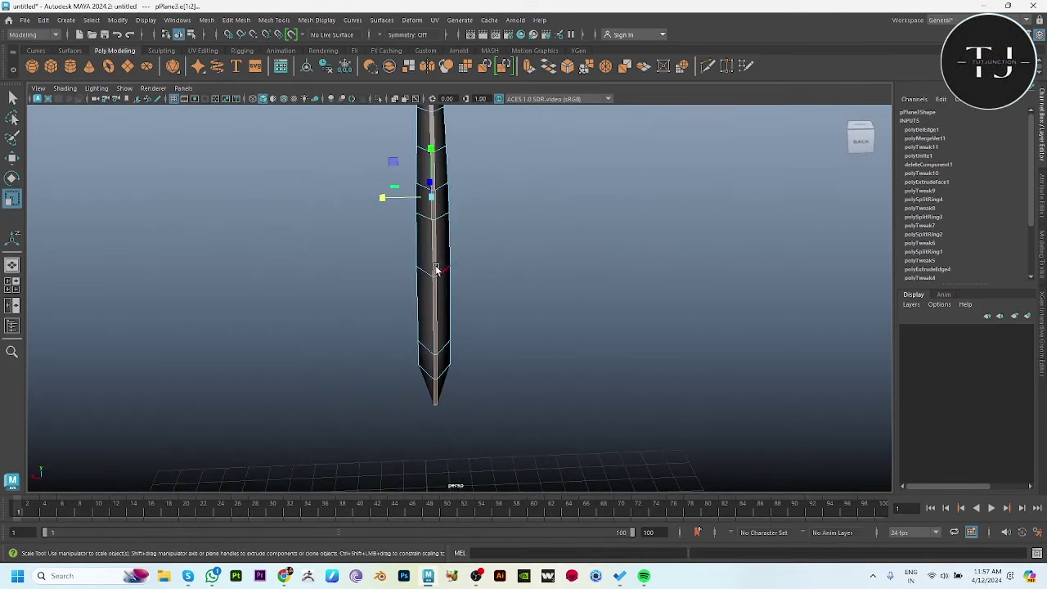
click(481, 200)
mouse_move(481, 200)
alt+mouse_down()
mouse_move(404, 286)
mouse_move(189, 265)
mouse_move(513, 323)
mouse_move(390, 332)
mouse_move(741, 308)
alt+mouse_up()
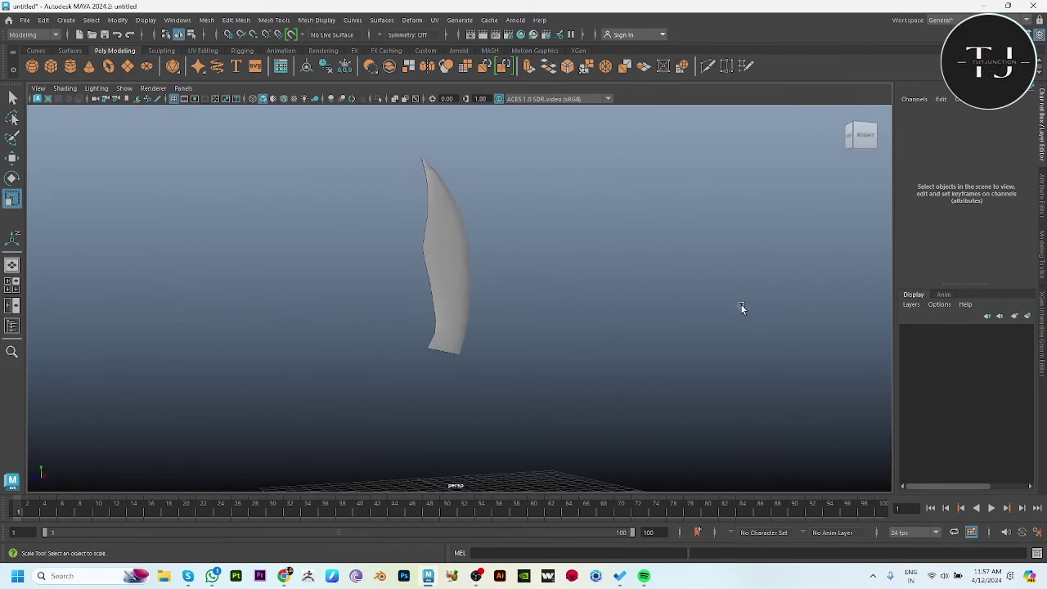
drag(589, 298, 412, 334)
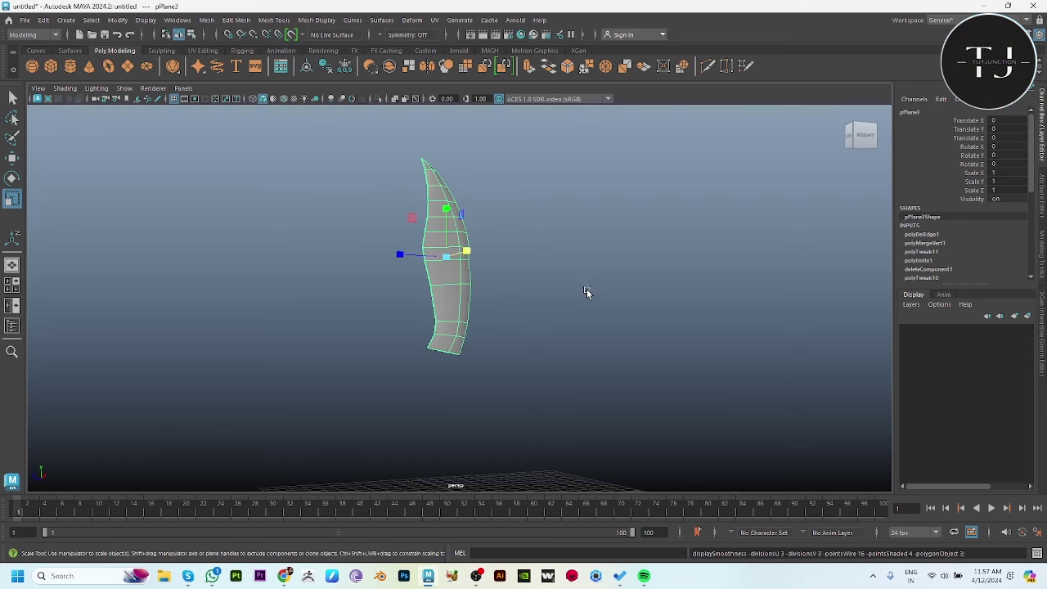
- Select the blade and centre it in the side view beside the reference knives
key(e)
click(533, 341)
mouse_move(533, 341)
alt+mouse_down()
mouse_move(509, 285)
mouse_move(343, 347)
mouse_move(512, 344)
mouse_move(559, 386)
alt+mouse_up()
click(400, 362)
key(space)
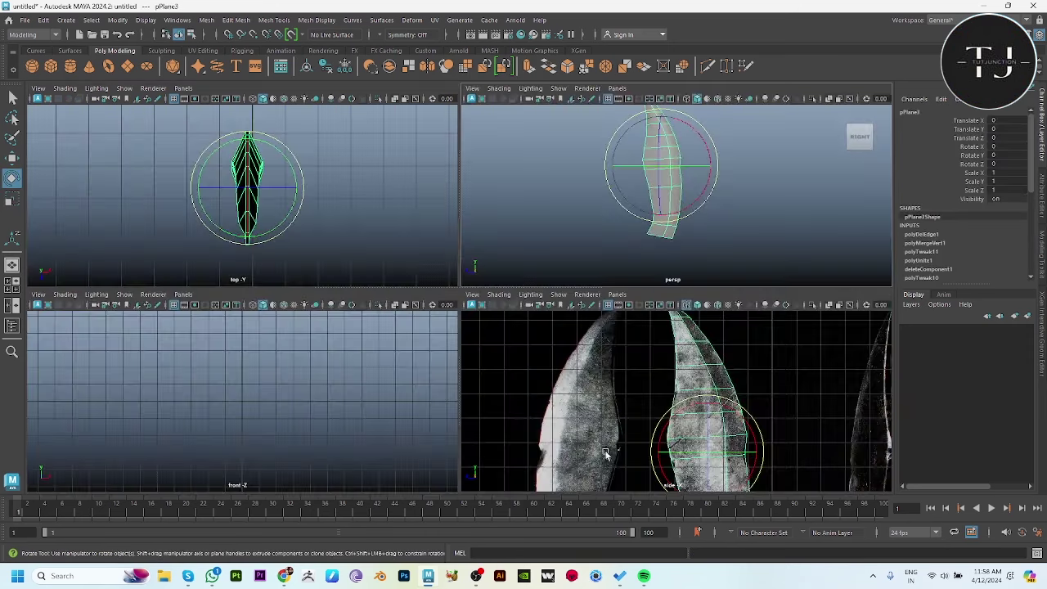
key(space)
scroll(653, 377, up, 3)
mouse_move(653, 377)
alt+middle_down()
mouse_move(625, 369)
mouse_move(570, 300)
alt+middle_up()
key(space)
key(space)
mouse_move(672, 200)
alt+mouse_down()
mouse_move(432, 361)
mouse_move(441, 297)
alt+mouse_up()
click(439, 346)
alt+drag(439, 346, 493, 461)
- Extrude the blade's bottom face, widen it and move it down onto the handle top
click(440, 365)
key(w)
scroll(442, 425, up, 3)
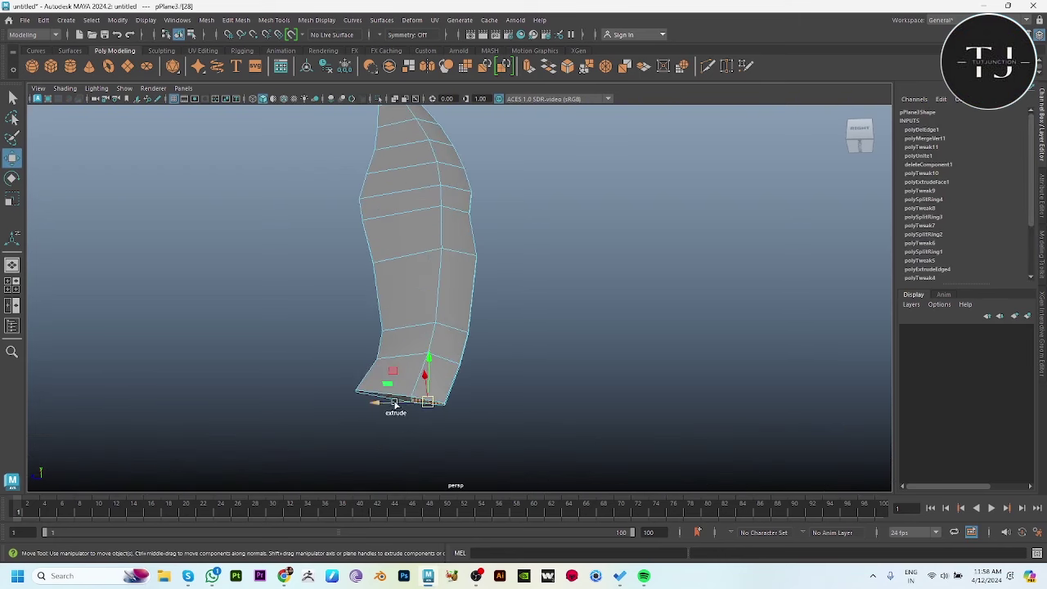
key(space)
key(space)
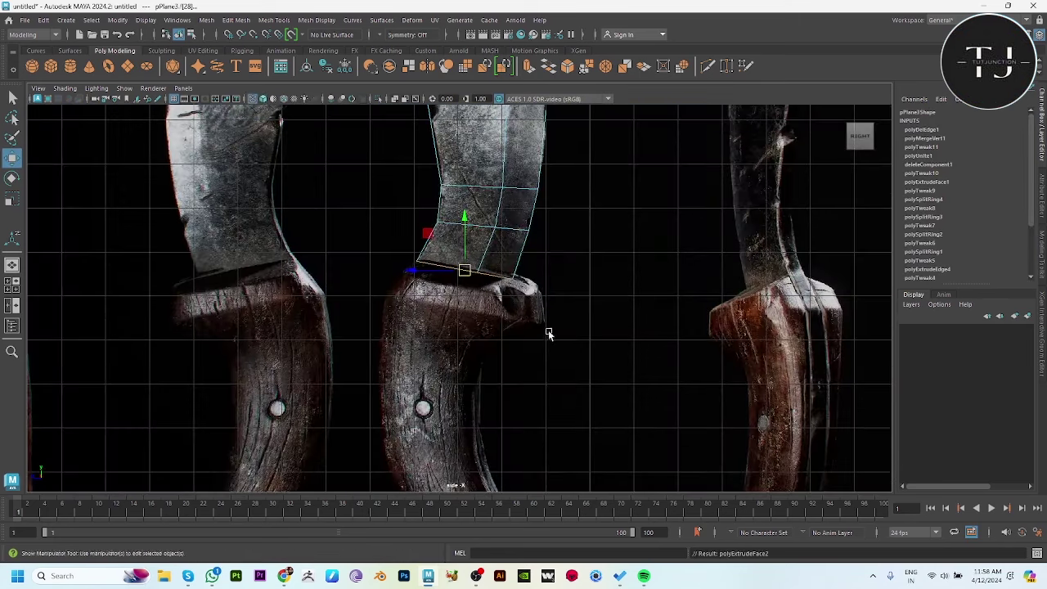
key(ctrl+e)
drag(495, 286, 516, 290)
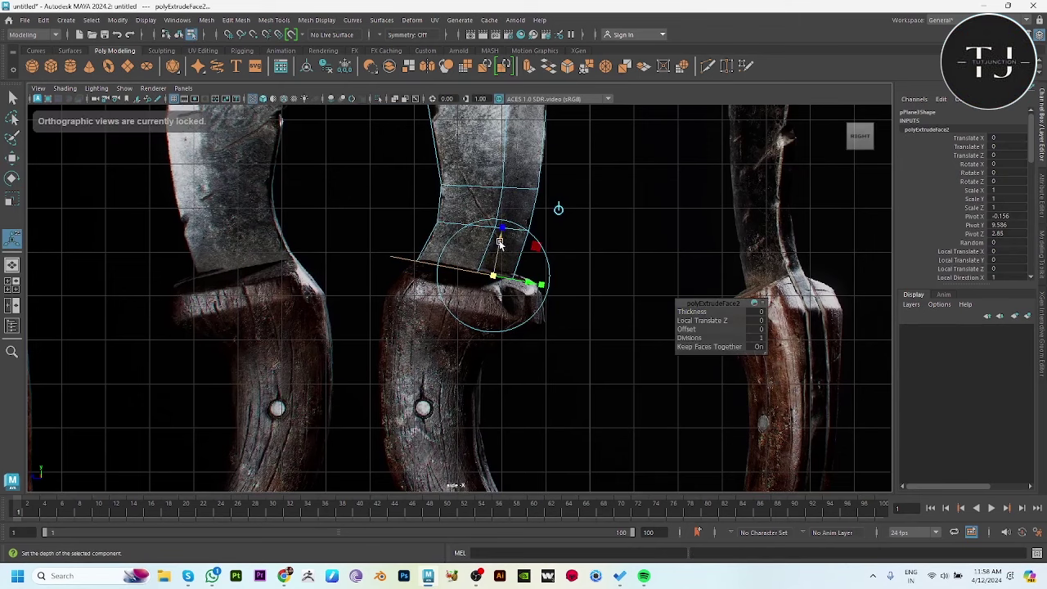
drag(499, 243, 498, 248)
scroll(497, 248, up, 3)
key(w)
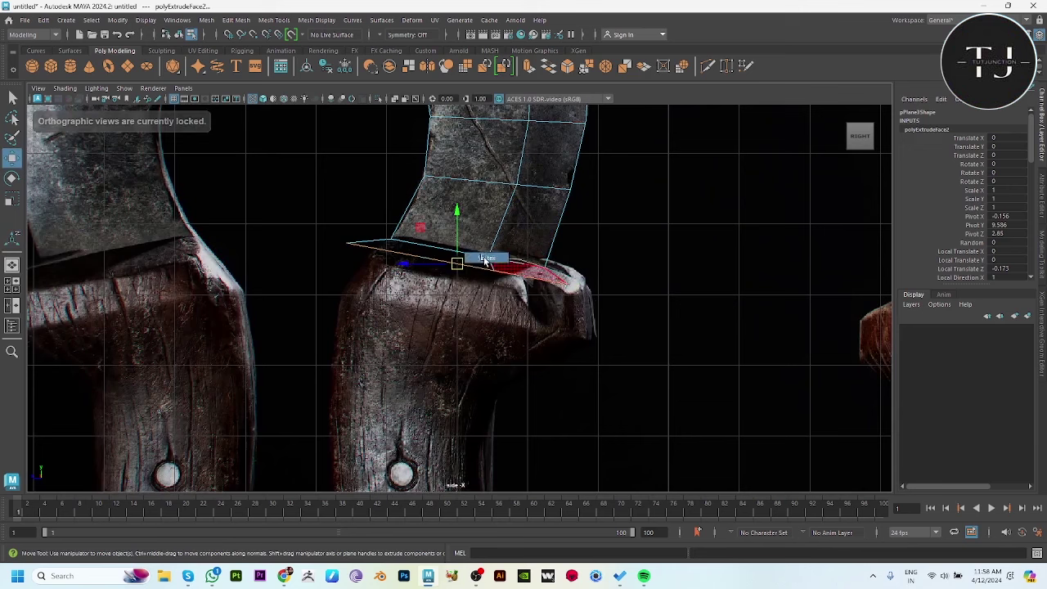
- Move the extrusion's corner vertices to match the reference knife outline
key(F9)
click(577, 284)
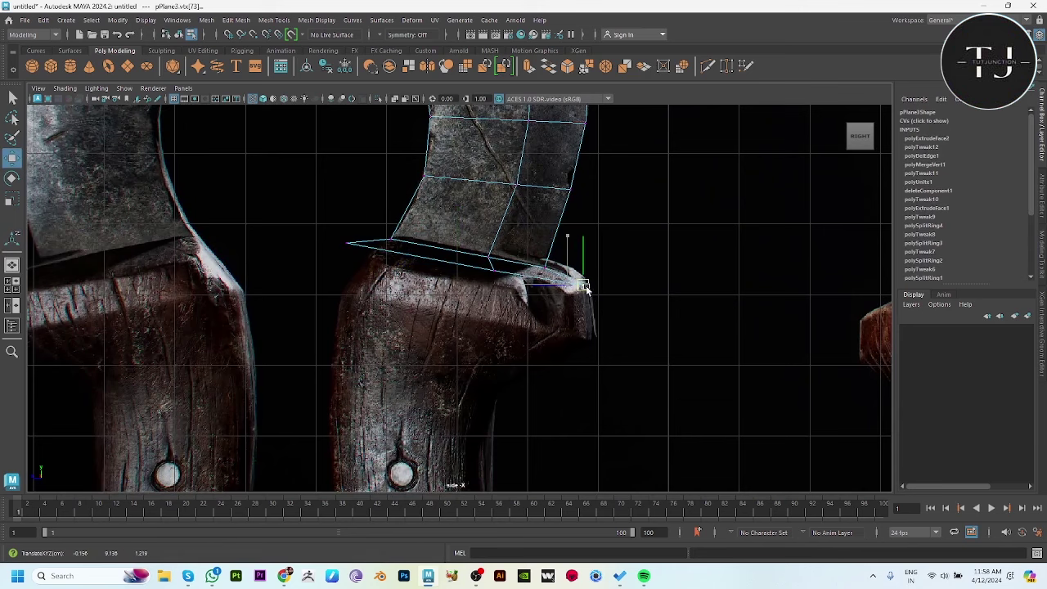
click(342, 238)
drag(347, 243, 368, 252)
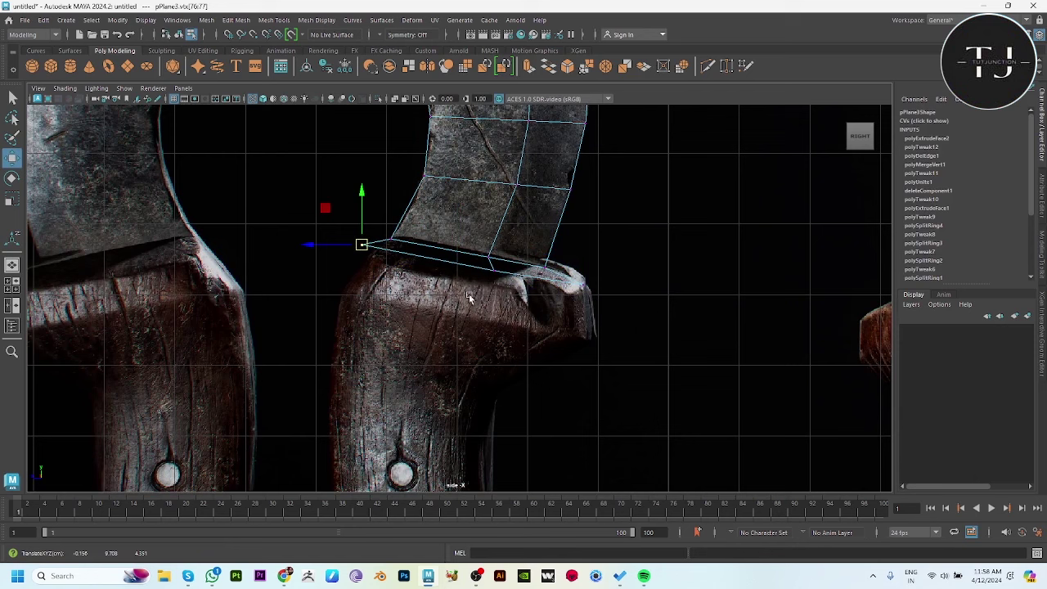
click(553, 262)
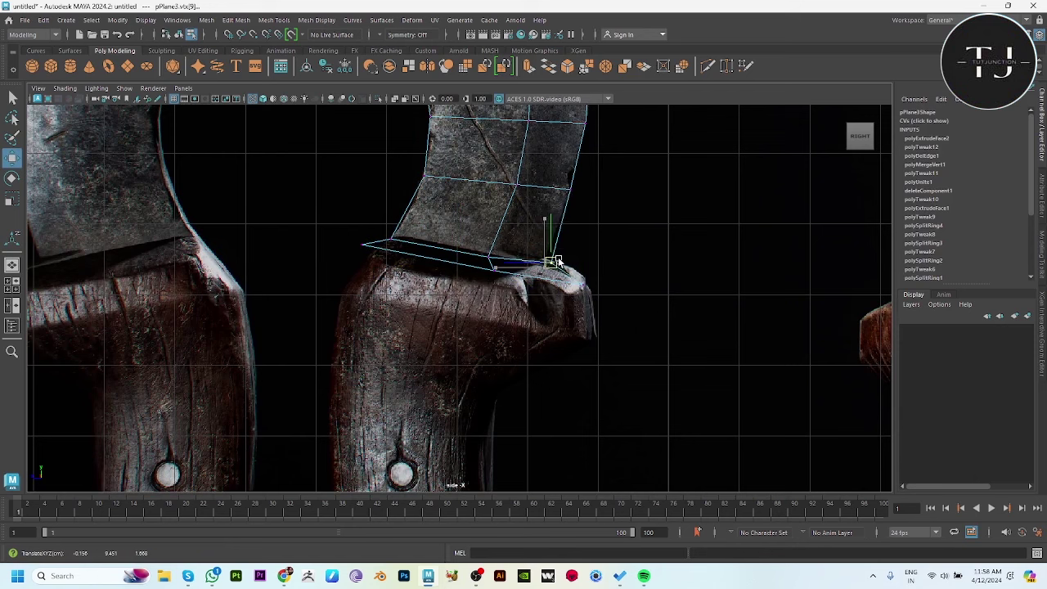
click(678, 211)
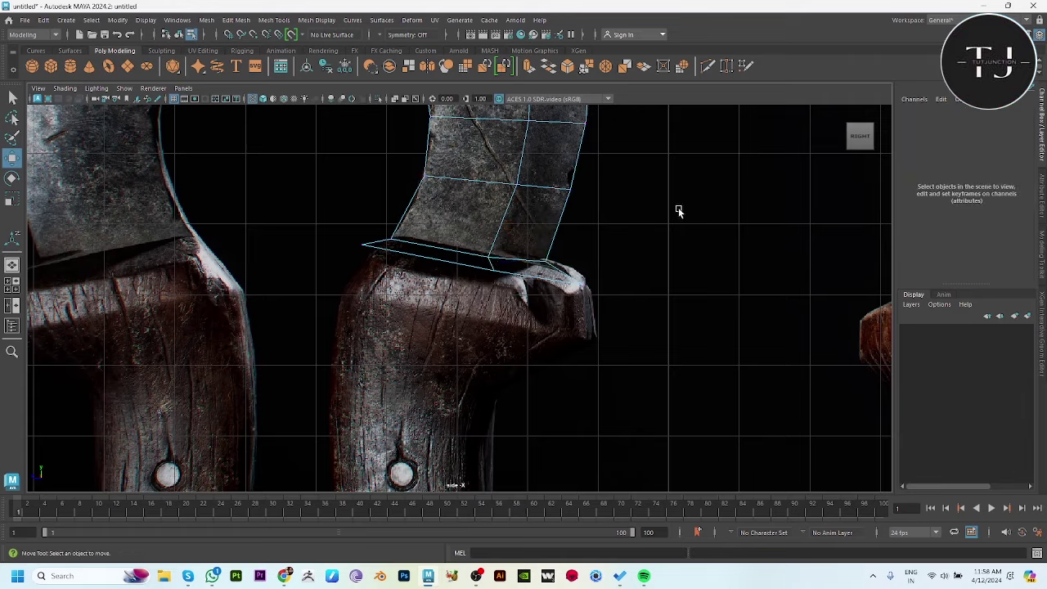
key(space)
alt+drag(621, 293, 493, 250)
- Select the bottom face again and scale it flat in the side view
click(396, 279)
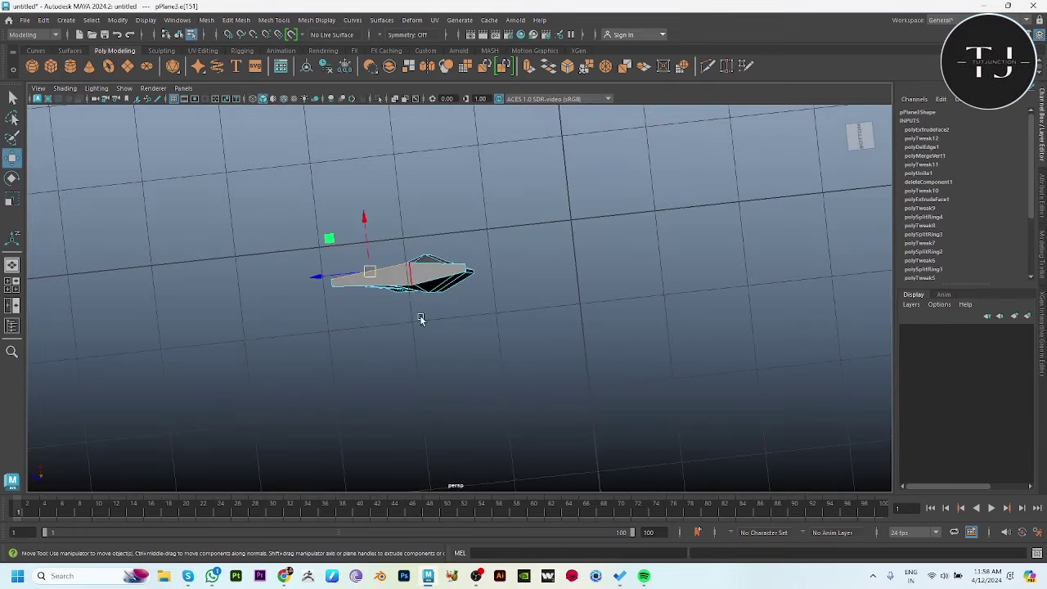
click(419, 284)
key(space)
key(space)
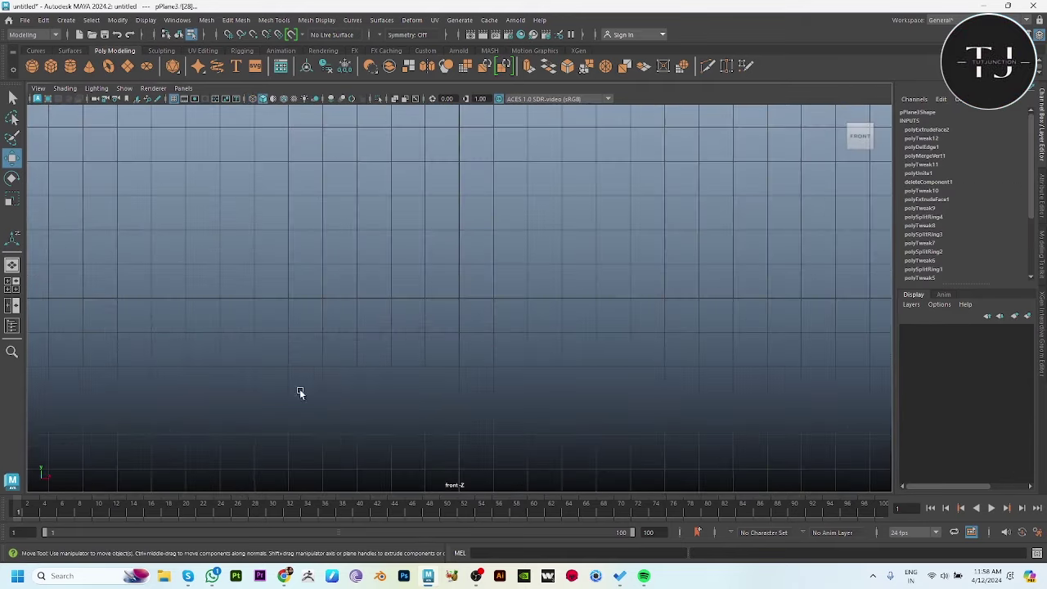
key(space)
key(space)
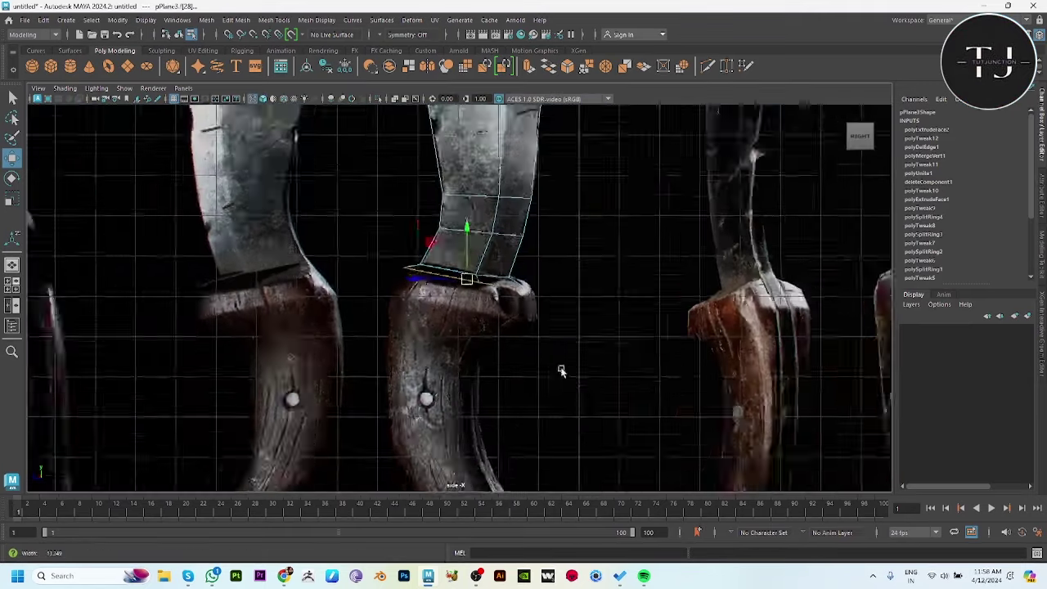
scroll(561, 369, down, 2)
scroll(621, 349, down, 2)
key(space)
key(space)
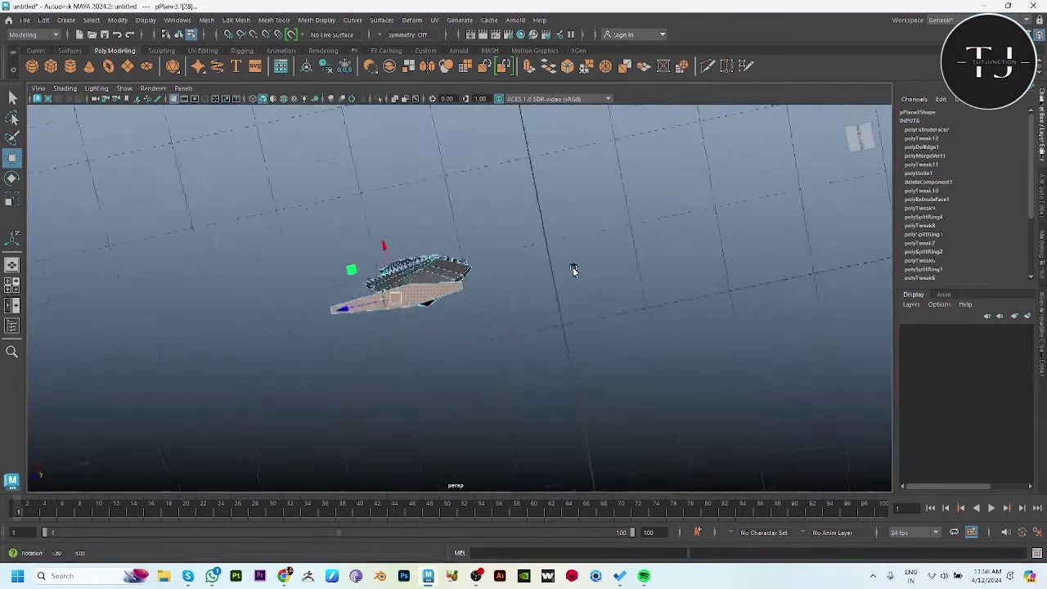
key(r)
mouse_move(378, 260)
mouse_down()
mouse_move(369, 123)
mouse_move(535, 359)
mouse_move(527, 382)
mouse_up()
key(w)
key(space)
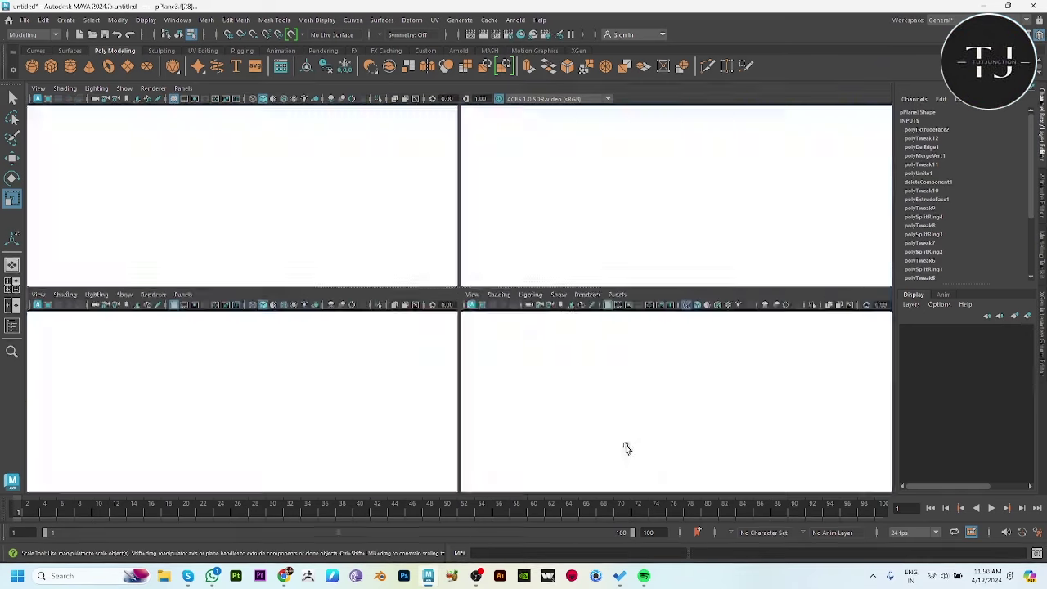
key(space)
- Extrude the bottom faces down over the handle top and widen them slightly
shift+drag(425, 248, 420, 270)
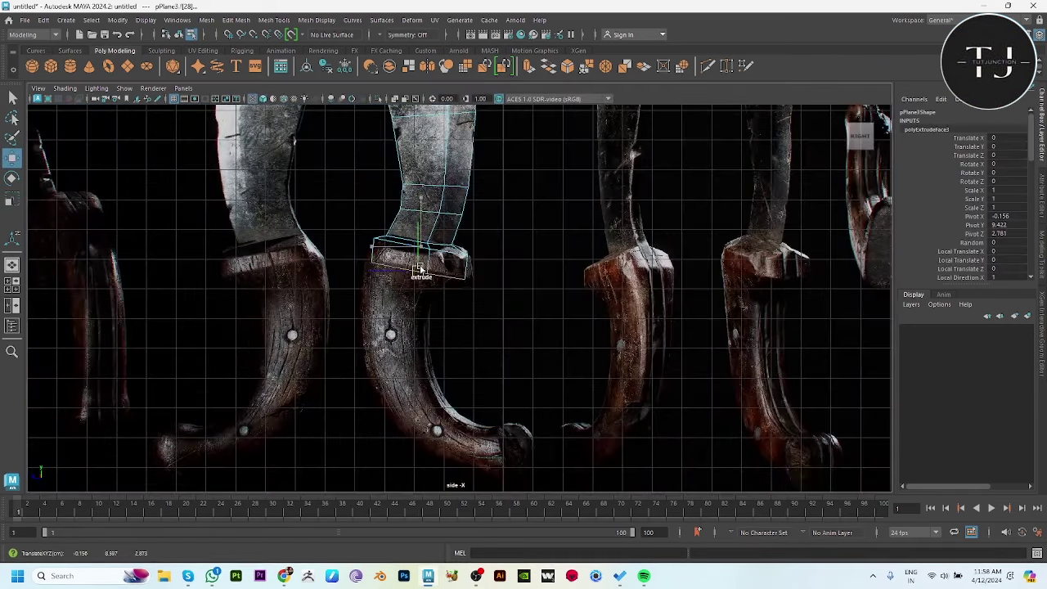
scroll(662, 450, up, 3)
scroll(601, 371, up, 3)
key(r)
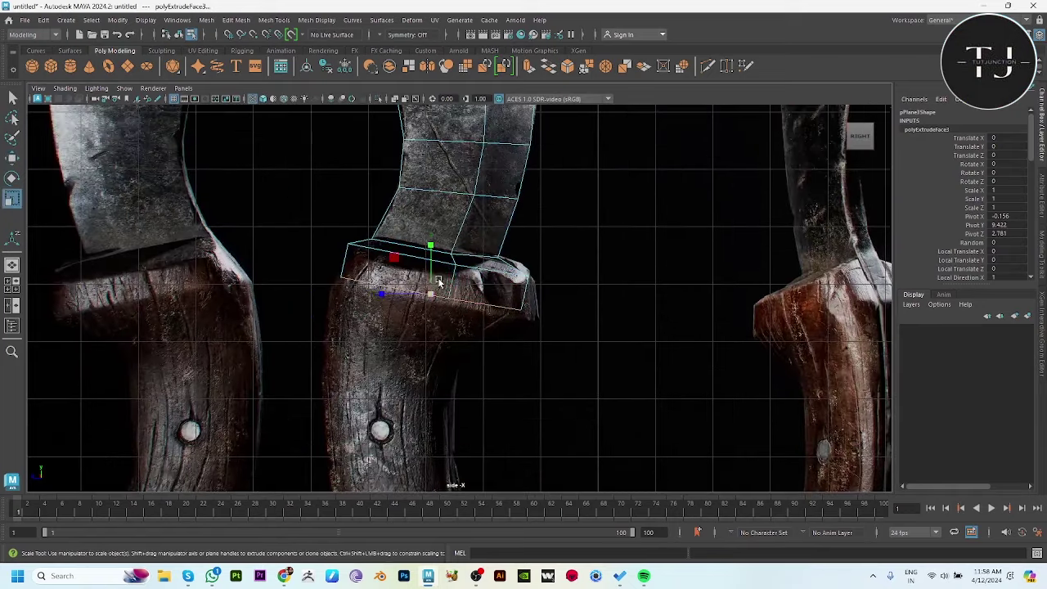
mouse_move(399, 292)
mouse_down()
mouse_move(374, 294)
mouse_move(434, 302)
mouse_up()
key(w)
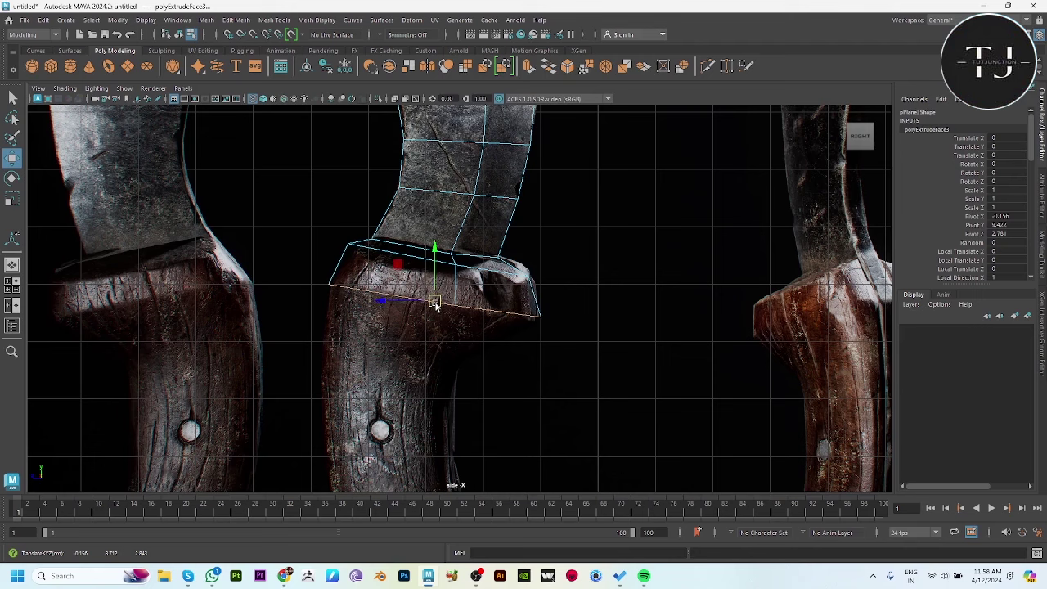
key(r)
key(w)
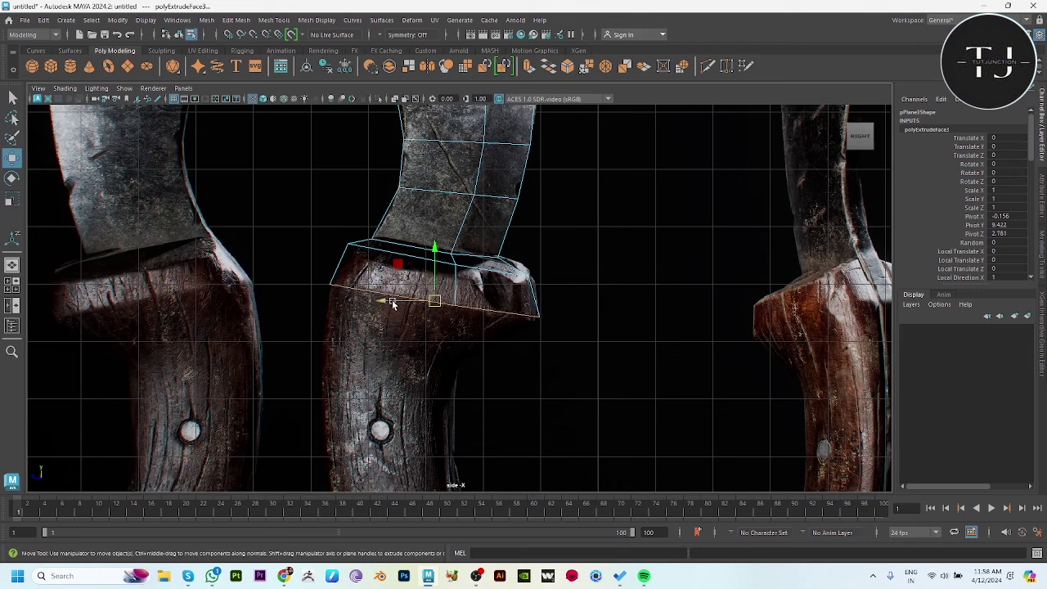
click(383, 301)
- Extrude another section down the handle and narrow it to fit
shift+right_drag(462, 237, 496, 297)
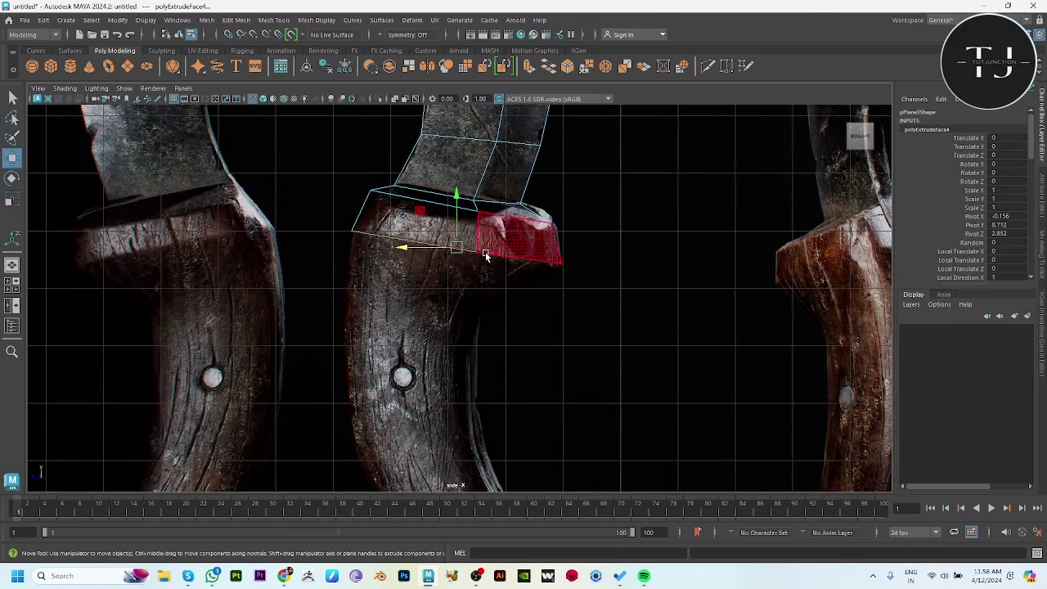
drag(451, 252, 436, 308)
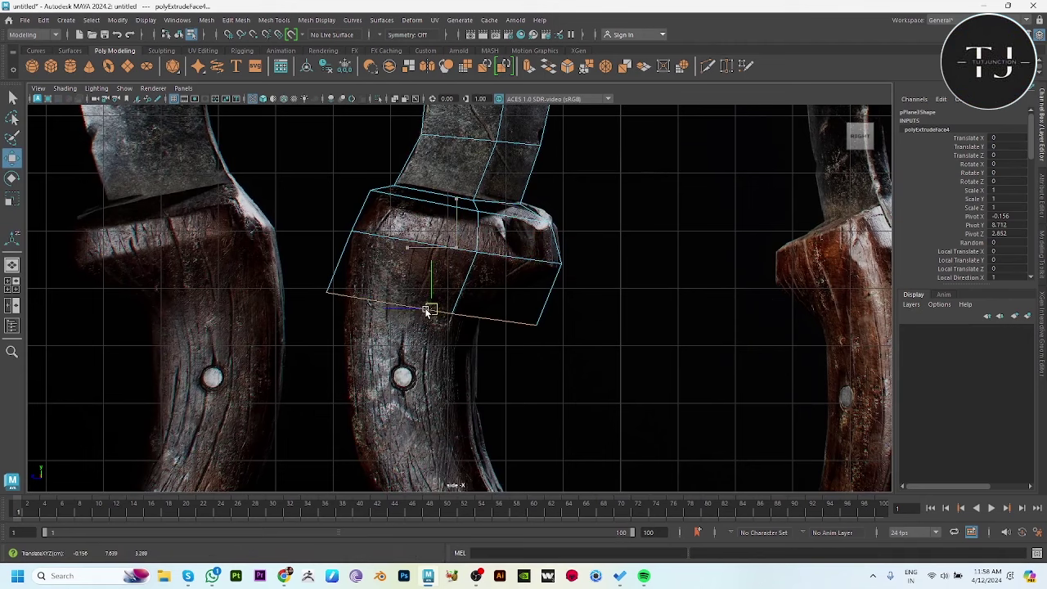
key(r)
drag(382, 311, 398, 304)
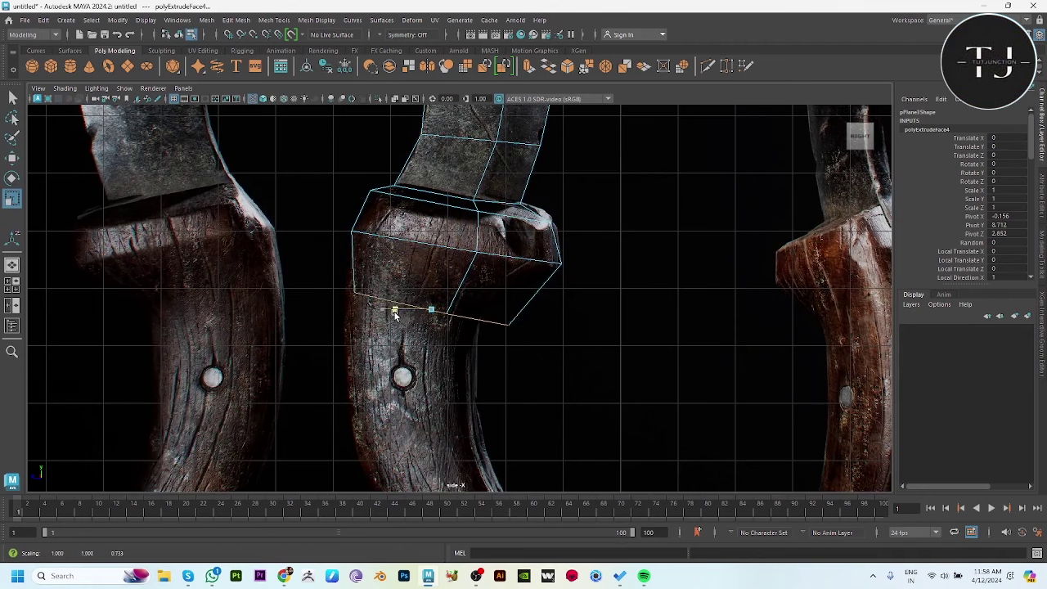
key(w)
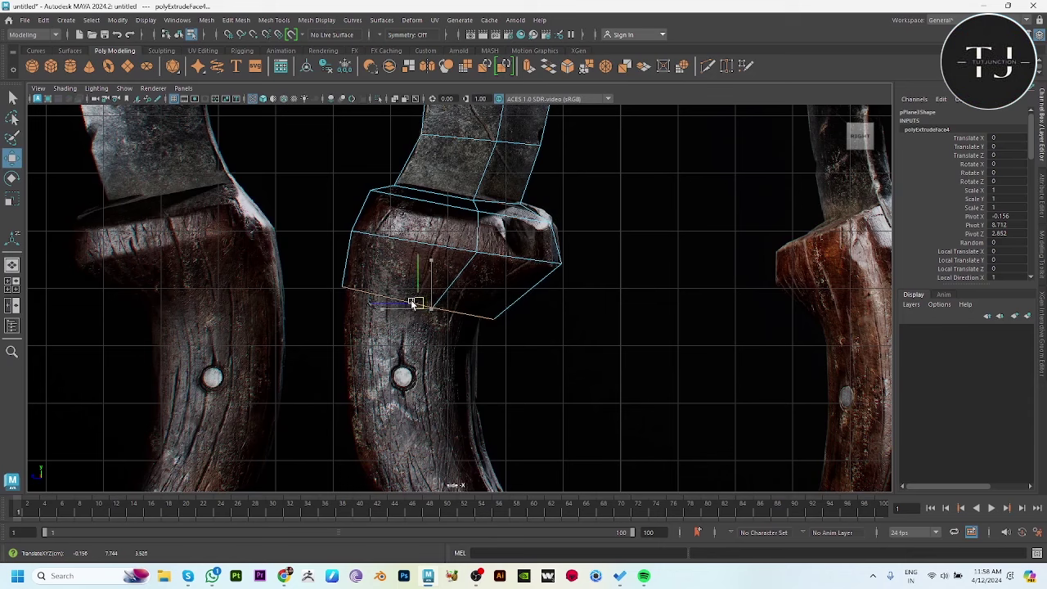
- Extrude a third section along the lower handle, tilting and narrowing it to follow the curve
alt+middle_drag(501, 361, 374, 168)
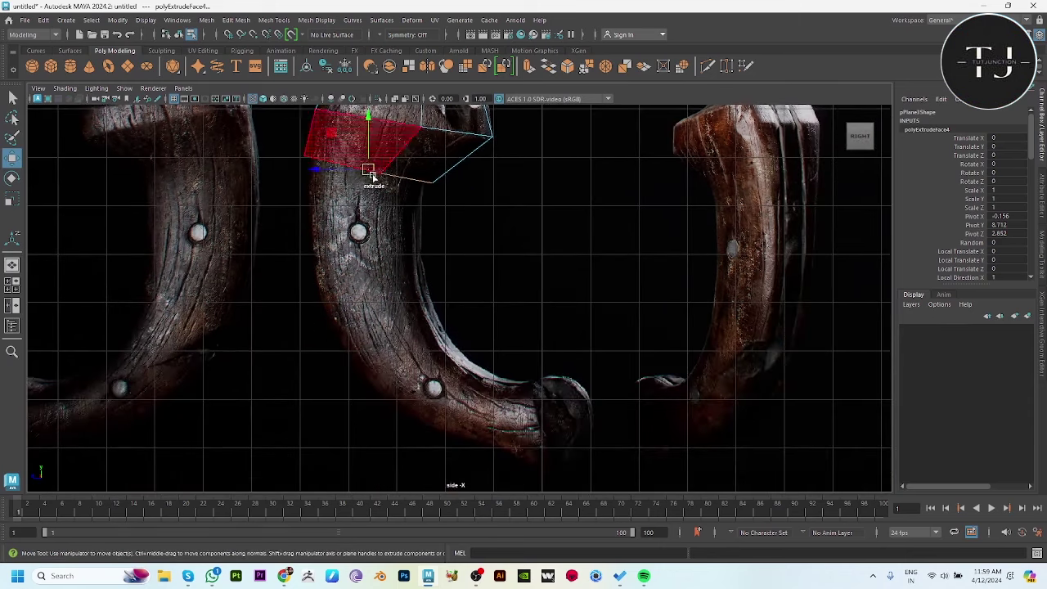
key(ctrl+e)
drag(376, 204, 400, 329)
key(e)
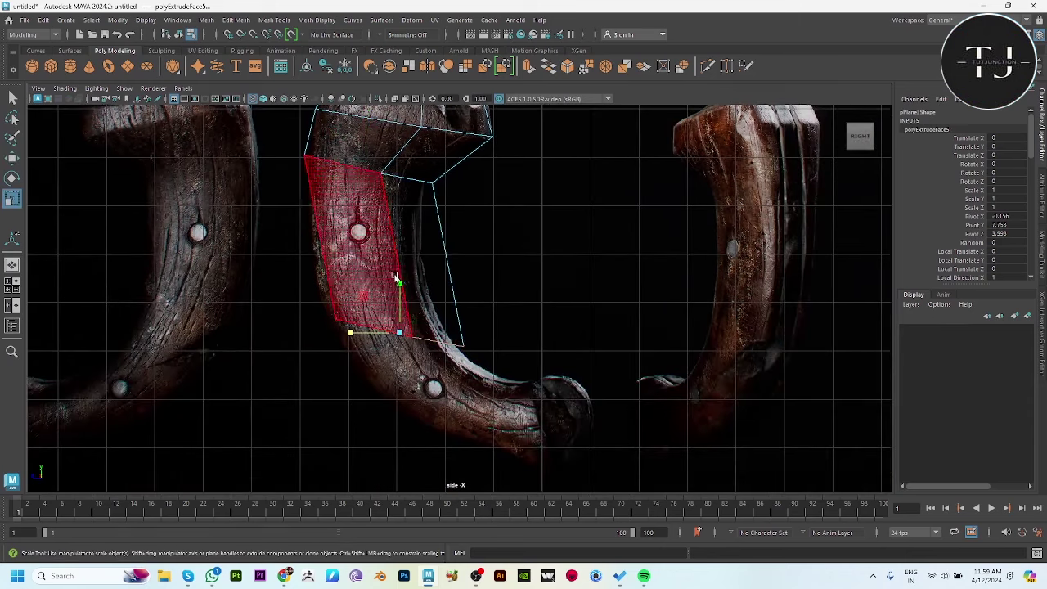
drag(425, 295, 424, 334)
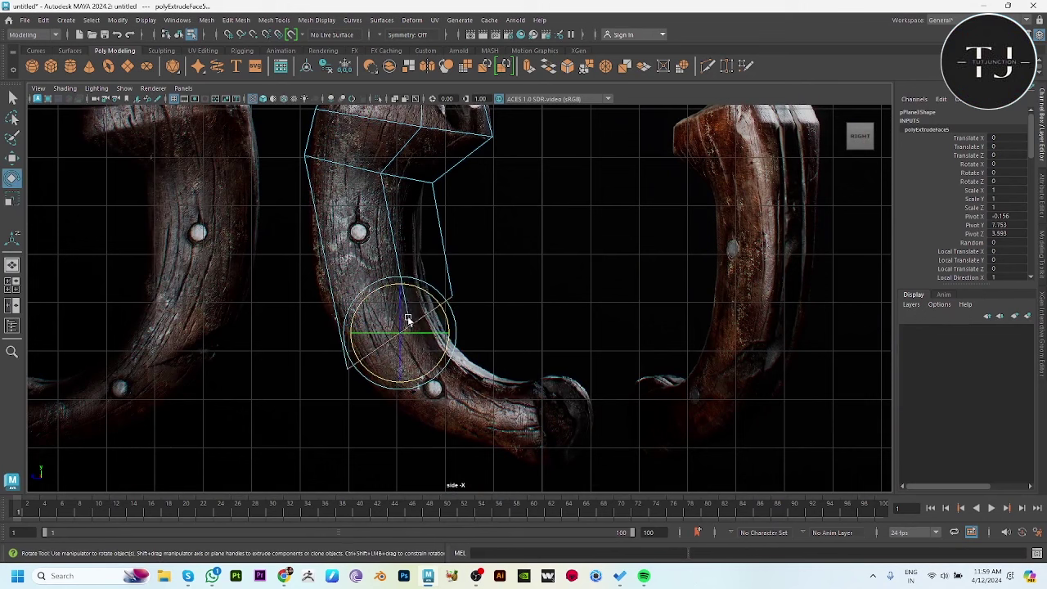
key(r)
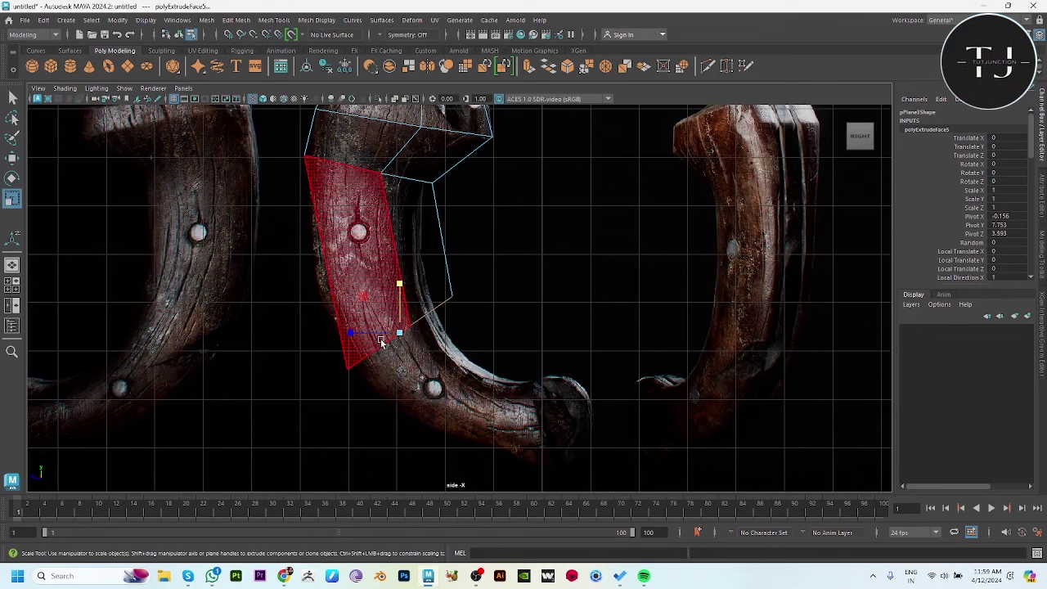
drag(353, 334, 354, 332)
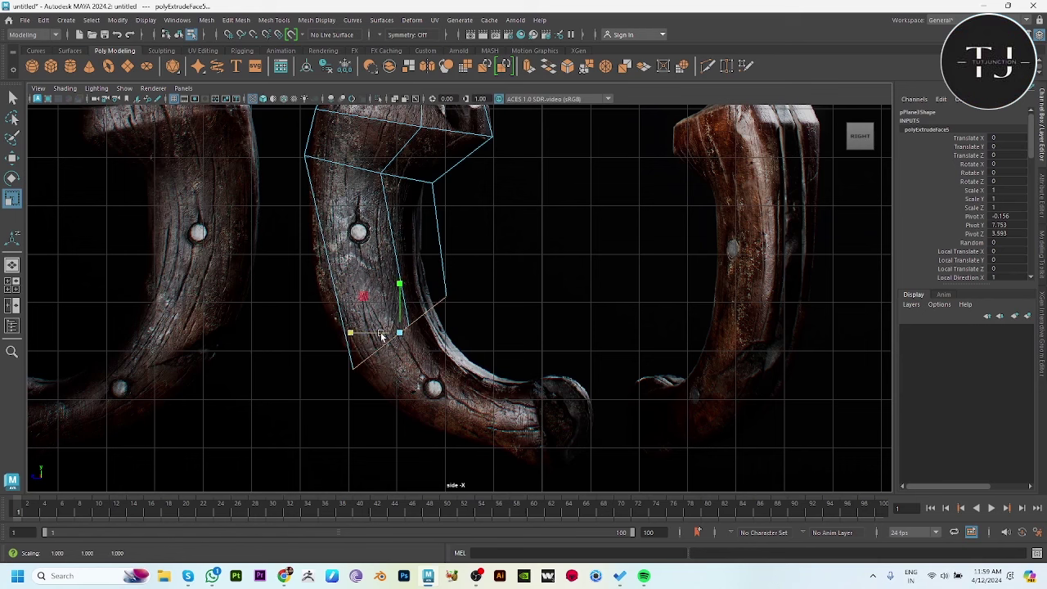
key(w)
click(428, 310)
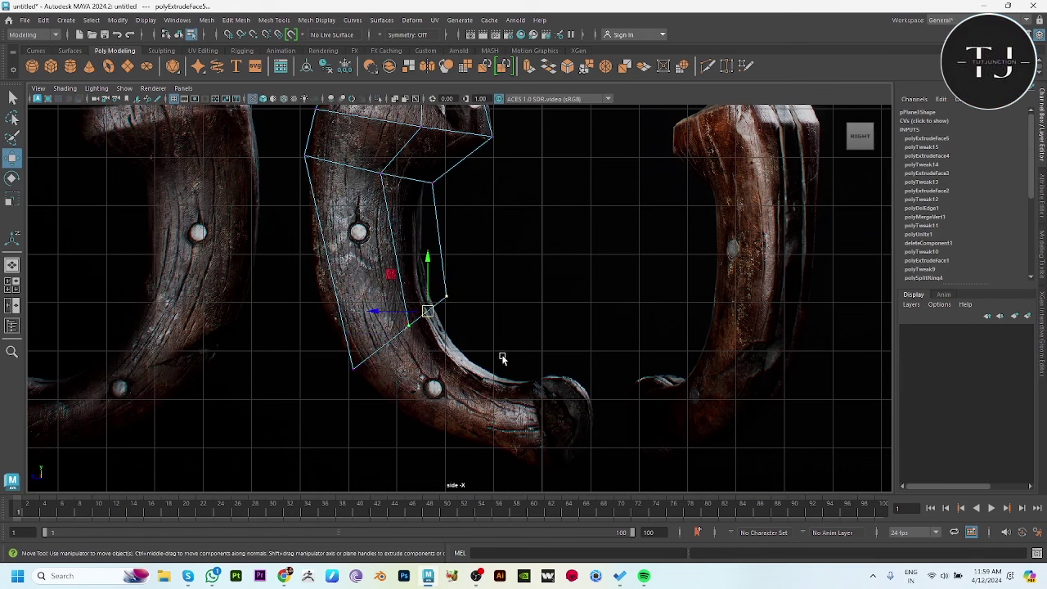
drag(427, 312, 414, 325)
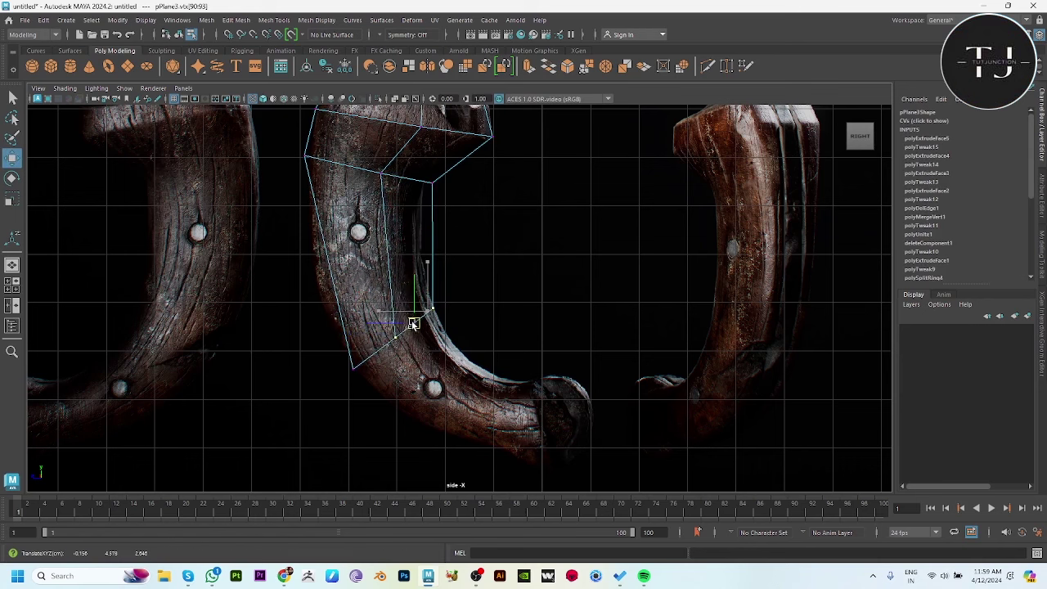
- Insert two edge loops across the handle and slide one left to match the reference
alt+middle_drag(415, 305, 426, 351)
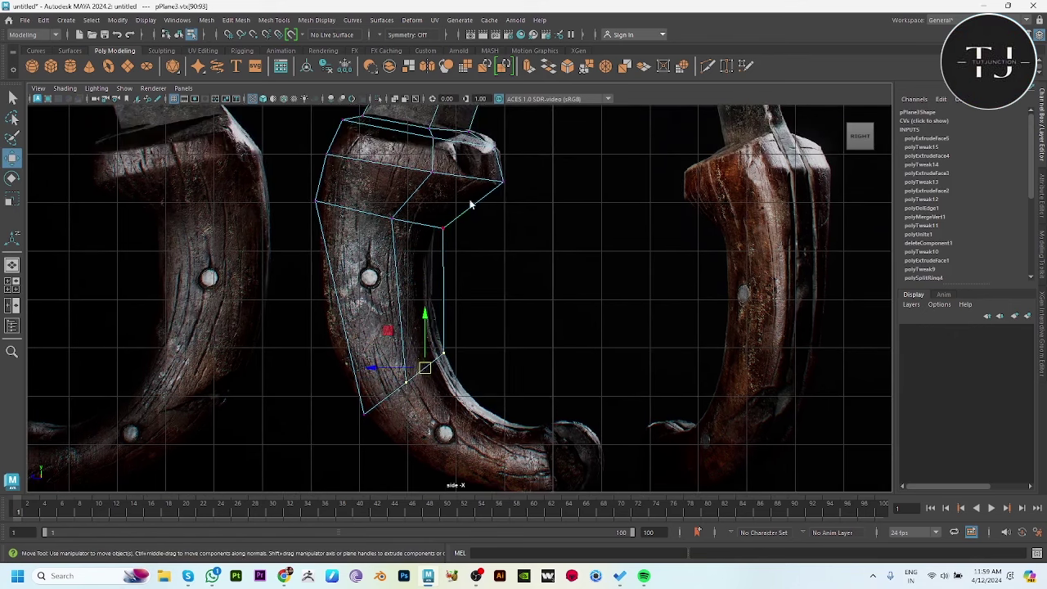
shift+right_drag(467, 209, 412, 250)
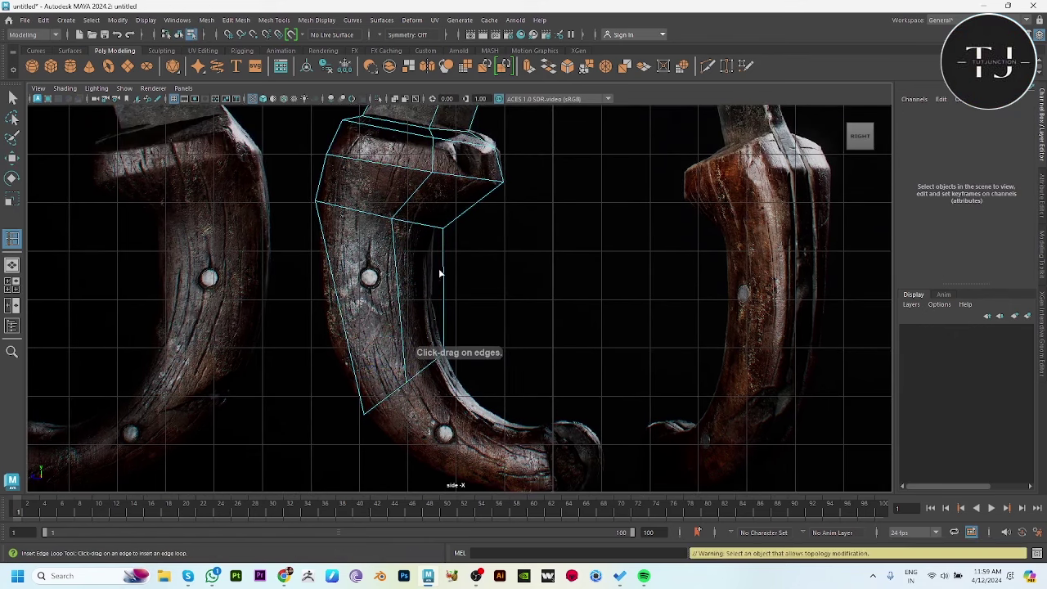
click(443, 269)
click(445, 301)
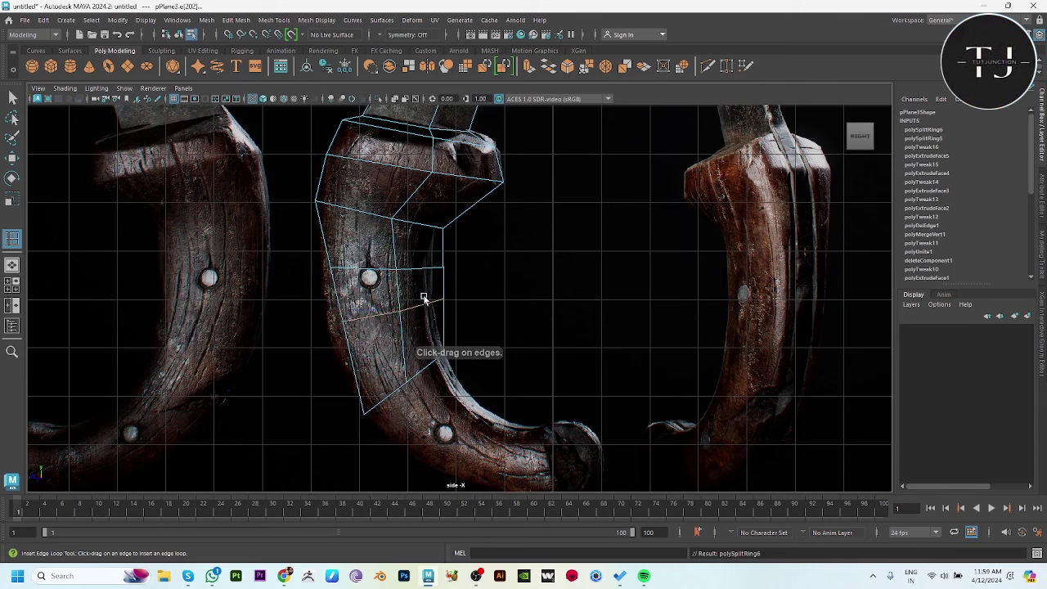
key(w)
drag(335, 298, 324, 294)
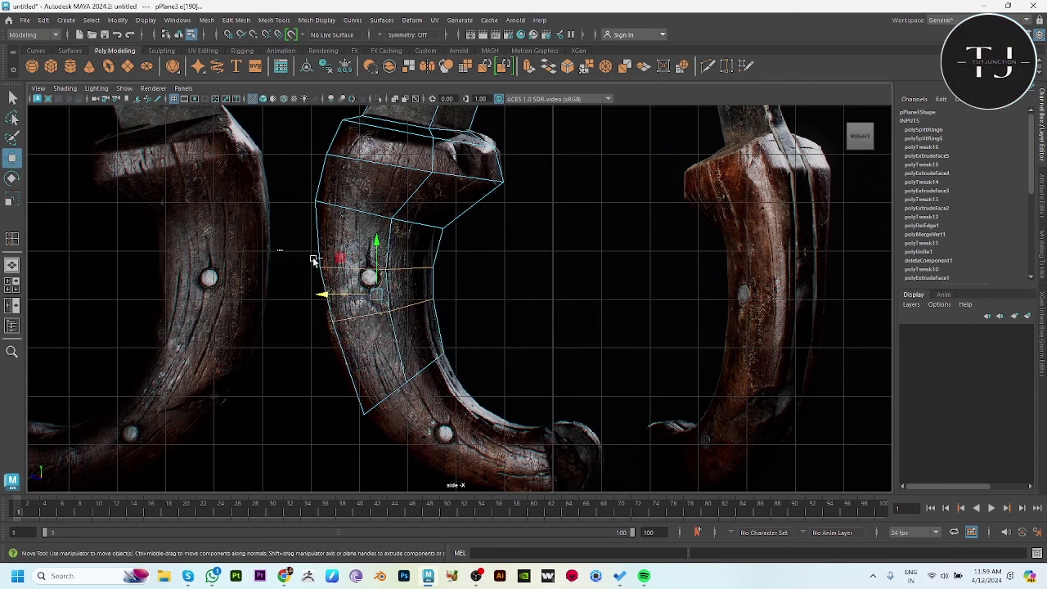
- Select the lower edge loop, adjust it, and review the handle in perspective and side views
double_click(350, 312)
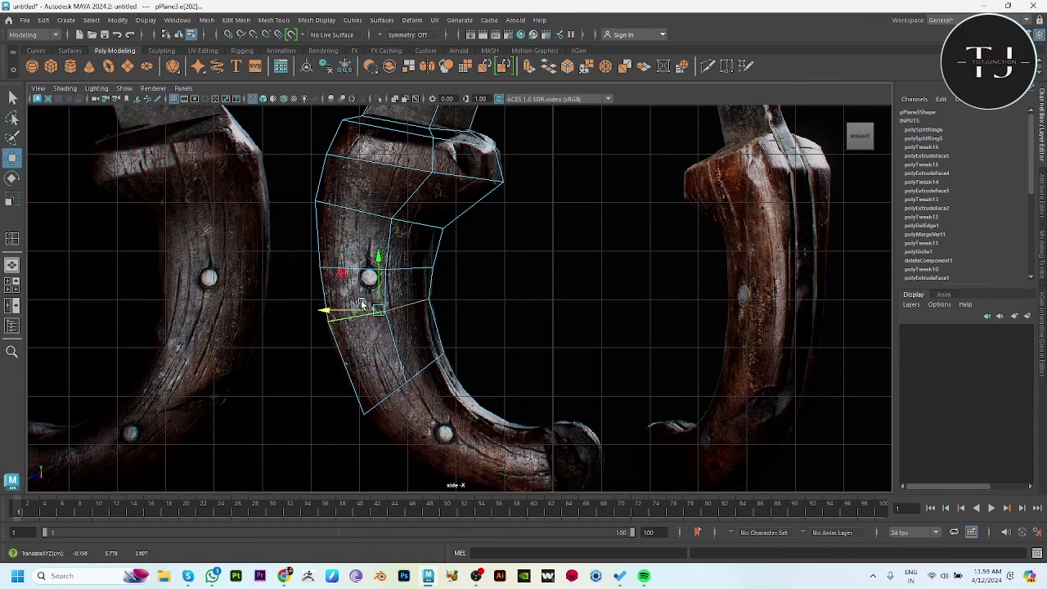
key(r)
key(w)
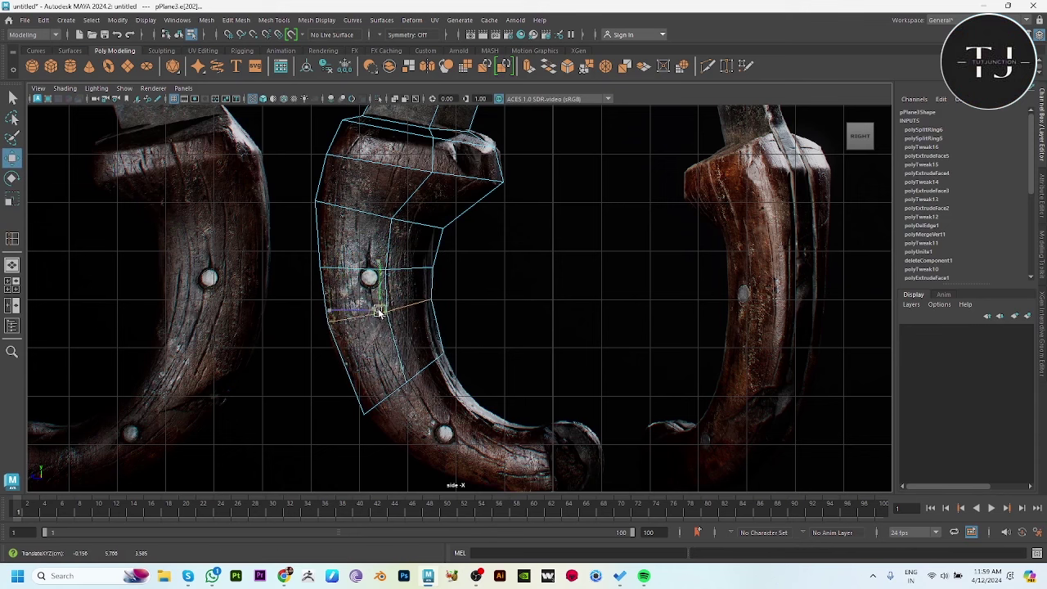
key(space)
key(space)
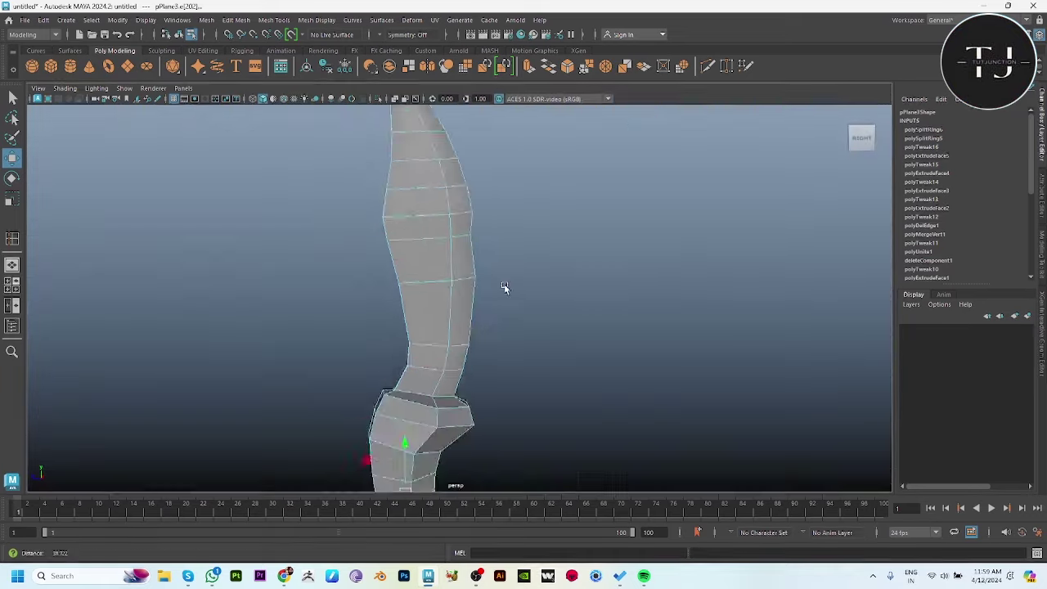
key(f)
scroll(432, 301, down, 5)
scroll(431, 301, down, 3)
mouse_move(416, 266)
alt+mouse_down()
mouse_move(297, 254)
mouse_move(320, 296)
alt+mouse_up()
key(space)
key(space)
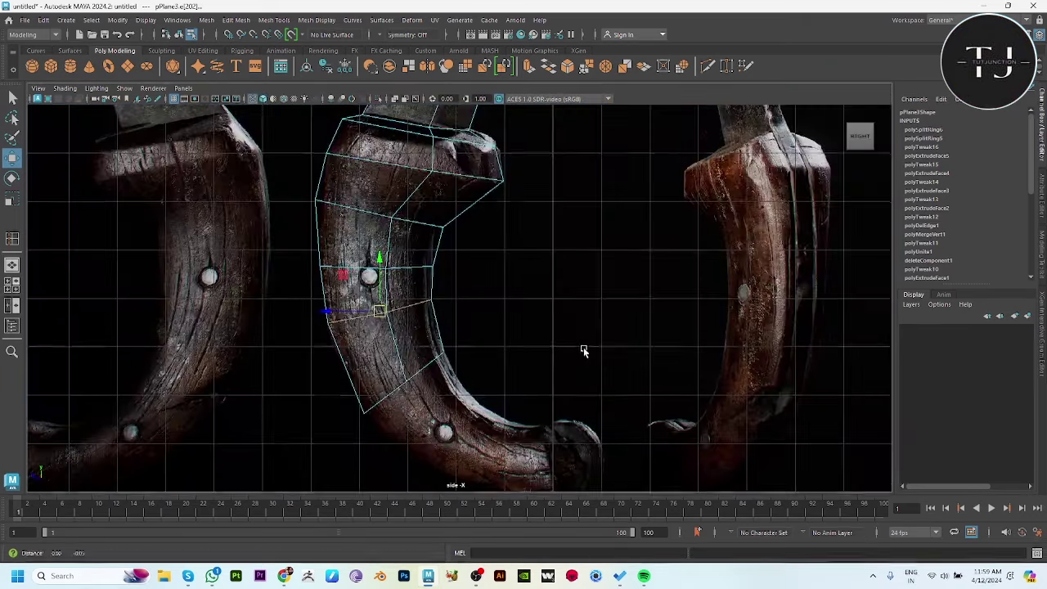
key(space)
key(space)
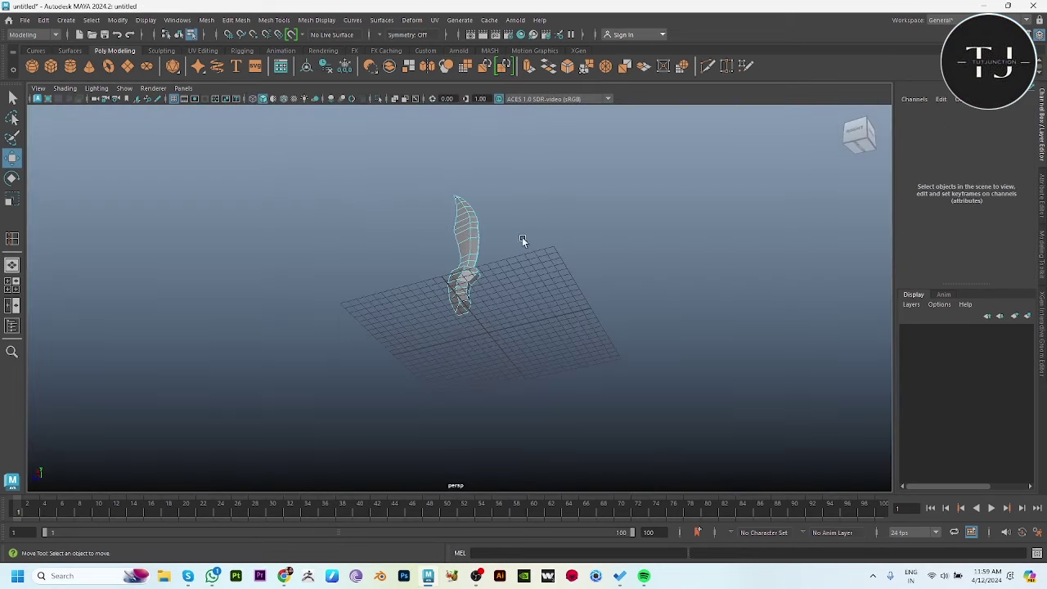
- Extrude the handle's bottom end face, then move, rotate and enlarge it onto the pommel
click(462, 313)
click(471, 309)
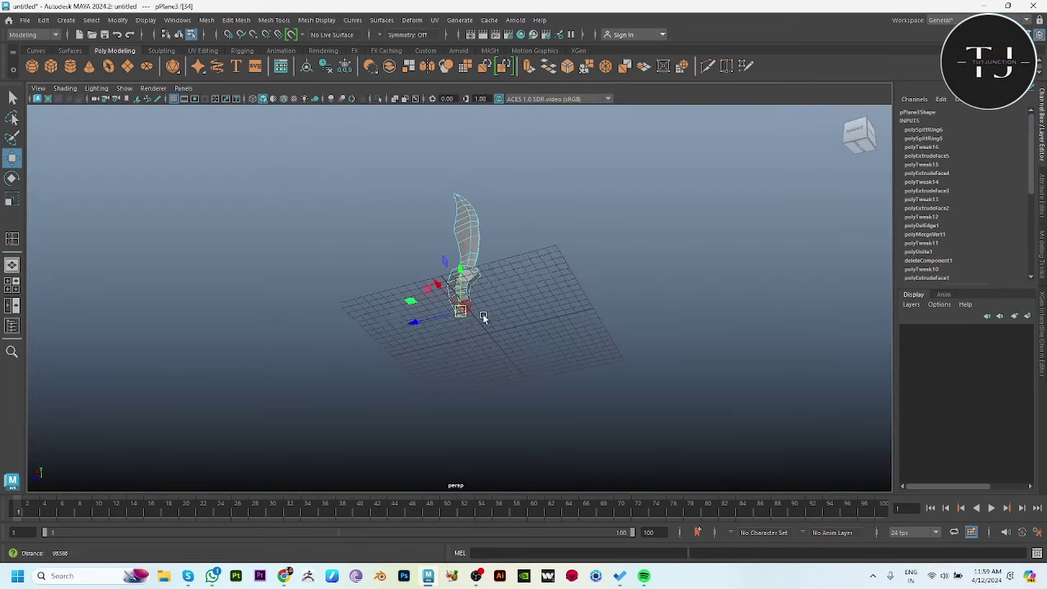
key(f)
key(space)
drag(517, 345, 628, 410)
alt+middle_drag(627, 411, 547, 360)
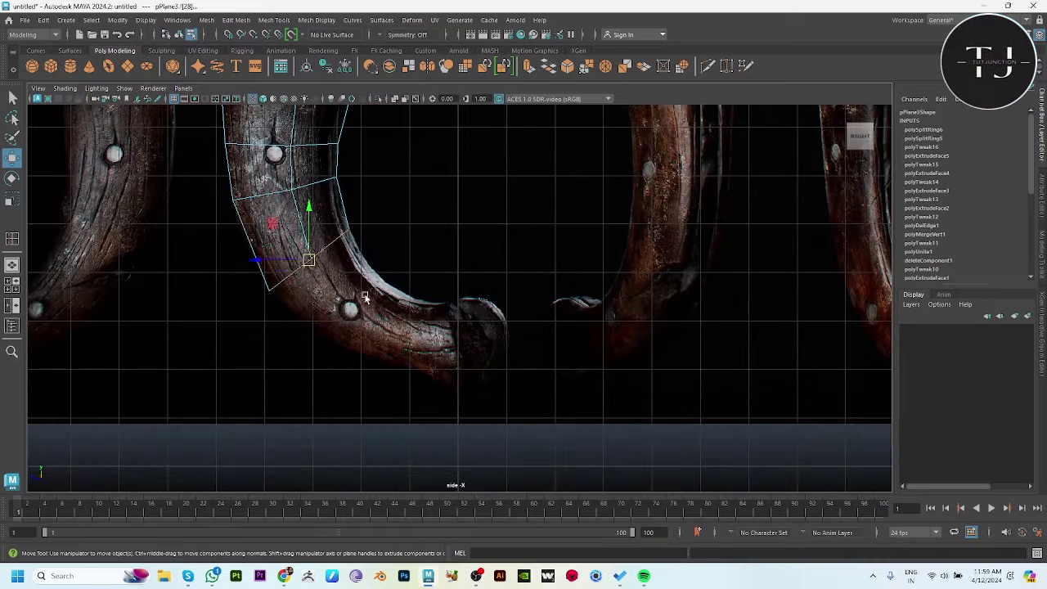
shift+drag(310, 260, 399, 336)
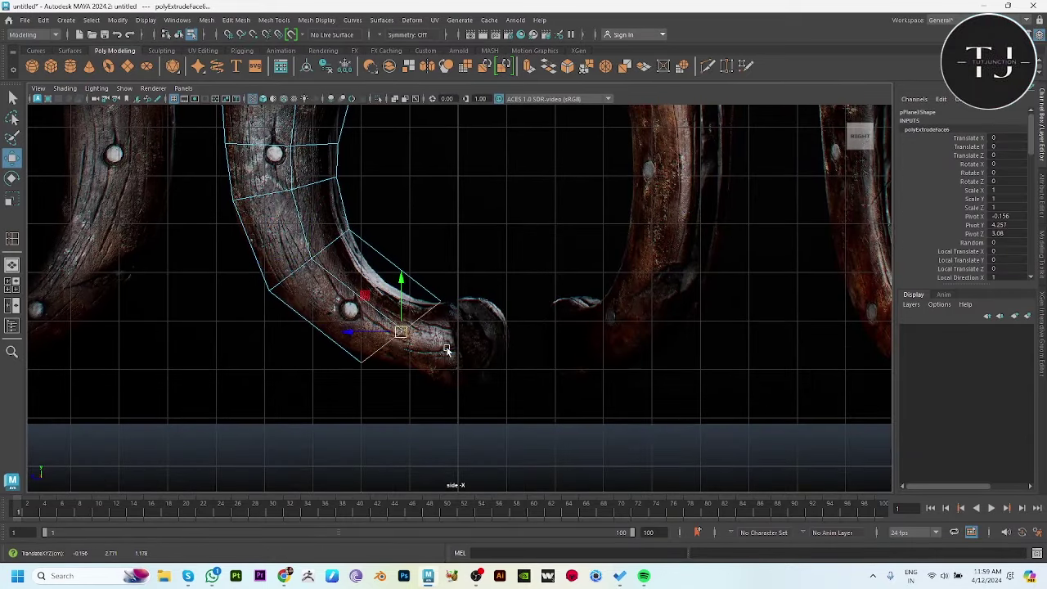
drag(401, 331, 442, 344)
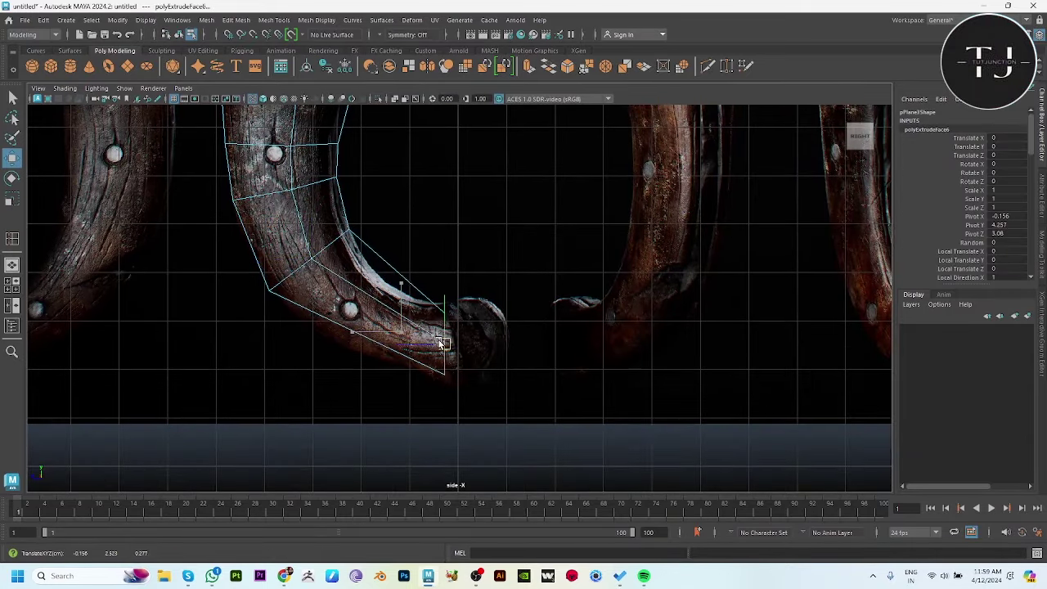
key(e)
drag(442, 296, 451, 292)
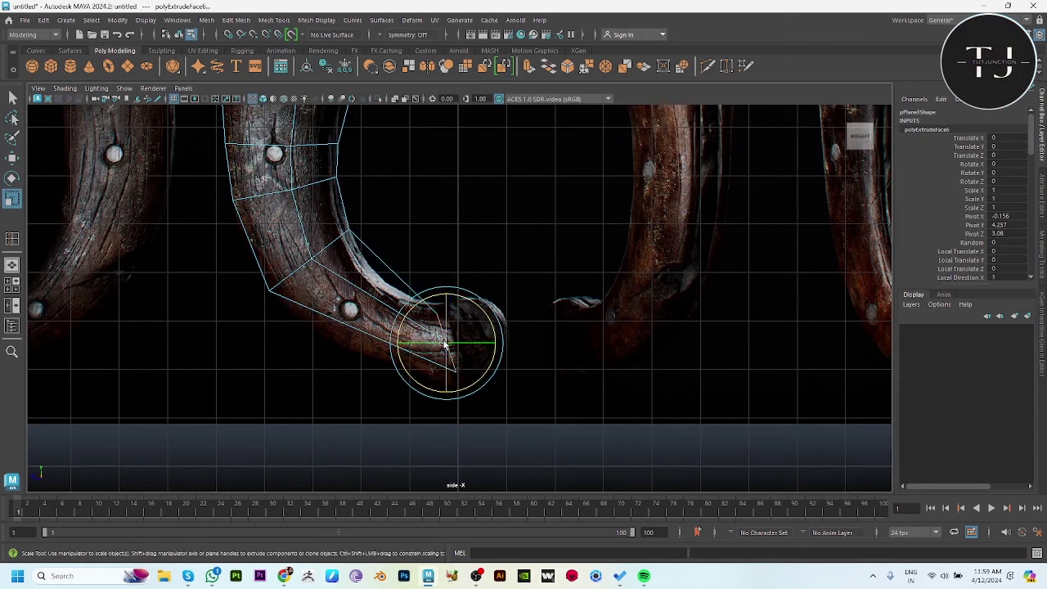
key(r)
drag(446, 342, 459, 342)
key(w)
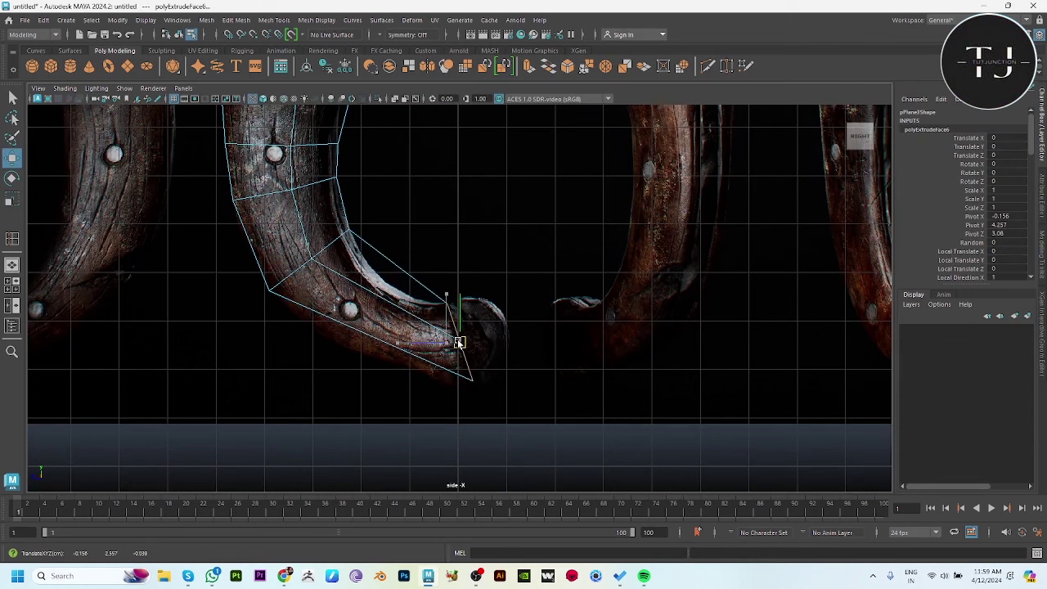
- Insert two edge loops near the bend and end, and shift the bend edge to smooth the curve
shift+right_click(488, 232)
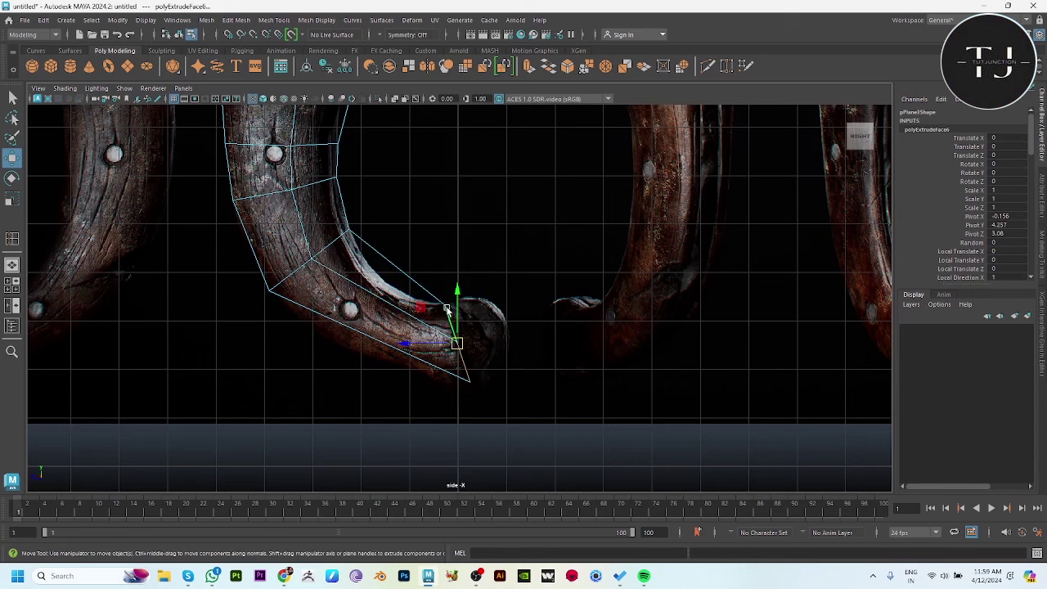
key(F8)
shift+right_drag(486, 208, 393, 275)
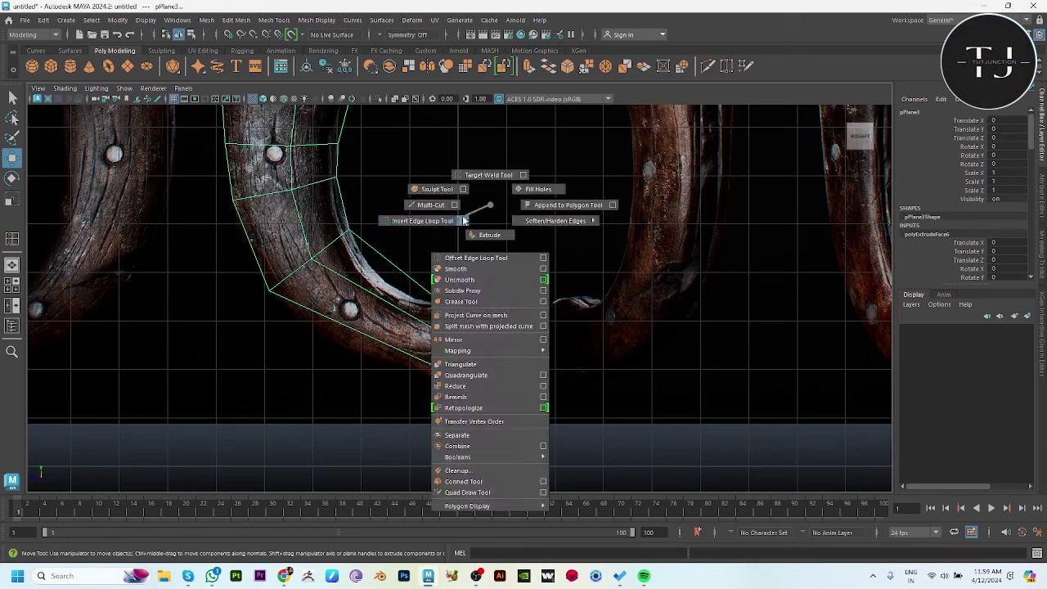
click(387, 258)
click(413, 281)
key(w)
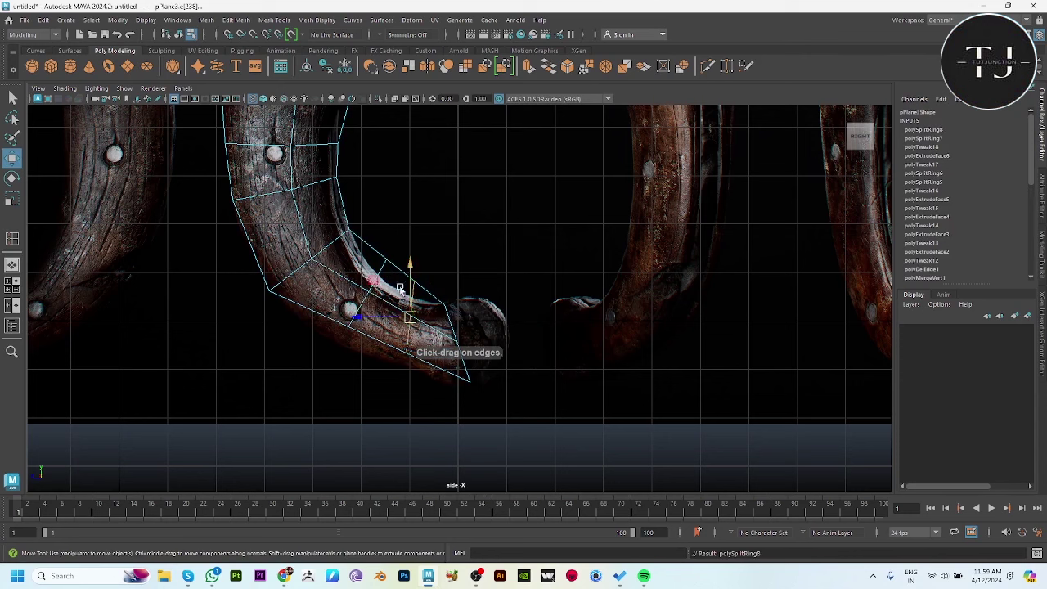
click(374, 304)
drag(380, 304, 369, 321)
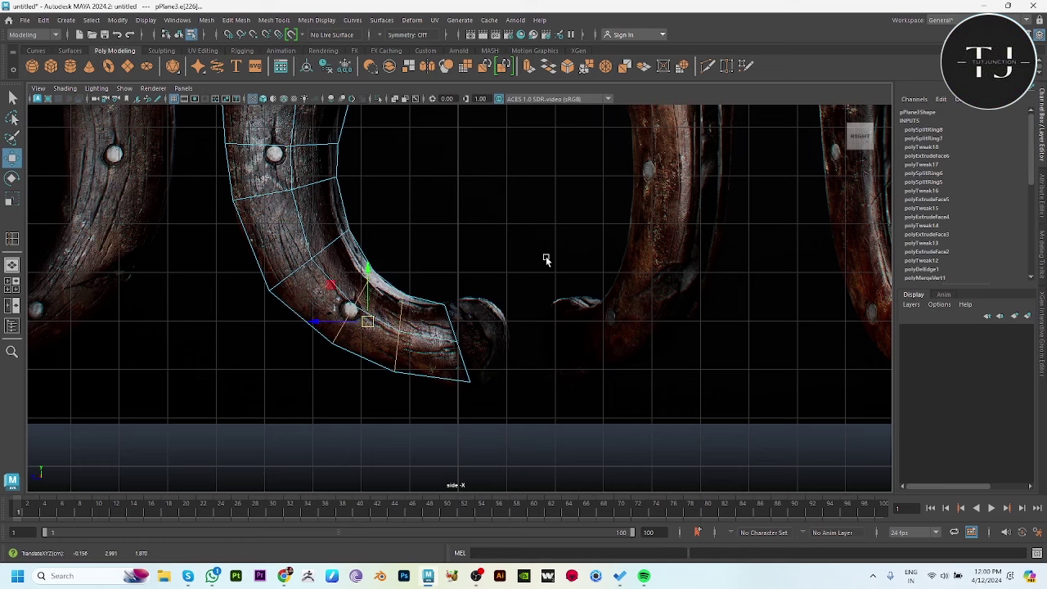
alt+drag(440, 320, 631, 198)
- Select the handle's bottom cap face and show the side view with the reference full-window
click(517, 393)
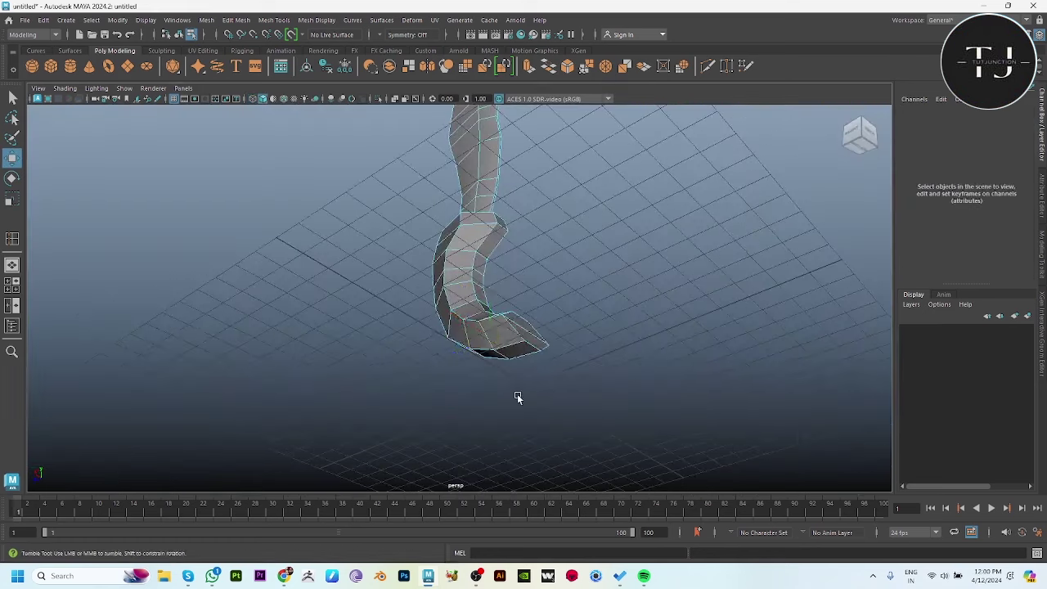
alt+drag(517, 393, 472, 404)
click(483, 375)
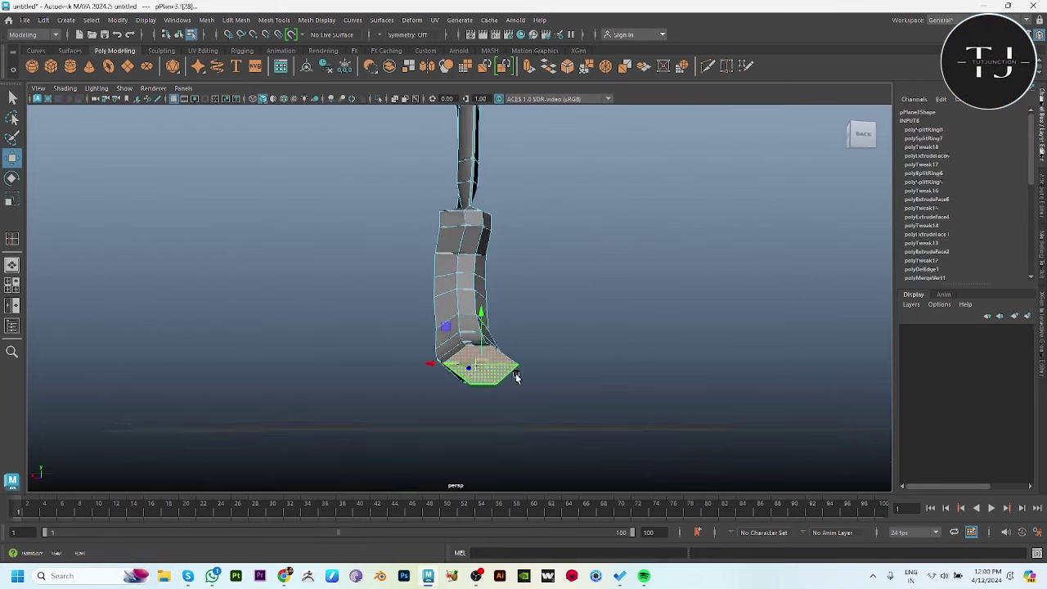
mouse_move(515, 374)
alt+mouse_down()
mouse_move(463, 381)
mouse_move(466, 401)
alt+mouse_up()
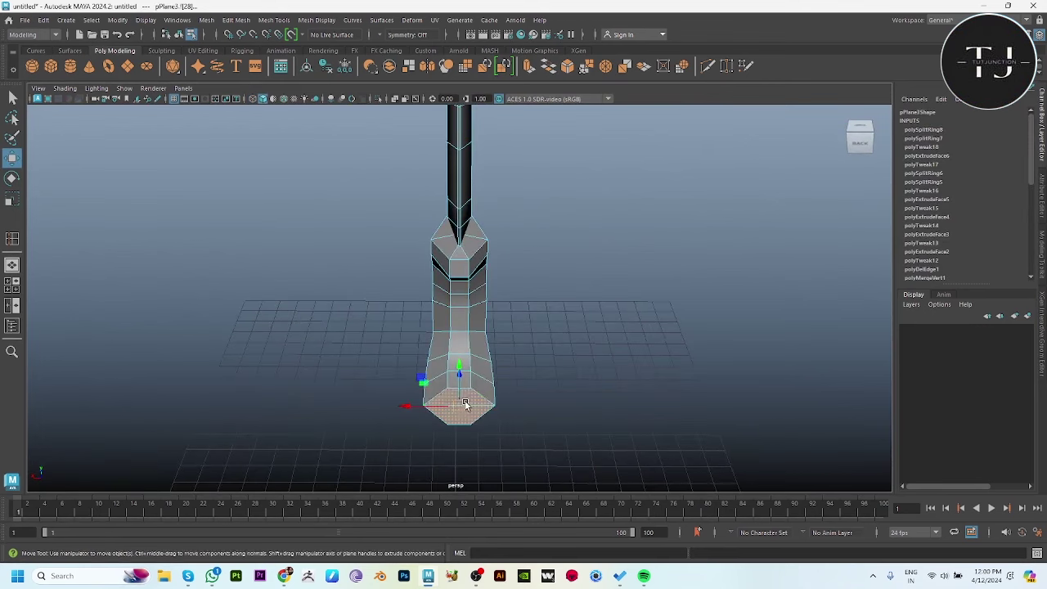
key(F9)
drag(390, 350, 489, 397)
key(r)
key(F11)
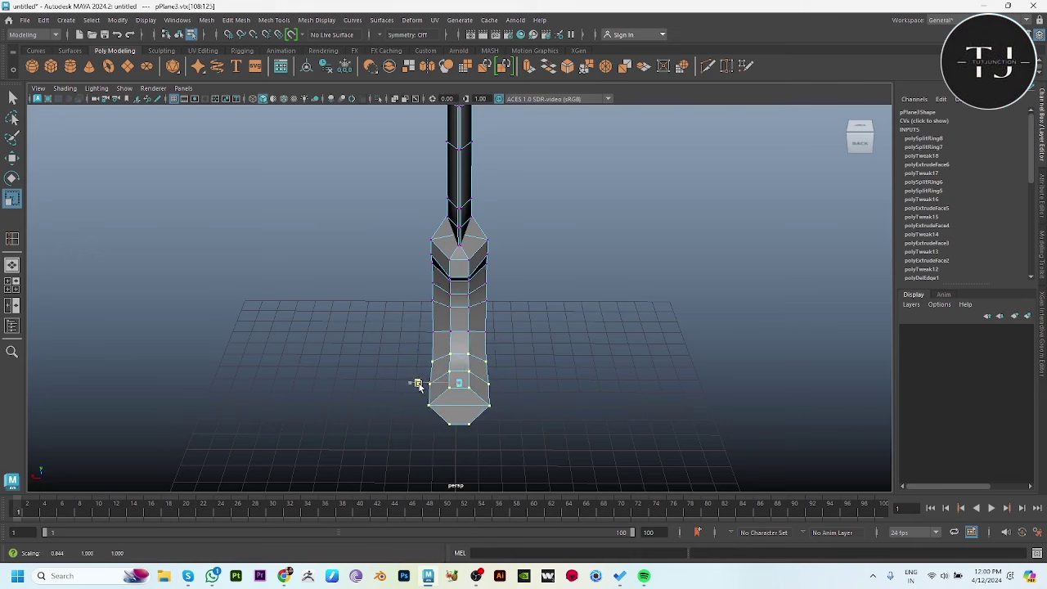
key(w)
click(467, 405)
key(space)
drag(411, 466, 479, 400)
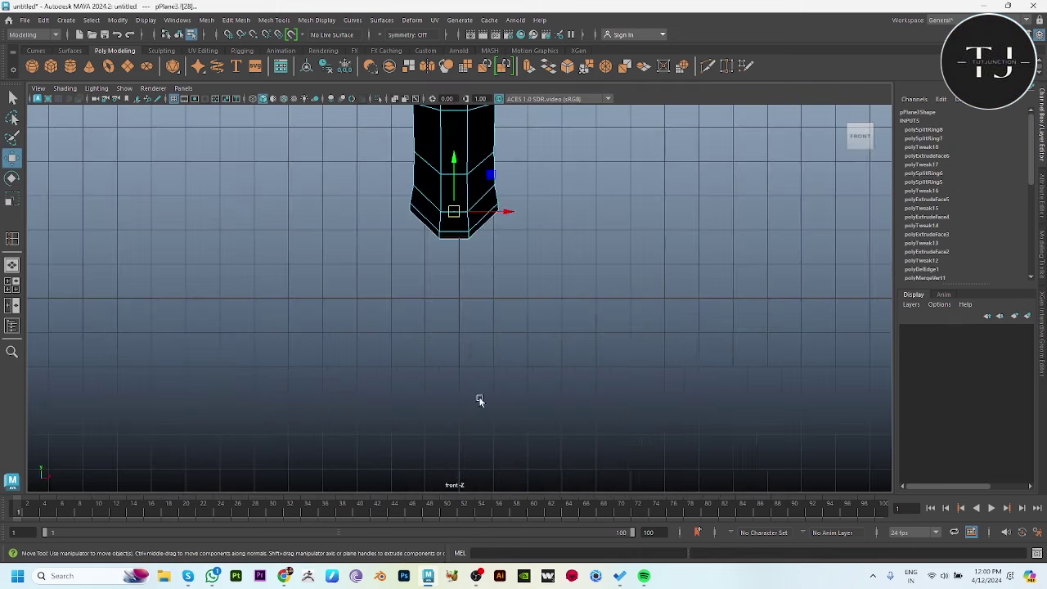
key(space)
key(space)
- Extrude the end face repeatedly, moving and shrinking each extrusion along the hook curve
shift+drag(417, 331, 431, 329)
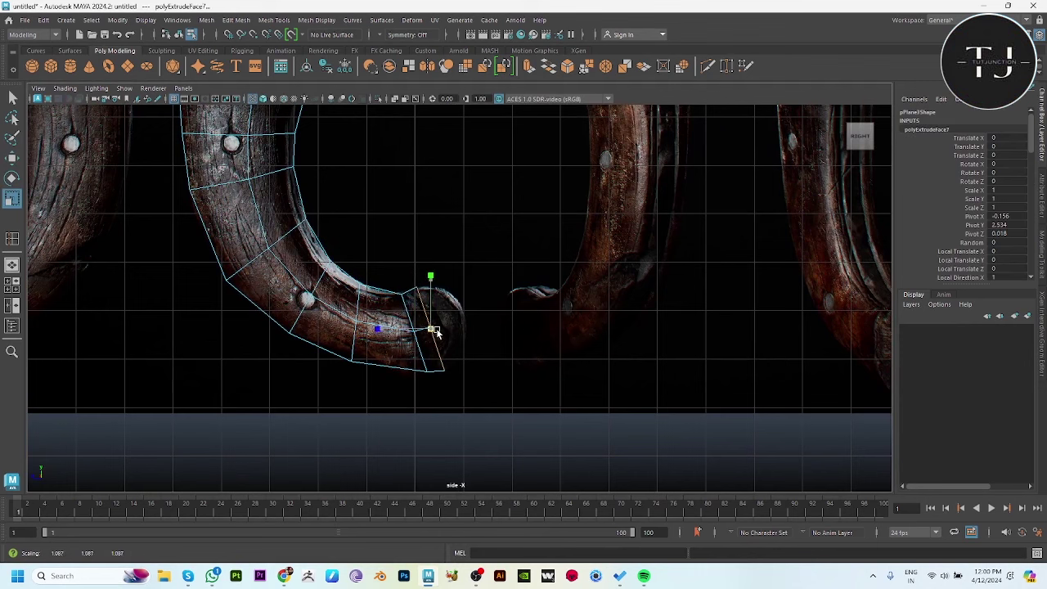
key(w)
key(ctrl+e)
drag(436, 325, 435, 319)
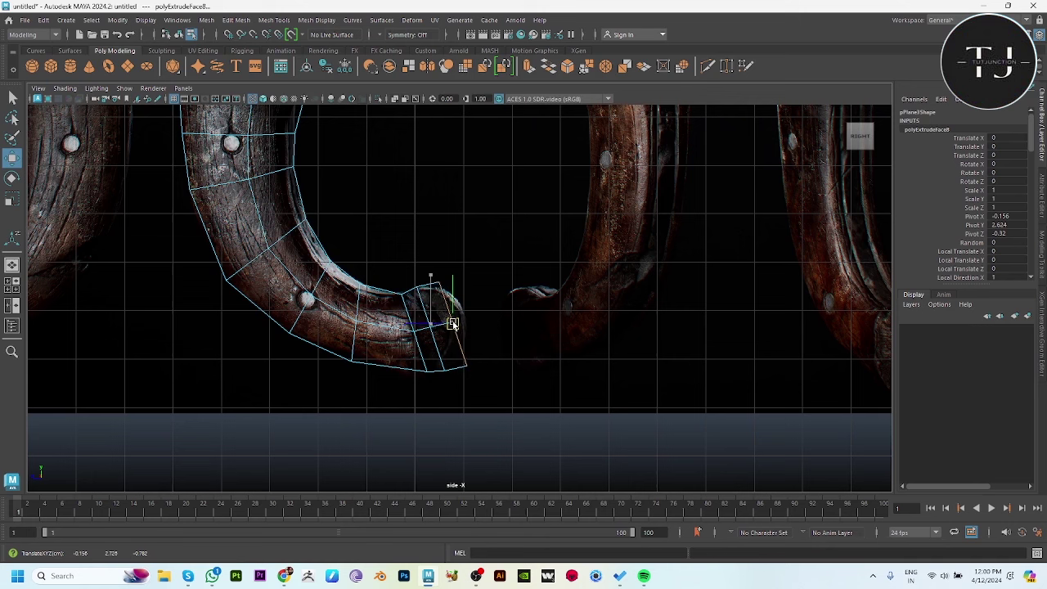
key(r)
drag(451, 323, 445, 321)
key(w)
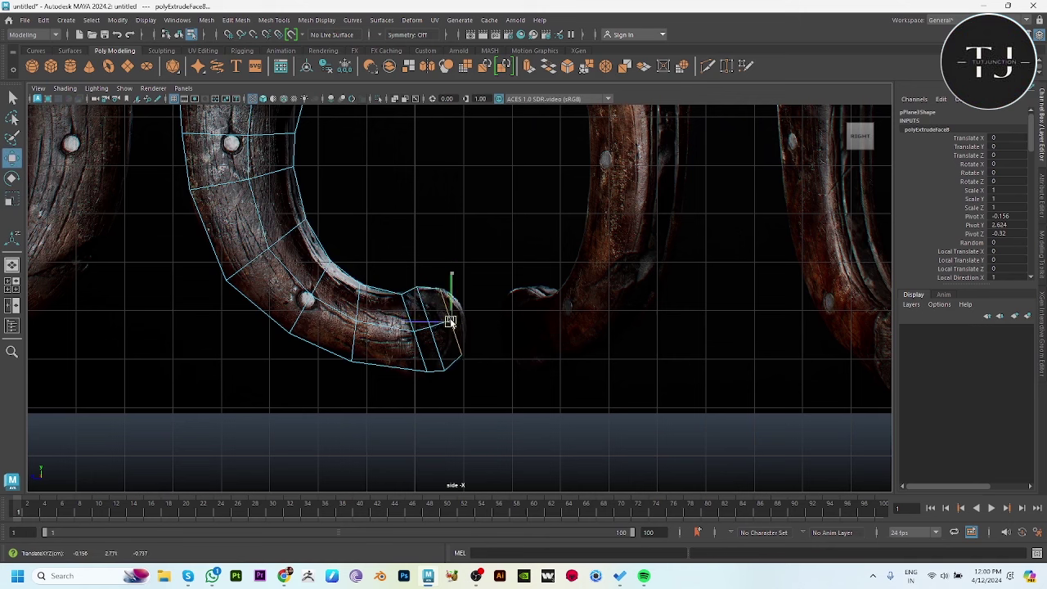
key(ctrl+e)
key(w)
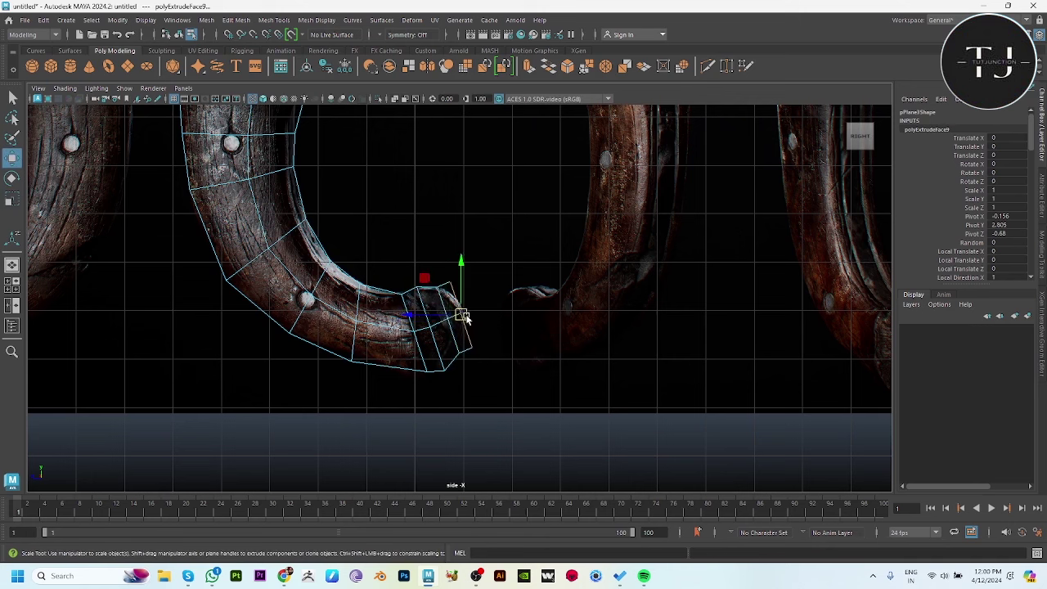
key(r)
drag(457, 316, 455, 313)
key(w)
- Return to the perspective view and preview the curled end smoothed
key(space)
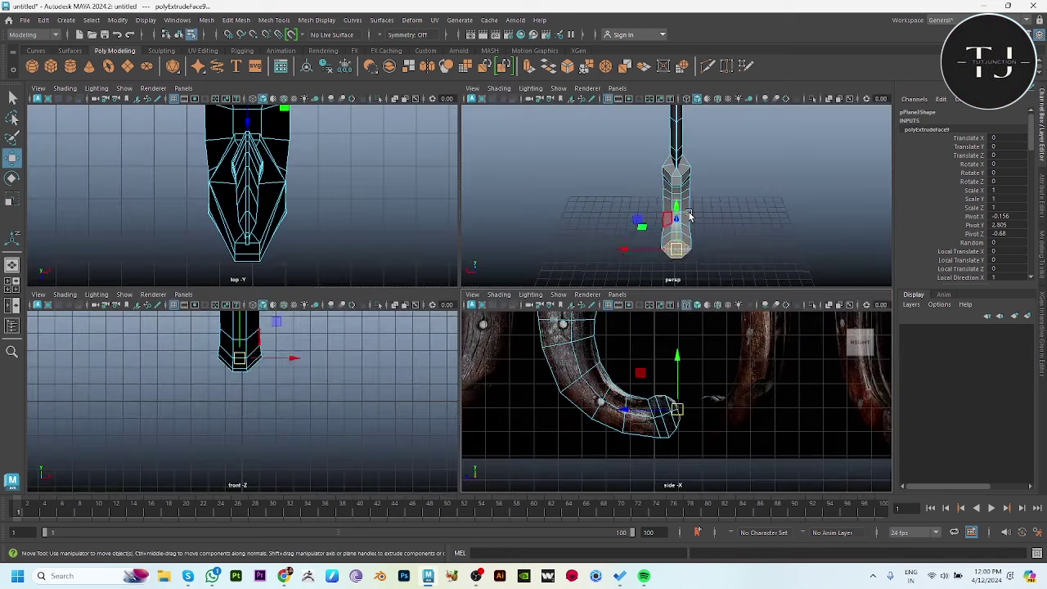
key(space)
scroll(572, 286, up, 3)
alt+drag(532, 327, 489, 399)
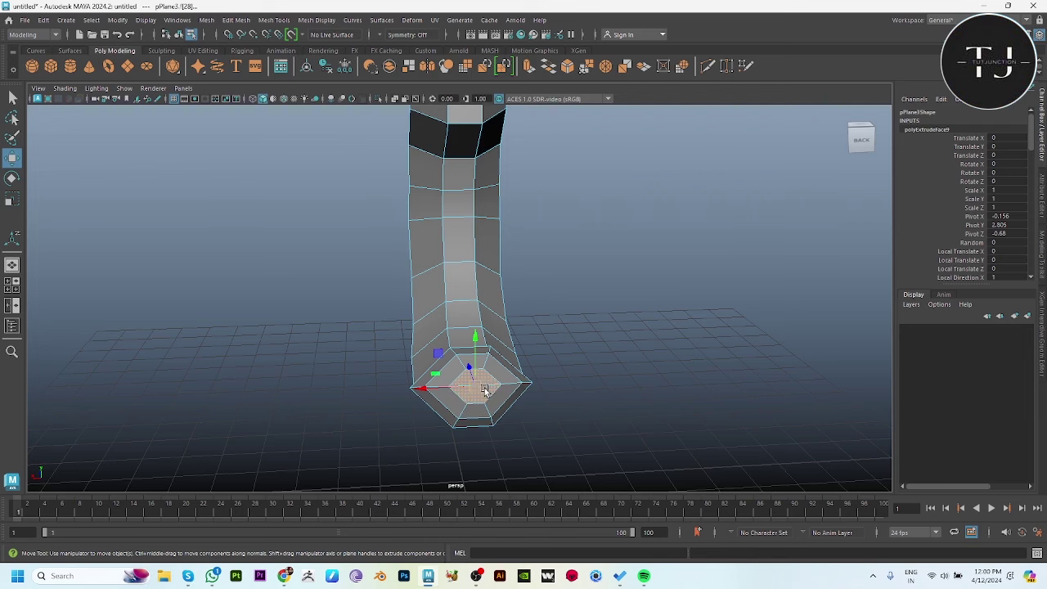
key(3)
alt+drag(584, 297, 611, 404)
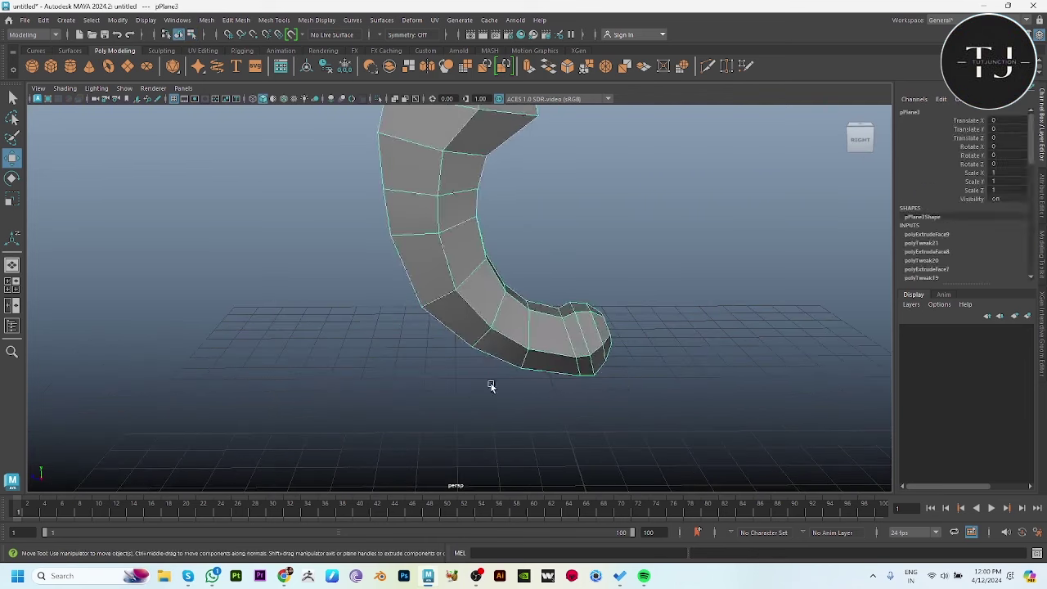
- Bevel the edge loop near the hook's end in low-poly display
mouse_move(491, 385)
alt+mouse_down()
mouse_move(623, 399)
mouse_move(553, 387)
mouse_move(564, 323)
alt+mouse_up()
click(565, 327)
key(1)
double_click(564, 323)
shift+right_drag(626, 270, 715, 261)
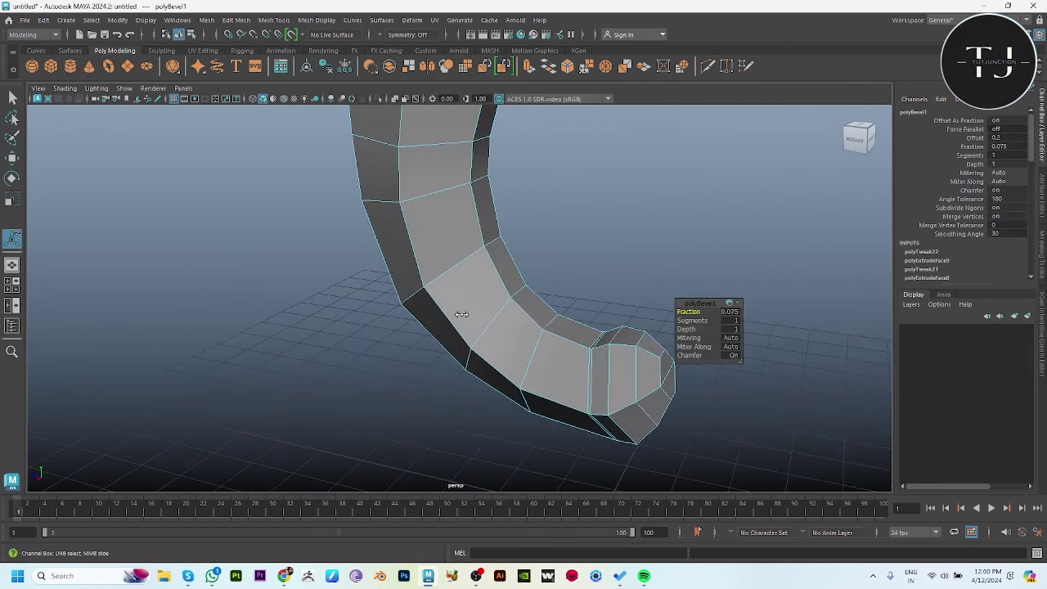
- Box-select the edges around the hook and bevel them with Fraction 0.259
mouse_move(461, 364)
alt+mouse_down()
mouse_move(315, 264)
mouse_move(428, 402)
alt+mouse_up()
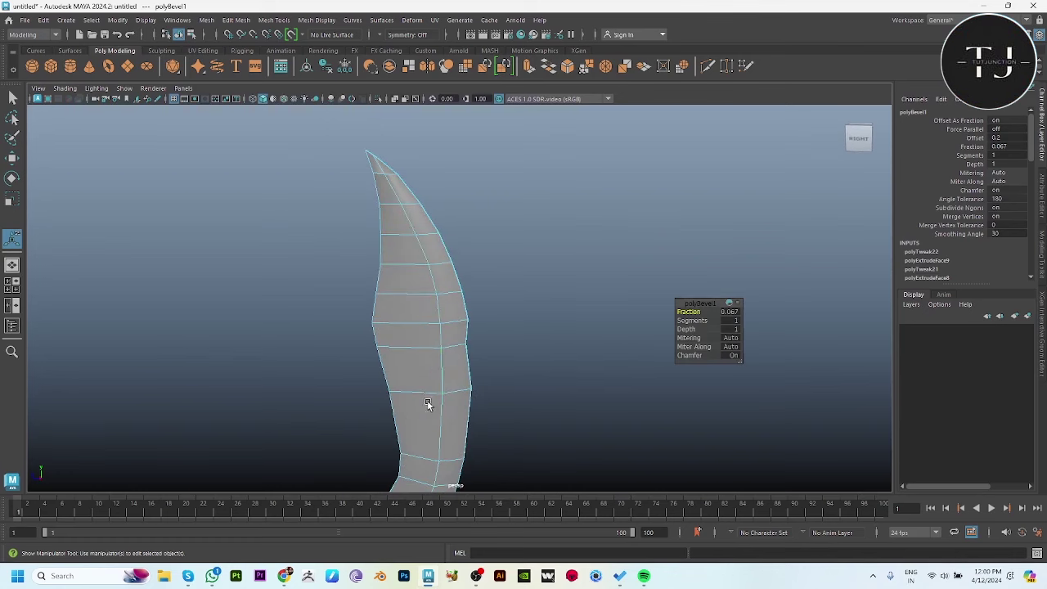
click(453, 362)
mouse_move(452, 362)
alt+mouse_down()
mouse_move(435, 401)
mouse_move(479, 332)
mouse_move(391, 341)
mouse_move(687, 446)
alt+mouse_up()
mouse_move(575, 351)
alt+mouse_down()
mouse_move(556, 374)
mouse_move(346, 362)
mouse_move(382, 379)
mouse_move(465, 320)
mouse_move(545, 241)
alt+mouse_up()
shift+right_drag(544, 237, 596, 240)
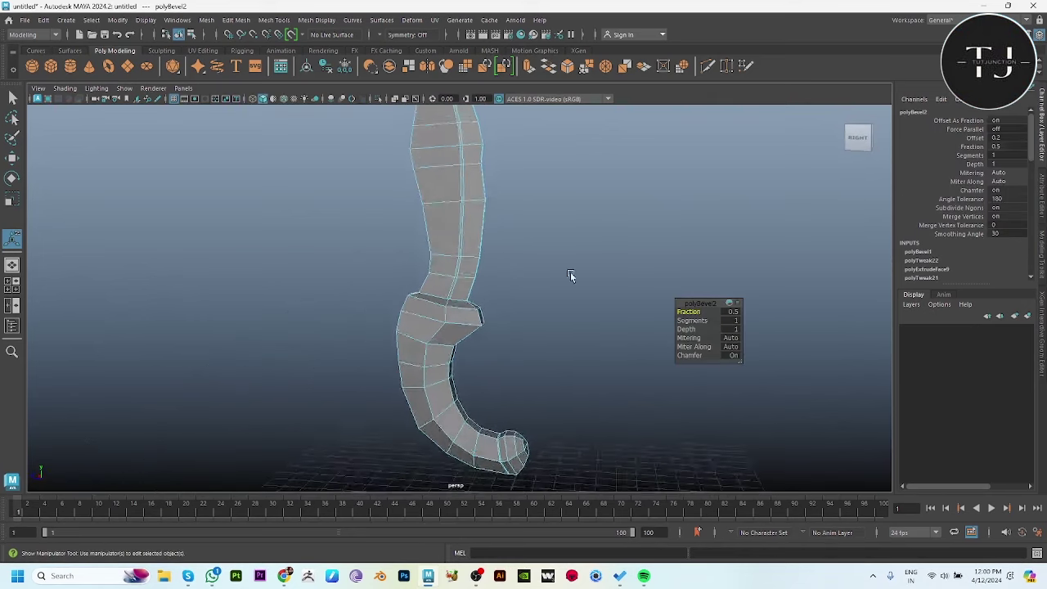
mouse_move(570, 275)
alt+mouse_down()
mouse_move(610, 363)
mouse_move(649, 379)
alt+mouse_up()
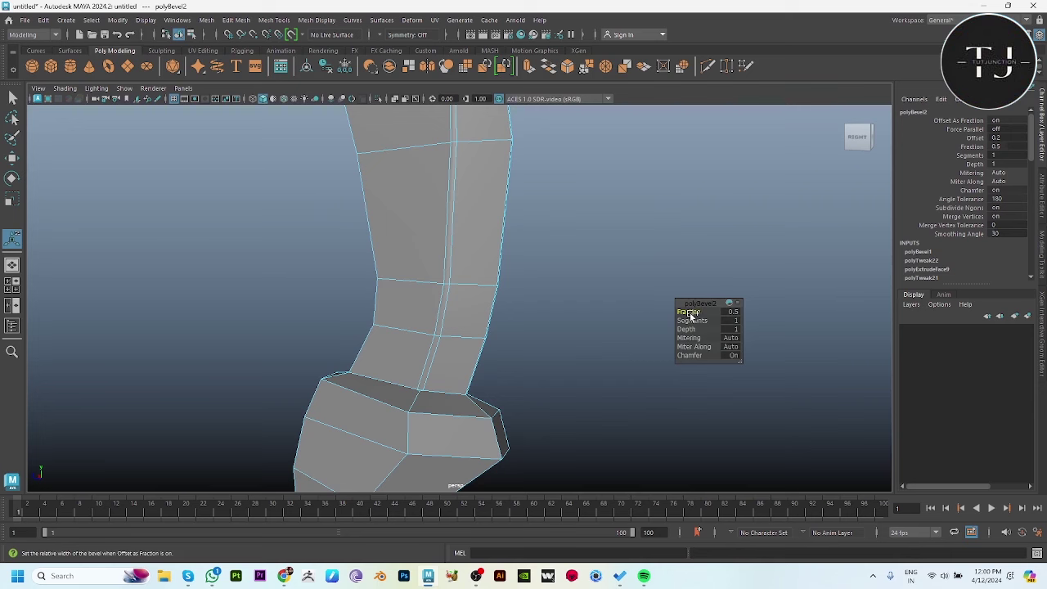
alt+right_drag(418, 385, 434, 393)
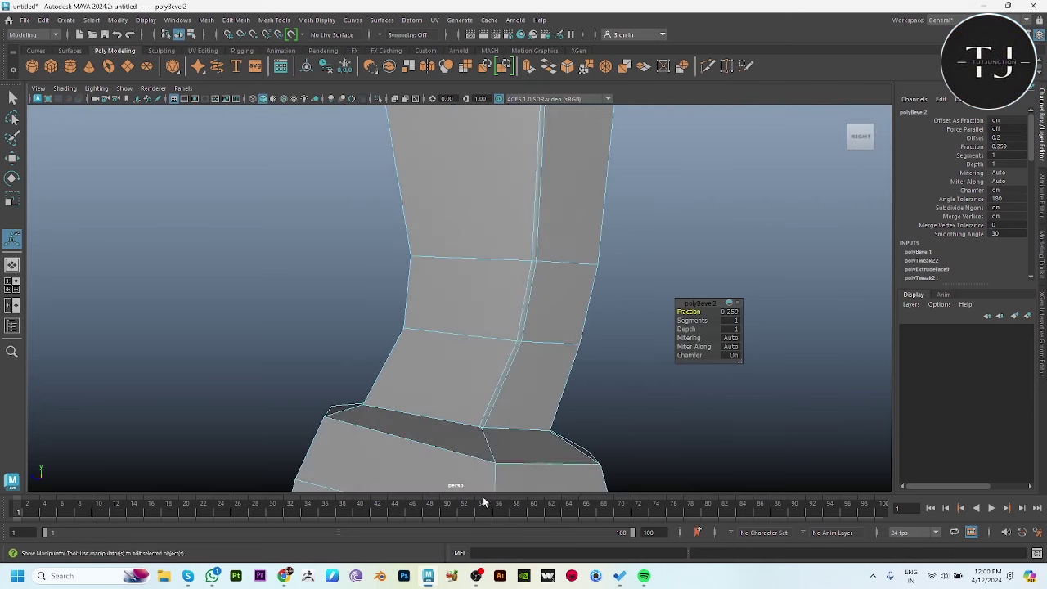
alt+drag(434, 393, 507, 414)
alt+right_drag(507, 413, 528, 423)
- Merge the stray bevel vertices at the guard joint to their centre
scroll(527, 423, up, 3)
key(q)
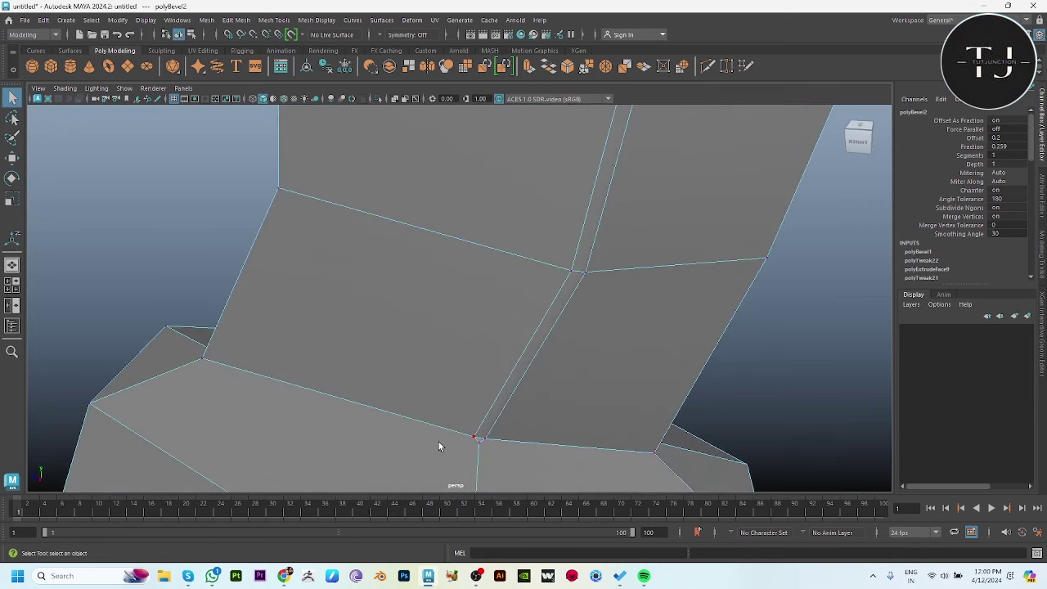
alt+right_drag(509, 375, 292, 423)
mouse_move(293, 422)
alt+mouse_down()
mouse_move(584, 446)
mouse_move(496, 390)
alt+mouse_up()
- Inspect the knife in smooth preview, then return the selected mesh to low-poly display
scroll(456, 306, up, 3)
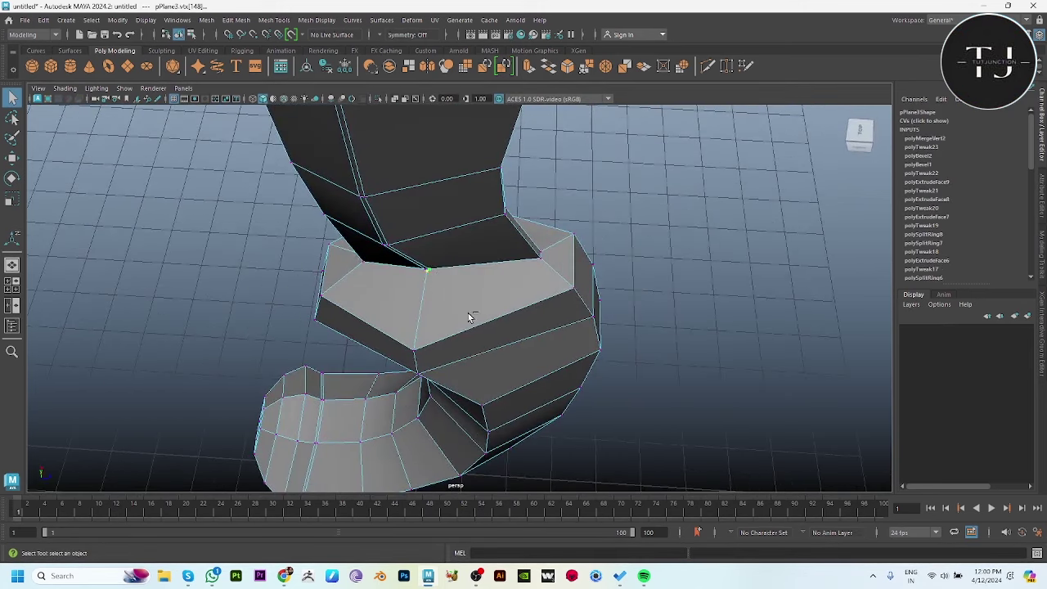
scroll(468, 313, down, 3)
alt+drag(468, 314, 503, 401)
key(w)
key(3)
click(114, 372)
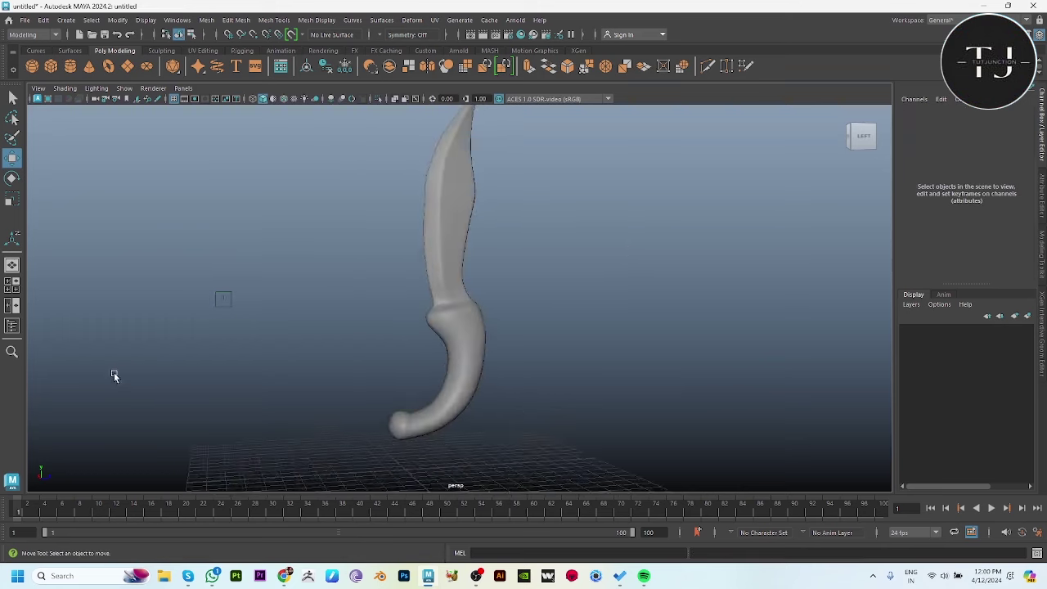
scroll(283, 343, down, 2)
mouse_move(283, 344)
alt+mouse_down()
mouse_move(508, 347)
mouse_move(496, 348)
alt+mouse_up()
scroll(496, 348, up, 3)
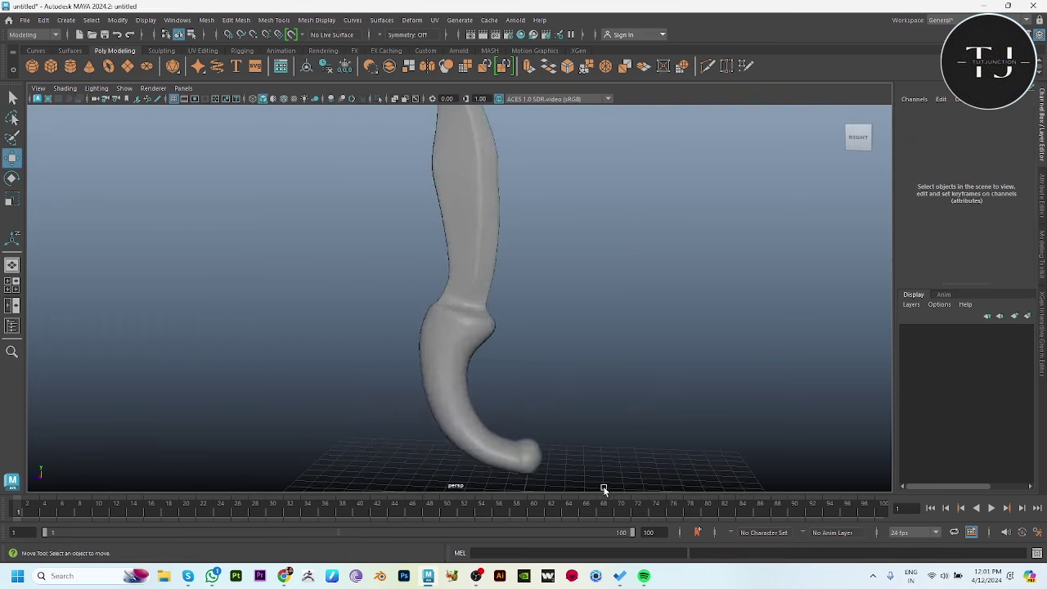
click(491, 335)
key(1)
scroll(635, 440, up, 3)
scroll(519, 289, up, 3)
scroll(744, 257, up, 3)
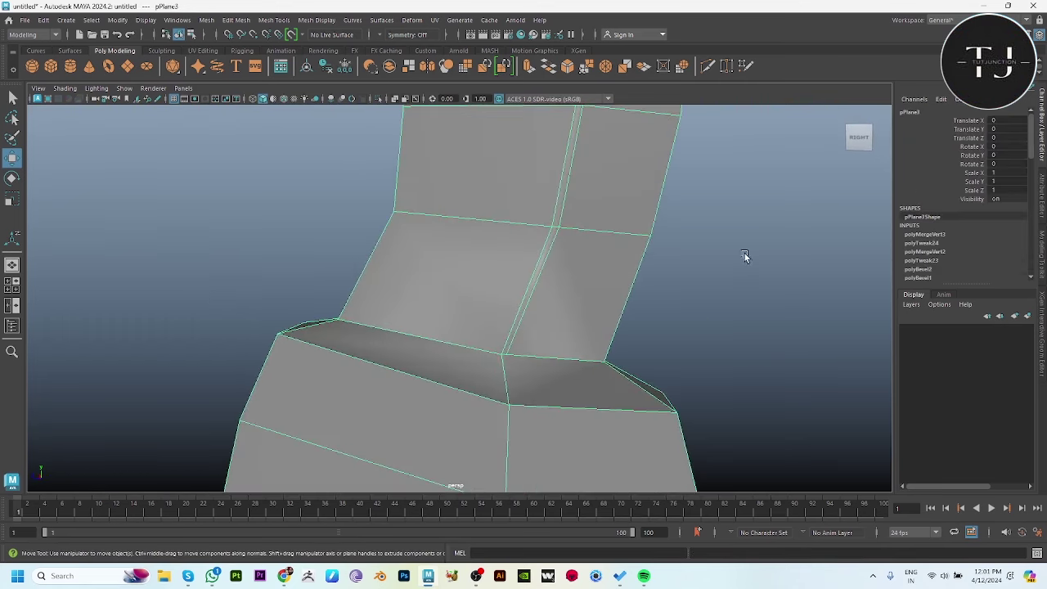
shift+right_drag(745, 257, 699, 270)
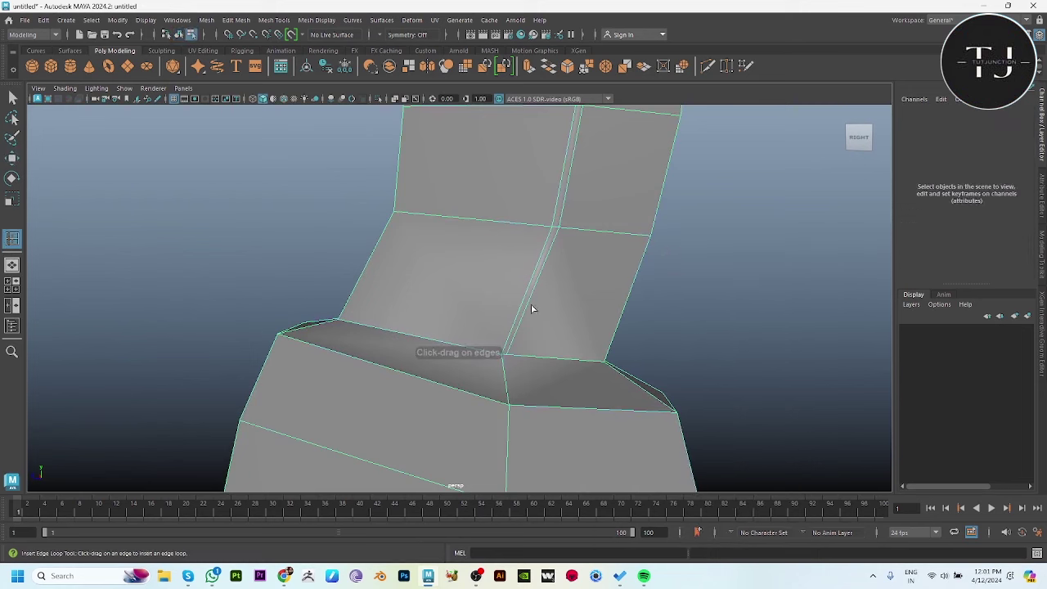
- Insert three edge loops above the guard
click(507, 356)
mouse_move(510, 385)
alt+mouse_down()
mouse_move(442, 420)
mouse_move(486, 416)
mouse_move(407, 358)
alt+mouse_up()
click(462, 391)
click(443, 405)
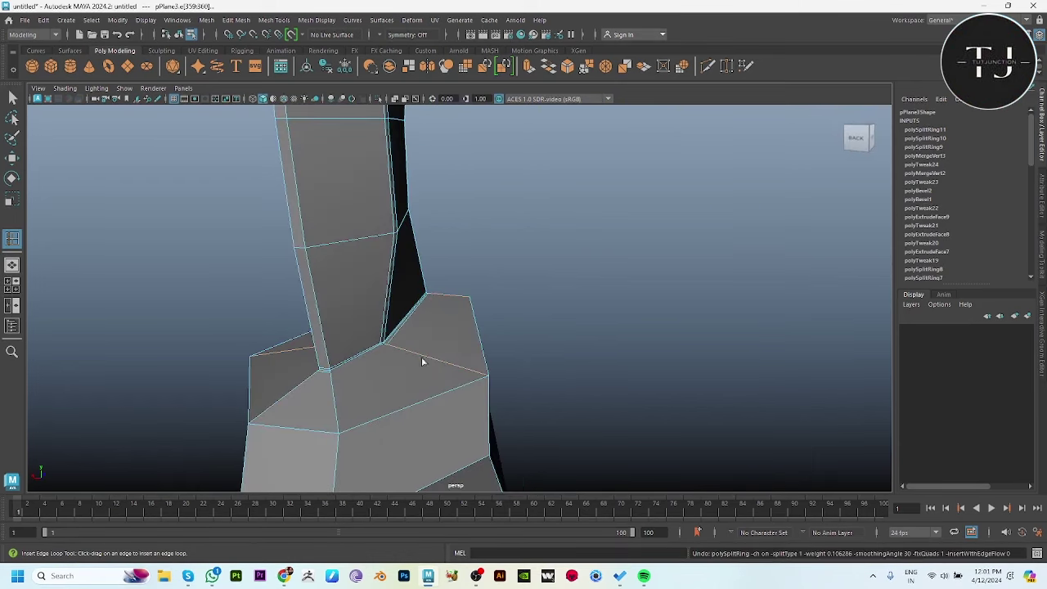
scroll(423, 360, up, 5)
key(w)
- Cut a new edge across the face between two opposite vertices with Multi-Cut
shift+right_click(448, 232)
click(387, 231)
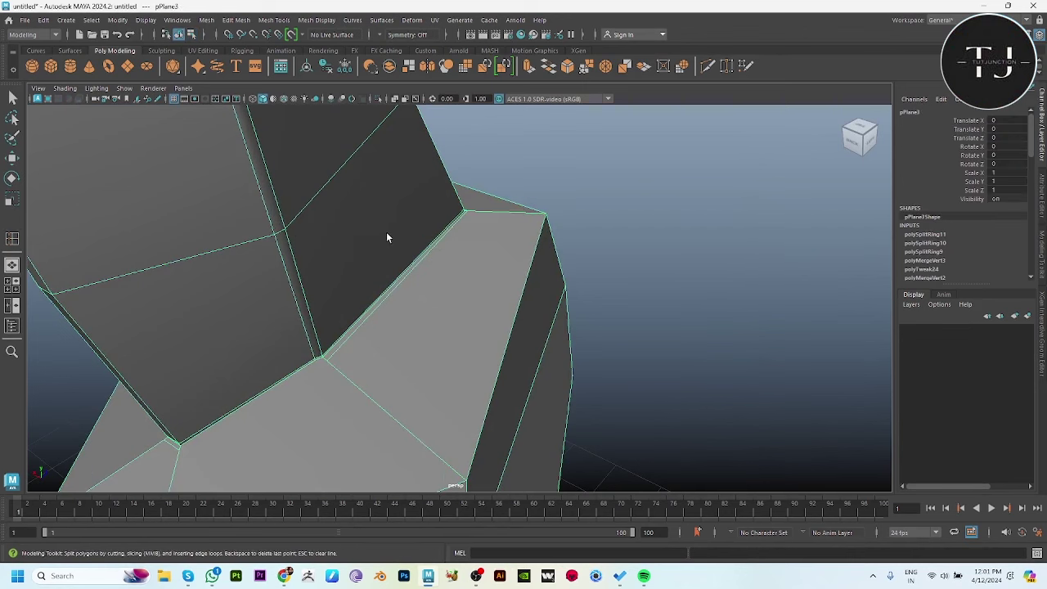
click(327, 360)
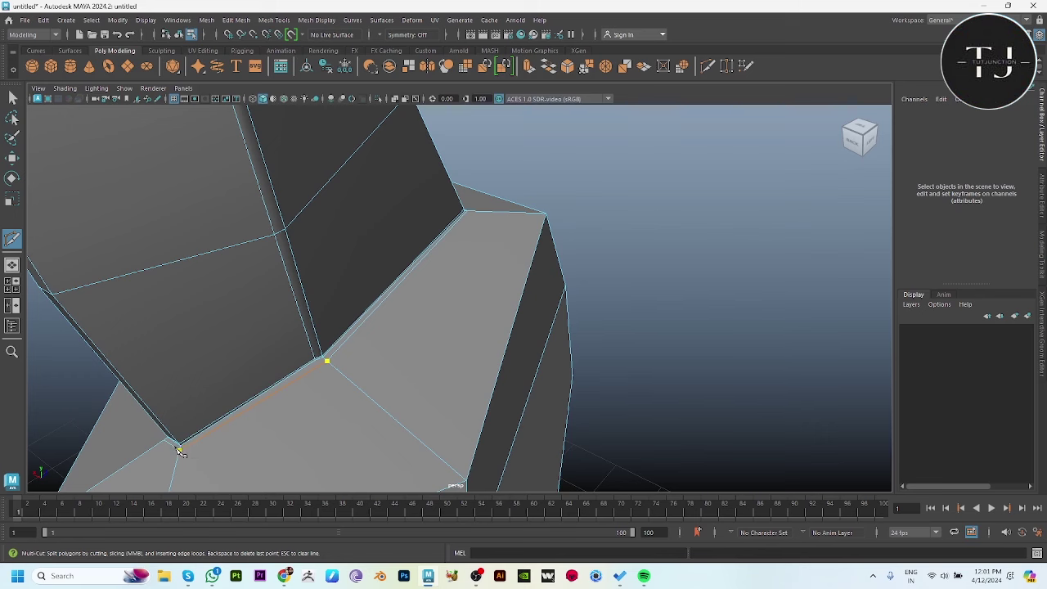
alt+drag(315, 457, 514, 328)
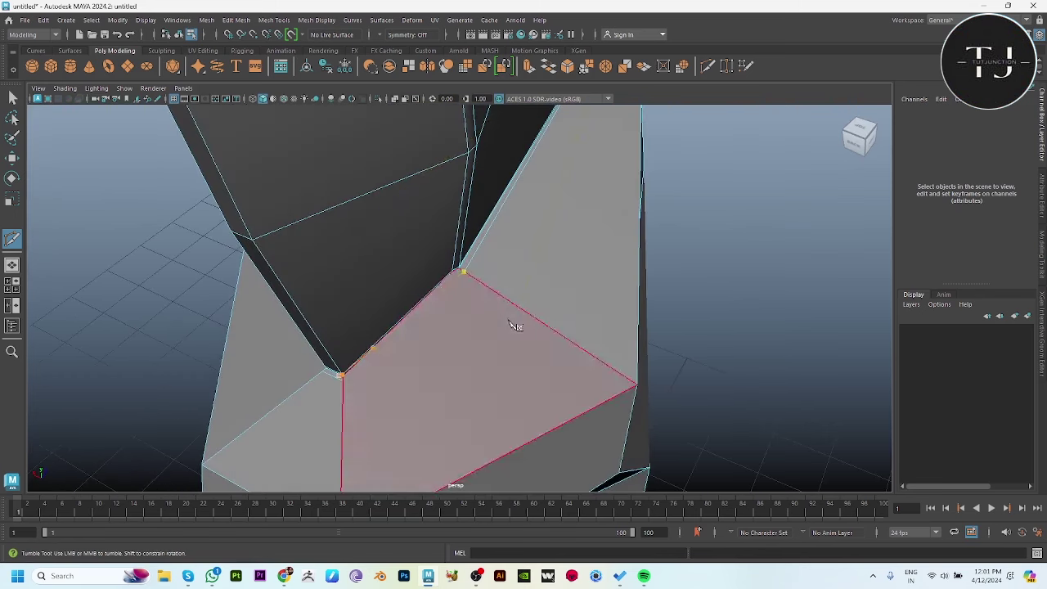
key(ctrl+z)
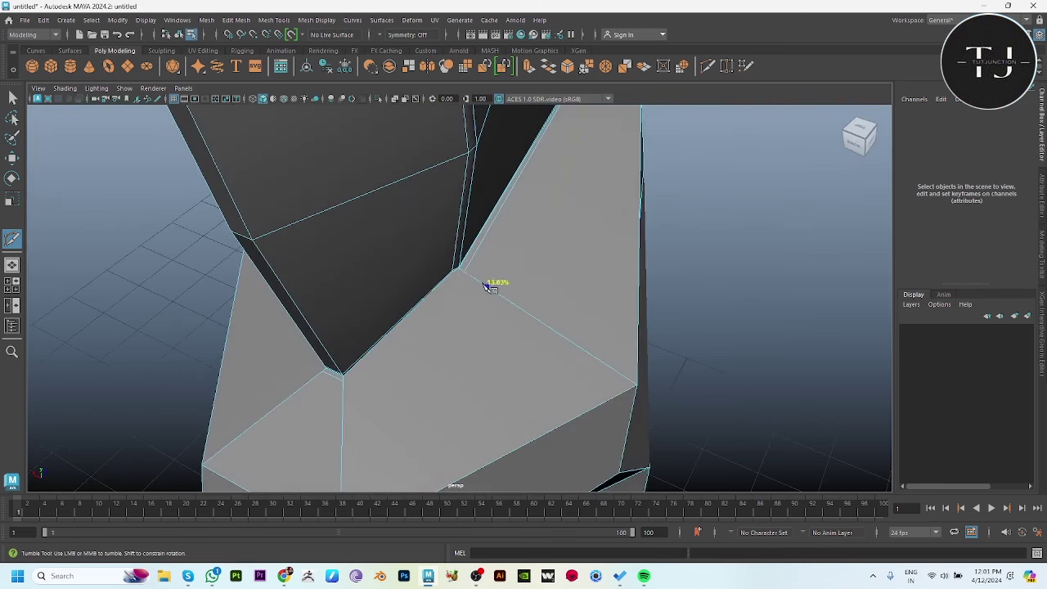
click(345, 381)
key(Return)
alt+drag(351, 379, 517, 407)
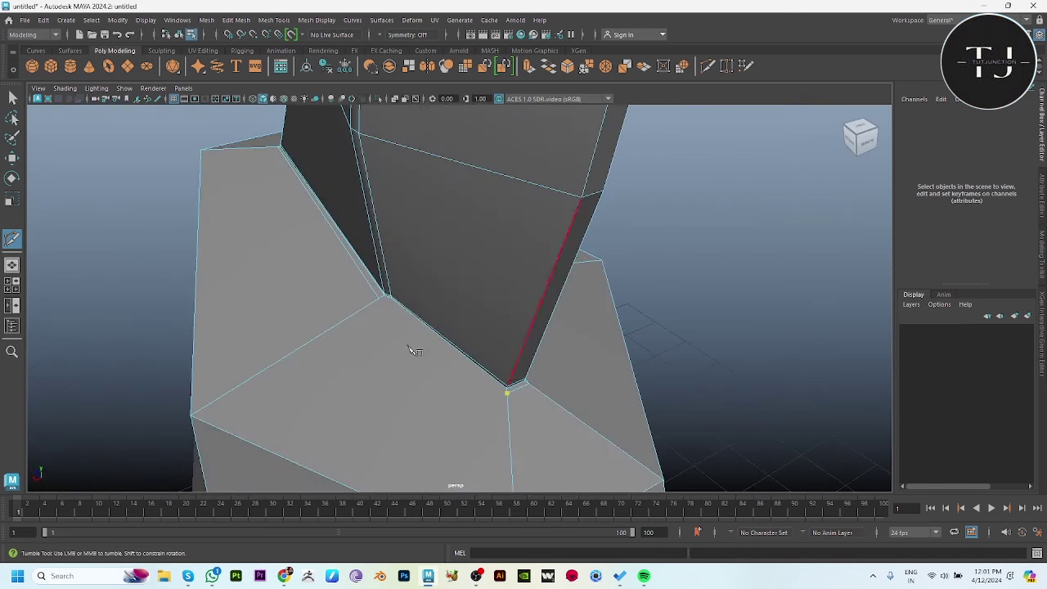
mouse_move(415, 299)
alt+mouse_down()
mouse_move(467, 355)
mouse_move(383, 336)
mouse_move(507, 378)
mouse_move(496, 390)
mouse_move(775, 385)
mouse_move(562, 321)
mouse_move(440, 304)
mouse_move(603, 295)
mouse_move(505, 310)
alt+mouse_up()
- Preview the mesh smoothed with its cage and delete the edge at the guard joint
key(3)
key(w)
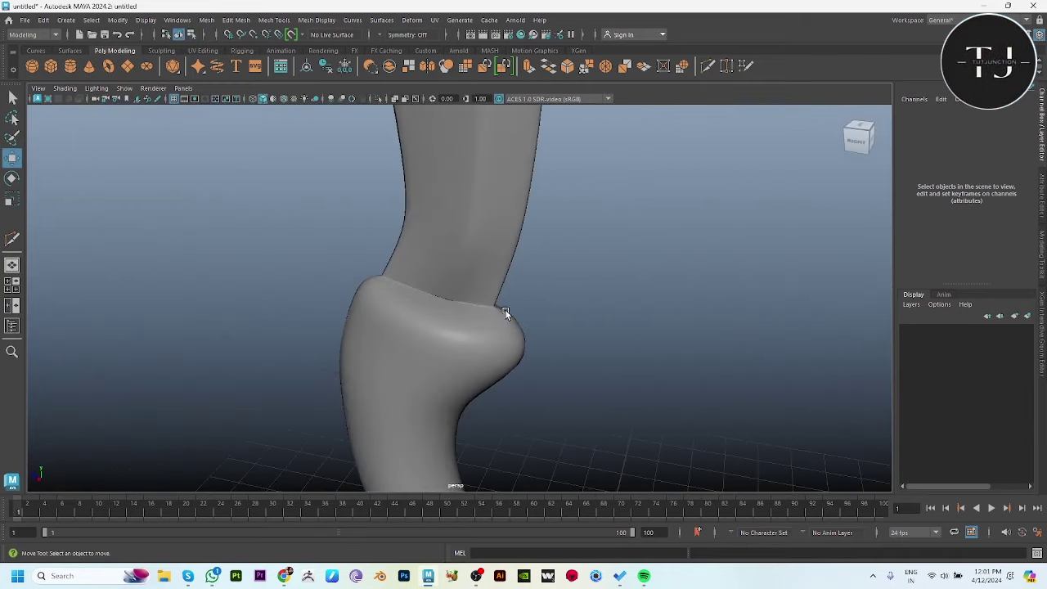
key(F10)
scroll(426, 346, up, 3)
scroll(407, 320, up, 3)
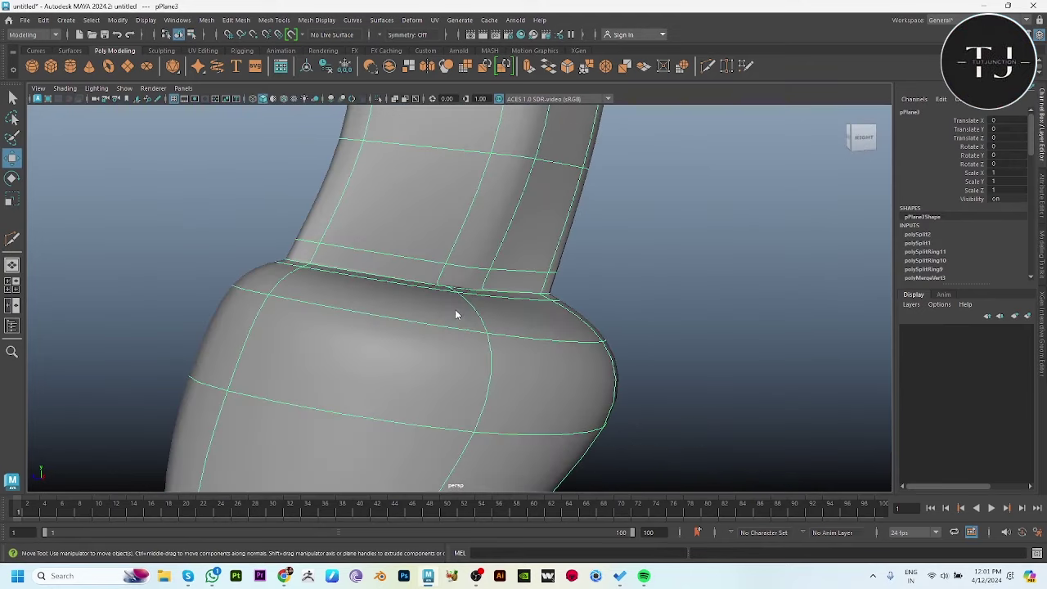
click(403, 284)
key(Delete)
- Delete the edge ring at the handle's neck and reselect the handle mesh
mouse_move(677, 263)
alt+mouse_down()
mouse_move(495, 307)
mouse_move(315, 309)
mouse_move(405, 294)
alt+mouse_up()
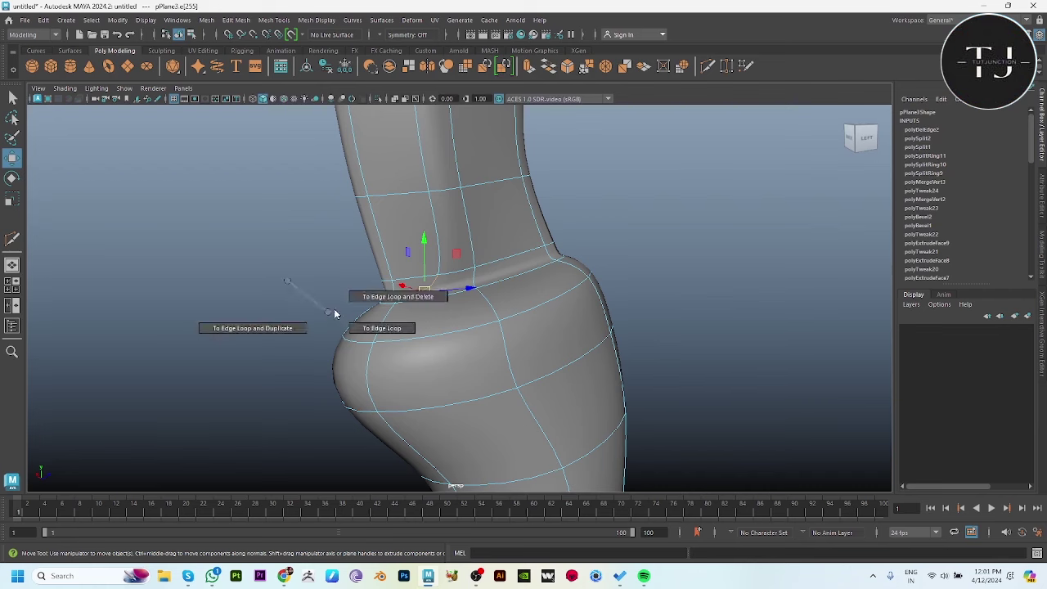
shift+right_drag(286, 282, 397, 296)
mouse_move(643, 311)
alt+mouse_down()
mouse_move(444, 346)
mouse_move(558, 334)
alt+mouse_up()
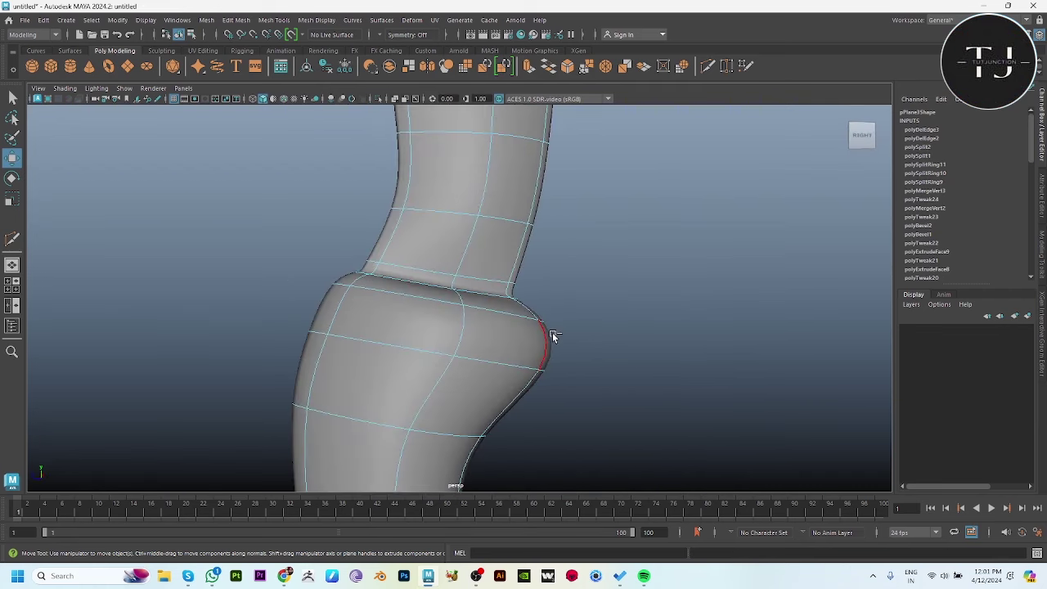
mouse_move(553, 332)
alt+right_down()
mouse_move(381, 323)
mouse_move(355, 343)
alt+right_up()
click(587, 210)
alt+drag(587, 211, 668, 435)
scroll(668, 435, up, 5)
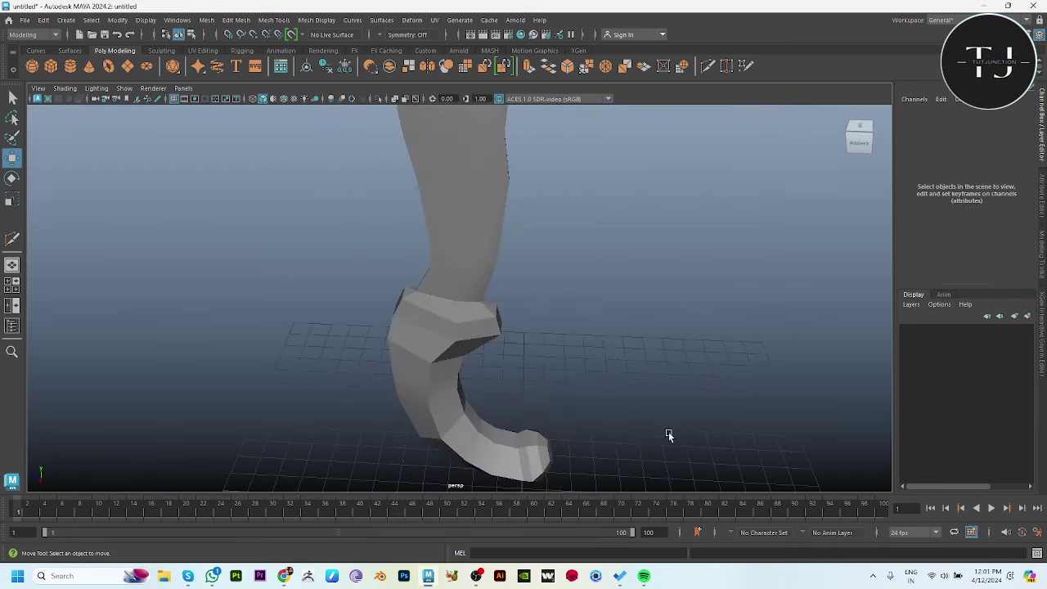
click(461, 328)
mouse_move(461, 327)
alt+mouse_down()
mouse_move(515, 374)
mouse_move(499, 367)
alt+mouse_up()
- Bevel the edge loop at the bulge's top, narrow its width, and check the smoothed preview
scroll(460, 379, up, 3)
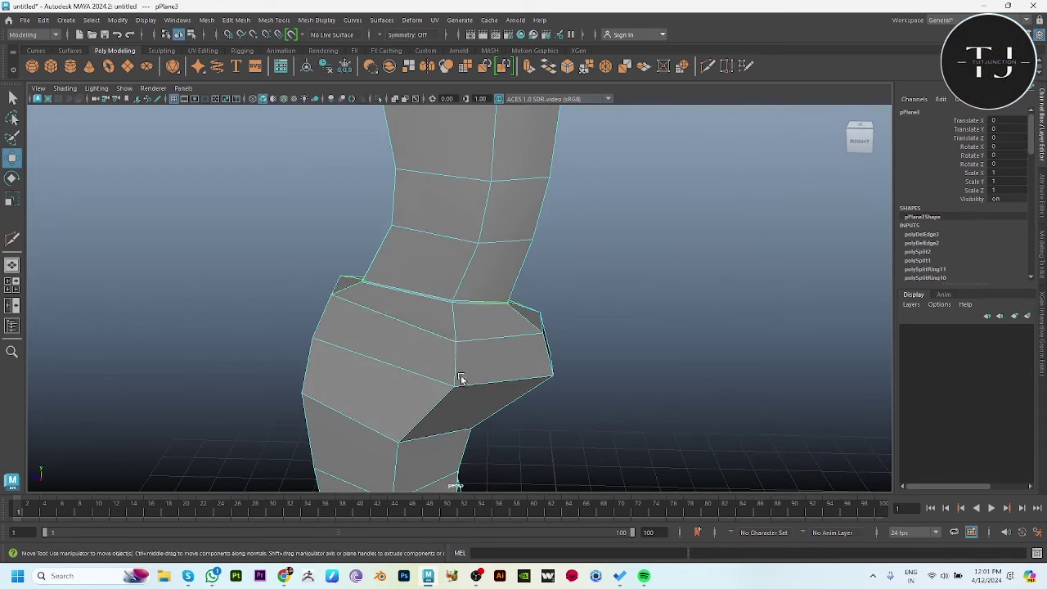
key(F10)
double_click(399, 316)
shift+right_drag(459, 277, 520, 286)
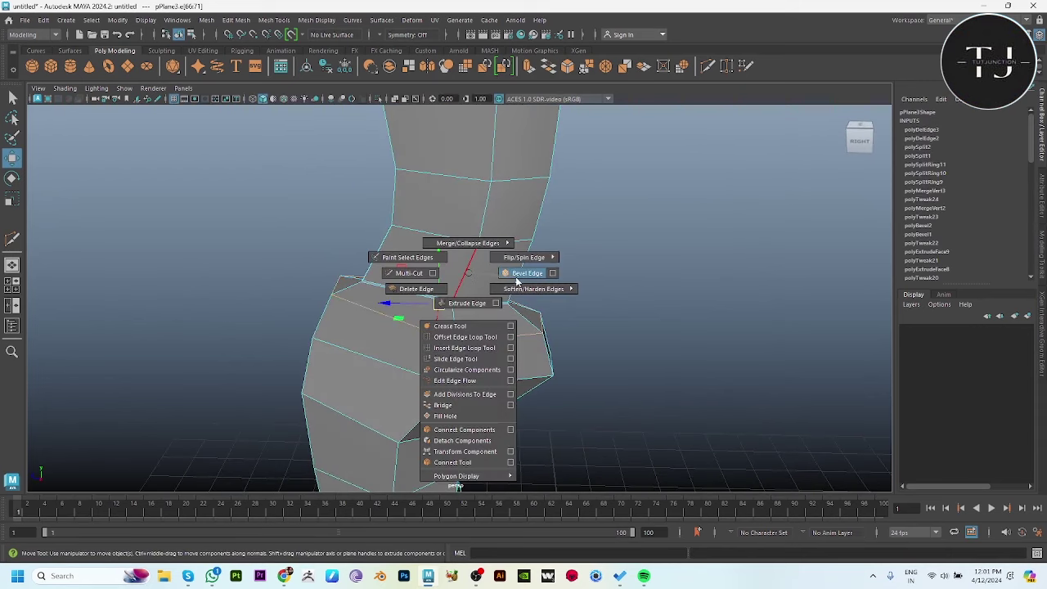
drag(667, 315, 636, 306)
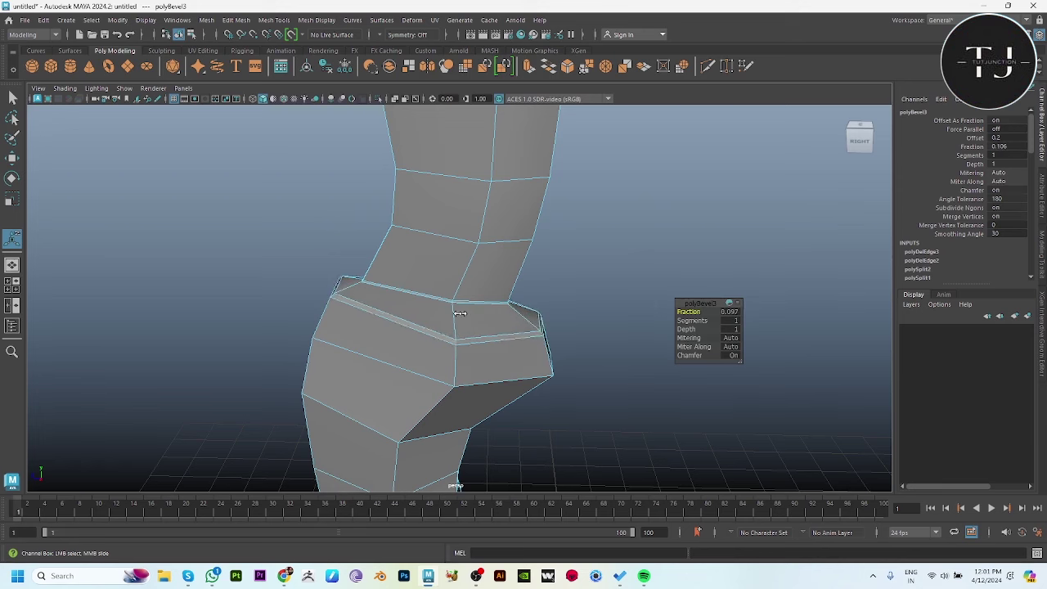
key(w)
key(3)
click(690, 353)
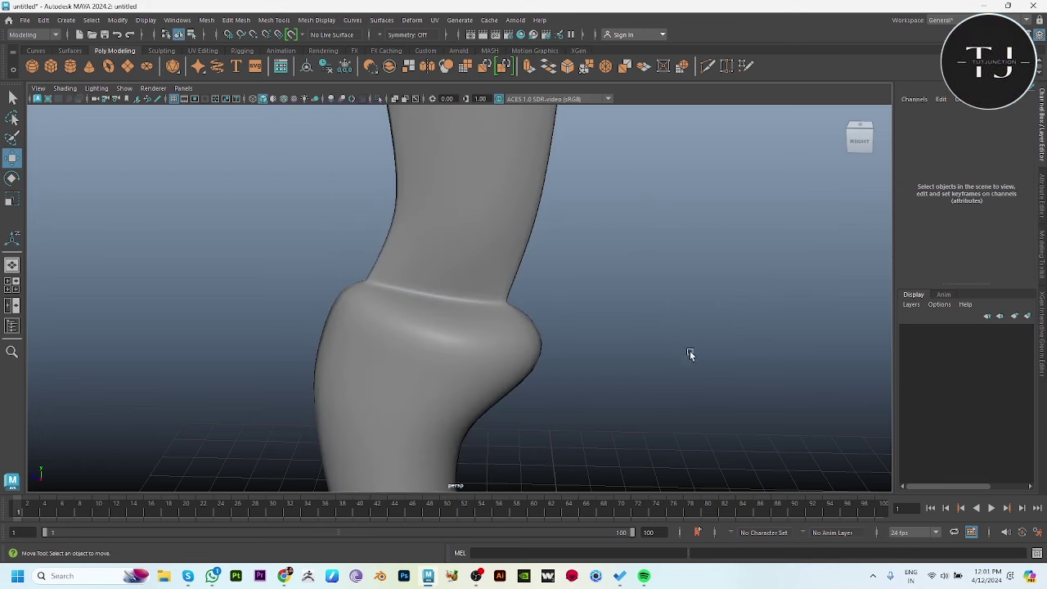
click(496, 397)
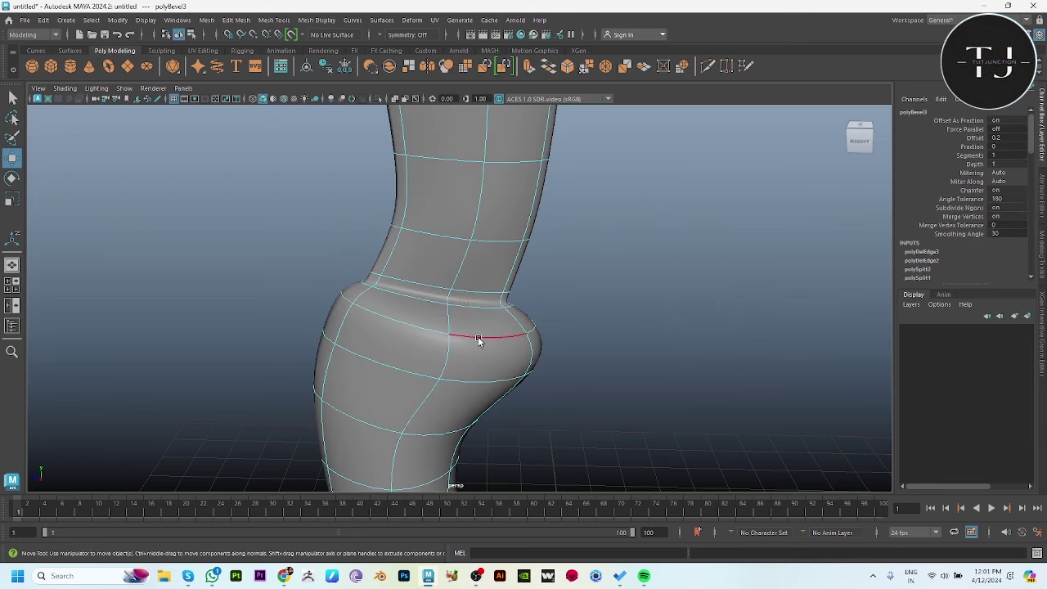
- Bevel the edge loop just below the rim and narrow the second bevel
double_click(479, 340)
ctrl+right_click(522, 253)
ctrl+right_click(477, 252)
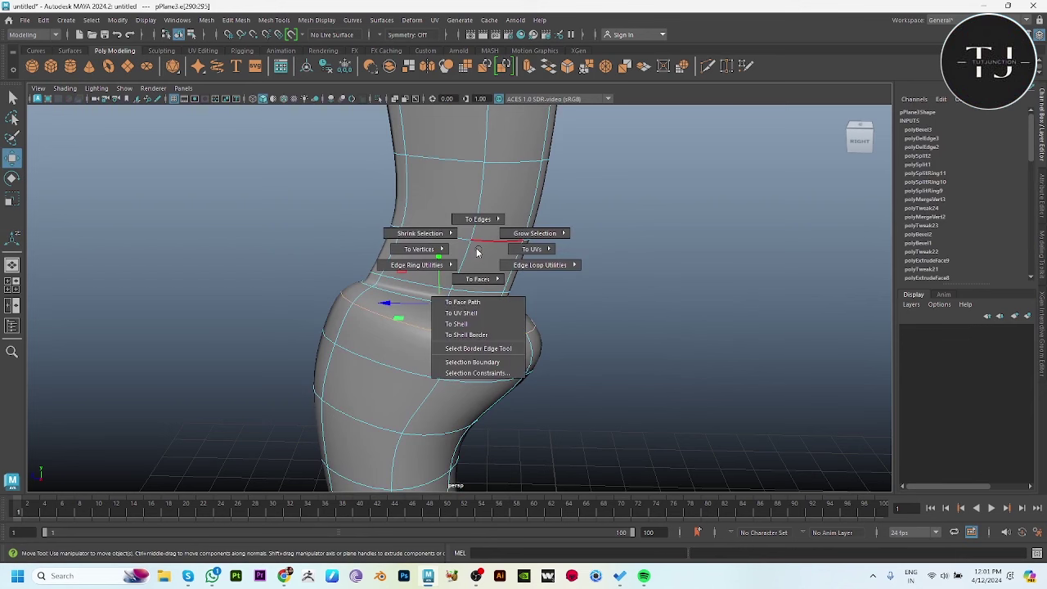
shift+right_click(480, 252)
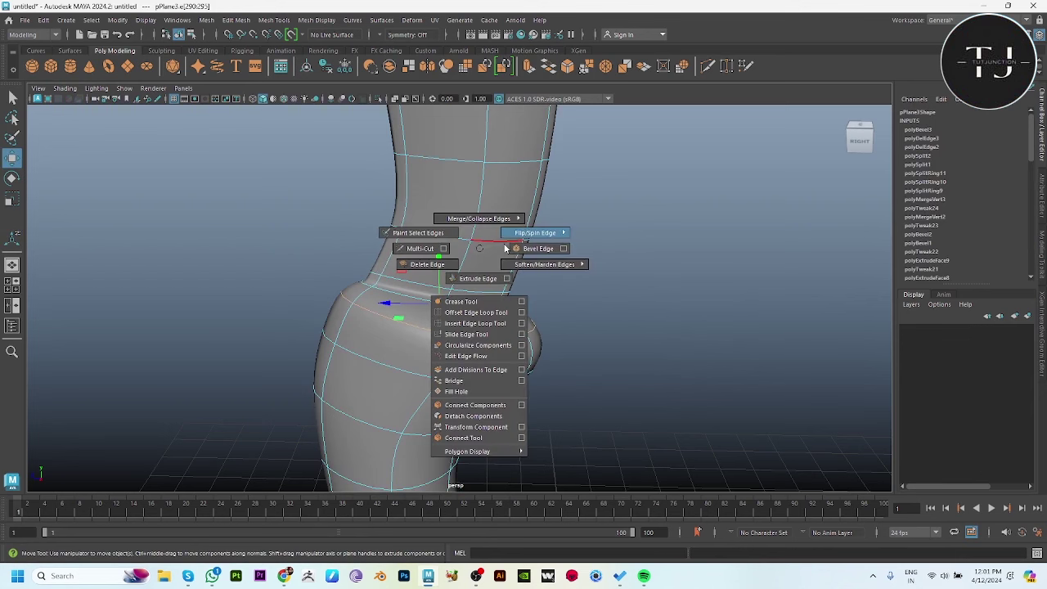
click(538, 248)
shift+right_click(531, 251)
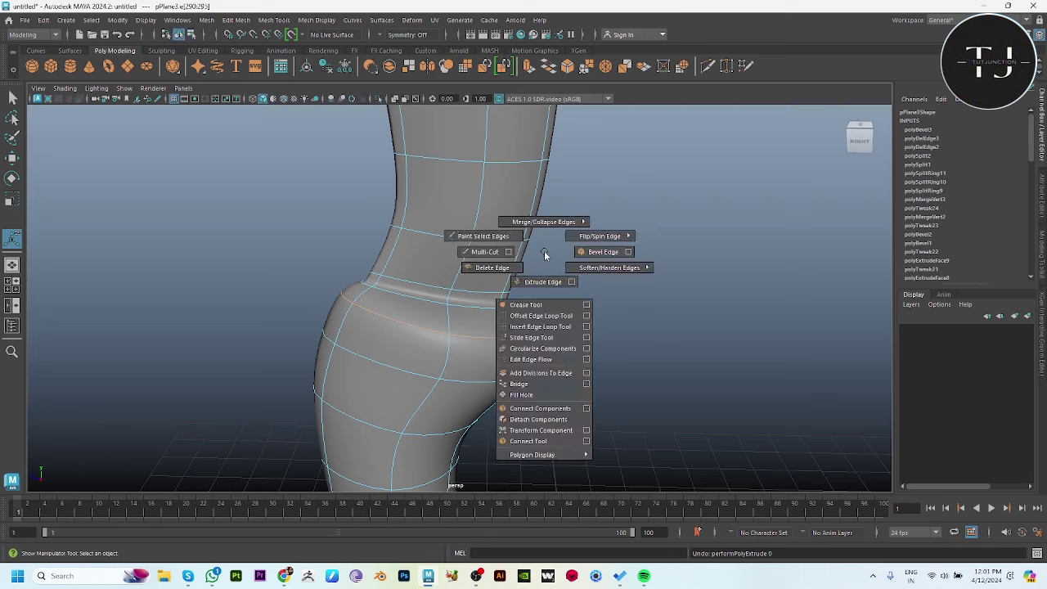
click(586, 256)
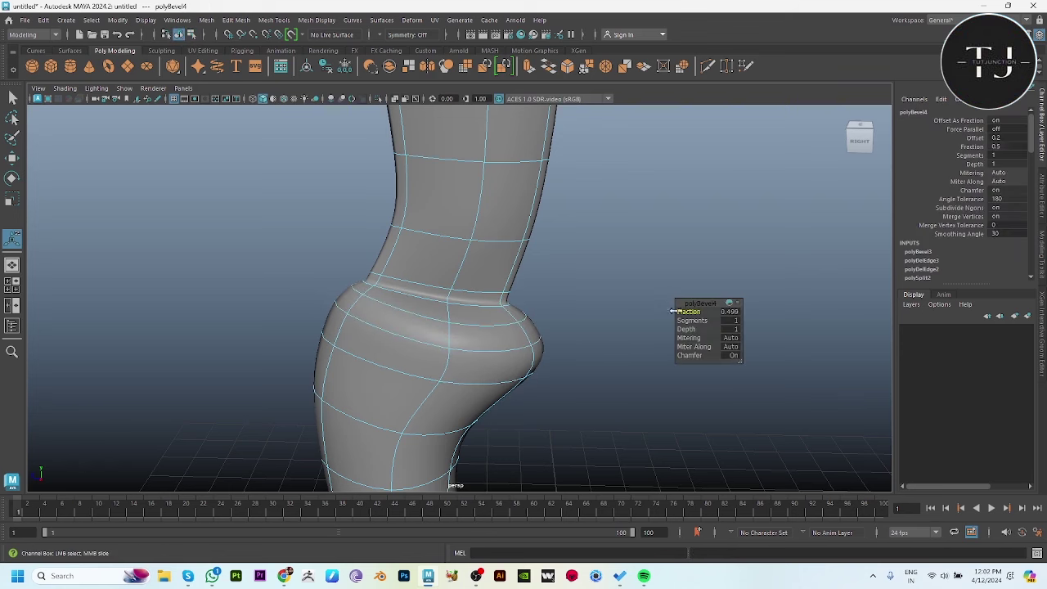
mouse_move(672, 311)
mouse_down()
mouse_move(404, 301)
mouse_move(422, 298)
mouse_up()
- Frame the knife handle, shrink the brush and subdivide the mesh with Ctrl+D
click(764, 414)
mouse_move(764, 414)
alt+mouse_down()
mouse_move(421, 351)
mouse_move(580, 349)
alt+mouse_up()
alt+right_drag(580, 349, 360, 316)
alt+drag(360, 317, 341, 273)
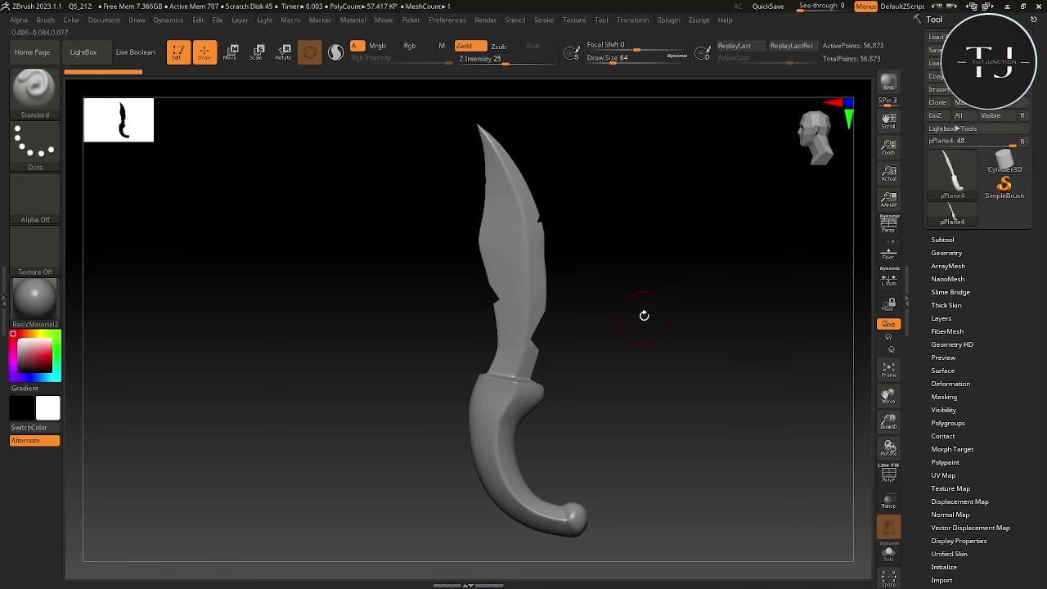
mouse_move(580, 206)
alt+mouse_down()
mouse_move(644, 386)
mouse_move(657, 363)
mouse_move(668, 402)
mouse_move(704, 351)
mouse_move(734, 445)
mouse_move(720, 292)
alt+mouse_up()
key(s)
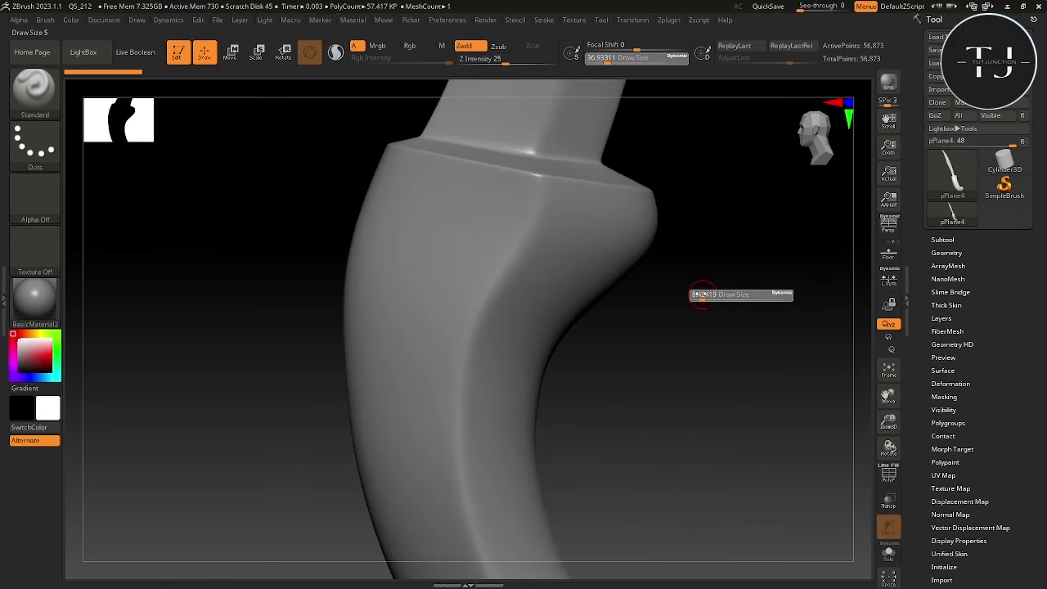
key(ctrl+d)
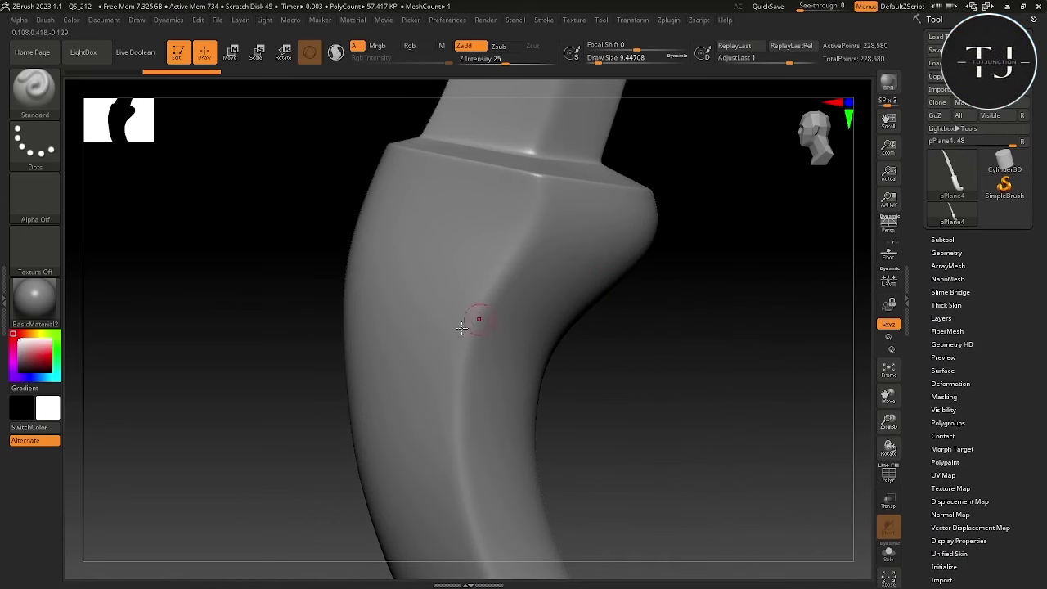
- Stamp a round rivet below the guard using the DragRect stroke and a round alpha
click(34, 146)
click(253, 157)
click(34, 196)
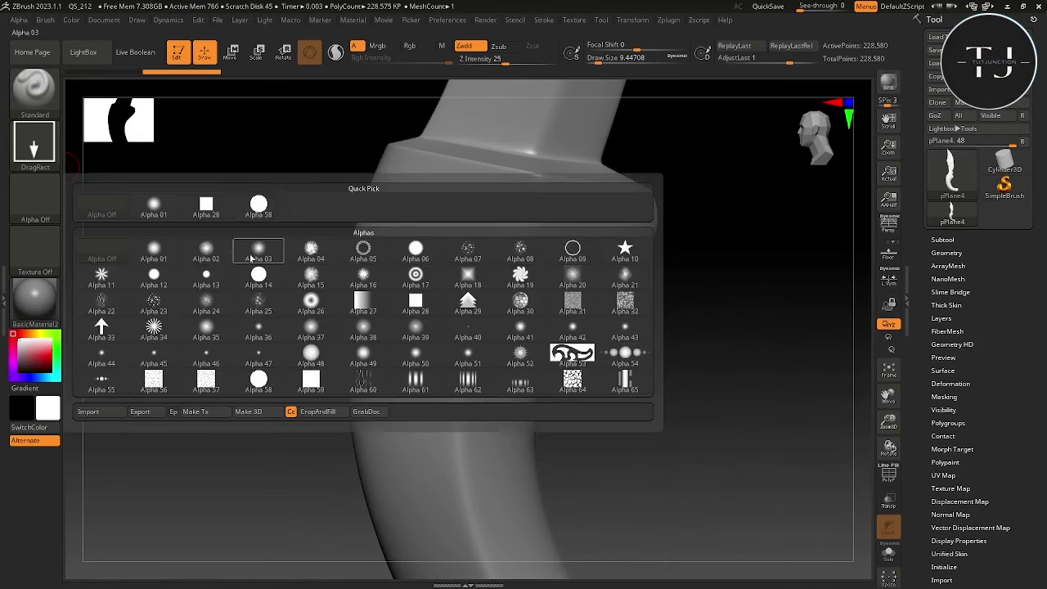
click(550, 260)
key(shift)
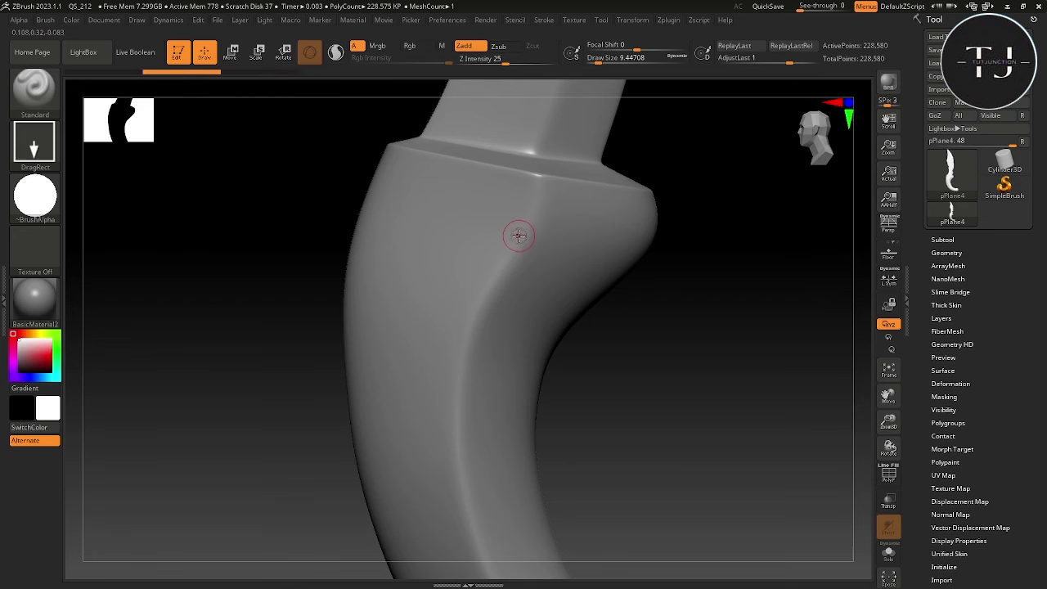
mouse_move(519, 233)
mouse_down()
mouse_move(531, 257)
mouse_move(524, 240)
mouse_up()
click(35, 196)
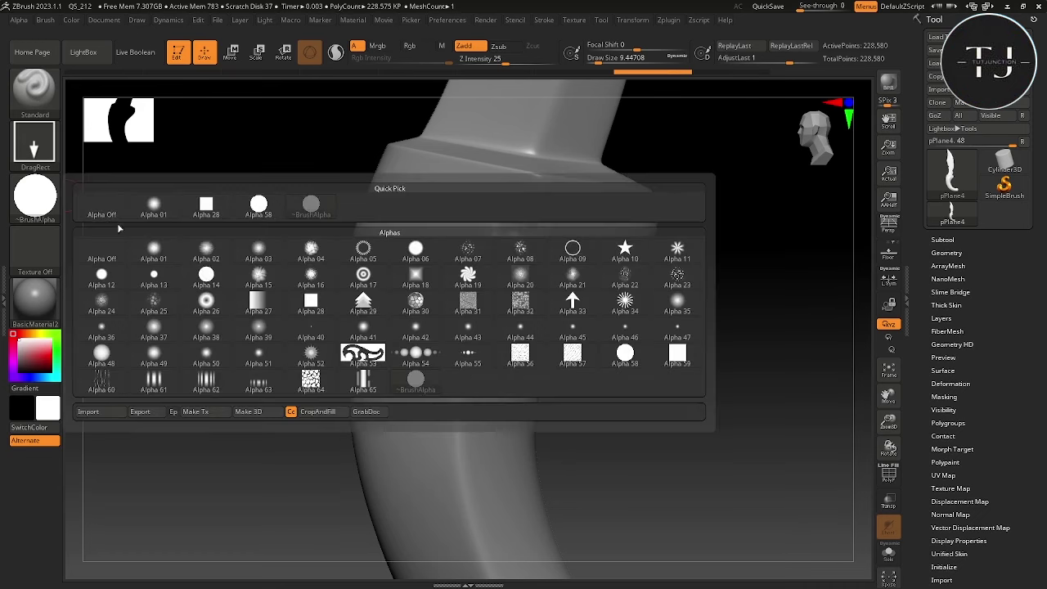
click(154, 278)
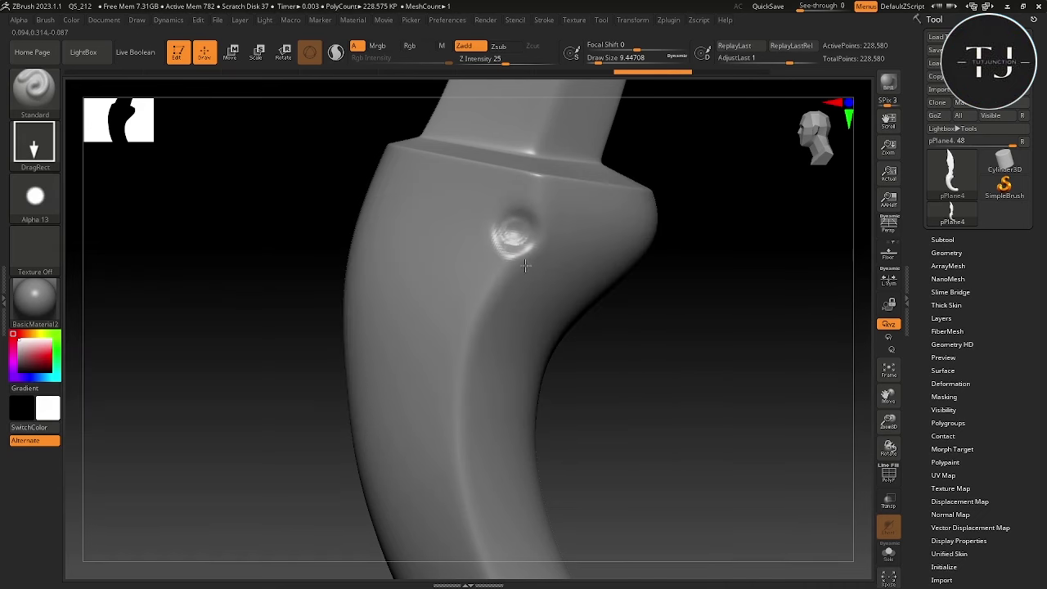
key(ctrl+z)
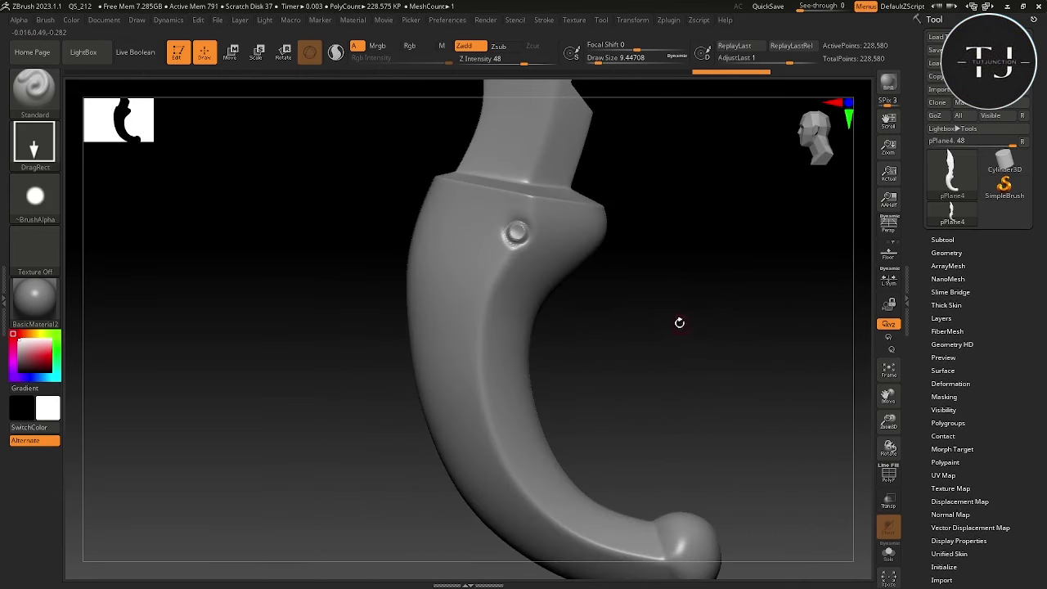
- Zoom in on the handle, clear its mask and face the knife front-on
drag(636, 360, 305, 383)
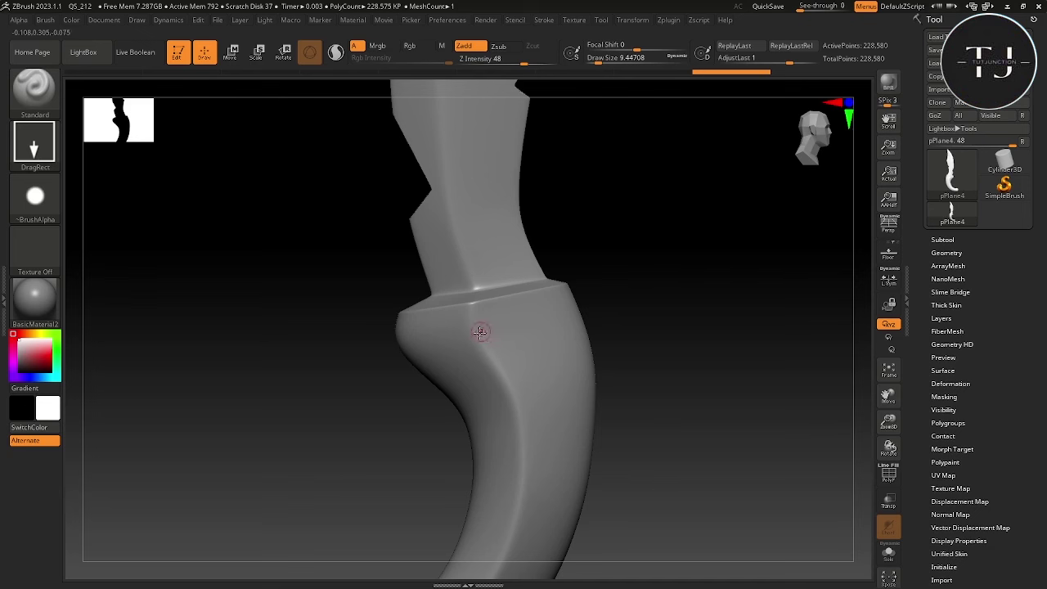
ctrl+right_drag(271, 420, 351, 502)
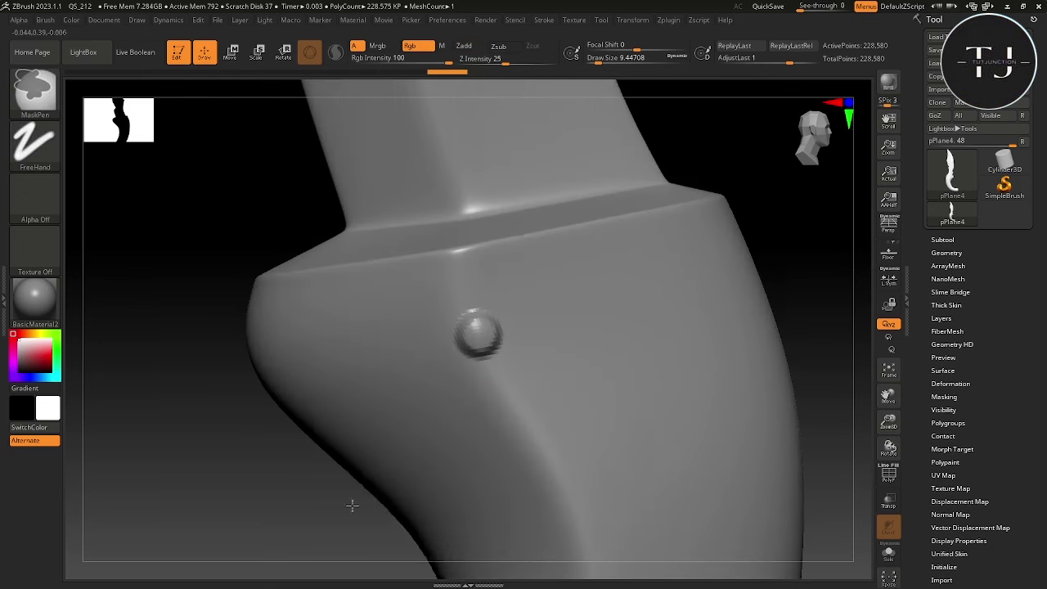
drag(478, 332, 483, 339)
ctrl+click(222, 502)
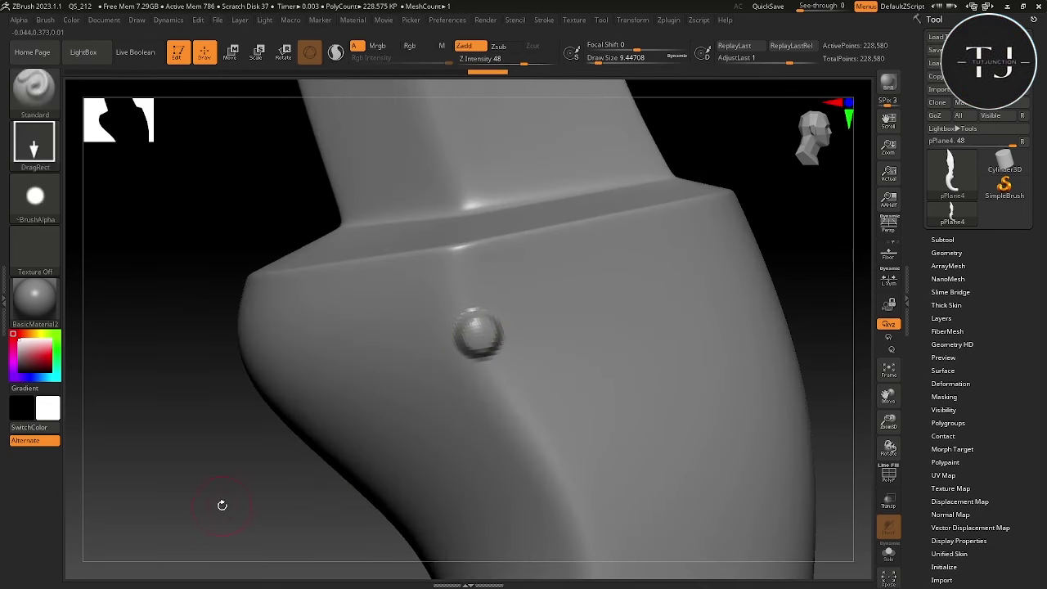
mouse_move(342, 434)
shift+mouse_down()
mouse_move(657, 434)
mouse_move(606, 418)
mouse_move(666, 421)
mouse_move(494, 397)
mouse_move(364, 423)
mouse_move(605, 367)
mouse_move(641, 479)
mouse_move(653, 308)
shift+mouse_up()
- Test wavy-line alpha scratches on the handle at intensity 18, then undo them
click(34, 196)
click(101, 381)
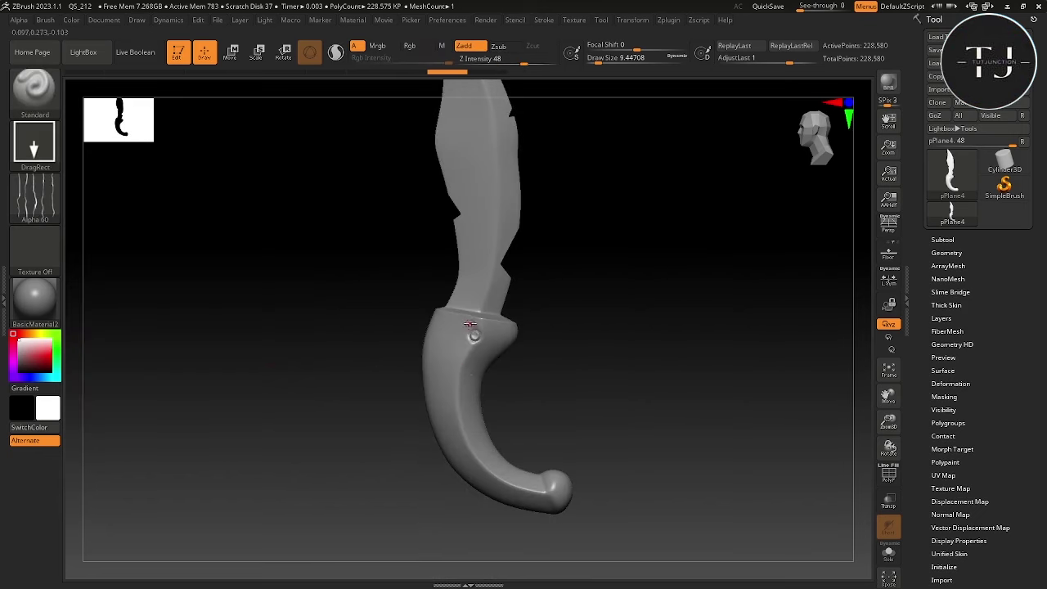
mouse_move(463, 419)
ctrl+right_down()
mouse_move(592, 391)
mouse_move(613, 367)
mouse_move(622, 417)
ctrl+right_up()
drag(447, 279, 474, 368)
key(ctrl+z)
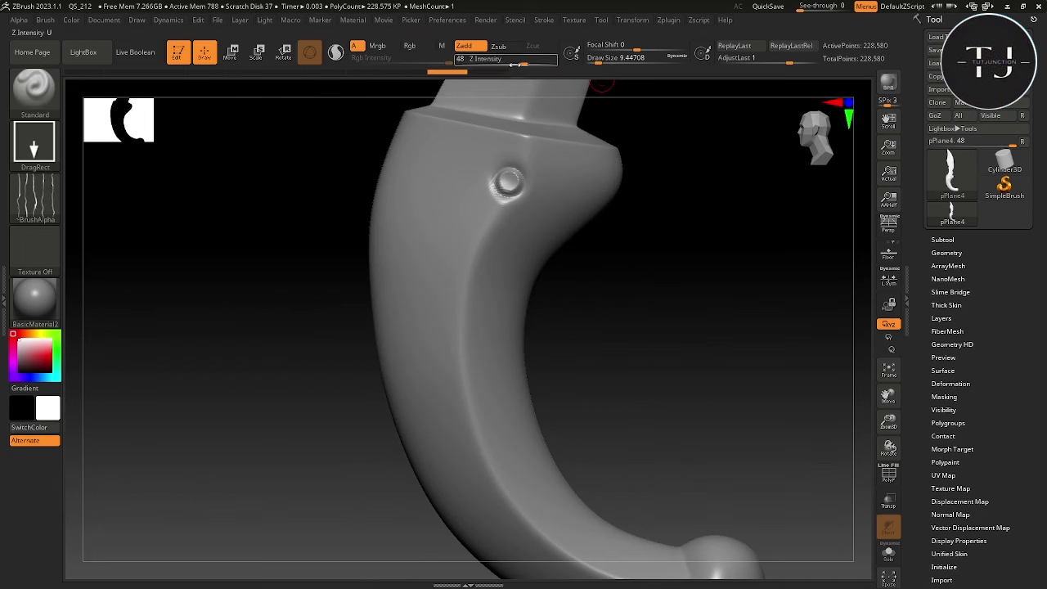
click(498, 59)
text(18)
key(ctrl+shift+z)
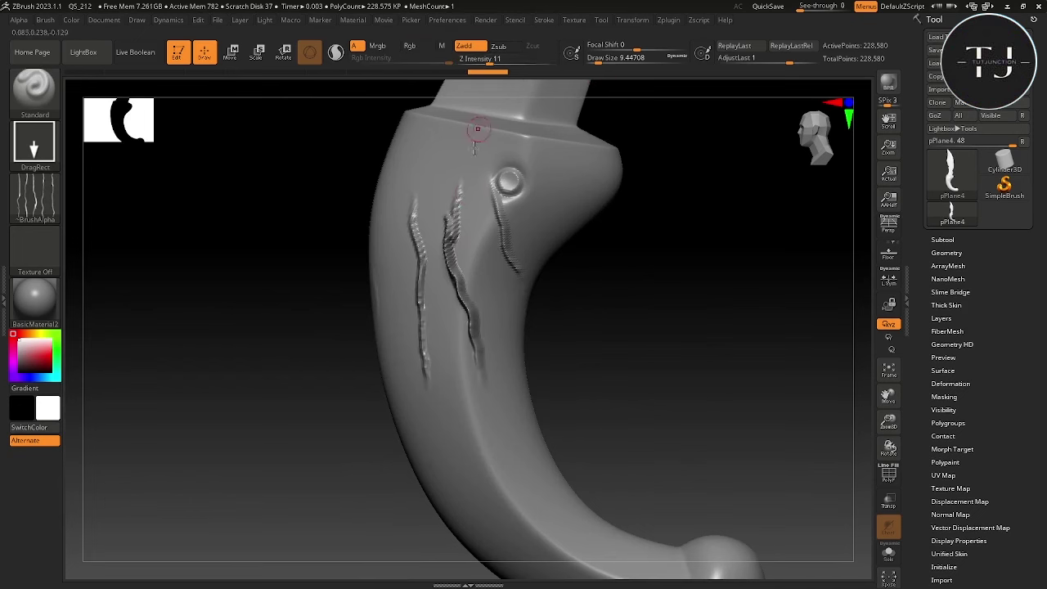
key(ctrl+z)
key(ctrl+shift+z)
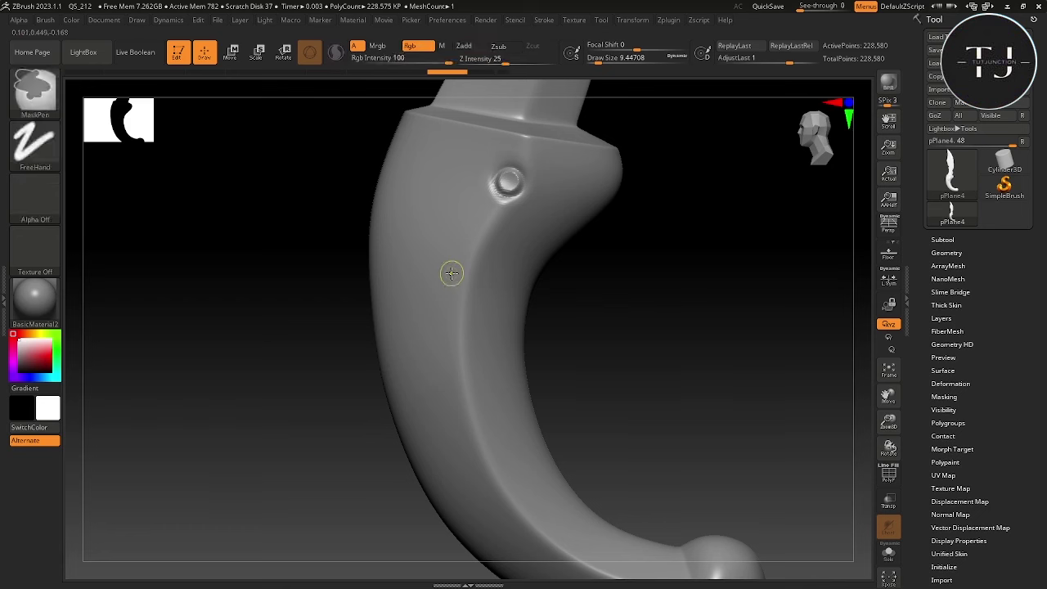
key(ctrl+z)
- Orbit around the knife to a close view of the curved handle's collar
alt+right_drag(476, 403, 624, 112)
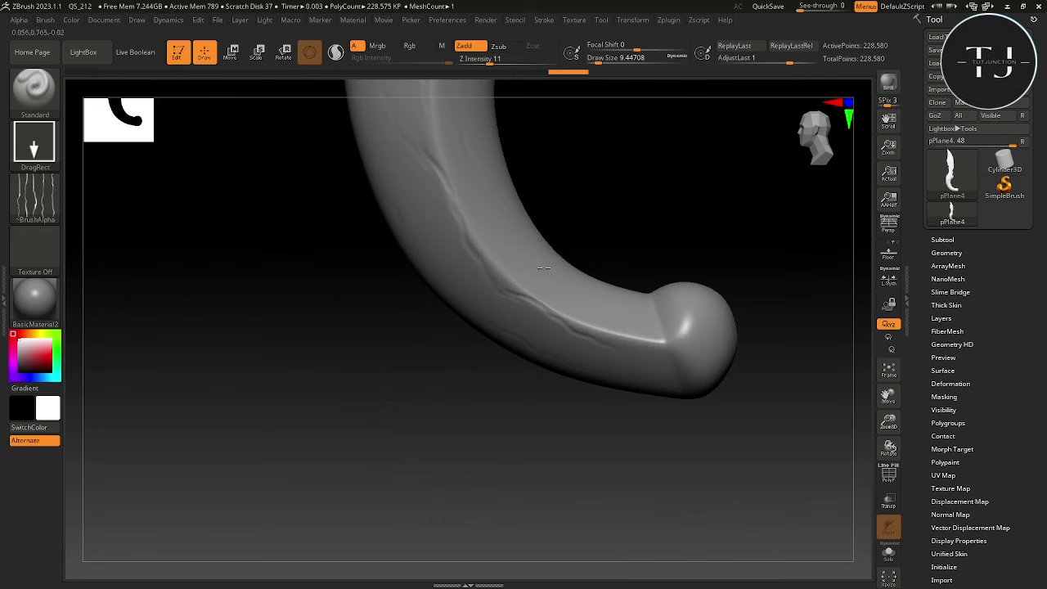
mouse_move(622, 230)
ctrl+right_down()
mouse_move(625, 182)
mouse_move(652, 286)
mouse_move(596, 449)
mouse_move(582, 325)
mouse_move(629, 423)
mouse_move(645, 417)
ctrl+right_up()
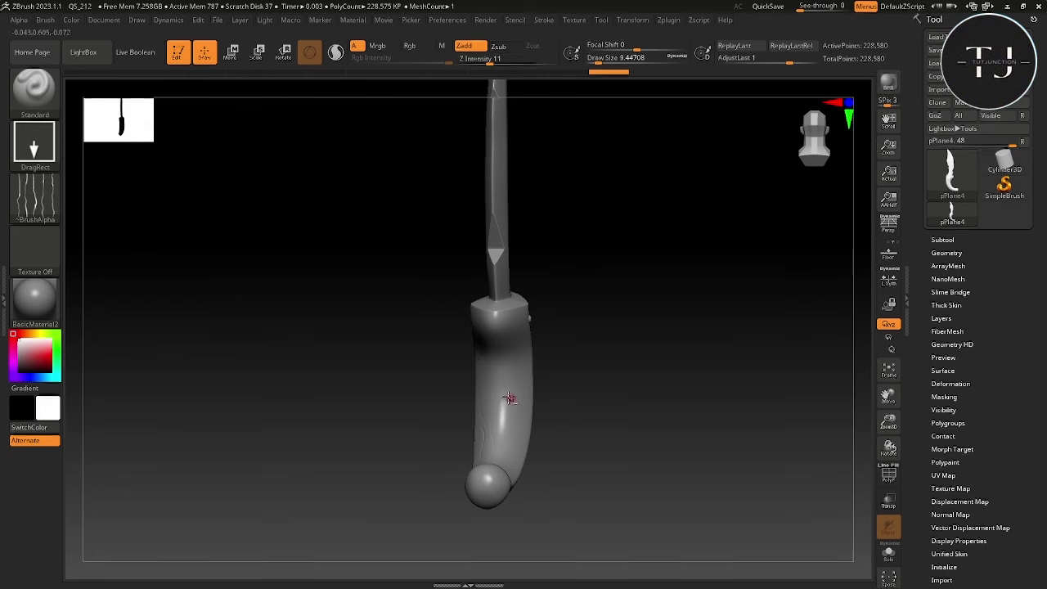
right_drag(514, 475, 607, 447)
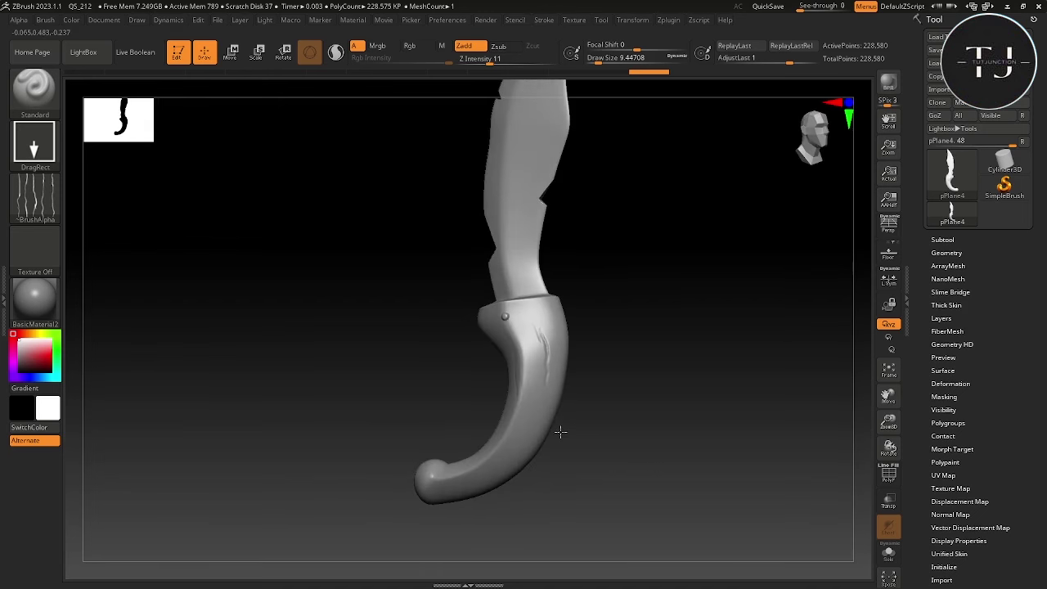
drag(493, 487, 441, 483)
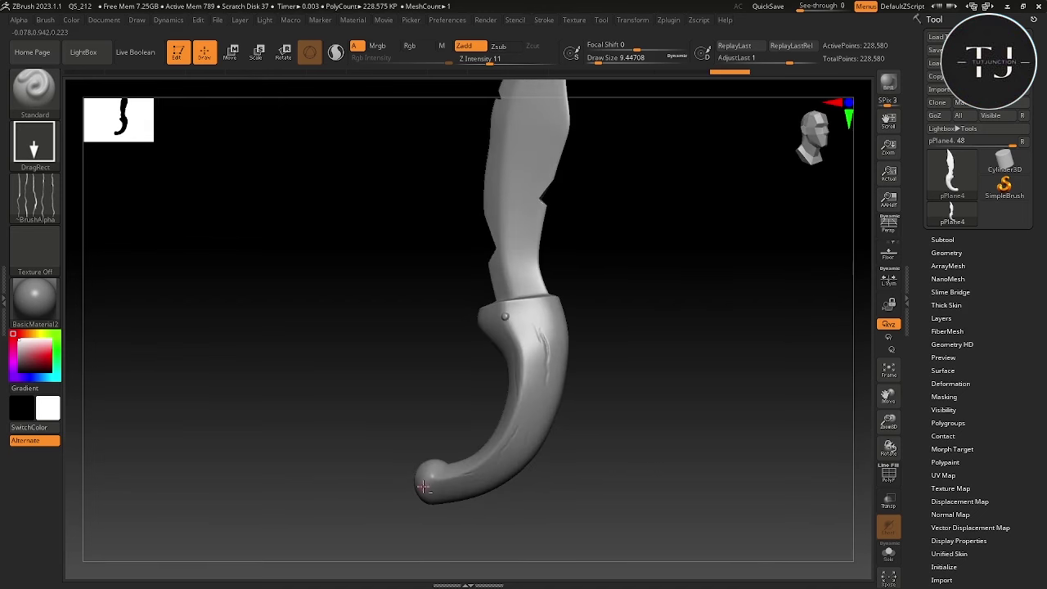
mouse_move(548, 449)
mouse_down()
mouse_move(580, 411)
mouse_move(638, 437)
mouse_move(481, 427)
mouse_move(657, 355)
mouse_move(621, 317)
mouse_up()
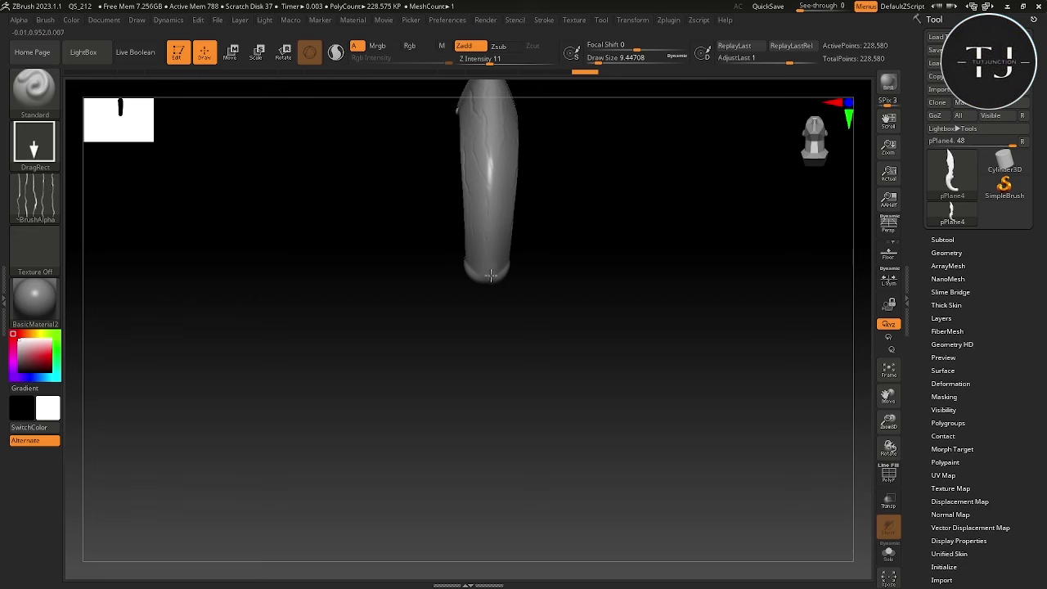
mouse_move(495, 279)
mouse_down()
mouse_move(626, 275)
mouse_move(711, 374)
mouse_move(704, 358)
mouse_move(808, 418)
mouse_move(627, 401)
mouse_move(603, 274)
mouse_move(630, 297)
mouse_move(617, 504)
mouse_move(624, 211)
mouse_move(711, 368)
mouse_move(664, 486)
mouse_move(630, 458)
mouse_up()
- Clear the alpha, switch to a freehand stroke and pick the hPolish brush
click(35, 196)
click(89, 206)
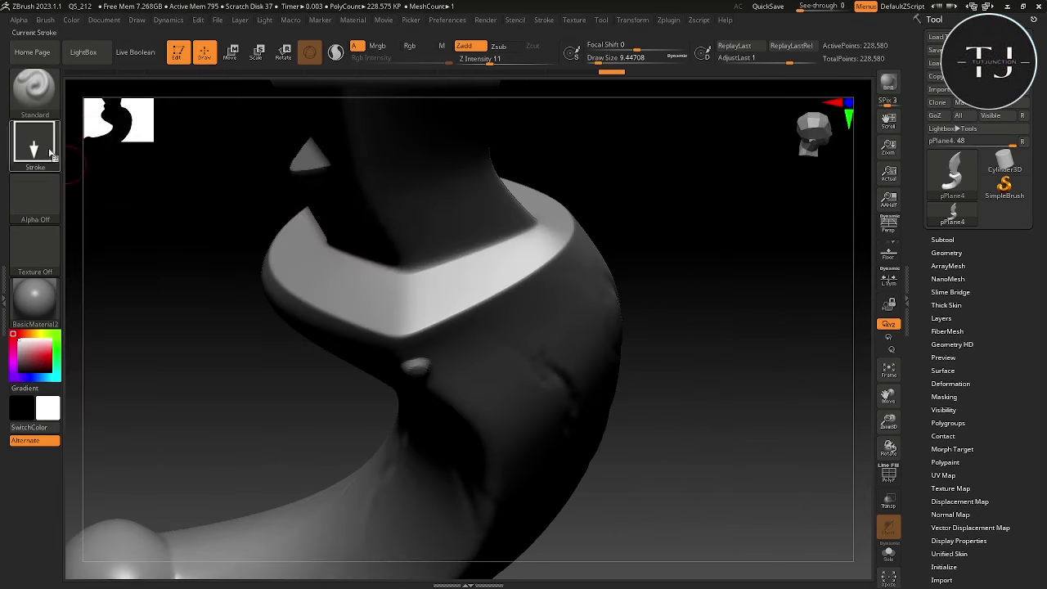
click(34, 143)
click(215, 157)
key(b)
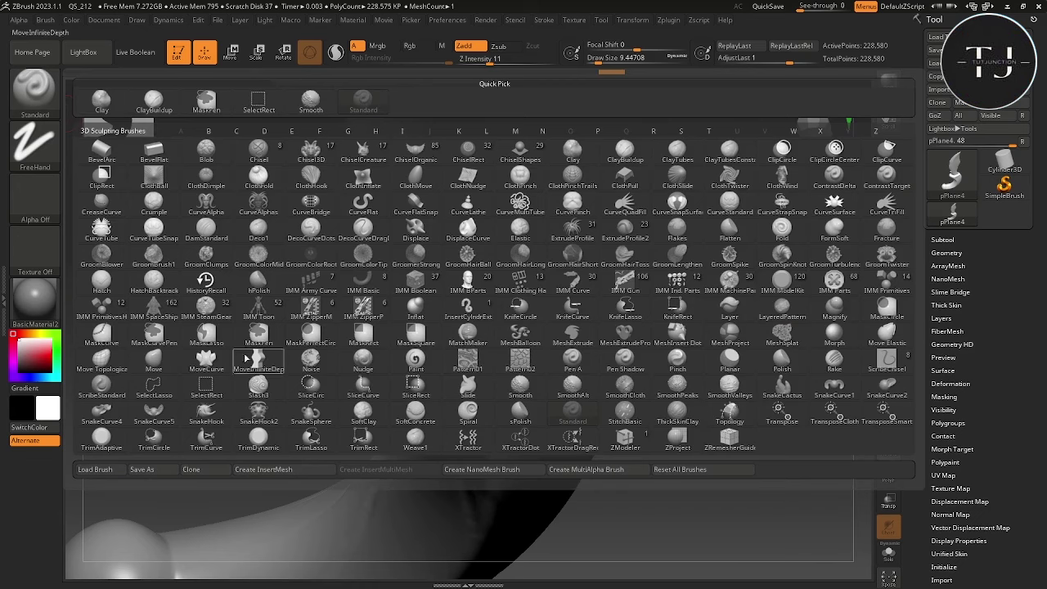
click(259, 280)
- Polish flat, hard-edged bevels along the collar's rim
mouse_move(552, 369)
mouse_down()
mouse_move(526, 275)
mouse_move(775, 537)
mouse_move(618, 385)
mouse_move(632, 383)
mouse_up()
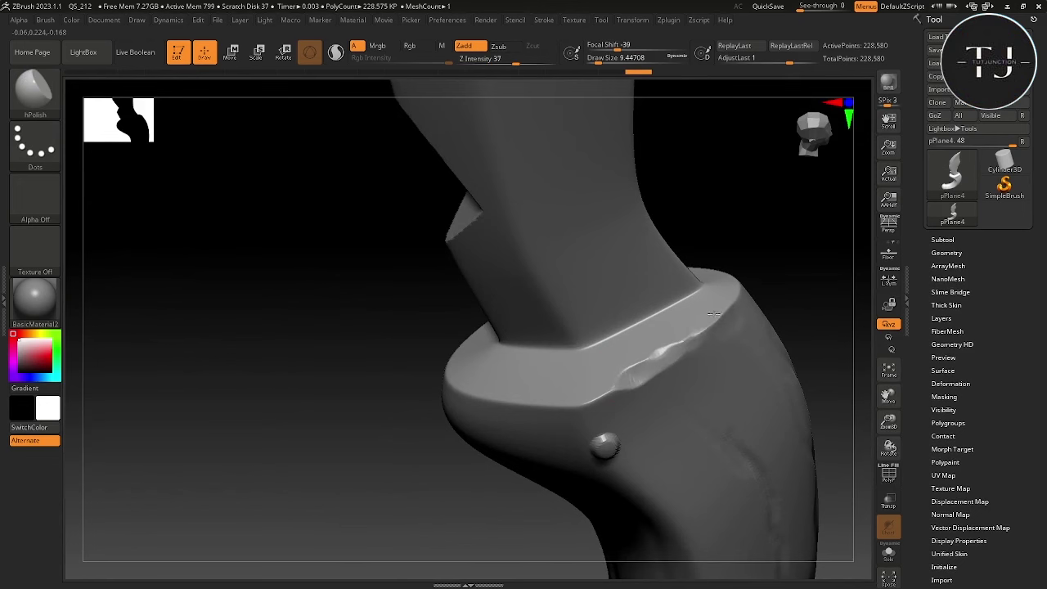
drag(425, 367, 334, 367)
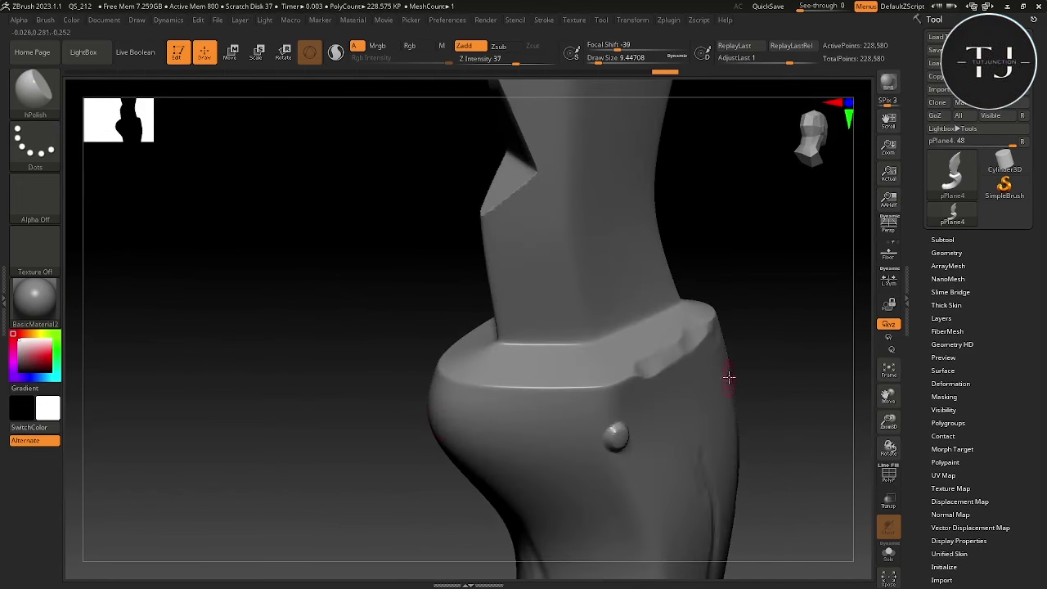
mouse_move(506, 387)
mouse_down()
mouse_move(490, 383)
mouse_move(520, 382)
mouse_up()
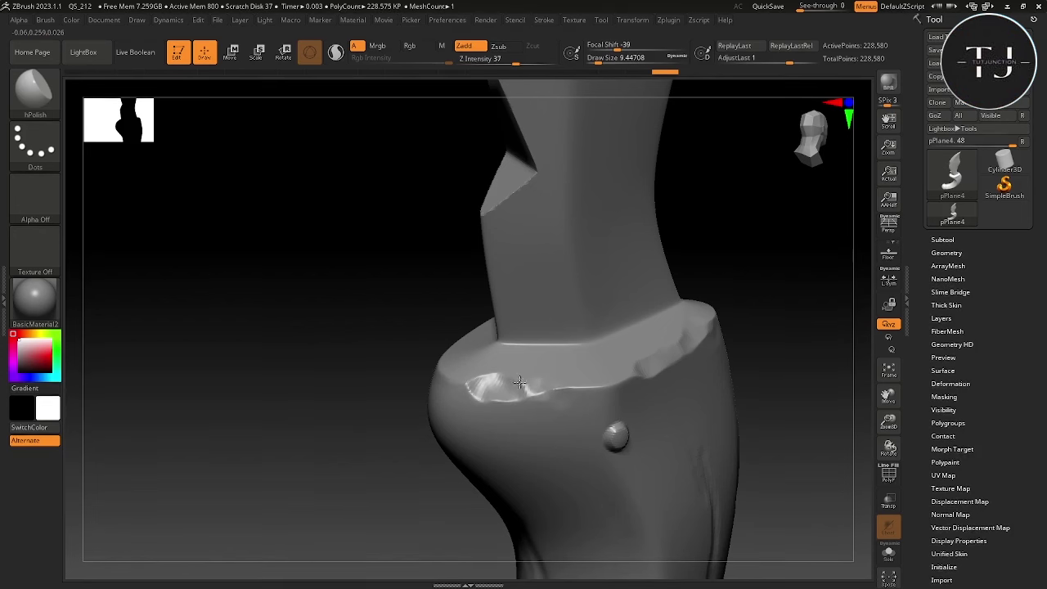
mouse_move(588, 390)
mouse_down()
mouse_move(540, 386)
mouse_move(583, 391)
mouse_up()
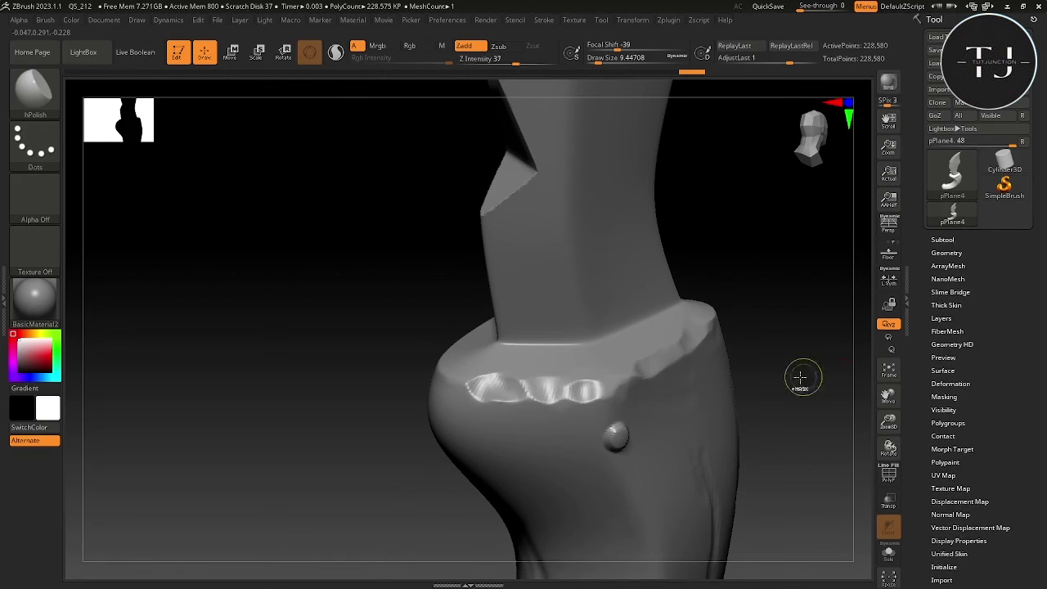
- Polish the handle's top edge into a flat bevel along its full length
mouse_move(799, 374)
alt+mouse_down()
mouse_move(684, 397)
mouse_move(654, 360)
mouse_move(732, 397)
mouse_move(712, 399)
mouse_move(373, 373)
alt+mouse_up()
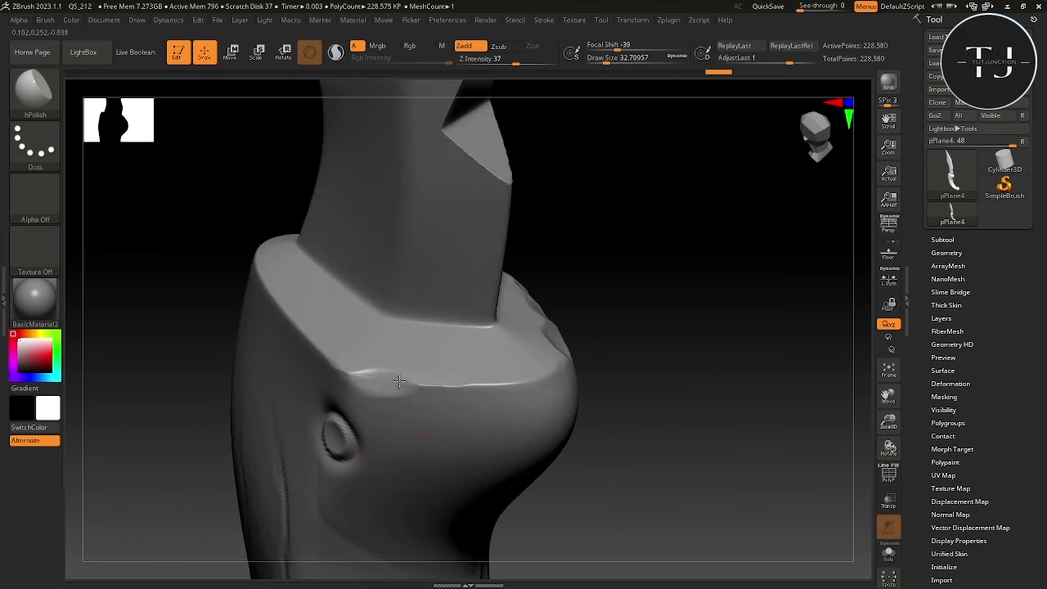
key(bracketright)
key(bracketright)
key(bracketright)
key(bracketleft)
key(bracketleft)
key(bracketleft)
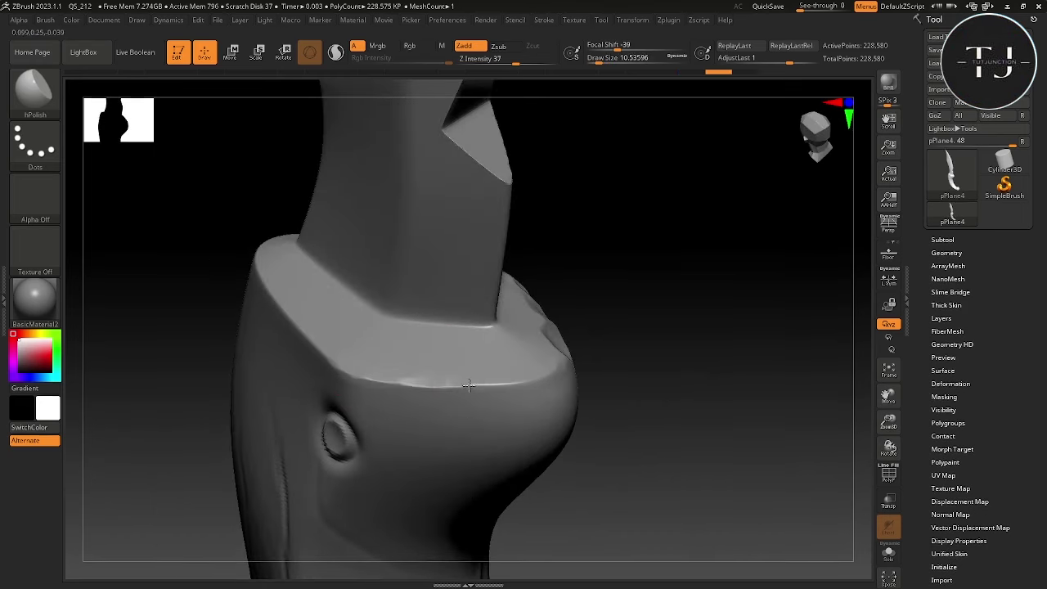
drag(468, 384, 408, 384)
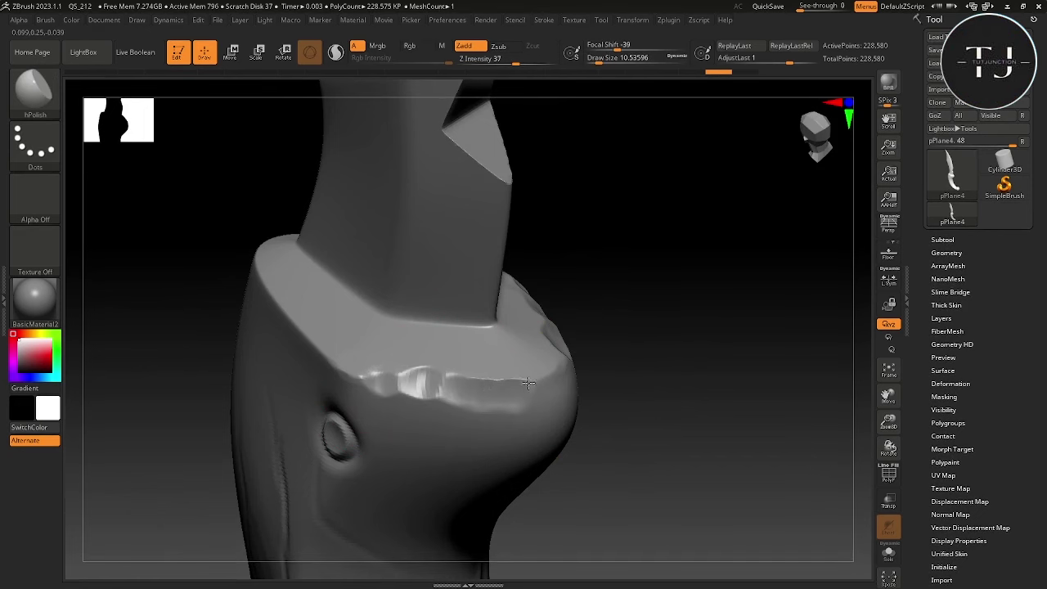
drag(523, 374, 533, 381)
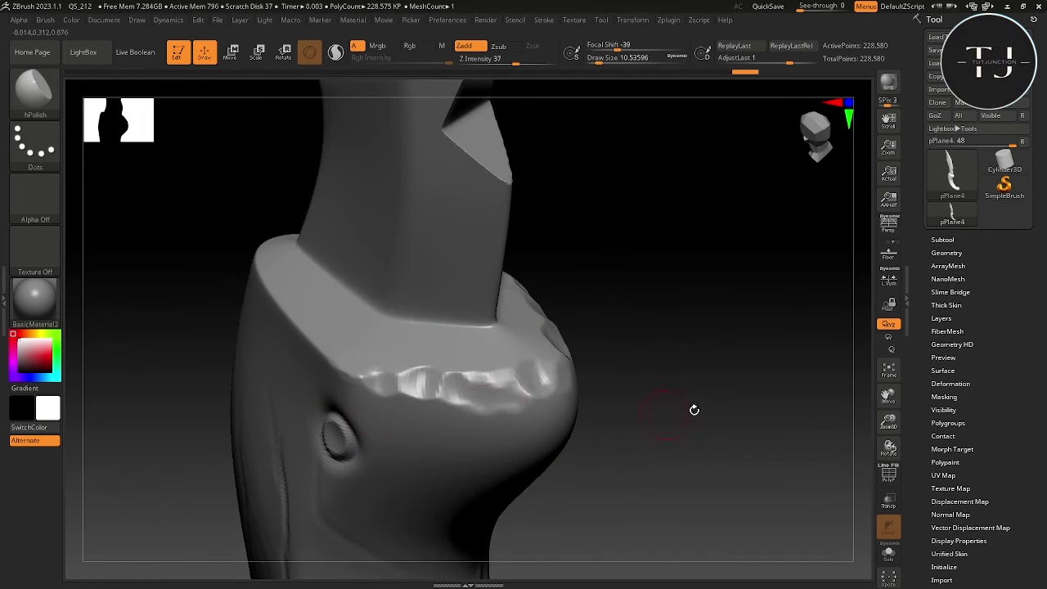
drag(694, 410, 285, 391)
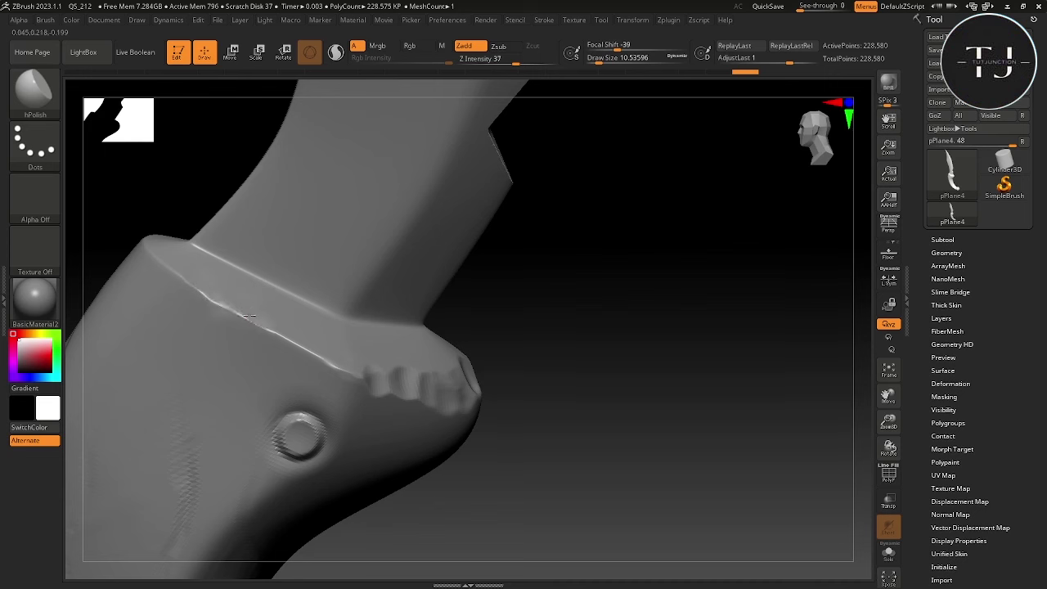
mouse_move(250, 317)
mouse_down()
mouse_move(352, 374)
mouse_move(183, 279)
mouse_up()
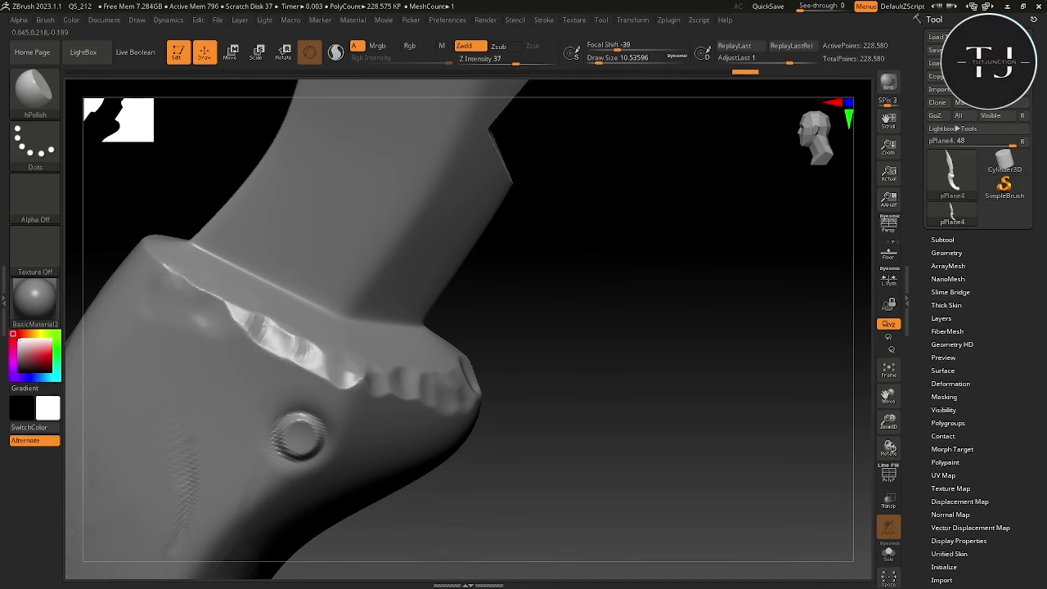
drag(235, 315, 147, 258)
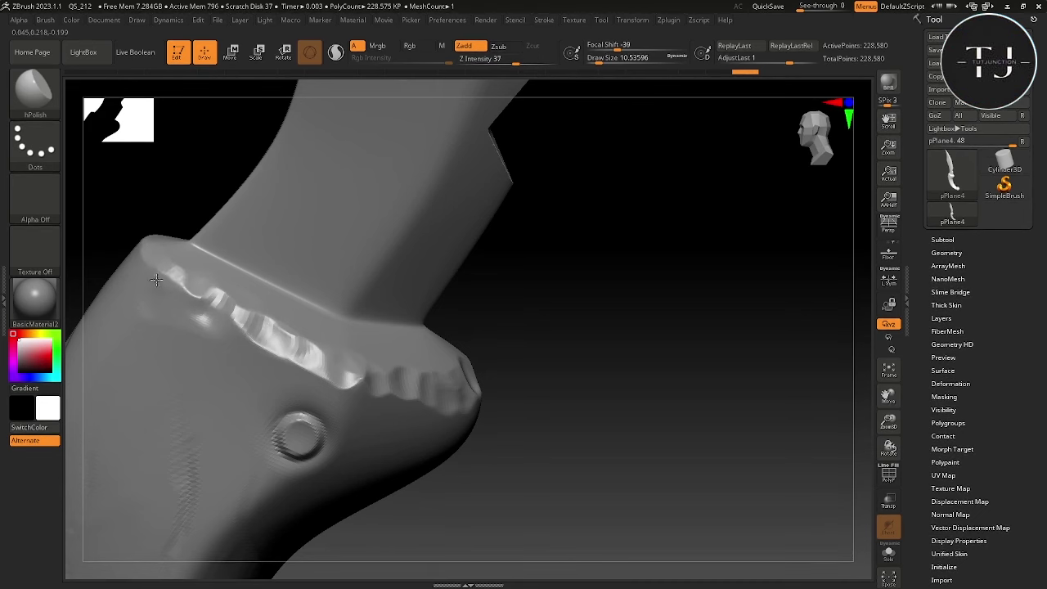
mouse_move(155, 279)
ctrl+right_down()
mouse_move(426, 330)
mouse_move(296, 390)
mouse_move(338, 306)
mouse_move(671, 414)
mouse_move(689, 451)
mouse_move(760, 406)
mouse_move(706, 346)
mouse_move(556, 363)
mouse_move(573, 320)
mouse_move(535, 372)
ctrl+right_up()
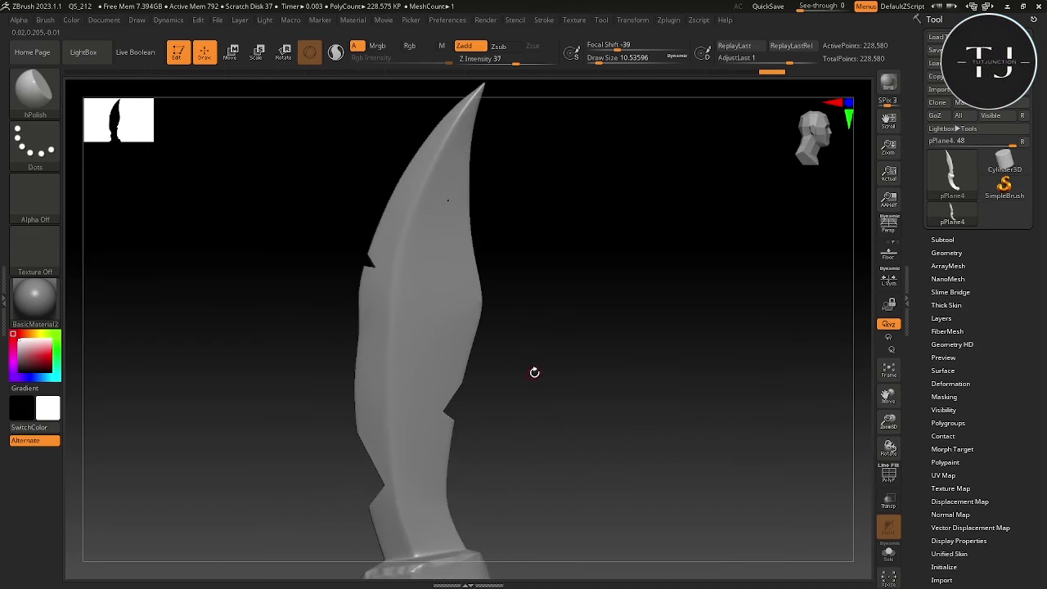
click(50, 90)
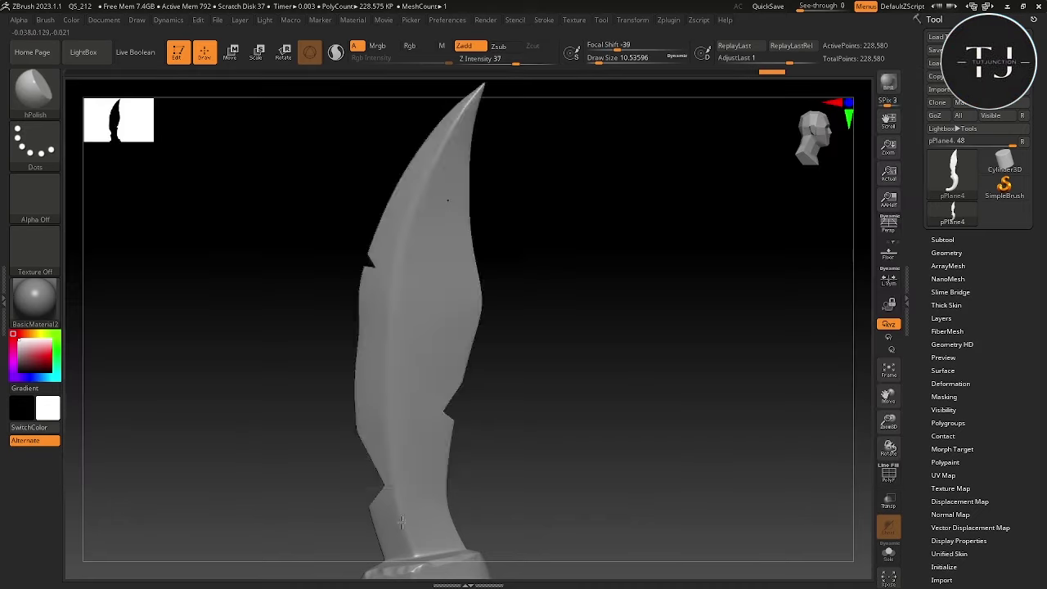
mouse_move(366, 221)
ctrl+right_down()
mouse_move(532, 275)
mouse_move(584, 360)
ctrl+right_up()
key(shift+f)
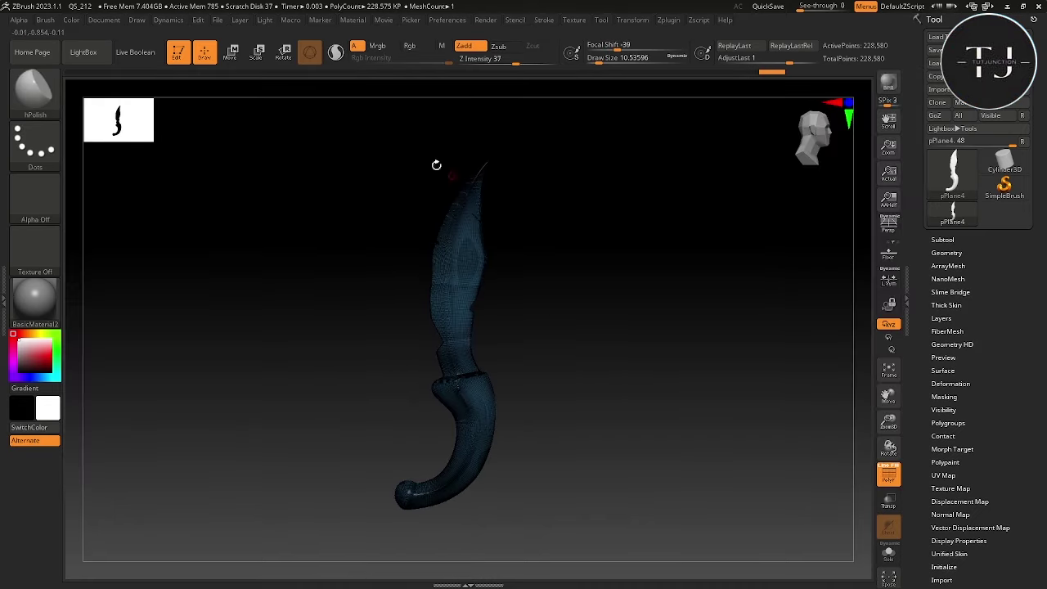
ctrl+drag(331, 118, 572, 376)
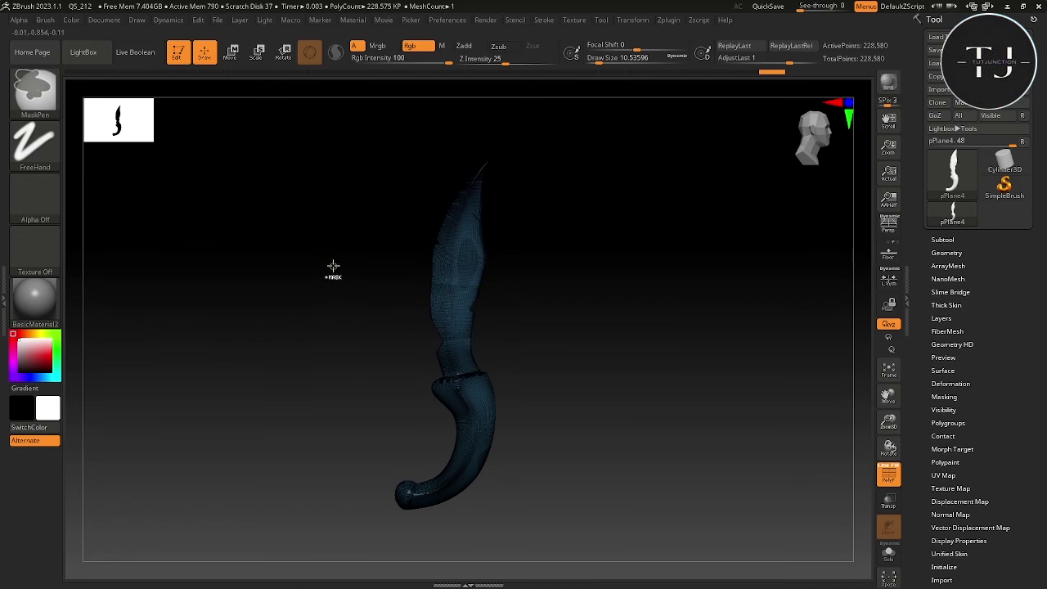
key(shift+f)
right_drag(666, 415, 675, 383)
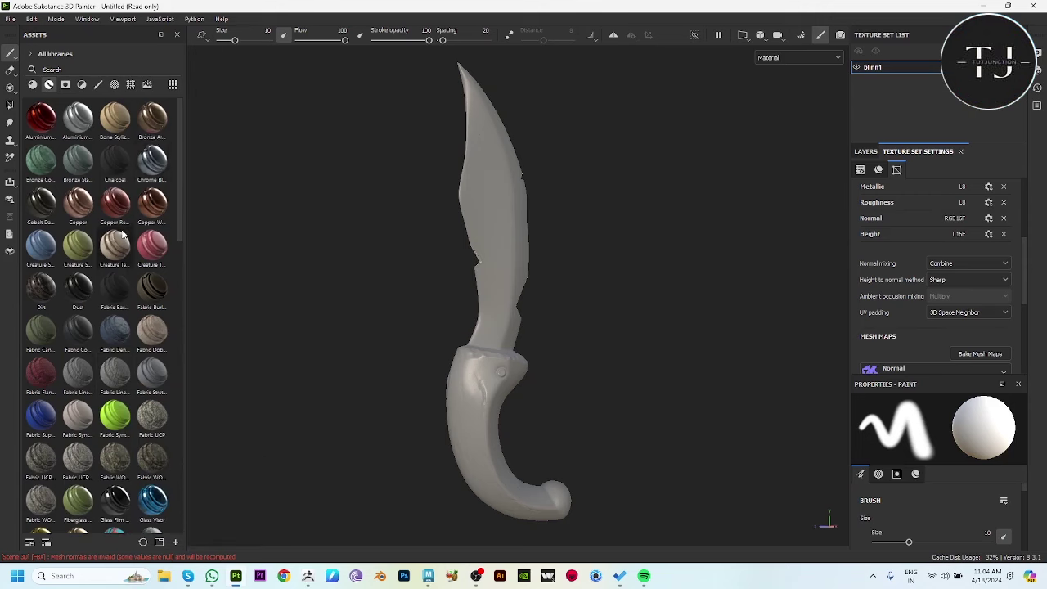
- Apply the Bronze Armor smart material to the knife and expand its layers
drag(152, 119, 512, 176)
alt+drag(614, 342, 640, 397)
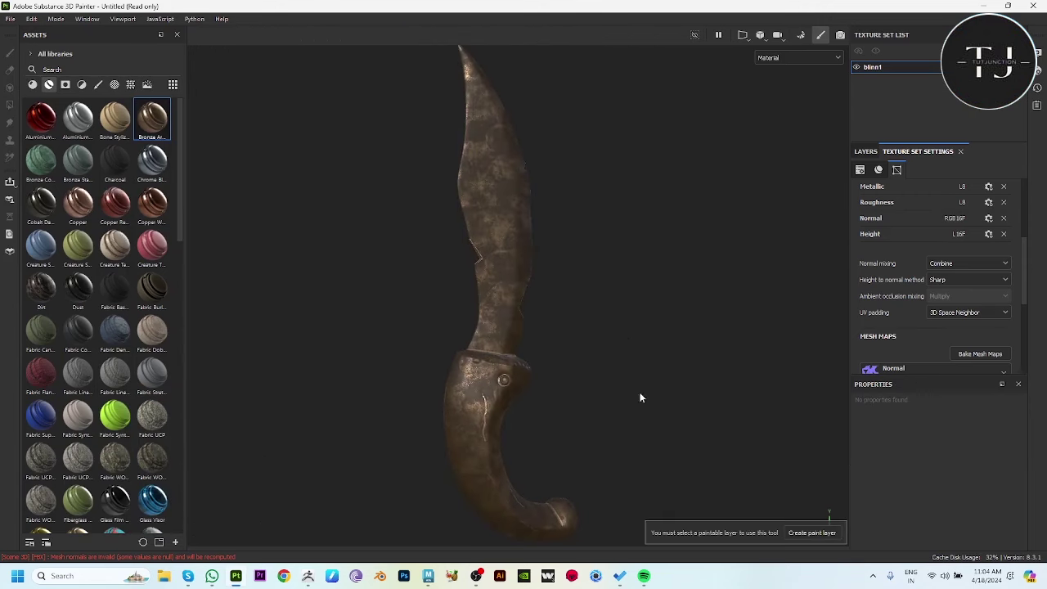
click(867, 151)
click(870, 192)
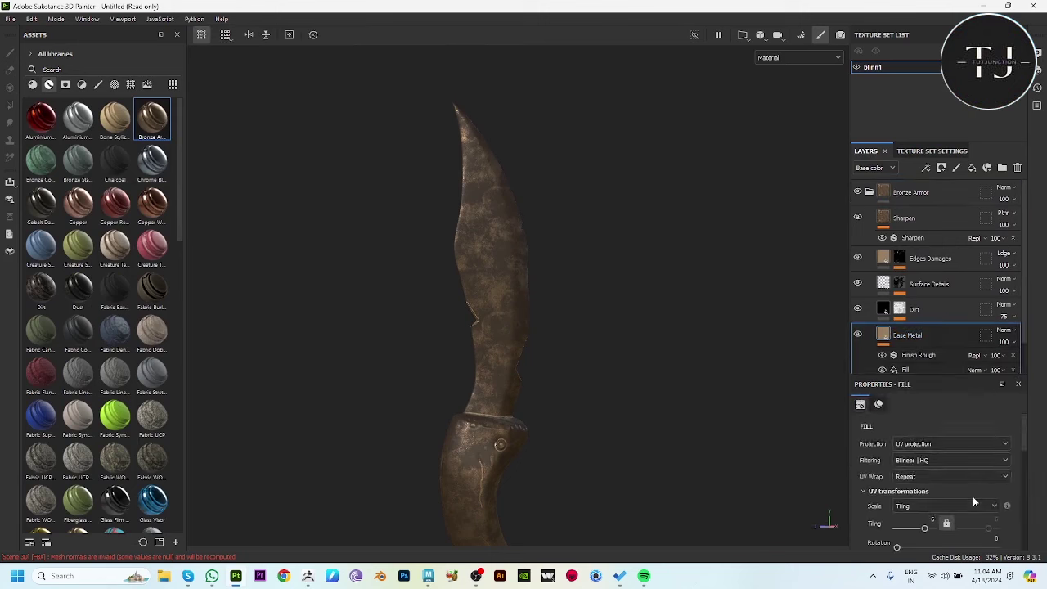
scroll(973, 496, down, 5)
scroll(983, 512, down, 2)
- Make the Base Metal layer's base colour dark grey
click(949, 525)
drag(929, 479, 836, 477)
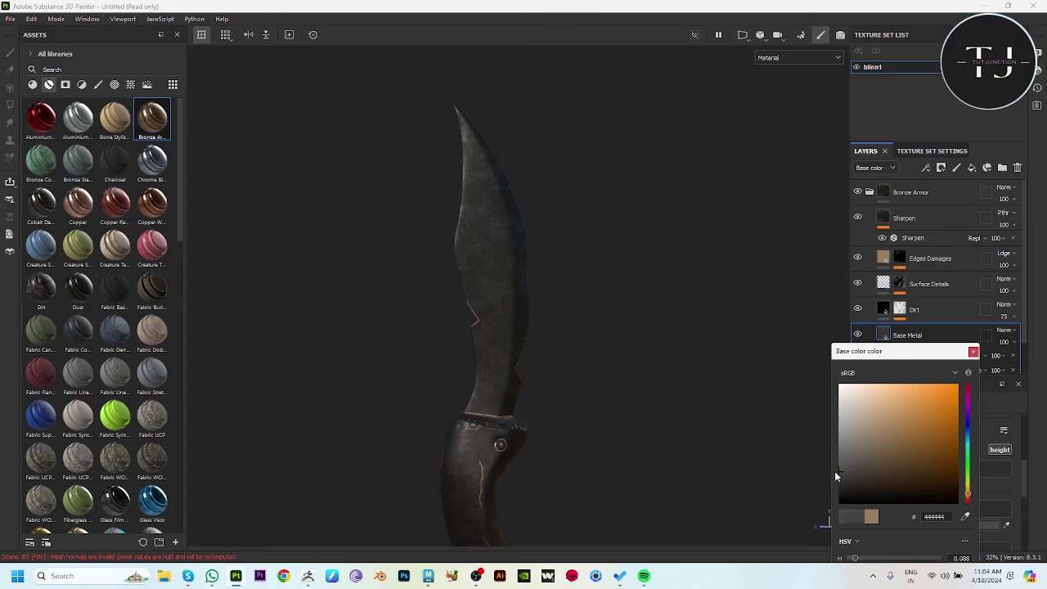
mouse_move(736, 459)
alt+mouse_down()
mouse_move(617, 434)
mouse_move(572, 409)
mouse_move(551, 376)
mouse_move(716, 331)
mouse_move(649, 313)
mouse_move(666, 318)
mouse_move(191, 360)
mouse_move(584, 416)
mouse_move(627, 395)
mouse_move(679, 428)
mouse_move(558, 367)
mouse_move(573, 364)
alt+mouse_up()
click(972, 351)
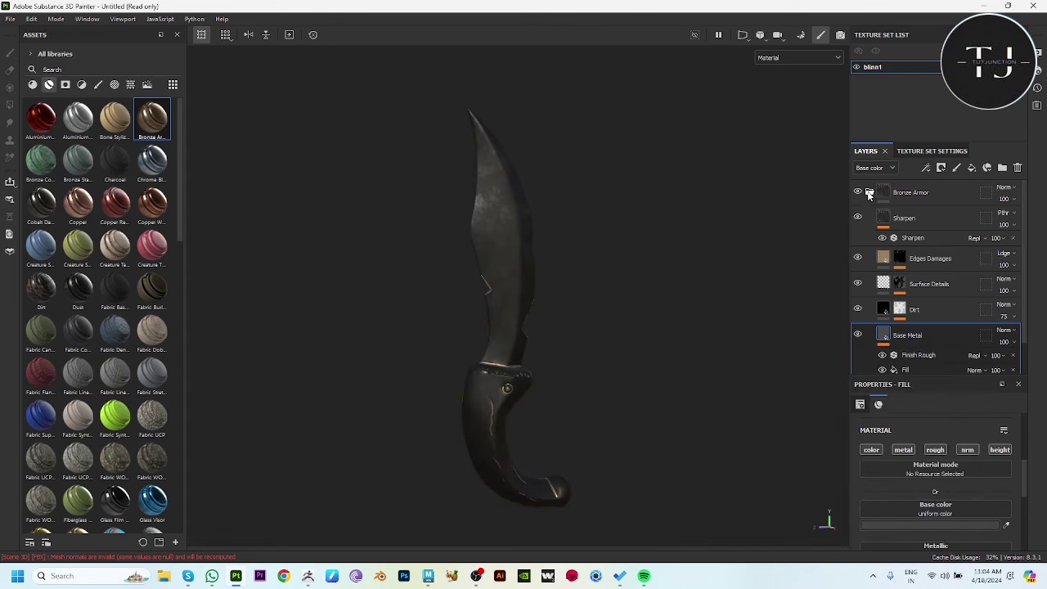
- Recolour the Edges Damages layer to orange-copper A56430, then collapse the folder
click(930, 258)
click(935, 523)
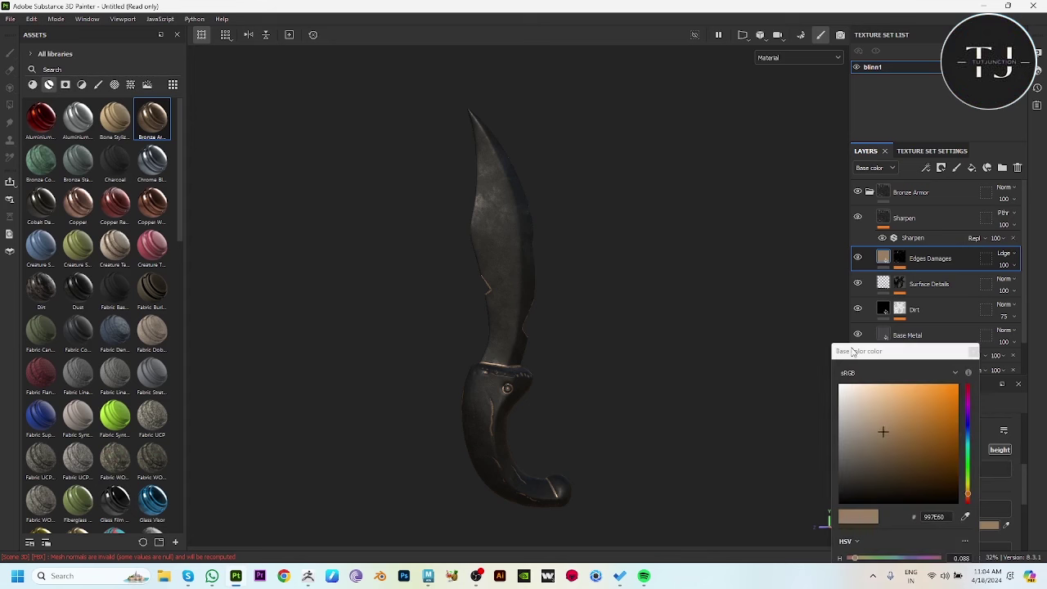
drag(967, 421, 971, 394)
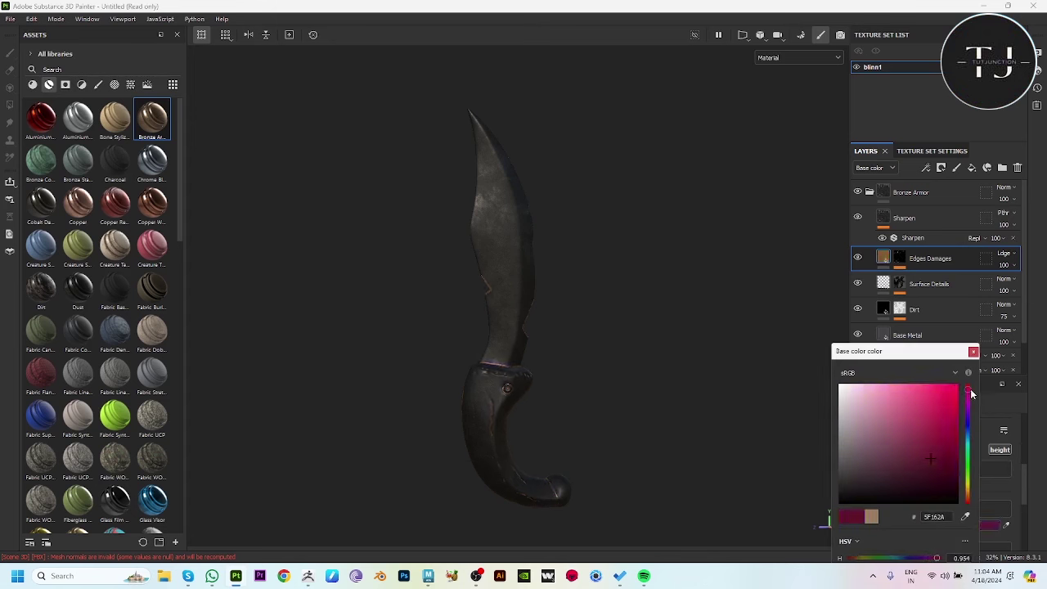
click(967, 495)
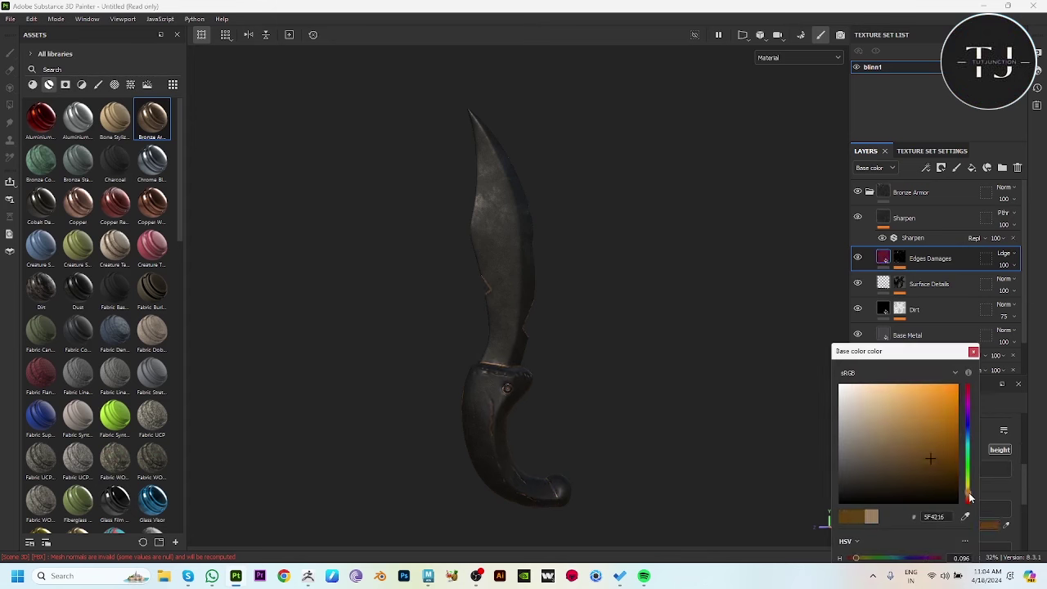
click(922, 422)
alt+drag(716, 349, 639, 412)
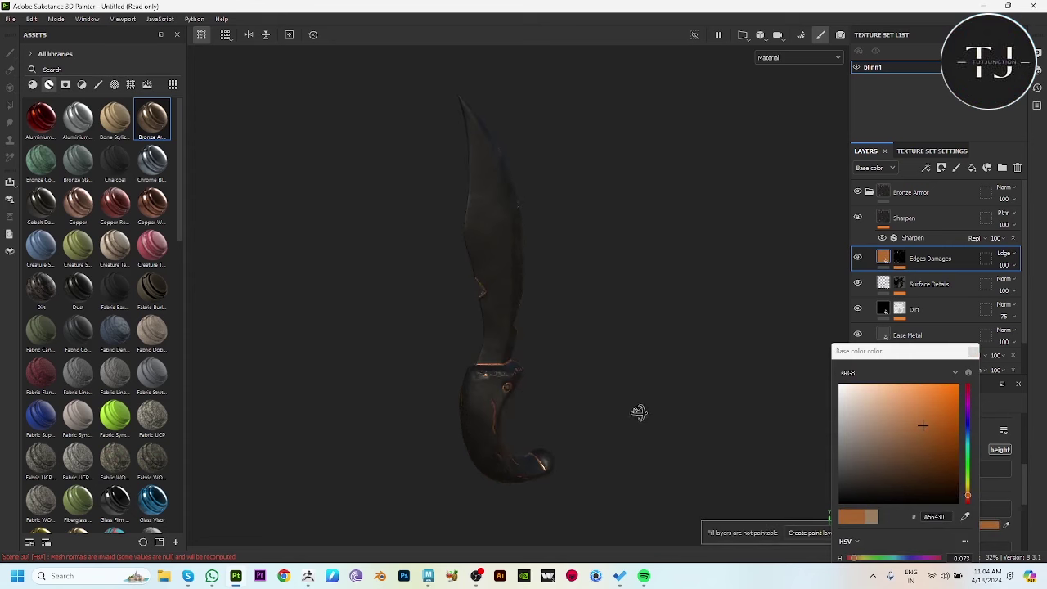
click(974, 352)
click(870, 191)
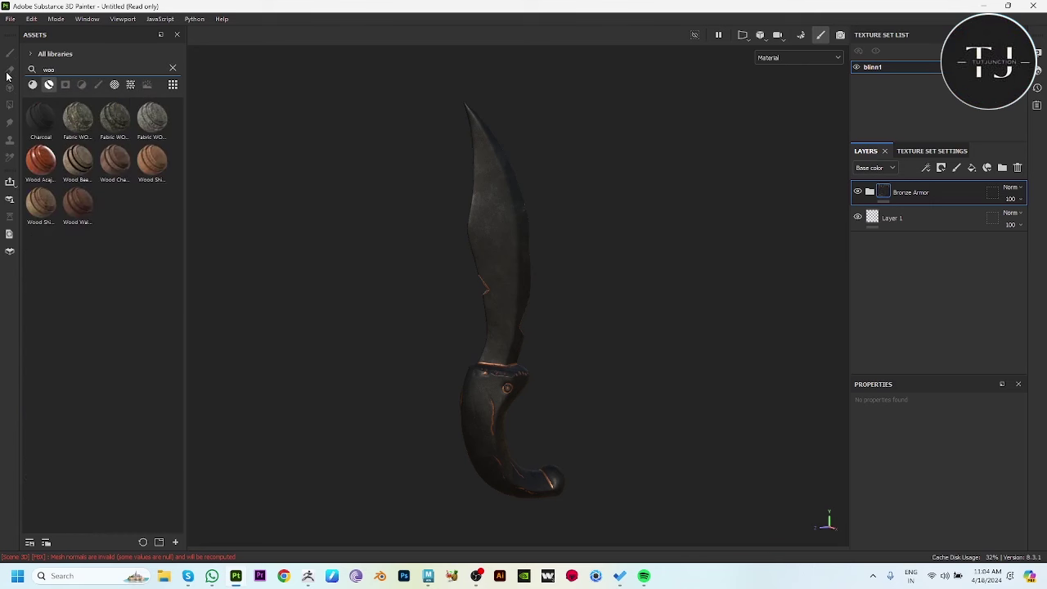
- Try the Steel Dark Aged and Steel Scratched materials on the knife, undoing both
scroll(147, 319, down, 3)
scroll(140, 350, down, 3)
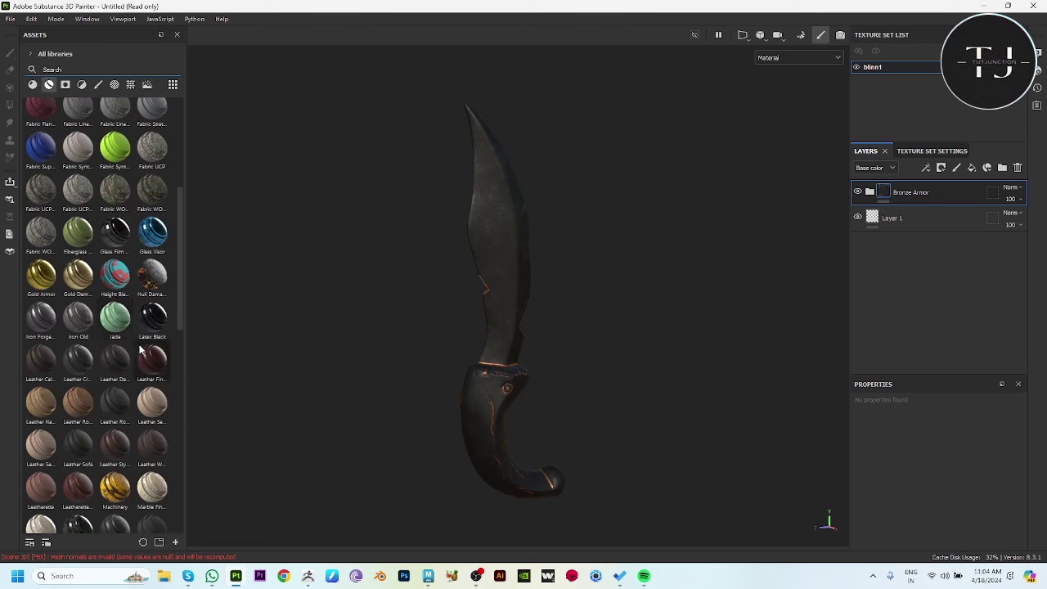
scroll(99, 398, down, 4)
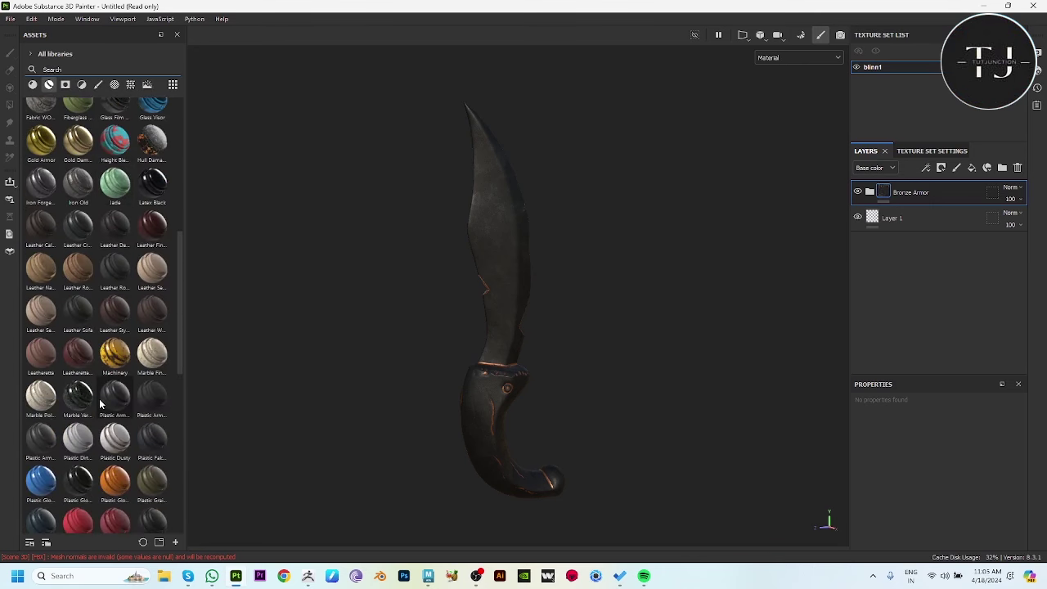
scroll(99, 398, down, 5)
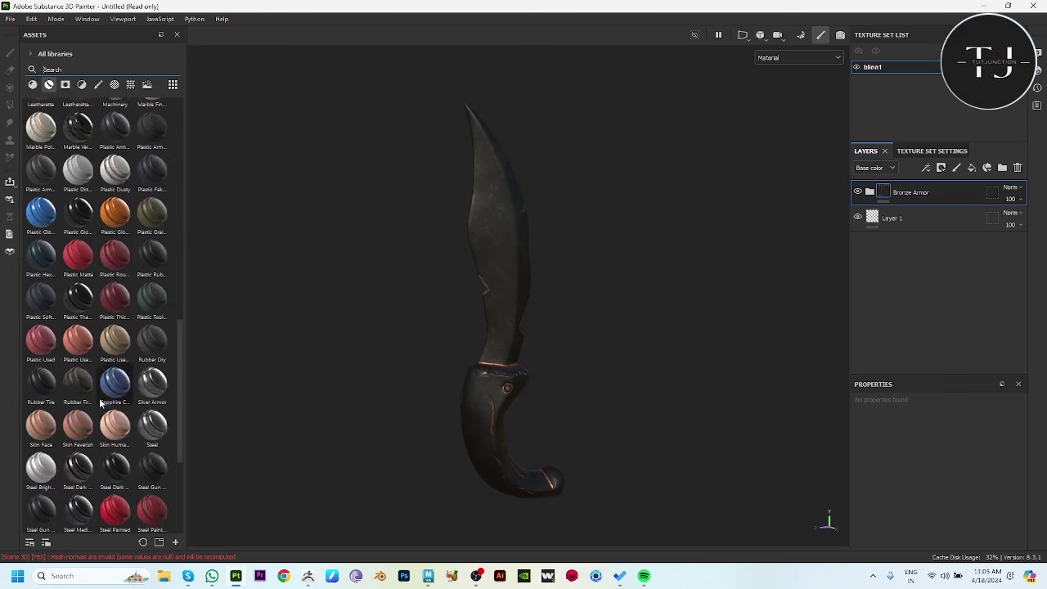
click(85, 469)
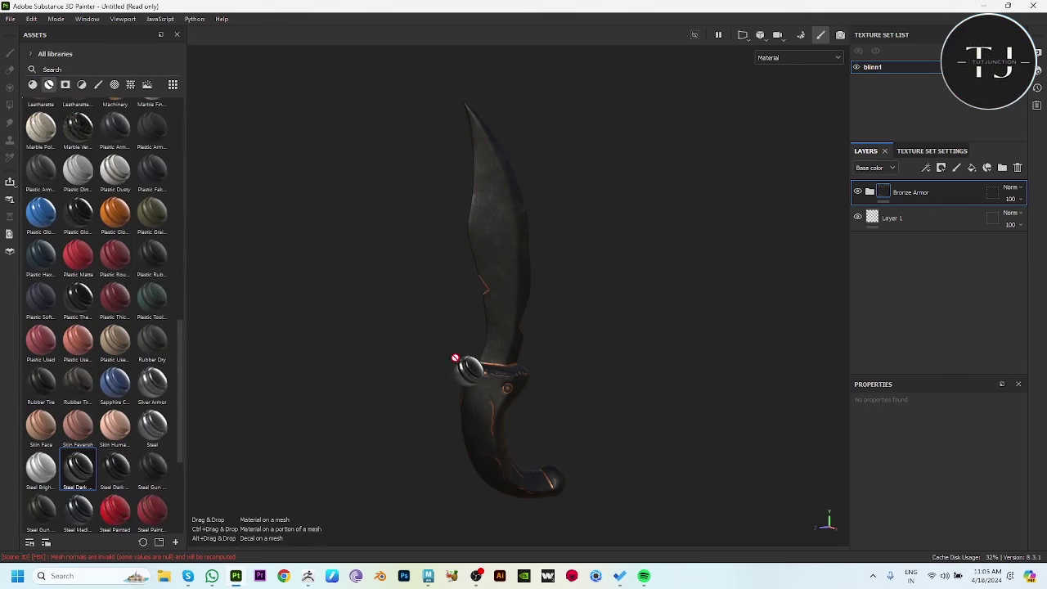
drag(84, 468, 462, 368)
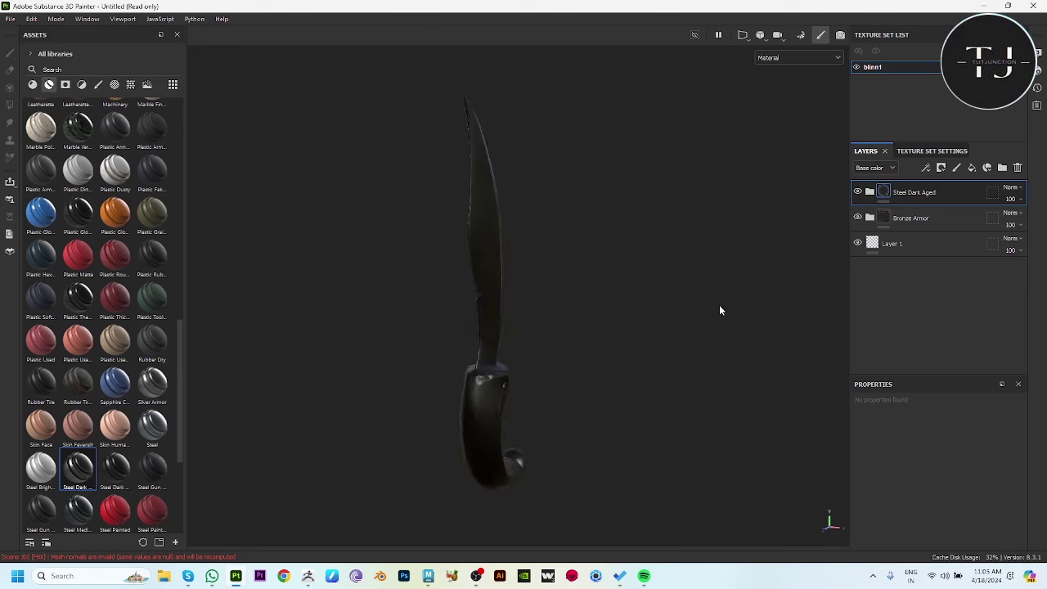
key(ctrl+z)
scroll(114, 436, down, 3)
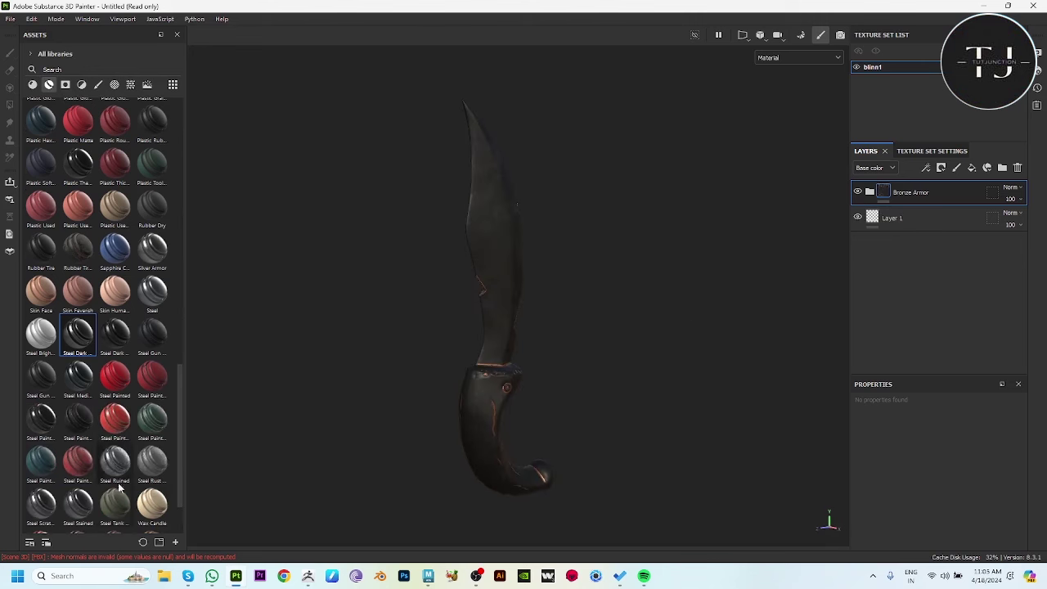
drag(40, 518, 506, 287)
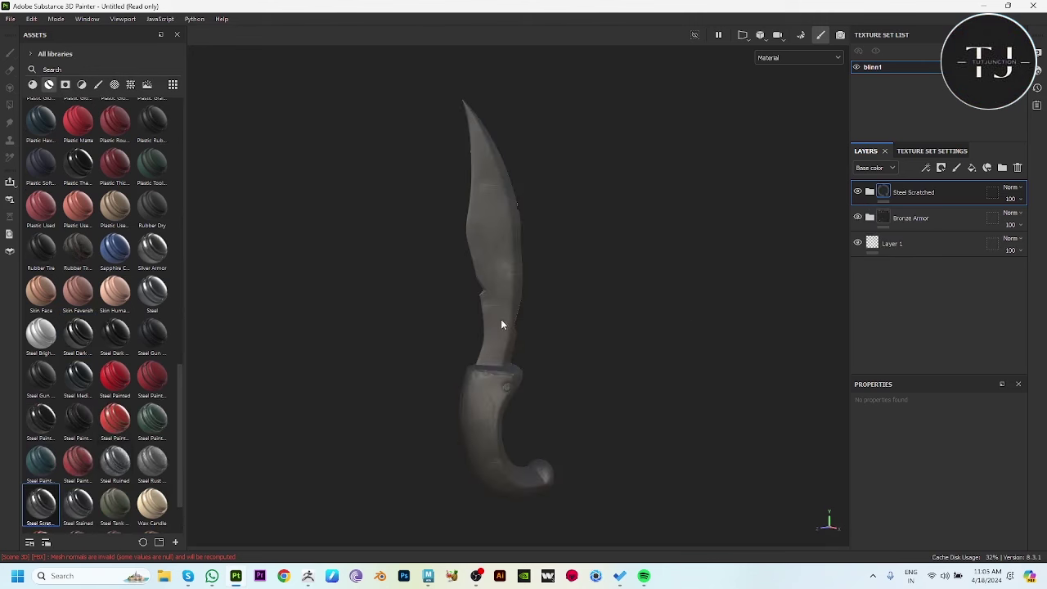
key(ctrl+z)
- Drop Iron Raw Damaged from all materials onto the knife as a new fill layer
scroll(131, 325, up, 1)
scroll(123, 320, up, 1)
scroll(117, 314, up, 6)
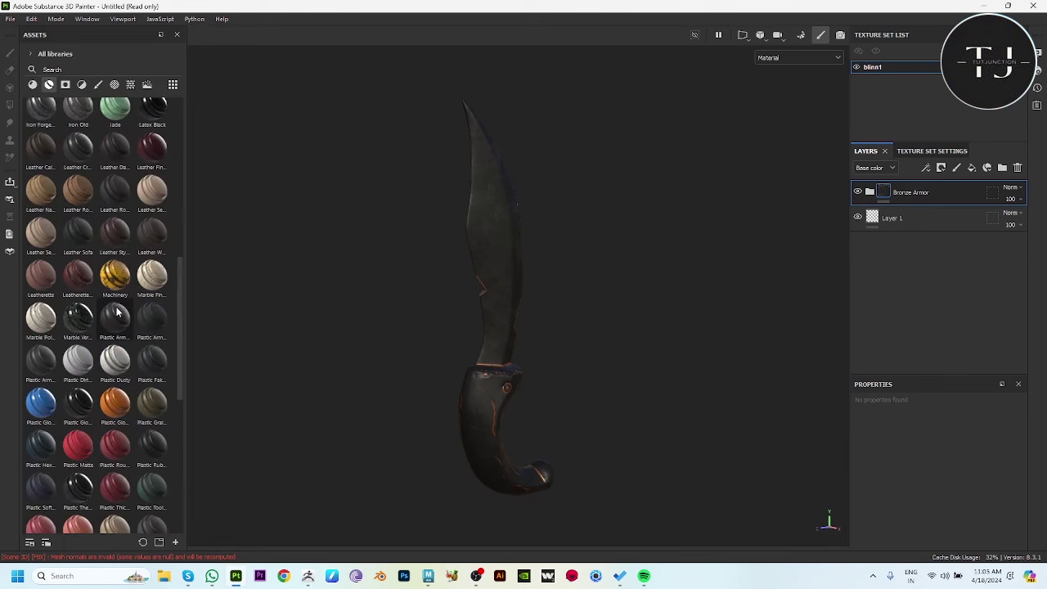
scroll(157, 373, up, 4)
scroll(159, 362, up, 2)
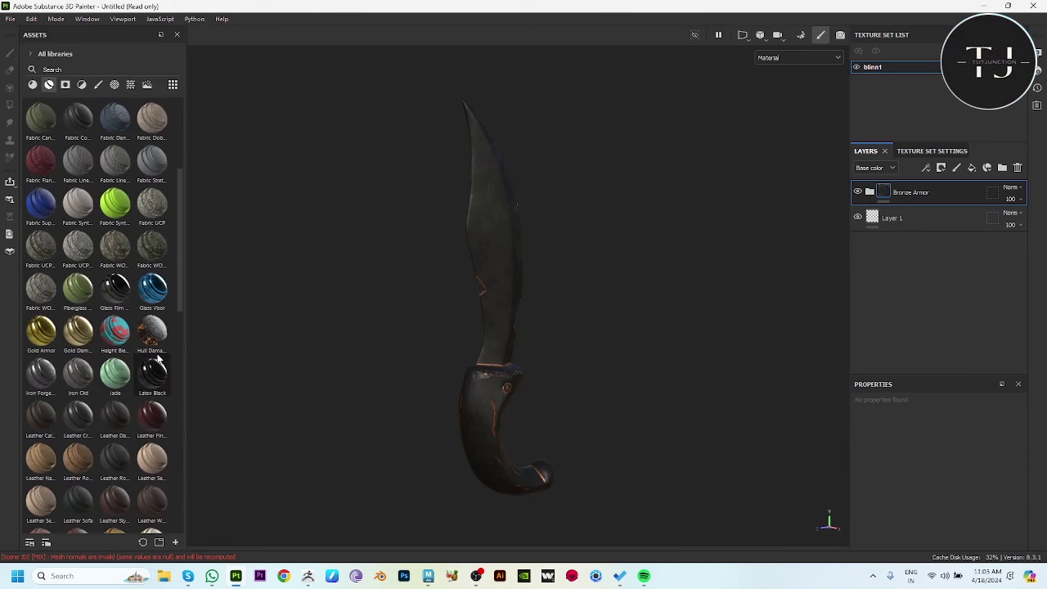
click(32, 85)
scroll(160, 353, down, 2)
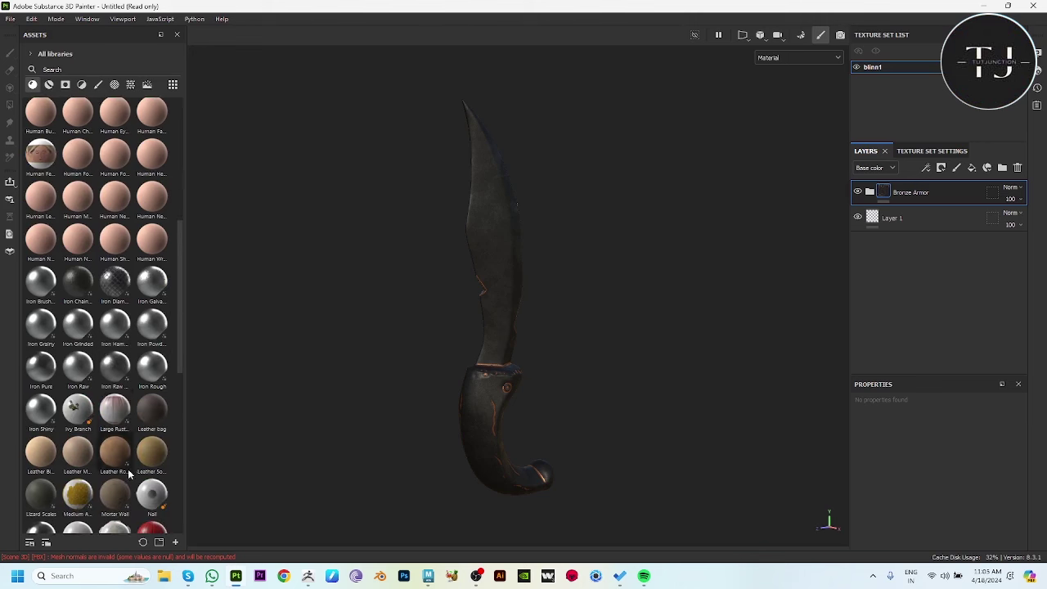
drag(115, 364, 491, 205)
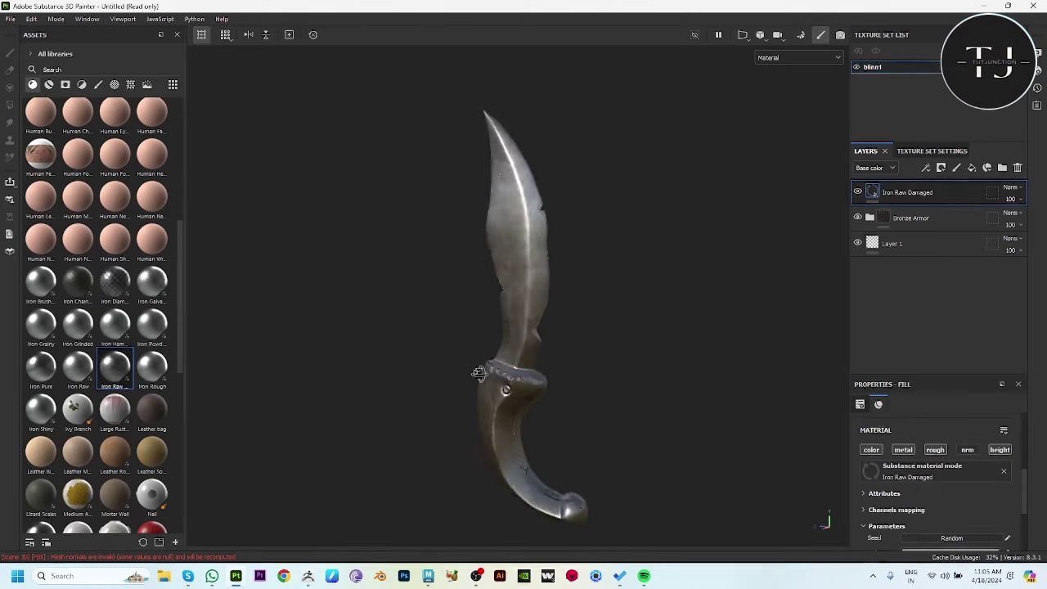
- Switch assets to smart masks and test the edge-wear and Paint Old masks, undoing each
mouse_move(477, 369)
alt+mouse_down()
mouse_move(570, 346)
mouse_move(552, 322)
alt+mouse_up()
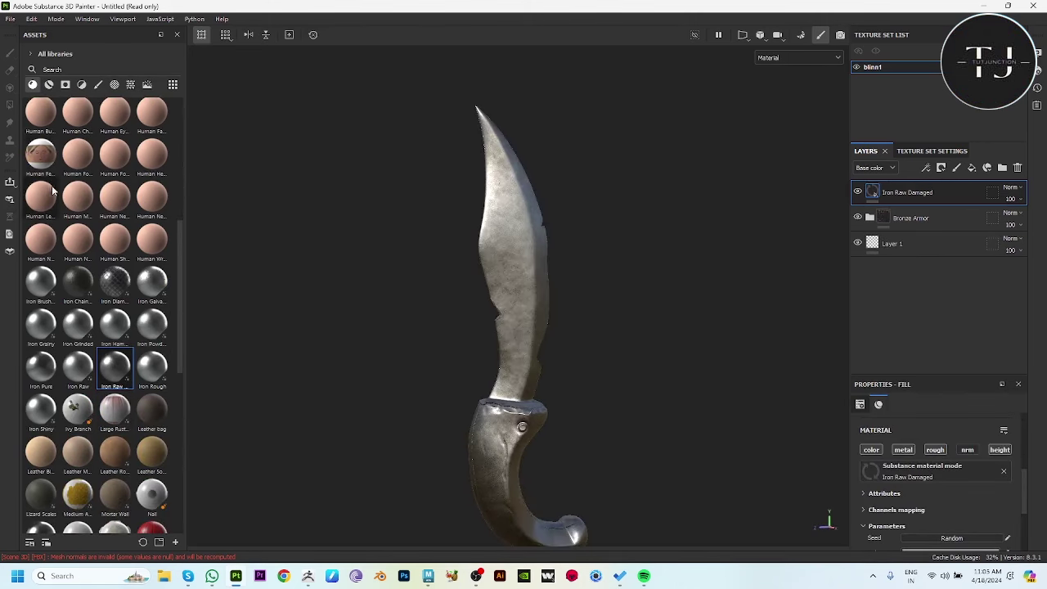
click(49, 84)
click(65, 84)
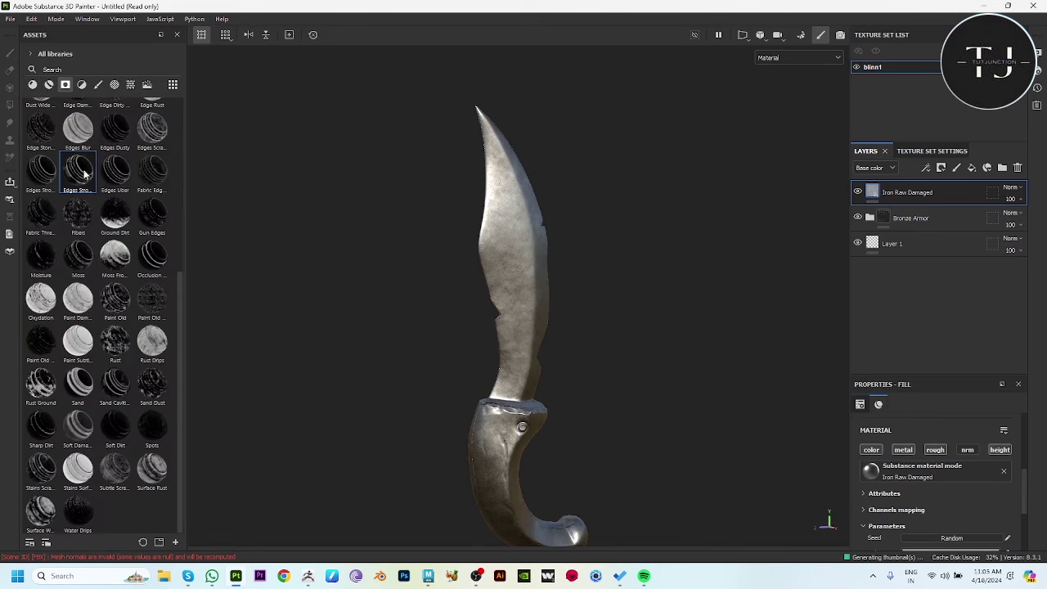
drag(78, 169, 954, 192)
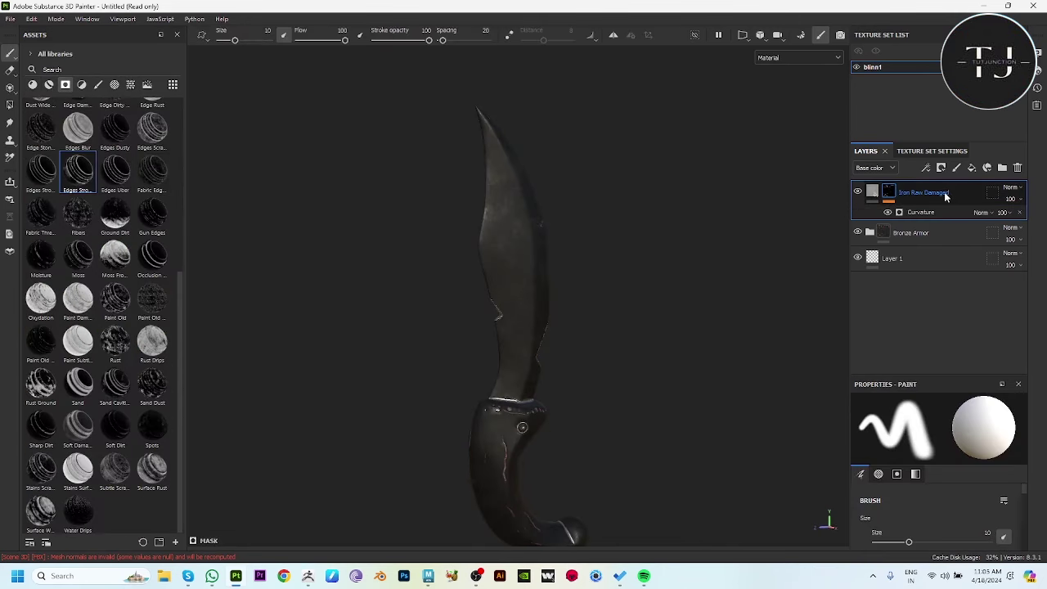
alt+drag(708, 299, 608, 334)
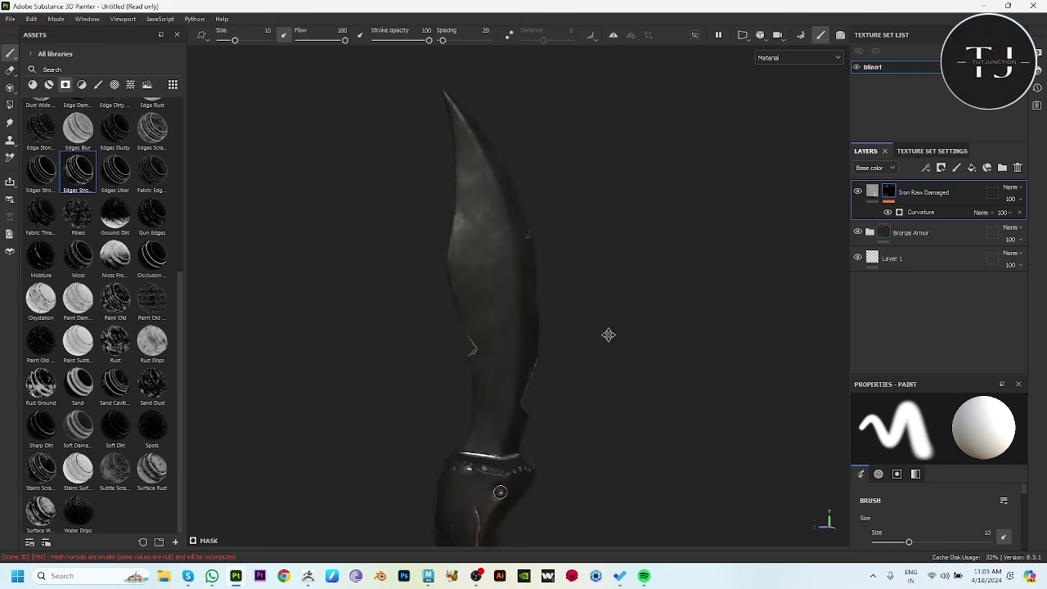
key(ctrl+z)
drag(115, 296, 910, 193)
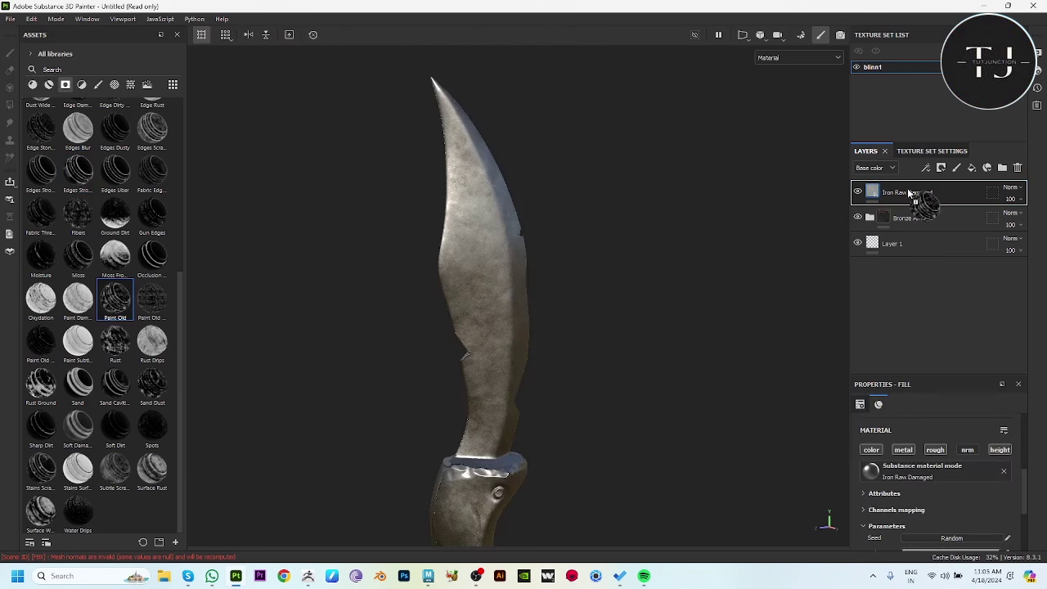
alt+drag(804, 276, 661, 327)
key(ctrl+z)
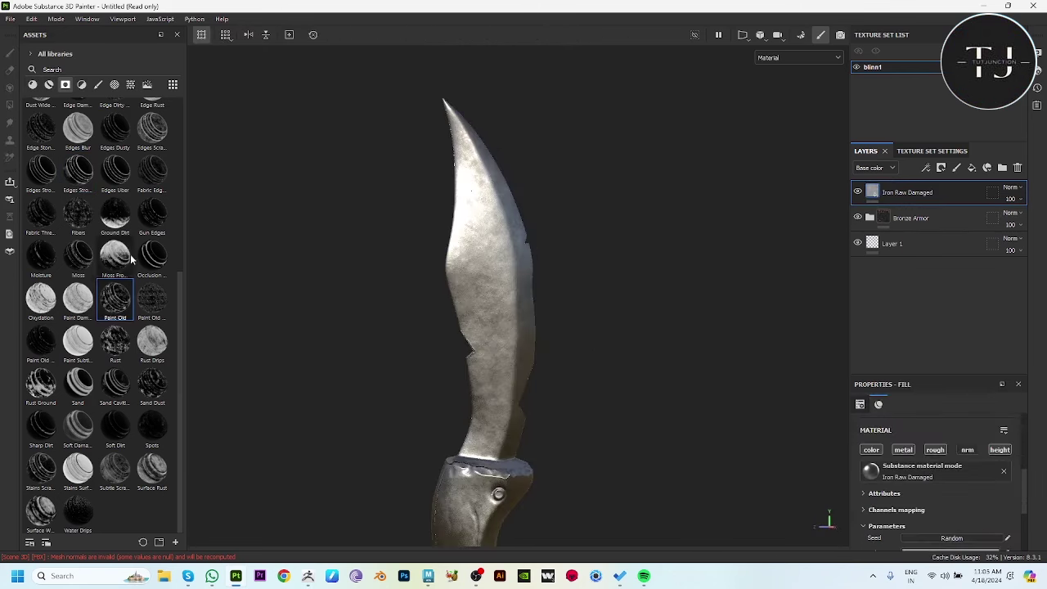
- Try the Moss mask twice, then apply the Occlusion mask to the Iron Raw Damaged layer
drag(131, 259, 908, 193)
key(ctrl+z)
mouse_move(115, 257)
mouse_down()
mouse_move(168, 262)
mouse_move(908, 196)
mouse_up()
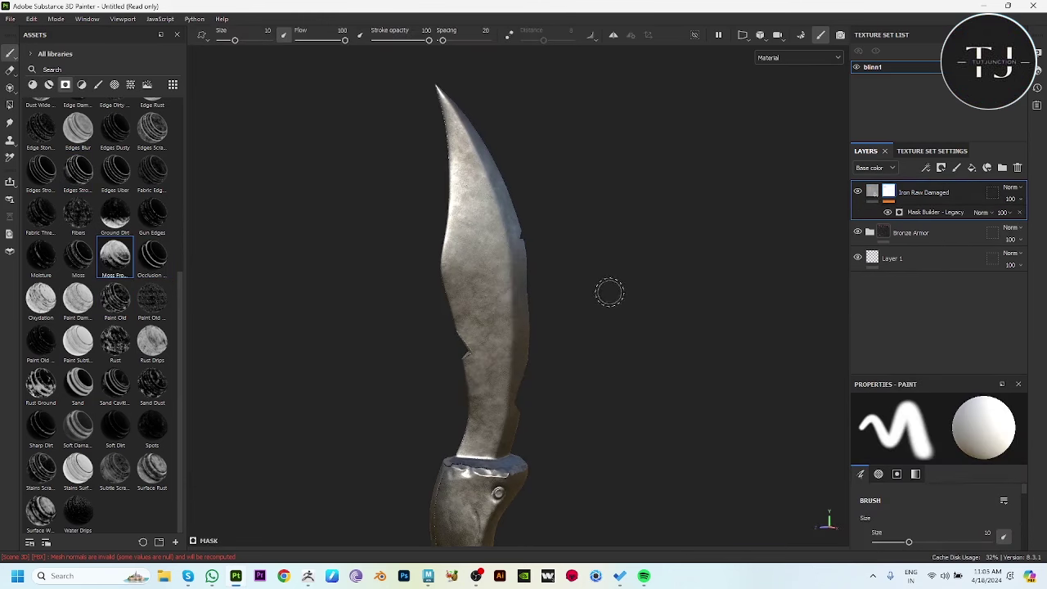
key(ctrl+z)
drag(152, 257, 949, 193)
mouse_move(622, 303)
alt+mouse_down()
mouse_move(545, 306)
mouse_move(959, 267)
mouse_move(320, 287)
mouse_move(587, 374)
mouse_move(589, 267)
alt+mouse_up()
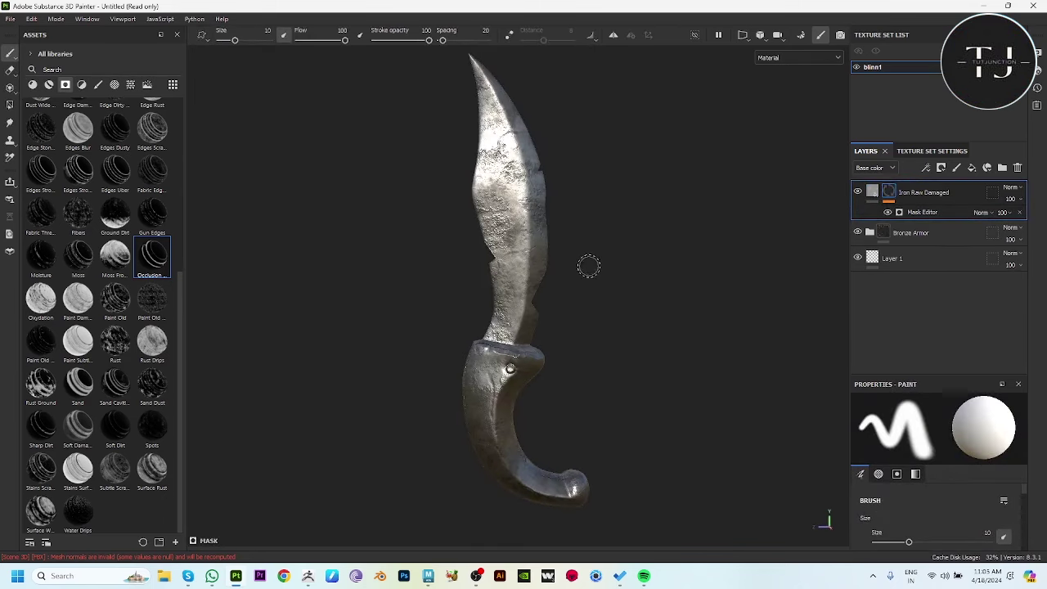
- Set the Iron Raw Damaged fill colour to dark grey 646161 and its roughness to 0.32
click(872, 191)
scroll(927, 486, down, 2)
click(949, 488)
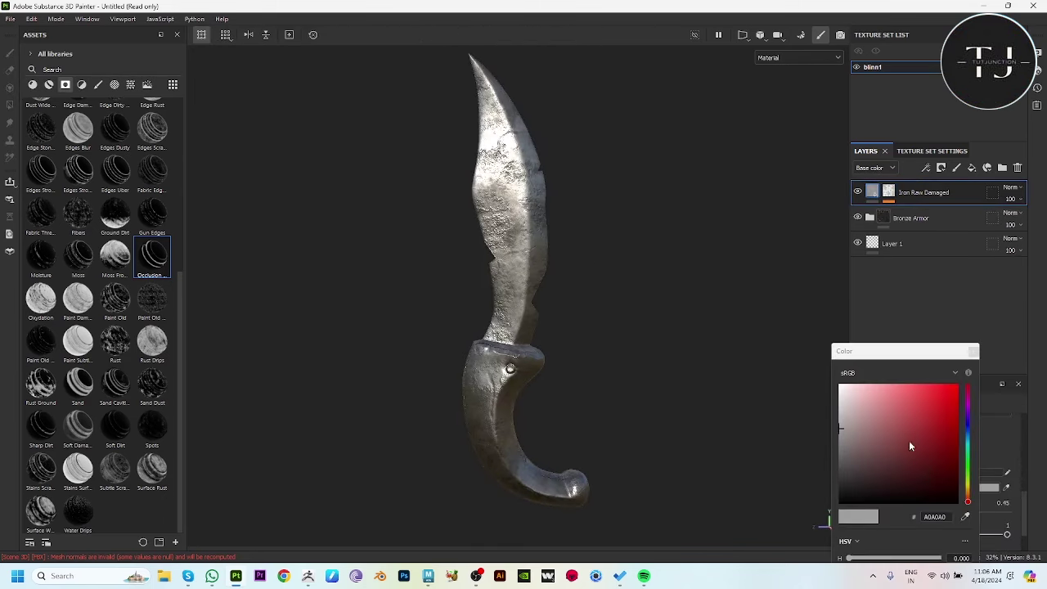
mouse_move(910, 446)
mouse_down()
mouse_move(840, 486)
mouse_move(841, 464)
mouse_up()
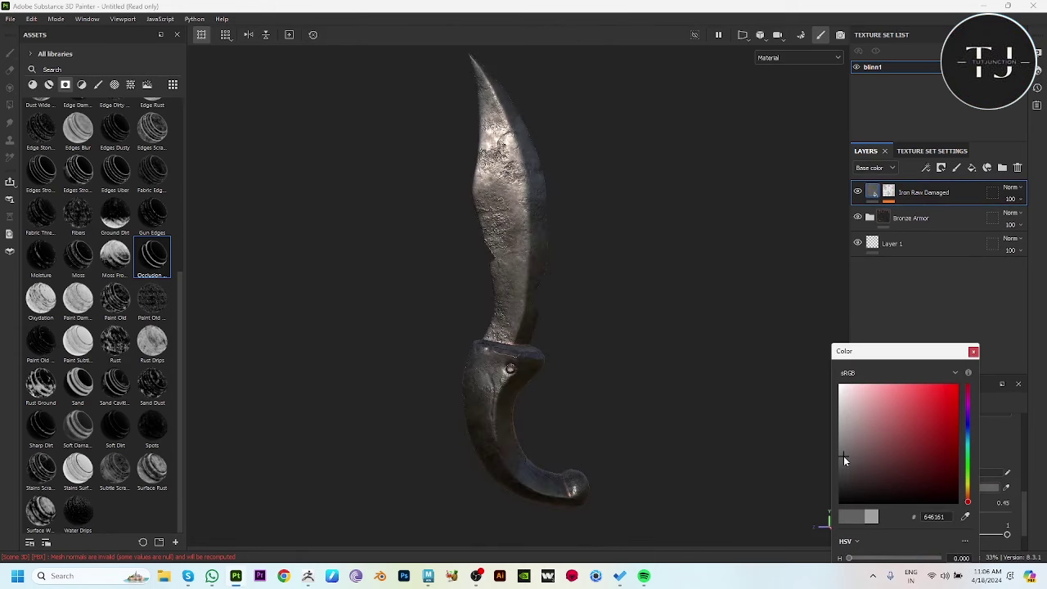
click(972, 351)
alt+drag(431, 367, 636, 402)
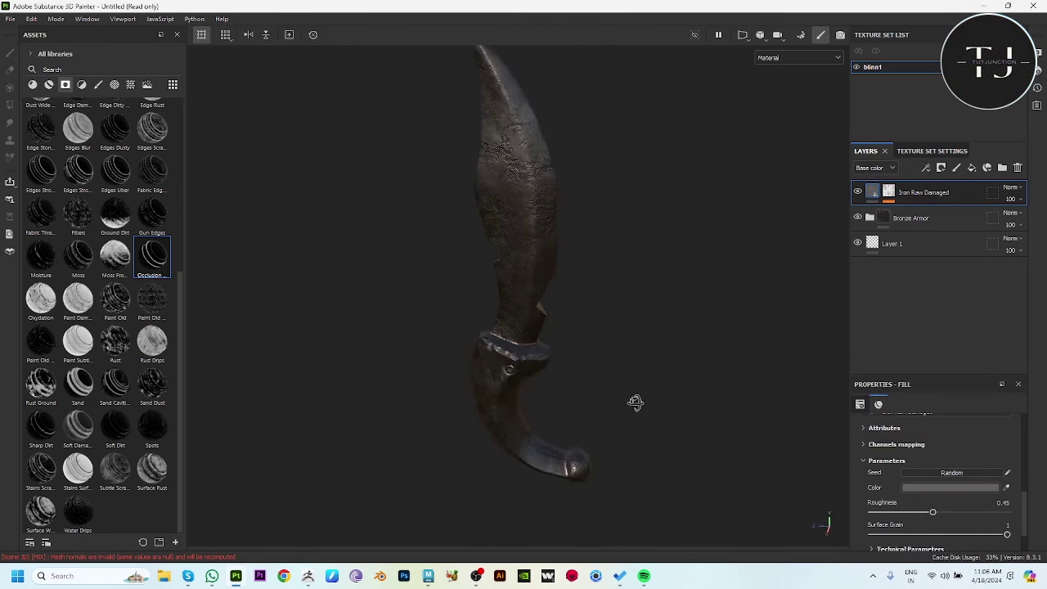
drag(925, 512, 915, 512)
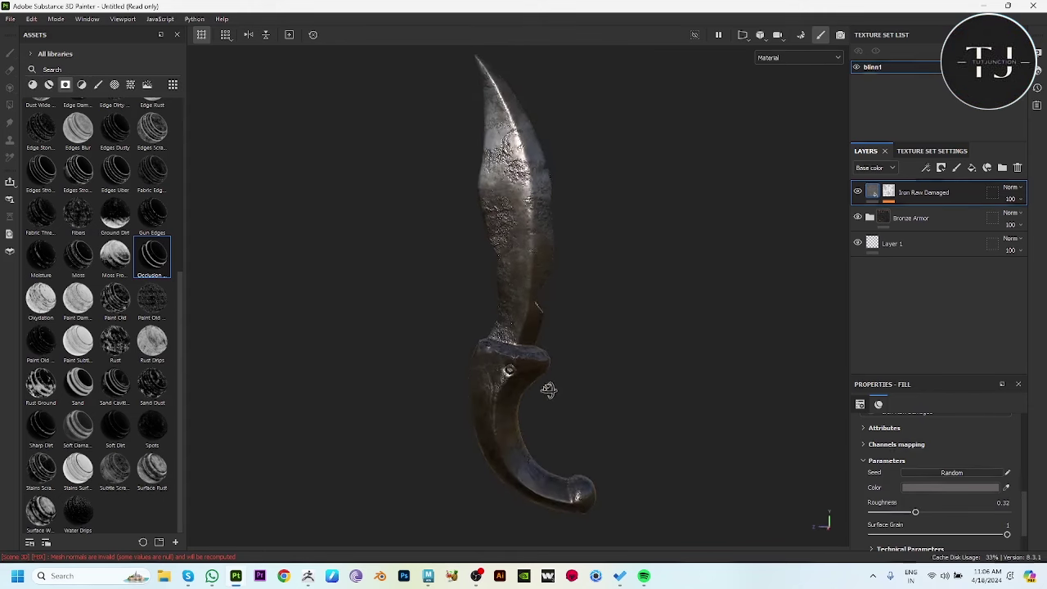
mouse_move(547, 390)
alt+mouse_down()
mouse_move(528, 407)
mouse_move(556, 381)
mouse_move(641, 369)
mouse_move(783, 320)
mouse_move(758, 346)
alt+mouse_up()
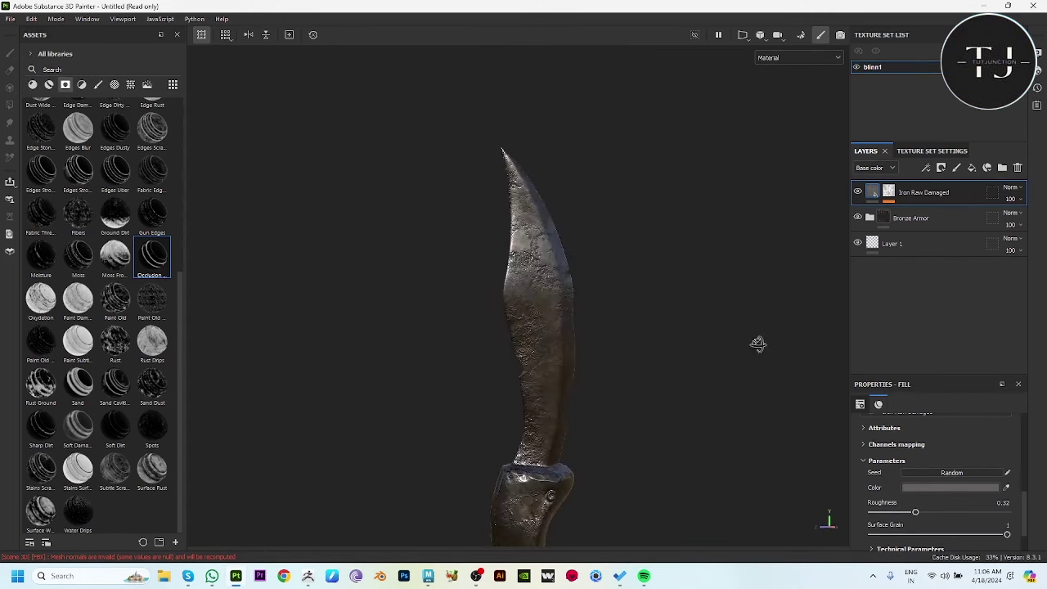
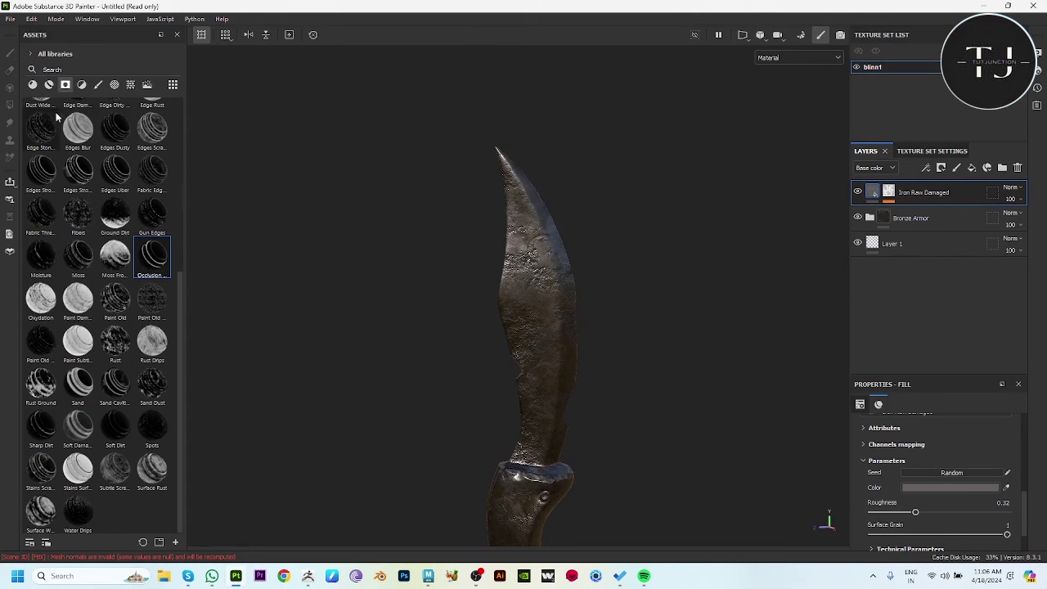
- Filter the assets to Materials and try Steel Painted and Steel Dark on the knife, undoing each
click(50, 85)
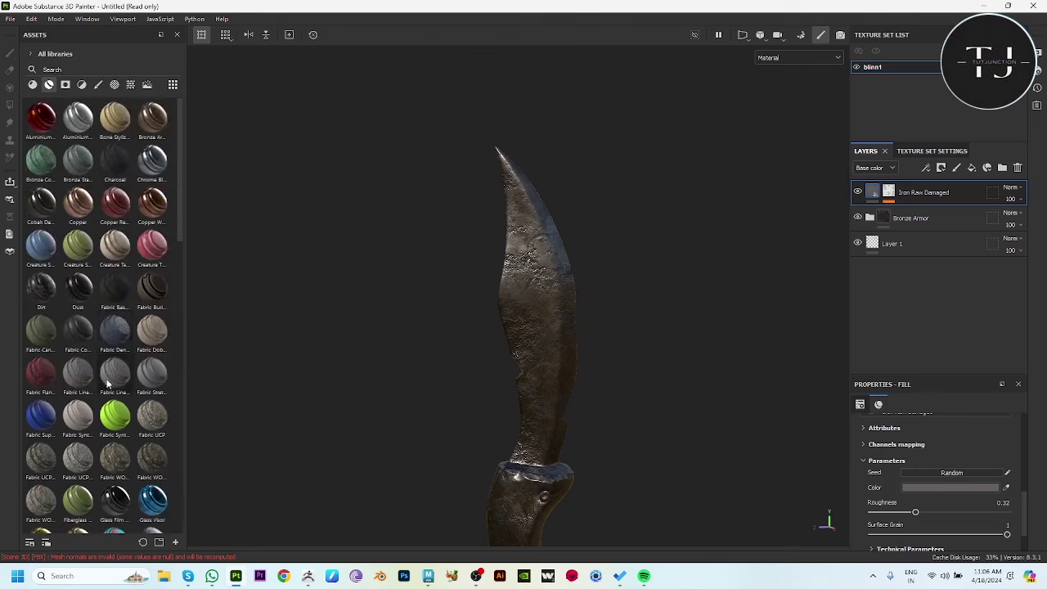
scroll(107, 383, down, 5)
scroll(110, 392, down, 5)
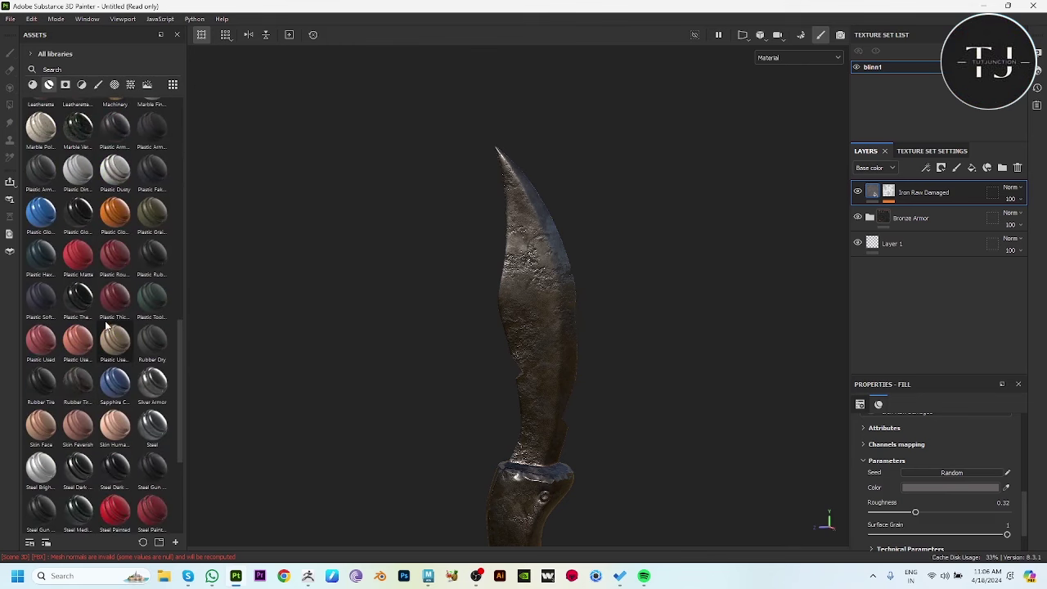
drag(151, 514, 556, 393)
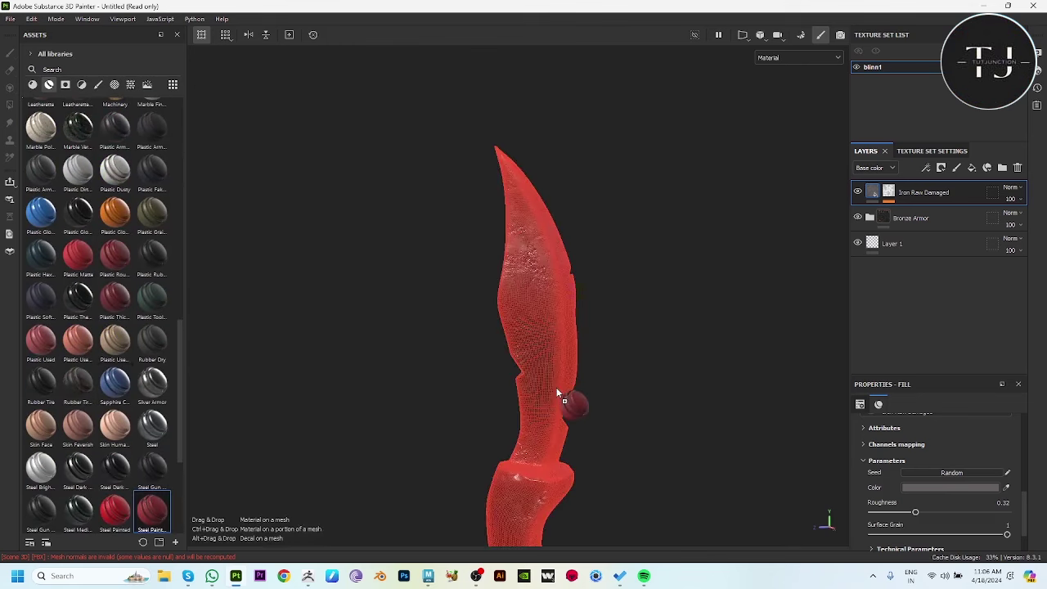
key(ctrl+z)
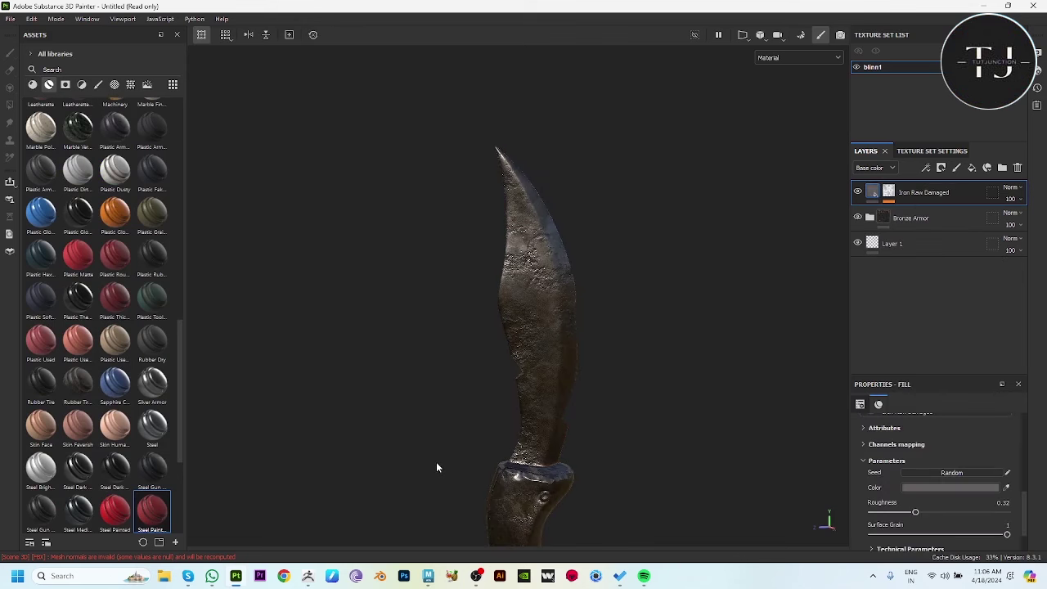
click(78, 468)
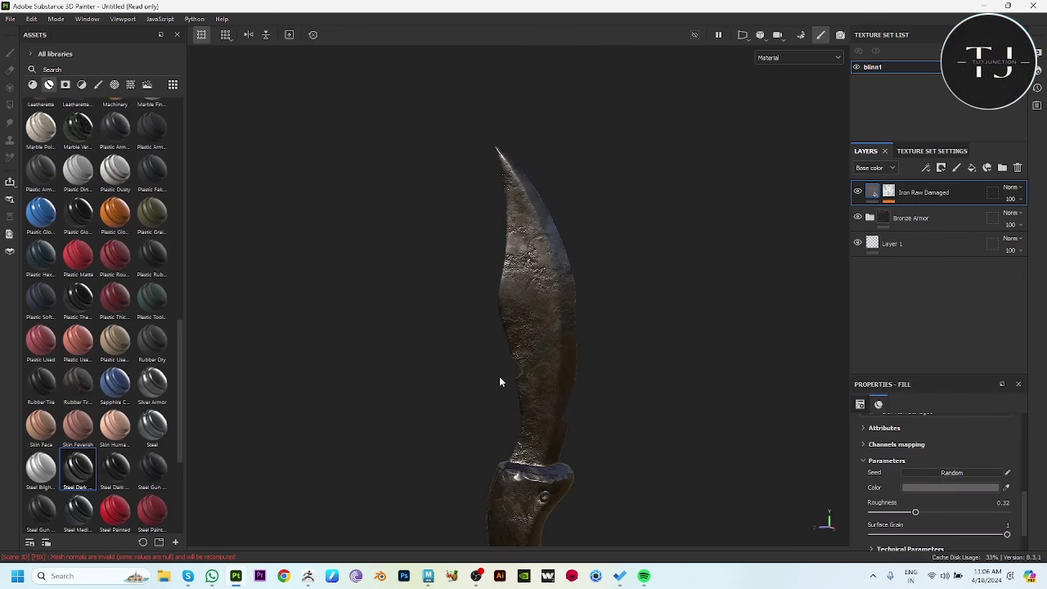
drag(100, 484, 548, 344)
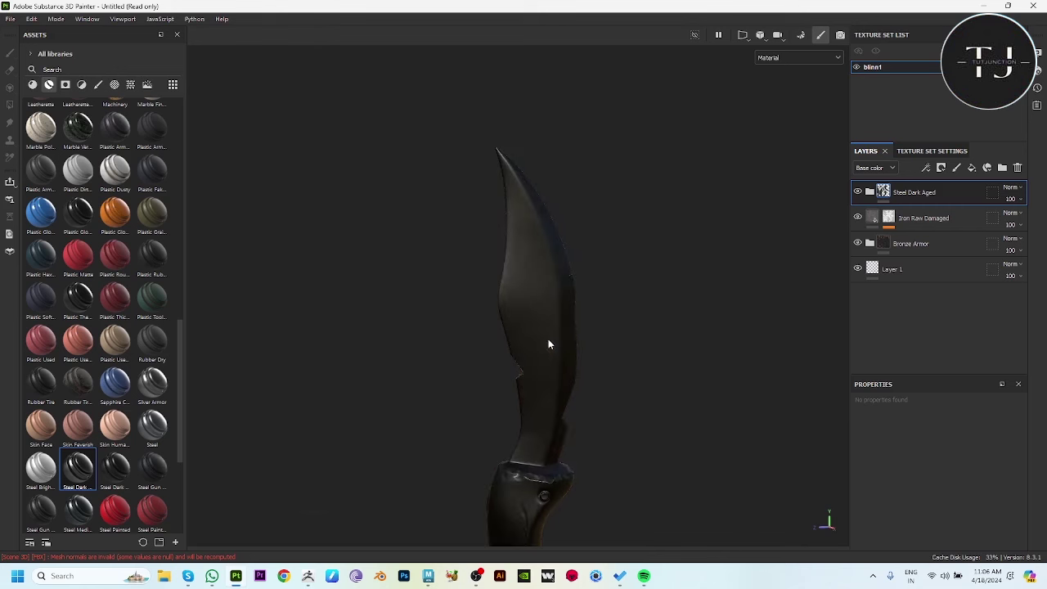
key(ctrl+z)
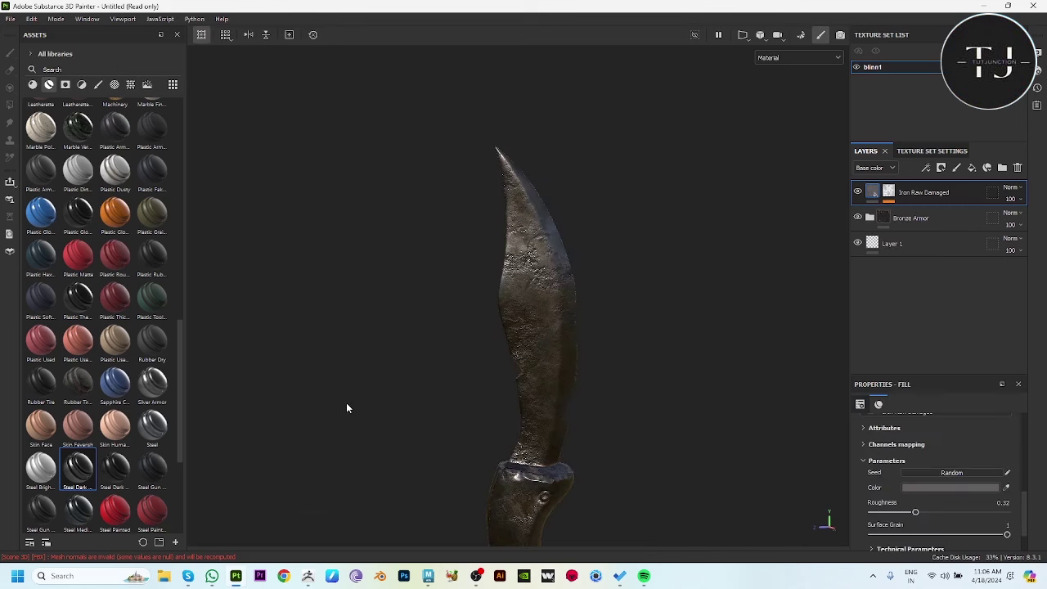
drag(114, 509, 533, 344)
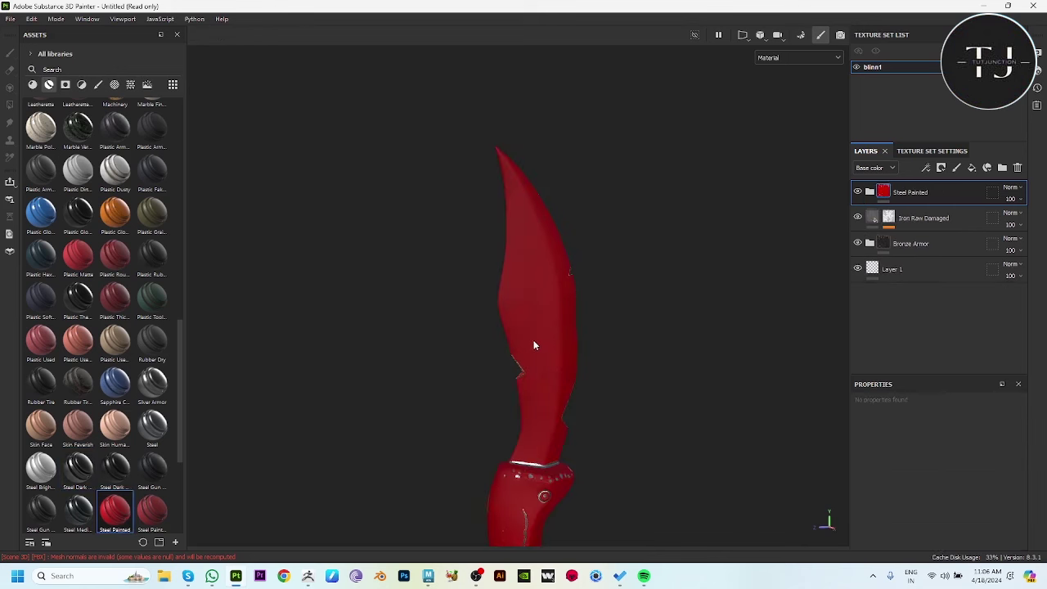
key(ctrl+z)
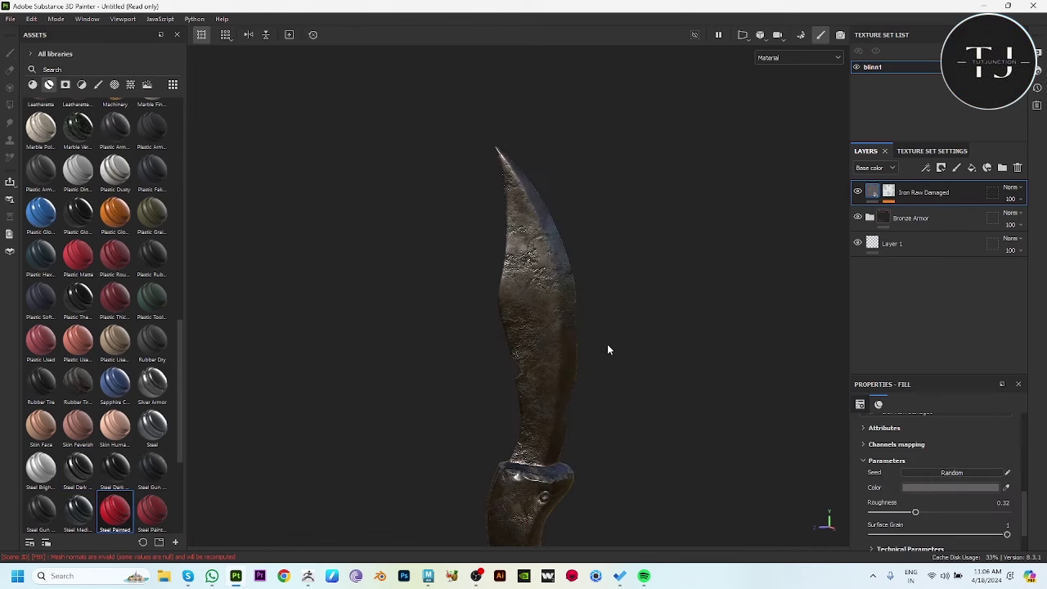
- Try several wood materials, including Wood Ship Hull Nordic, on the knife and undo each one
mouse_move(609, 405)
alt+mouse_down()
mouse_move(546, 396)
mouse_move(472, 296)
mouse_move(483, 286)
alt+mouse_up()
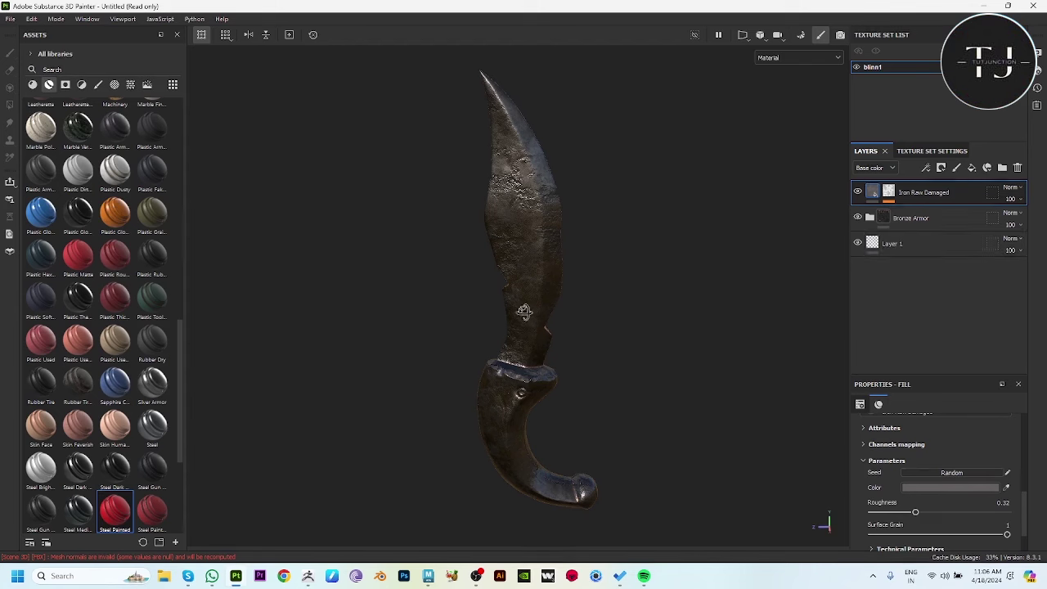
scroll(97, 335, down, 5)
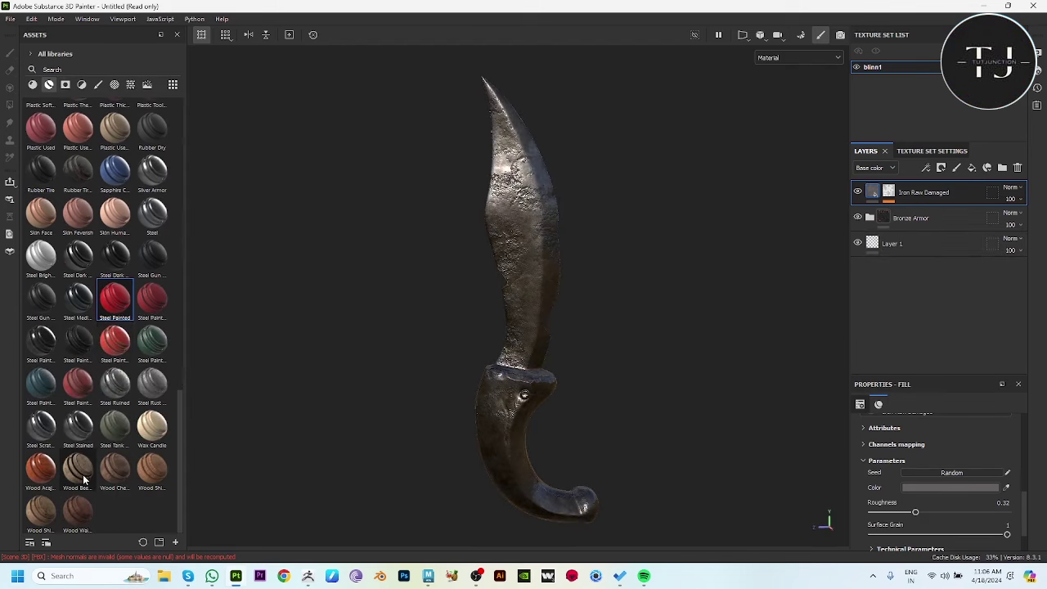
drag(84, 479, 497, 470)
key(ctrl+z)
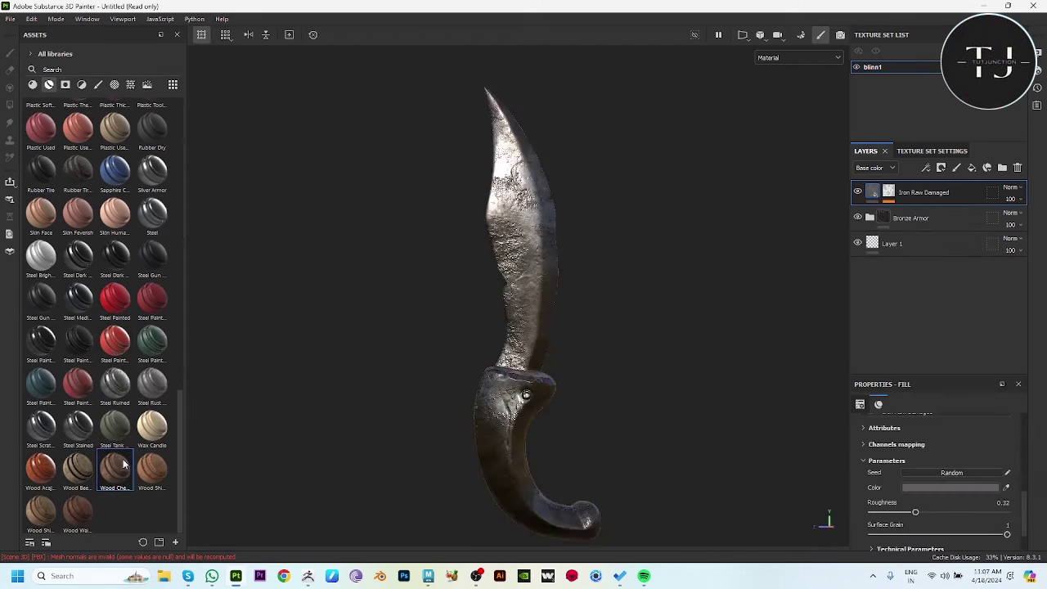
drag(125, 464, 494, 464)
key(ctrl+z)
alt+drag(559, 486, 493, 388)
drag(152, 466, 460, 439)
key(ctrl+z)
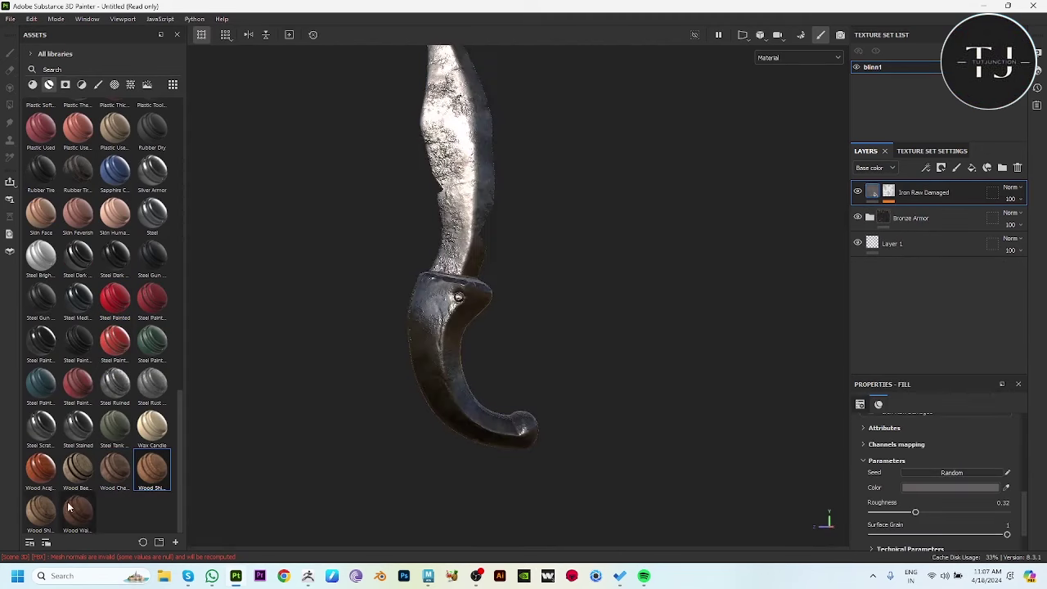
- Add Wood Ship Hull Old and Wood Beech Veined layers and set Environment Exposure to 2.29
mouse_move(41, 512)
mouse_down()
mouse_move(479, 405)
mouse_move(488, 351)
mouse_move(395, 414)
mouse_move(508, 390)
mouse_up()
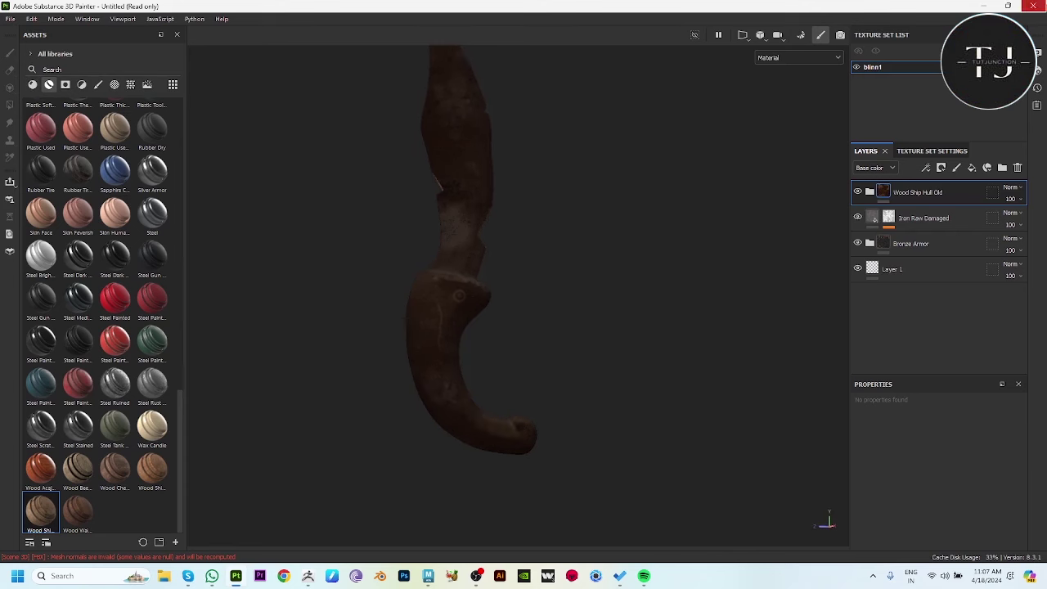
click(1039, 71)
click(1037, 53)
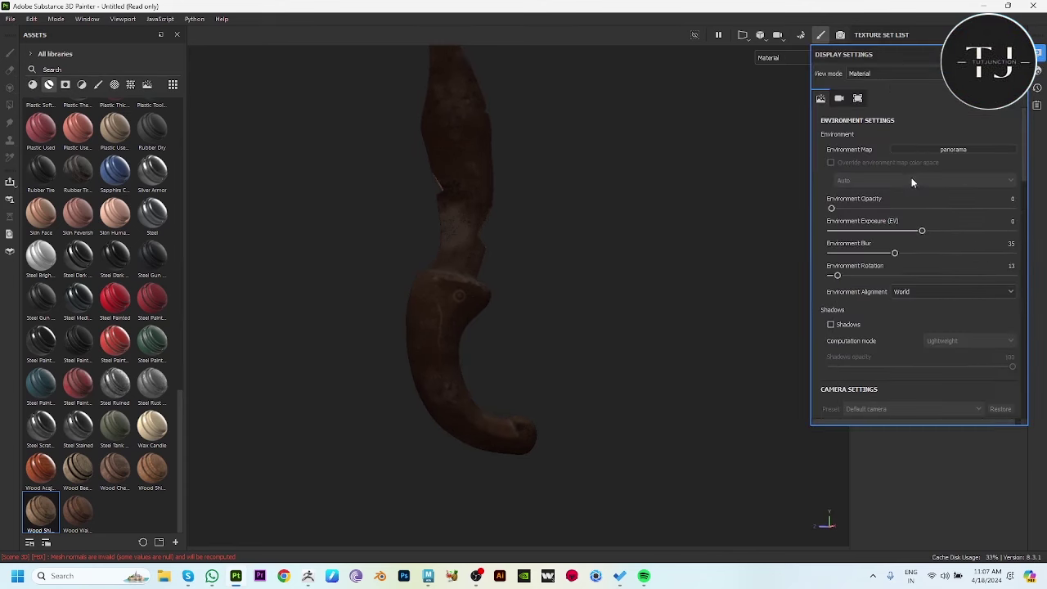
drag(930, 231, 943, 231)
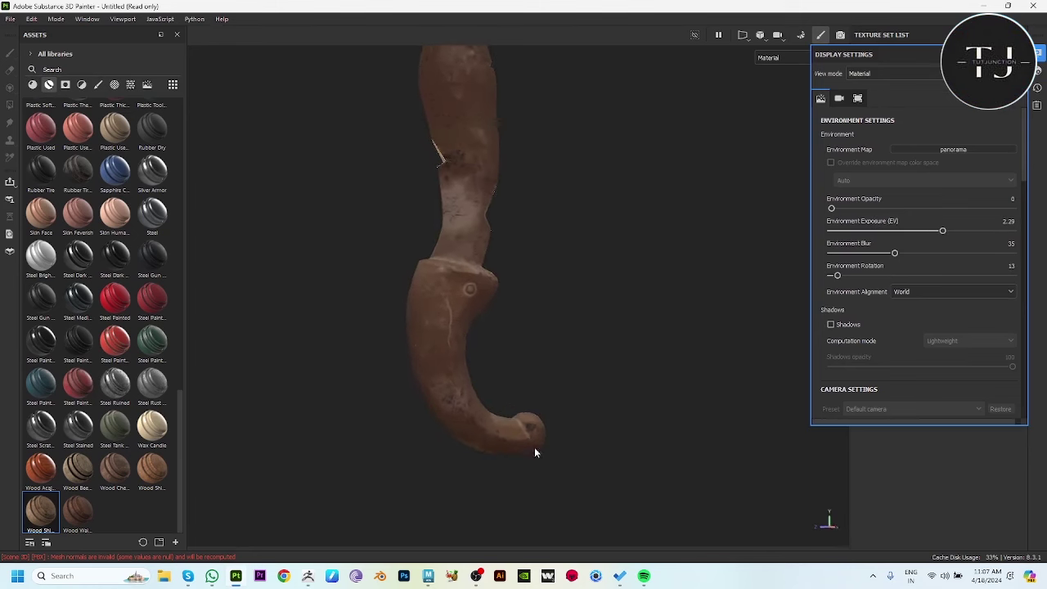
alt+drag(534, 447, 440, 471)
drag(76, 484, 437, 310)
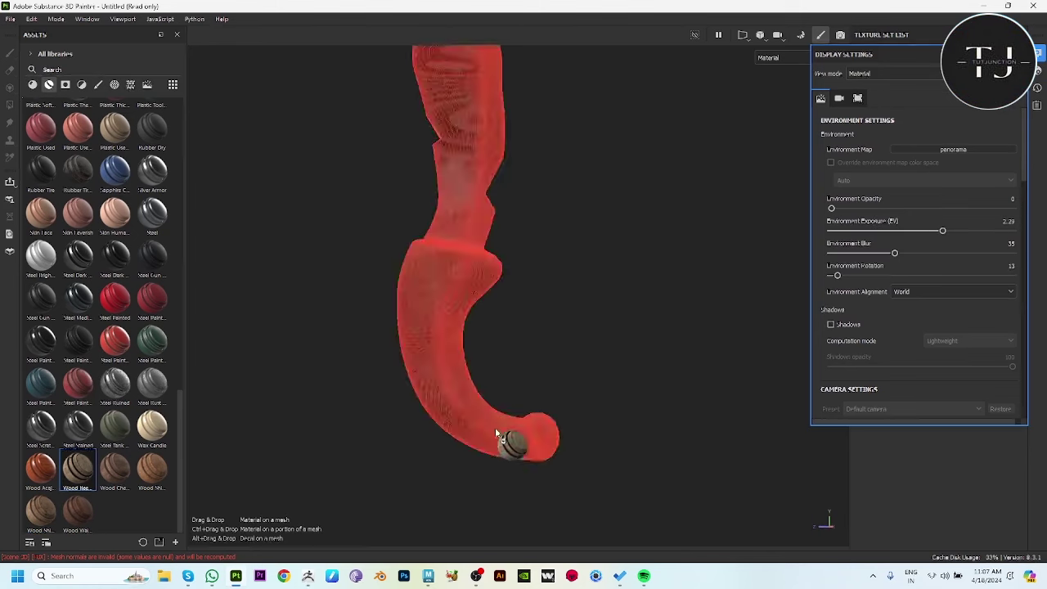
key(Escape)
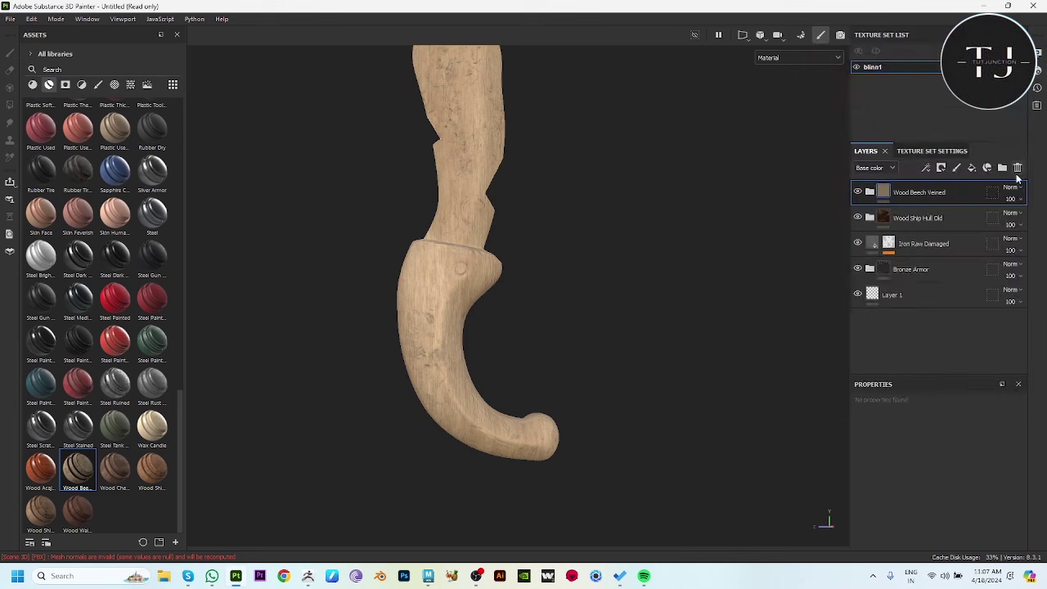
scroll(118, 326, up, 5)
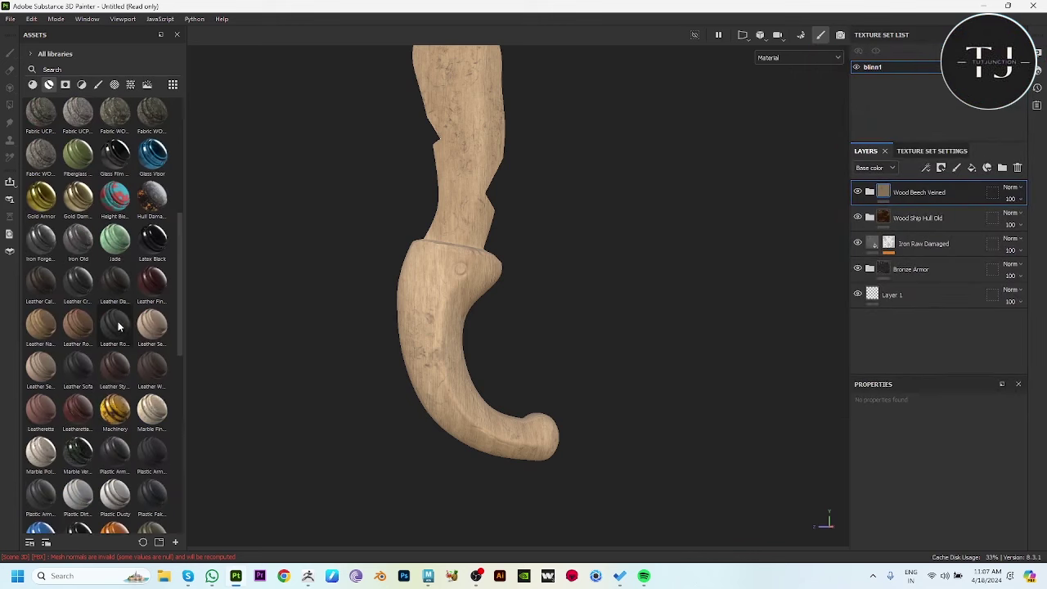
- Apply the Ground Dirt smart mask to the Wood Beech Veined layer
click(66, 85)
drag(125, 222, 941, 204)
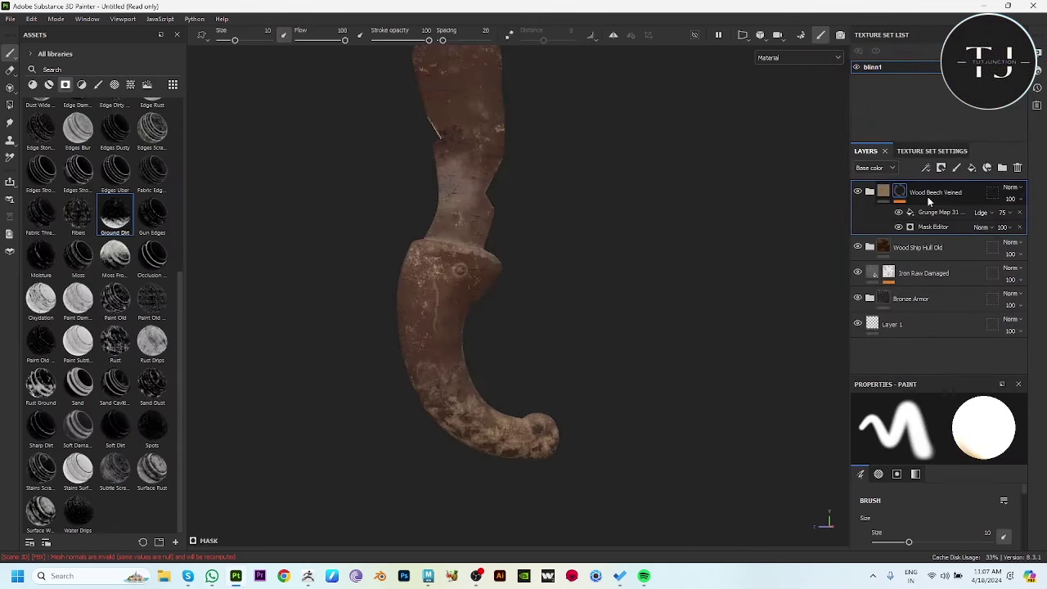
mouse_move(782, 304)
alt+mouse_down()
mouse_move(510, 339)
mouse_move(255, 401)
mouse_move(551, 324)
alt+mouse_up()
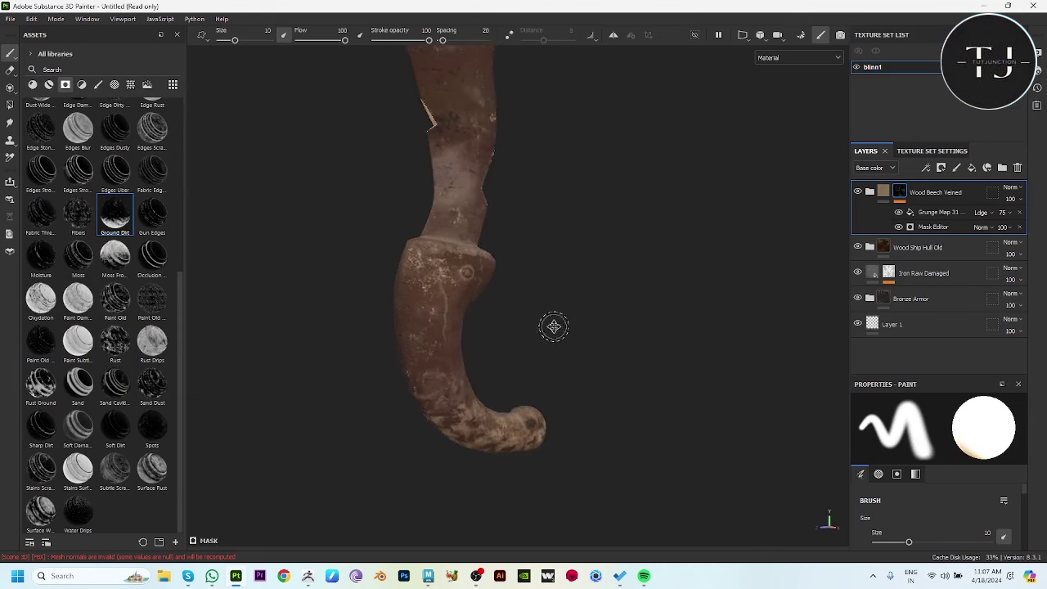
- Add a paint layer inside Wood Beech Veined, then undo it
right_click(949, 191)
key(Escape)
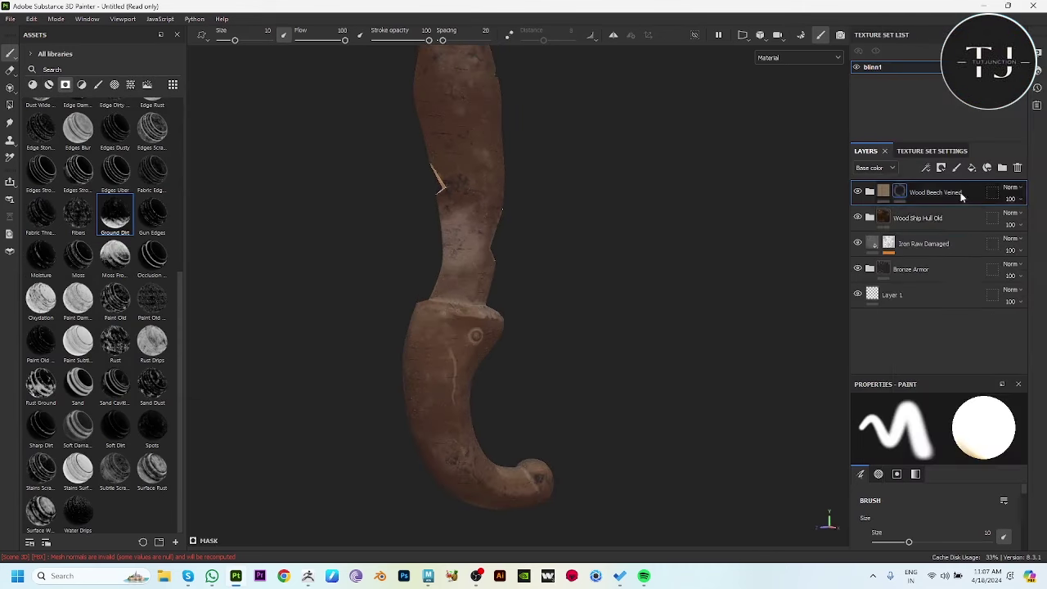
right_click(940, 199)
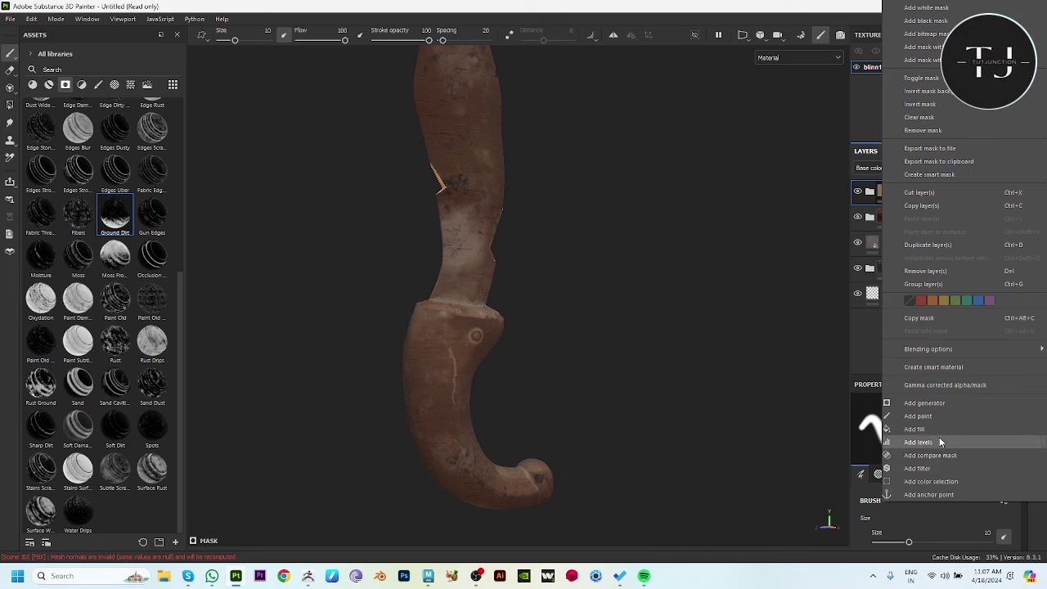
click(940, 416)
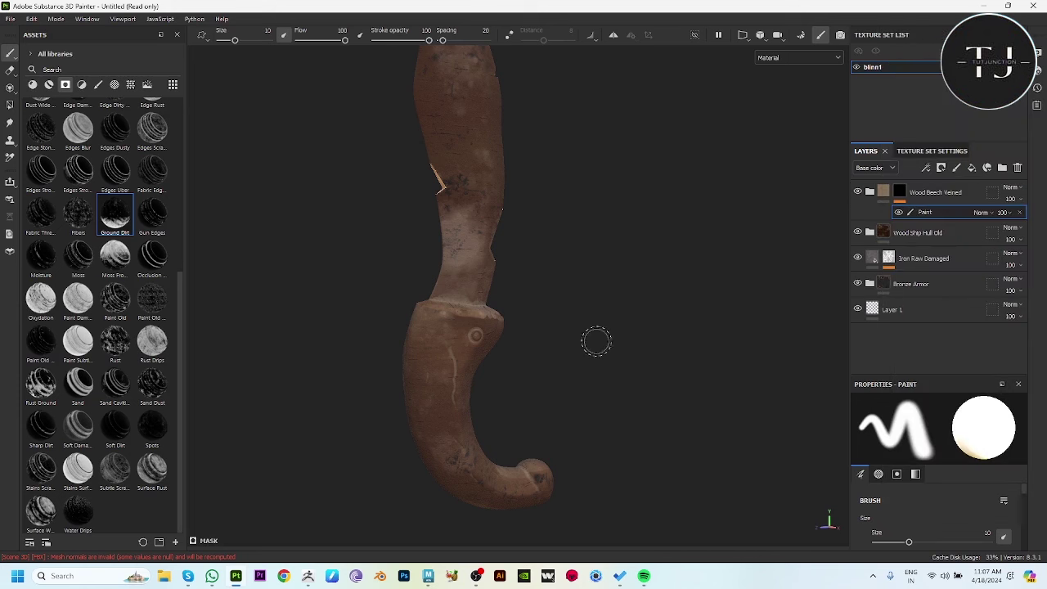
key(ctrl+z)
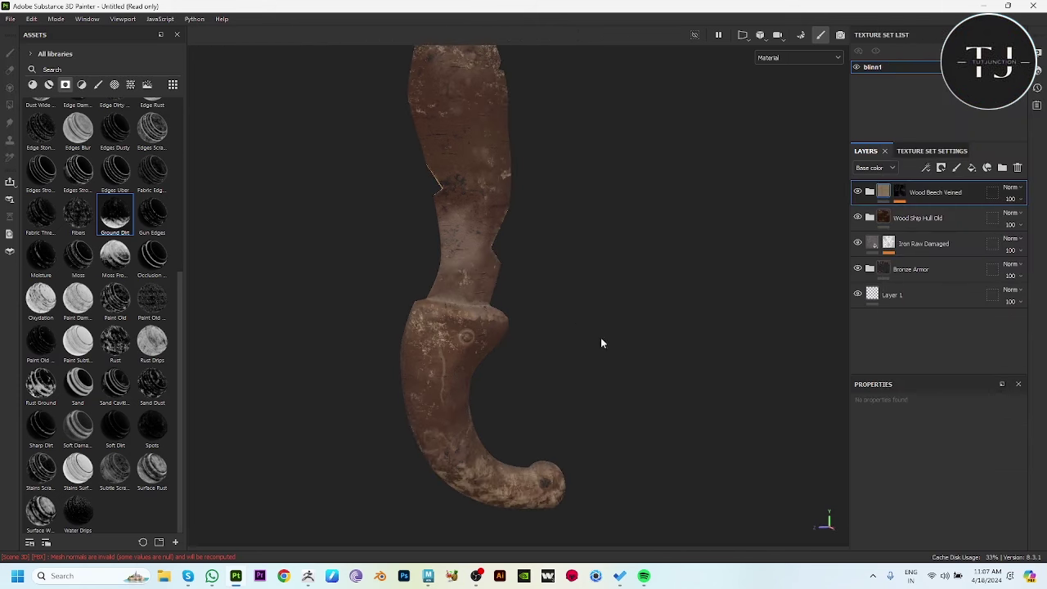
- Select both the Iron Raw Damaged and Bronze Armor layers
alt+drag(753, 433, 725, 402)
click(952, 244)
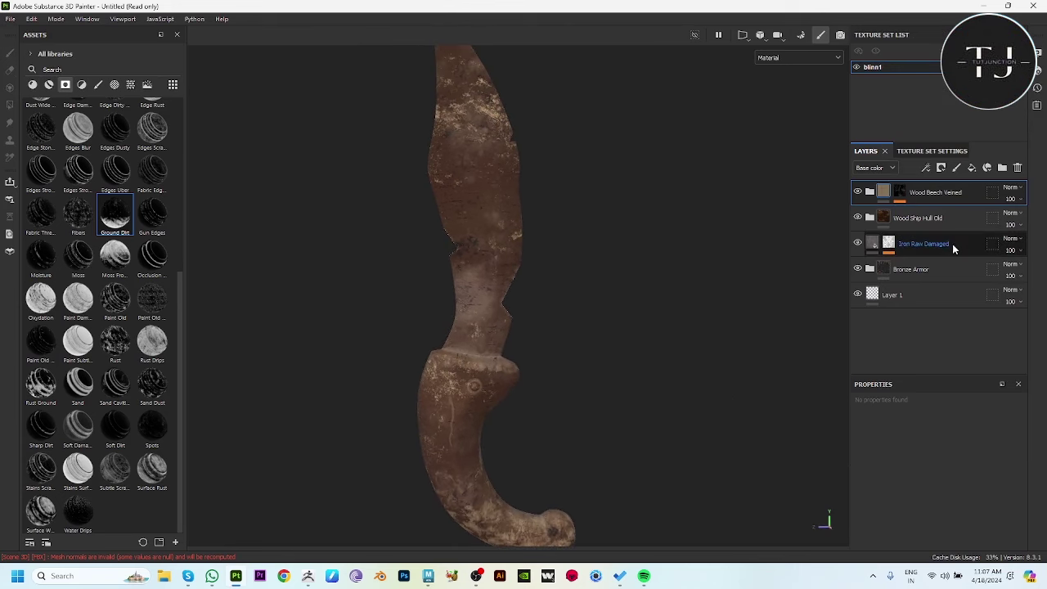
ctrl+click(945, 269)
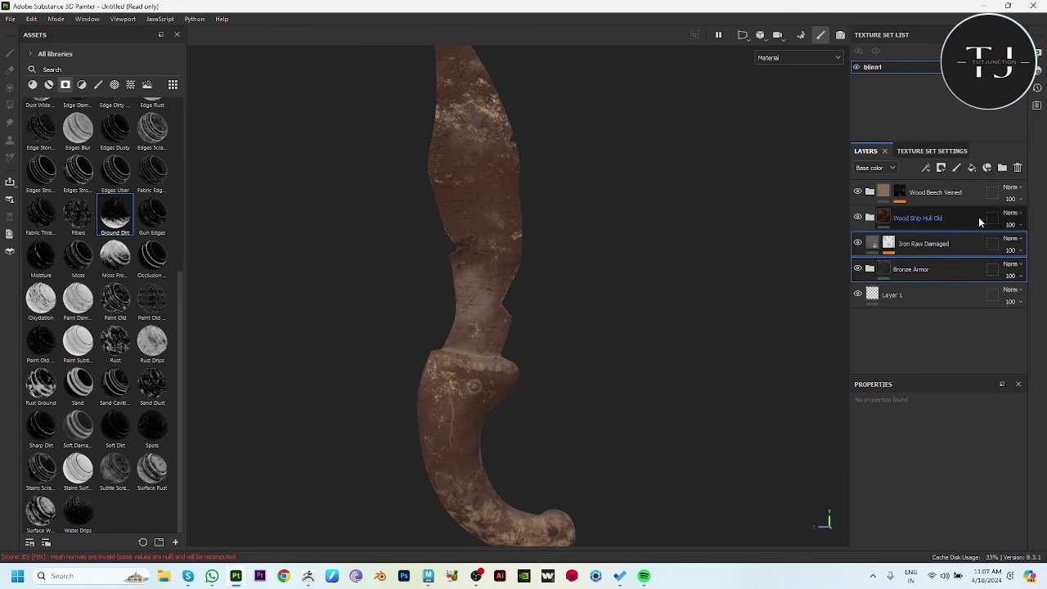
- Create Folder 1, move Iron Raw Damaged and Bronze Armor into it, and collapse it
click(919, 302)
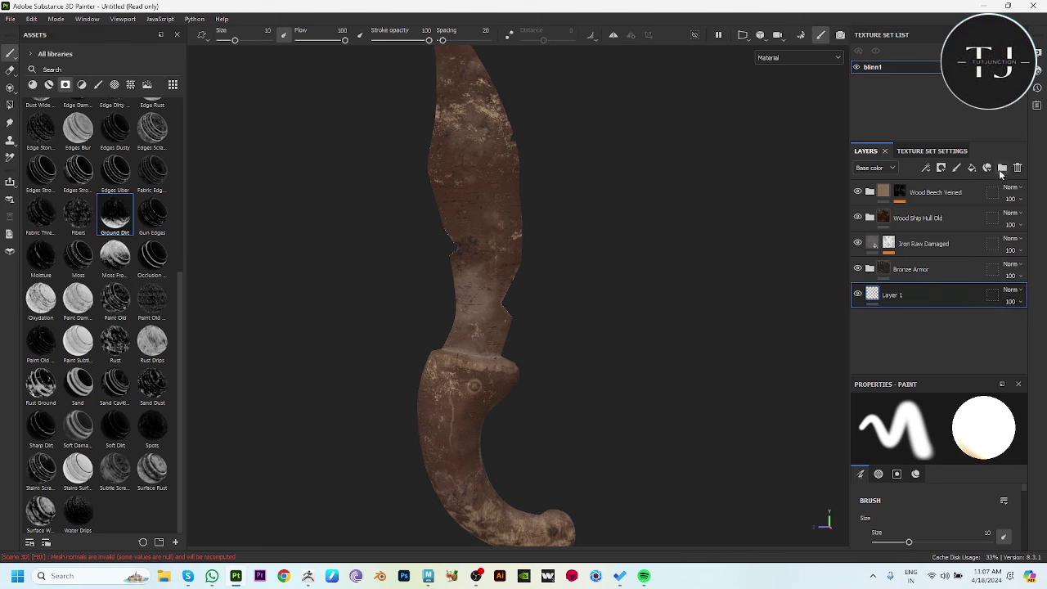
click(1003, 167)
click(938, 272)
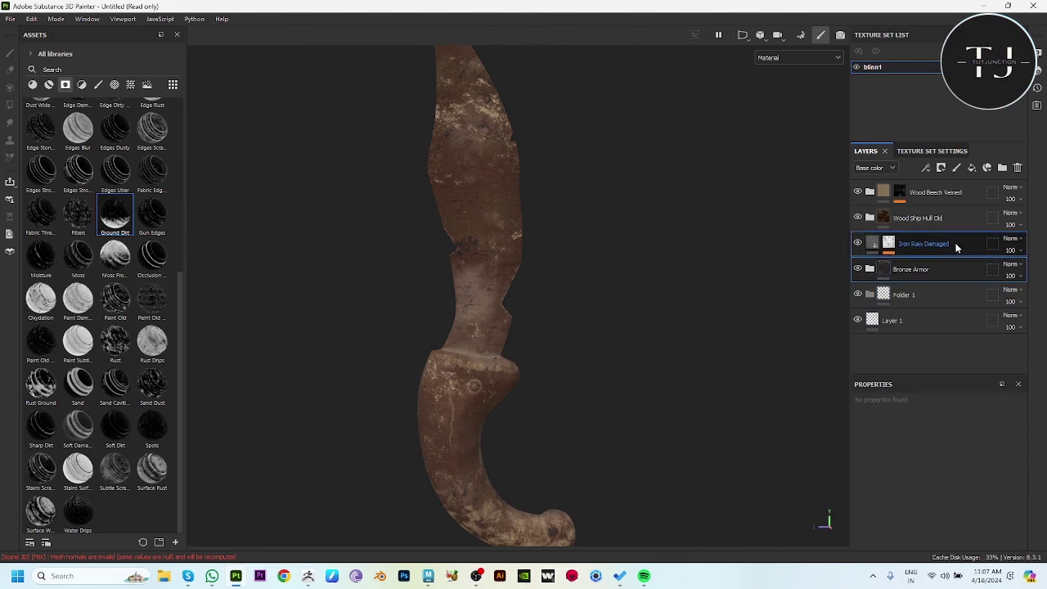
drag(957, 248, 930, 293)
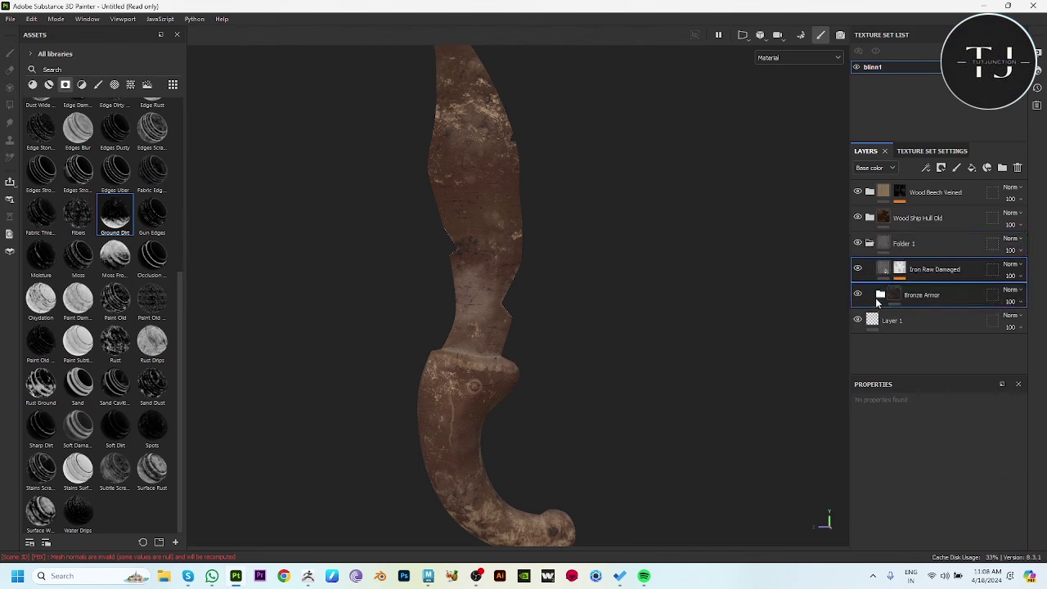
click(880, 294)
click(879, 295)
drag(933, 273, 939, 290)
click(870, 244)
- Move Folder 1 to the top of the layer stack
click(944, 241)
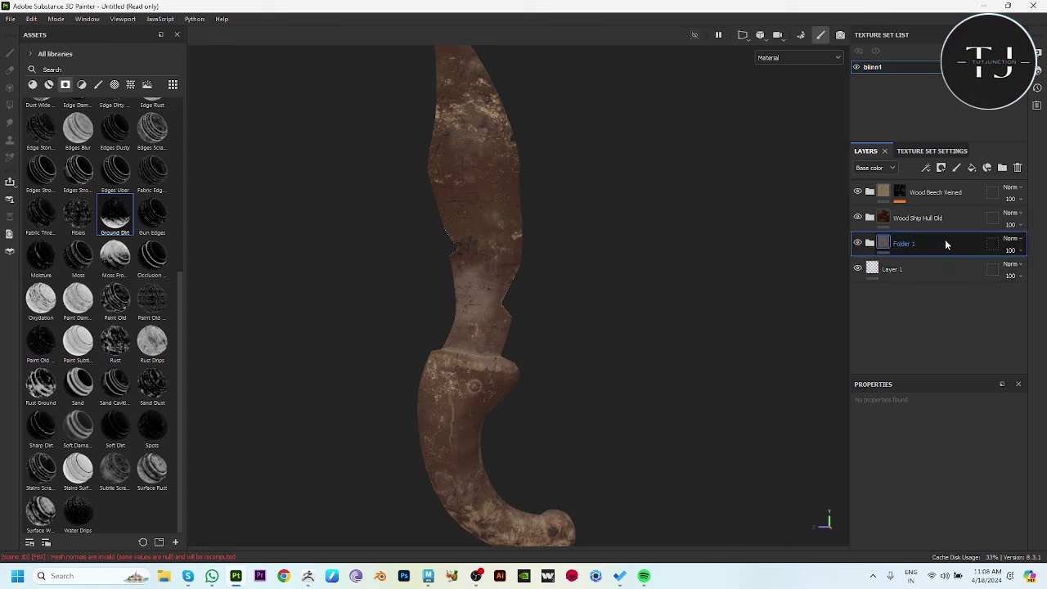
ctrl+click(947, 193)
drag(947, 192, 926, 206)
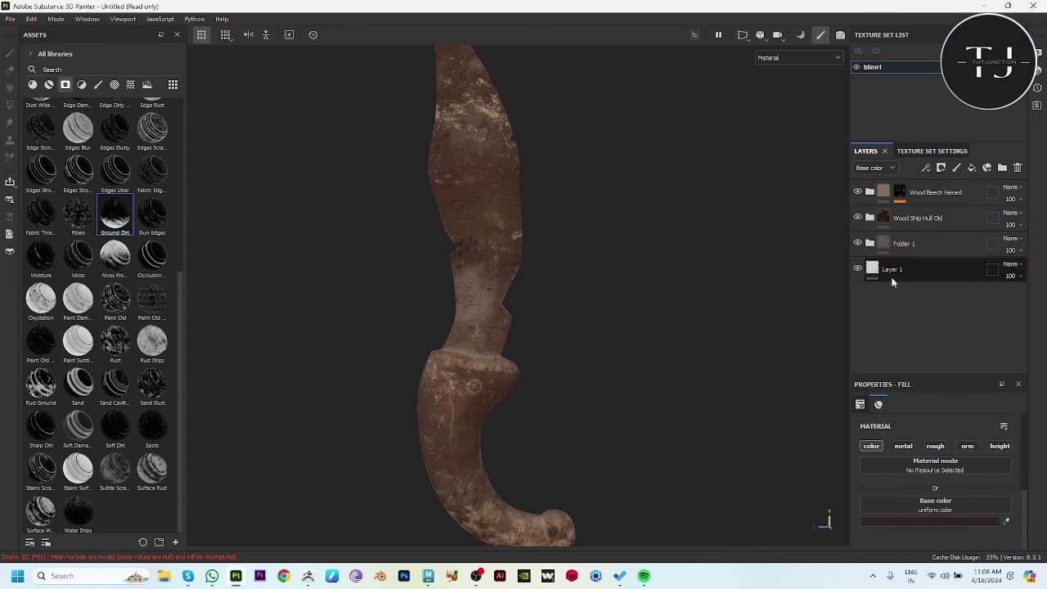
click(940, 243)
drag(925, 249, 920, 190)
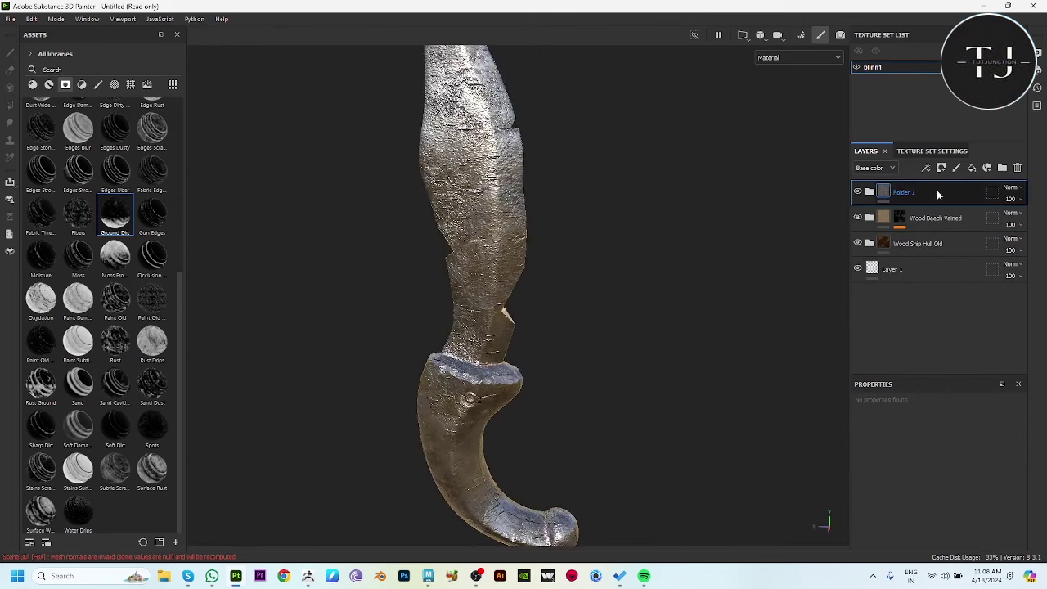
- Add a black mask to Folder 1
right_click(900, 193)
click(949, 28)
right_click(921, 196)
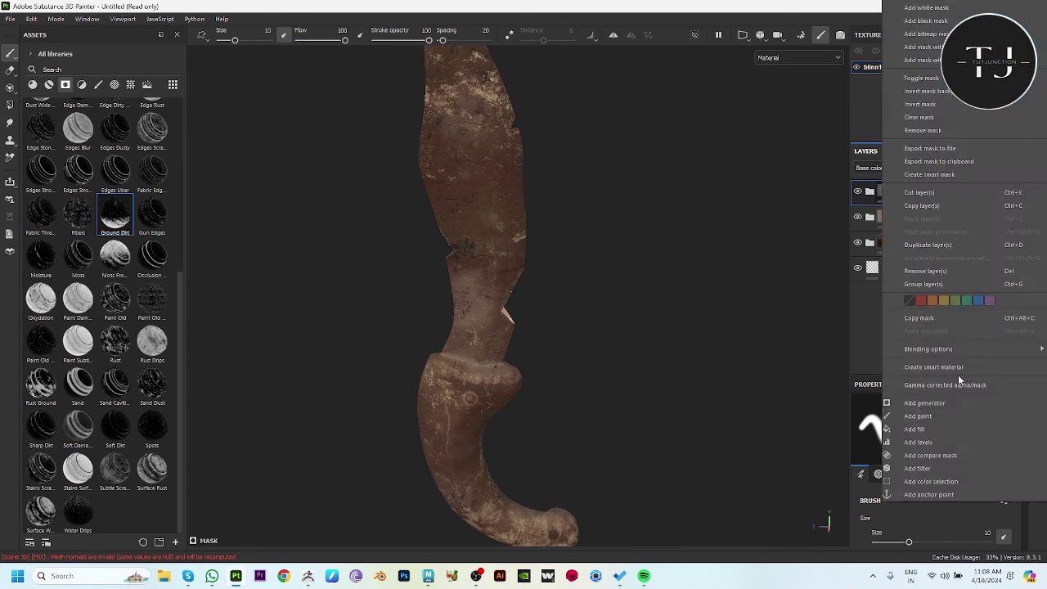
click(949, 98)
- Fill the blade faces into the mask with rectangle Polygon Fill in the 3D view
key(4)
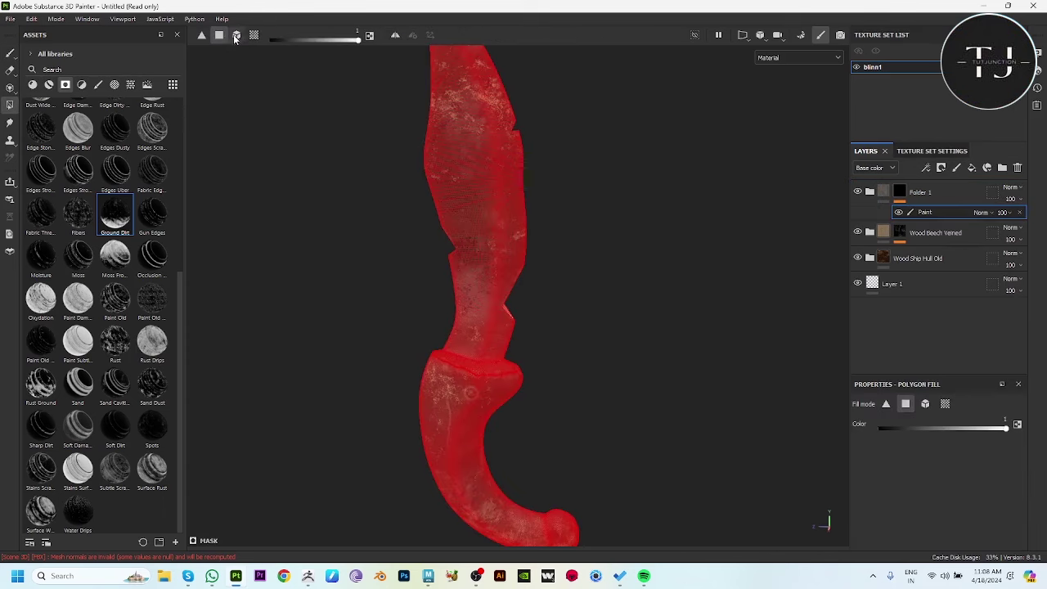
click(236, 36)
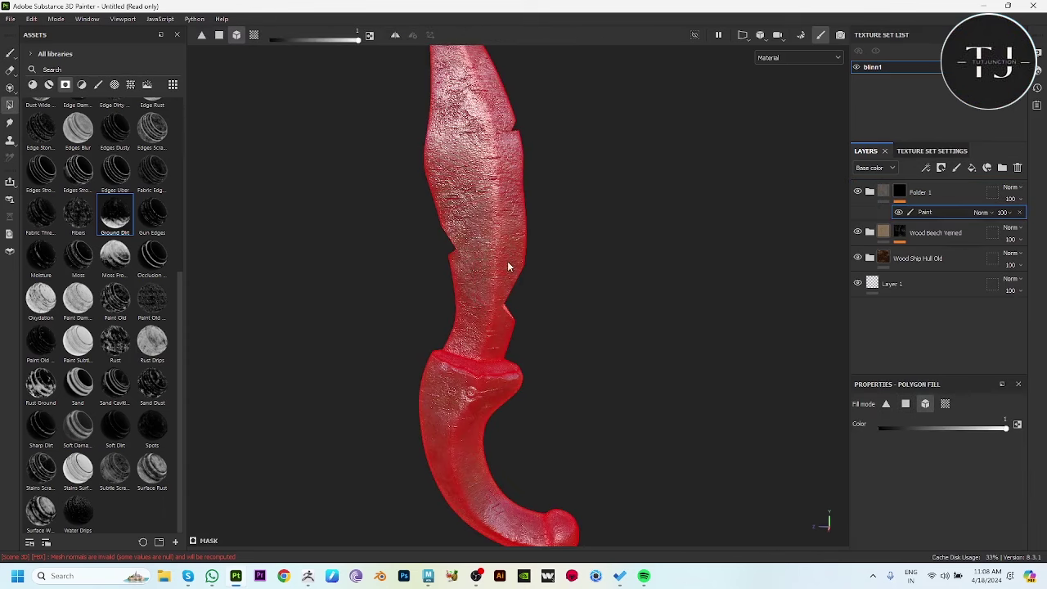
click(220, 36)
drag(272, 155, 638, 225)
drag(271, 215, 637, 275)
drag(423, 288, 581, 328)
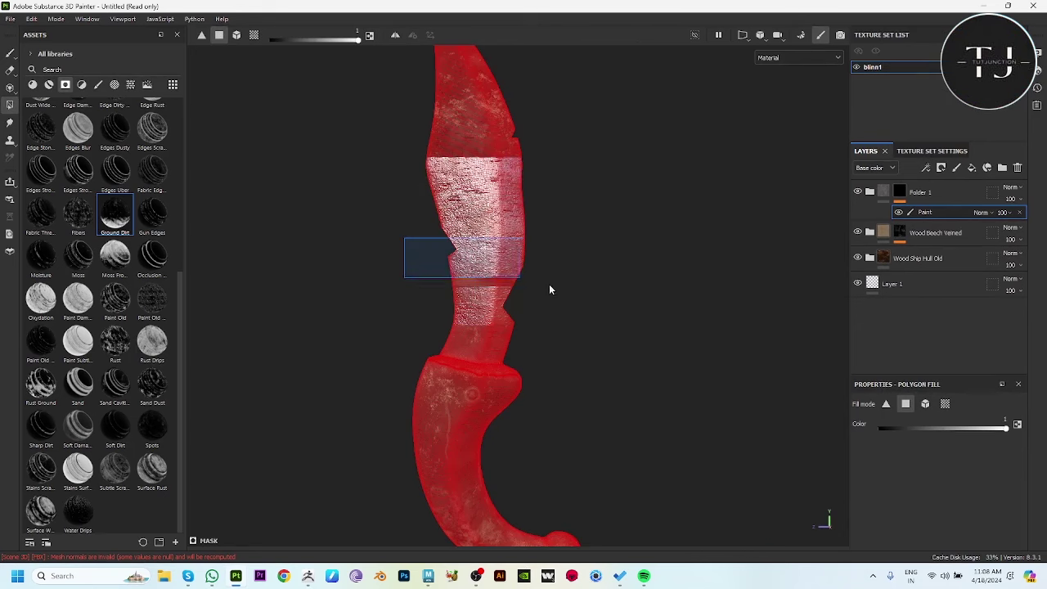
mouse_move(655, 89)
mouse_down()
mouse_move(433, 275)
mouse_move(729, 381)
mouse_move(388, 250)
mouse_up()
scroll(685, 451, up, 5)
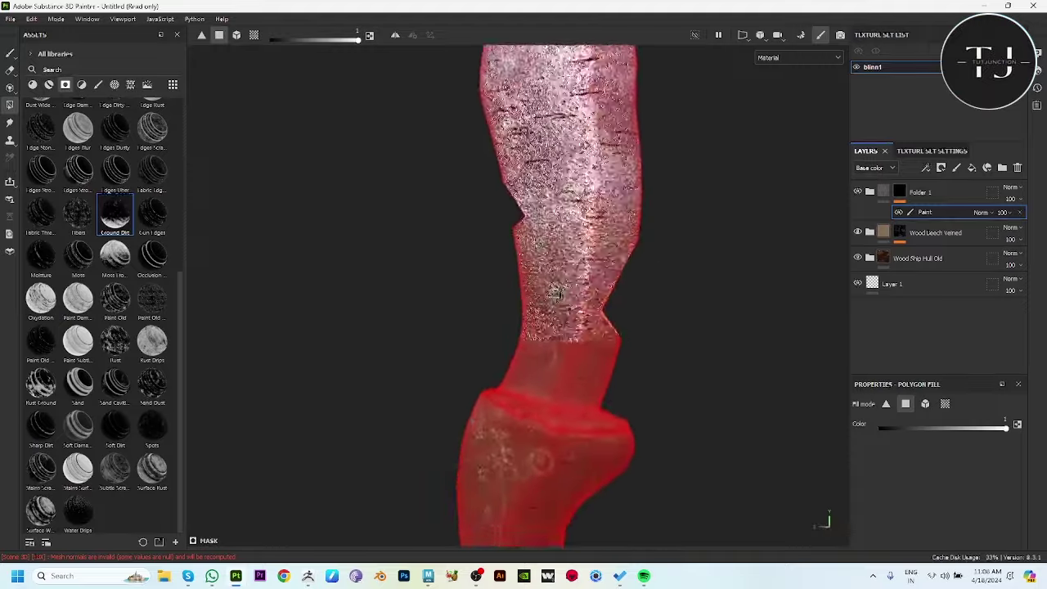
scroll(554, 294, up, 2)
scroll(653, 346, up, 2)
scroll(548, 374, up, 2)
scroll(611, 404, up, 2)
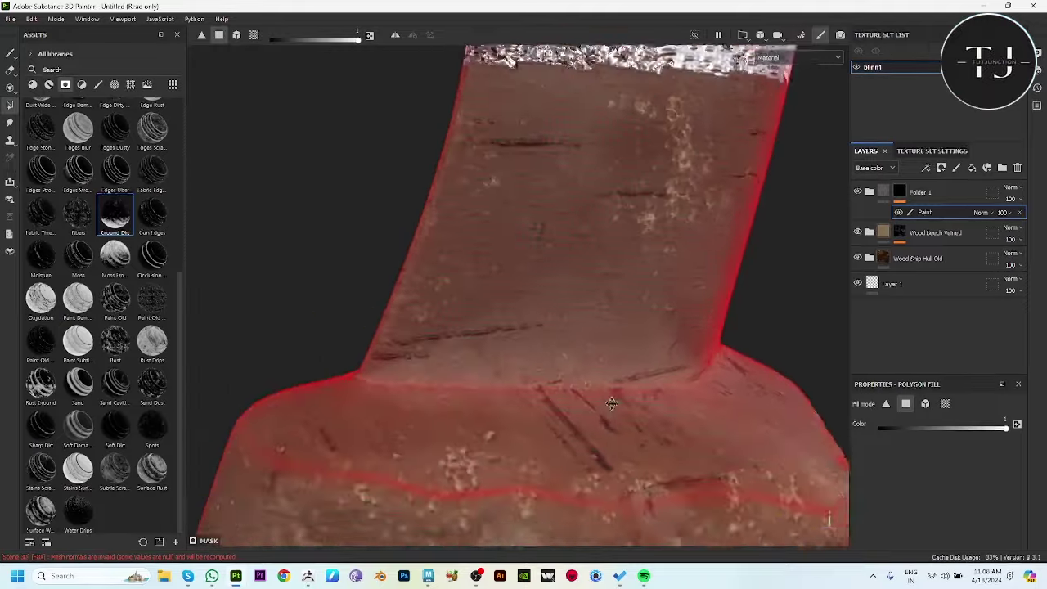
mouse_move(477, 89)
mouse_down()
mouse_move(730, 275)
mouse_move(785, 331)
mouse_up()
scroll(431, 346, up, 2)
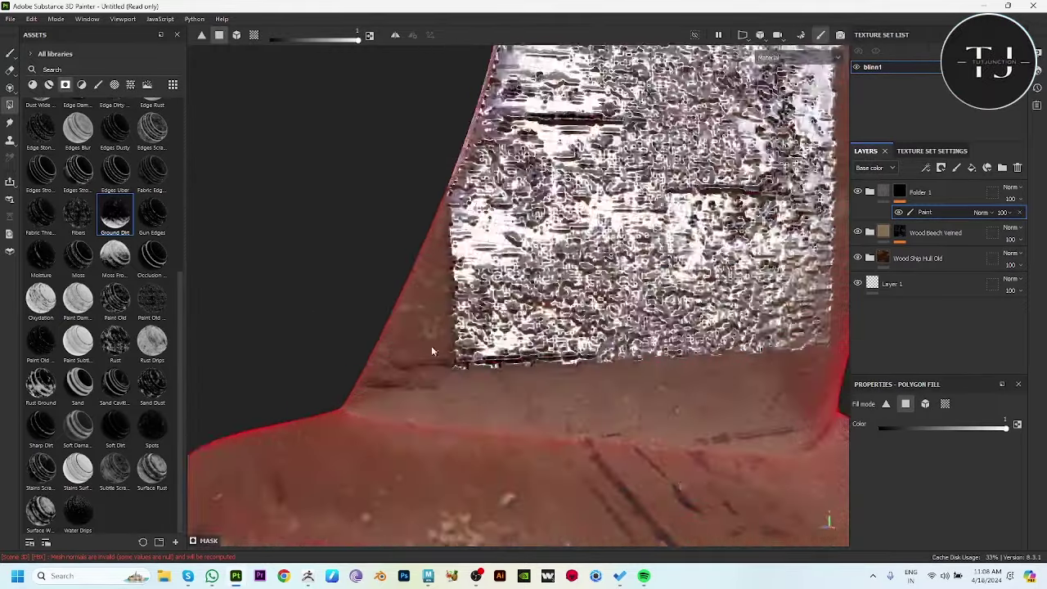
scroll(431, 351, up, 2)
scroll(486, 423, up, 2)
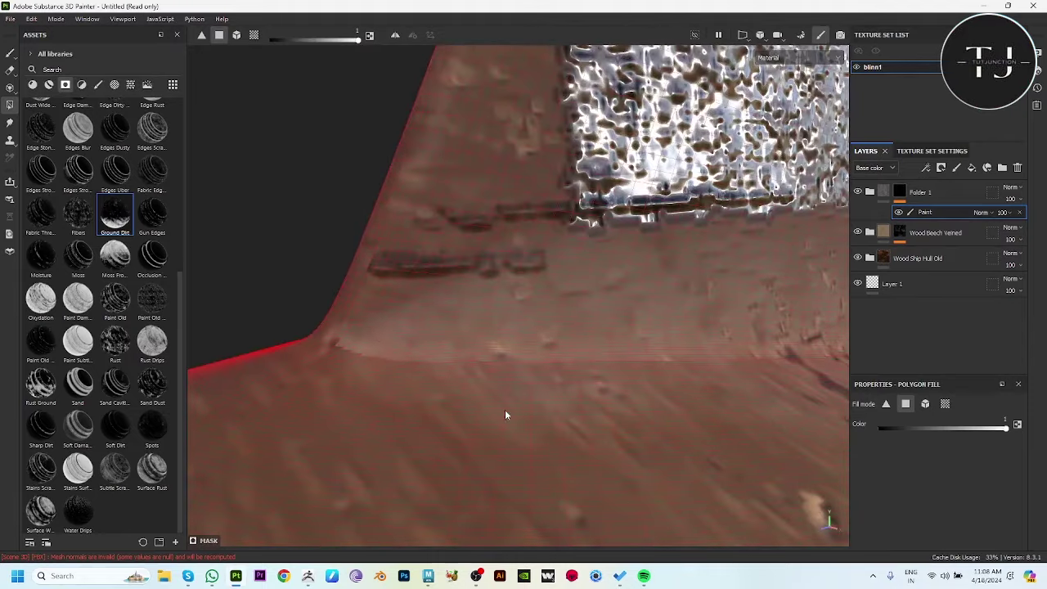
- Fill the remaining blade UV islands in the 3D/2D split view, then return to 3D only
click(740, 36)
click(769, 79)
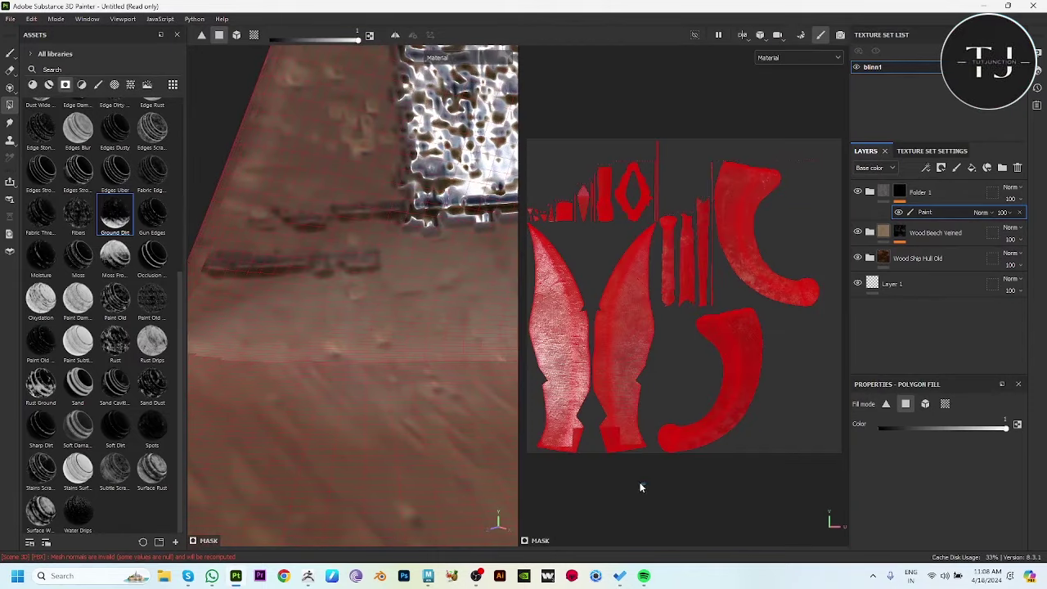
drag(641, 487, 522, 419)
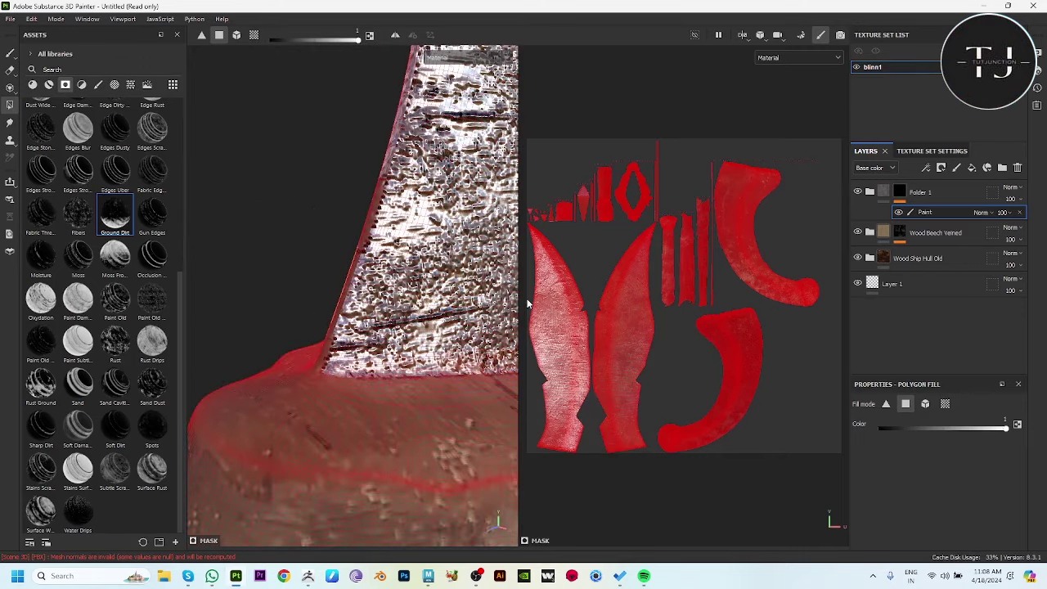
scroll(589, 343, up, 2)
scroll(334, 375, up, 1)
alt+drag(334, 370, 404, 328)
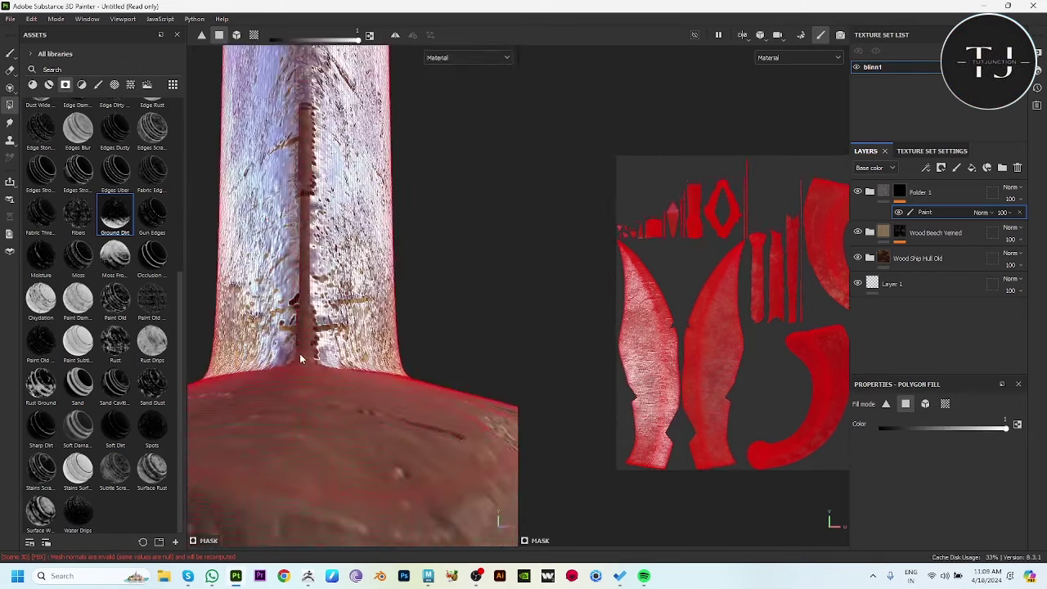
scroll(765, 311, up, 2)
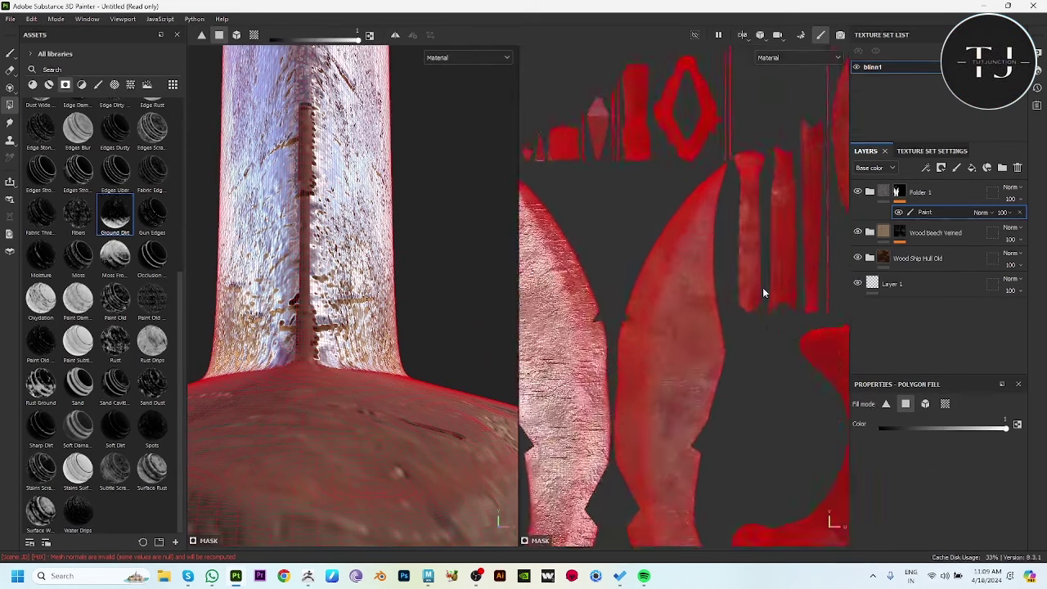
scroll(762, 287, up, 2)
click(742, 262)
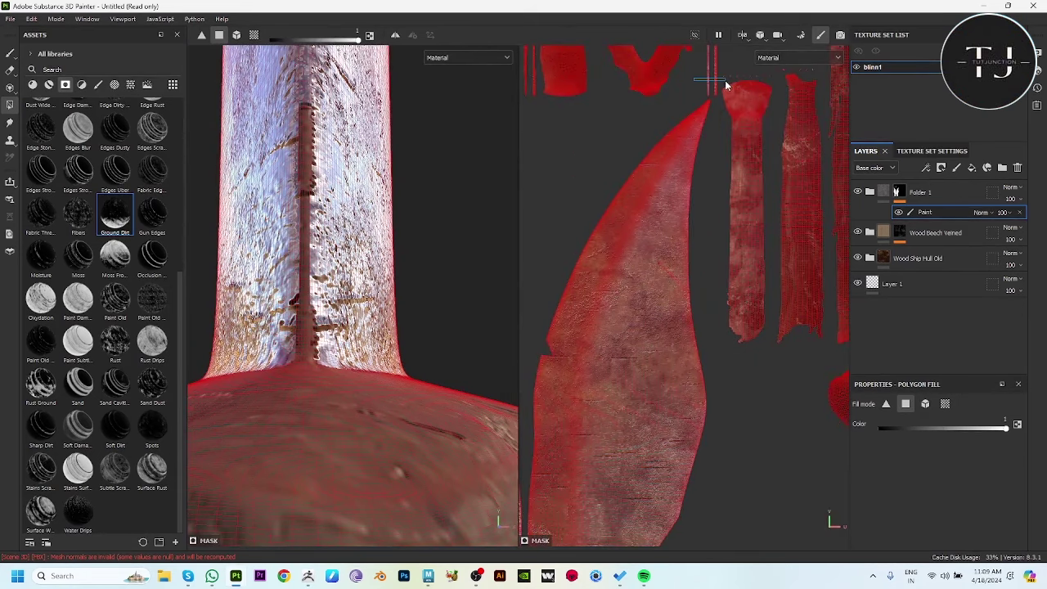
mouse_move(311, 291)
alt+mouse_down()
mouse_move(406, 227)
mouse_move(465, 226)
mouse_move(338, 135)
alt+mouse_up()
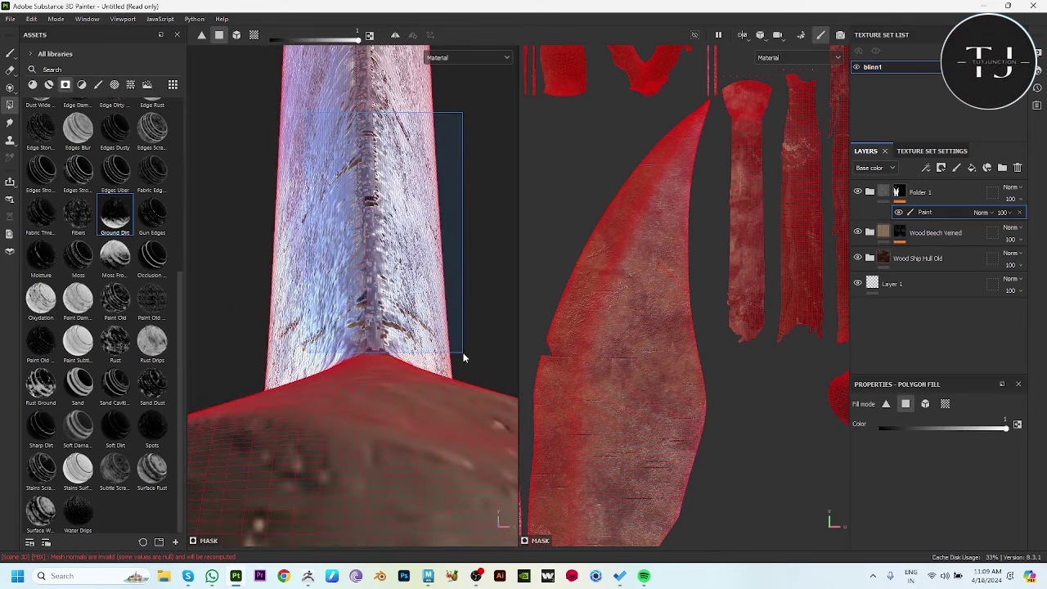
mouse_move(459, 350)
alt+mouse_down()
mouse_move(398, 366)
mouse_move(338, 352)
mouse_move(215, 276)
mouse_move(196, 341)
mouse_move(367, 264)
mouse_move(418, 279)
mouse_move(495, 342)
mouse_move(500, 330)
mouse_move(223, 206)
mouse_move(326, 299)
alt+mouse_up()
click(742, 35)
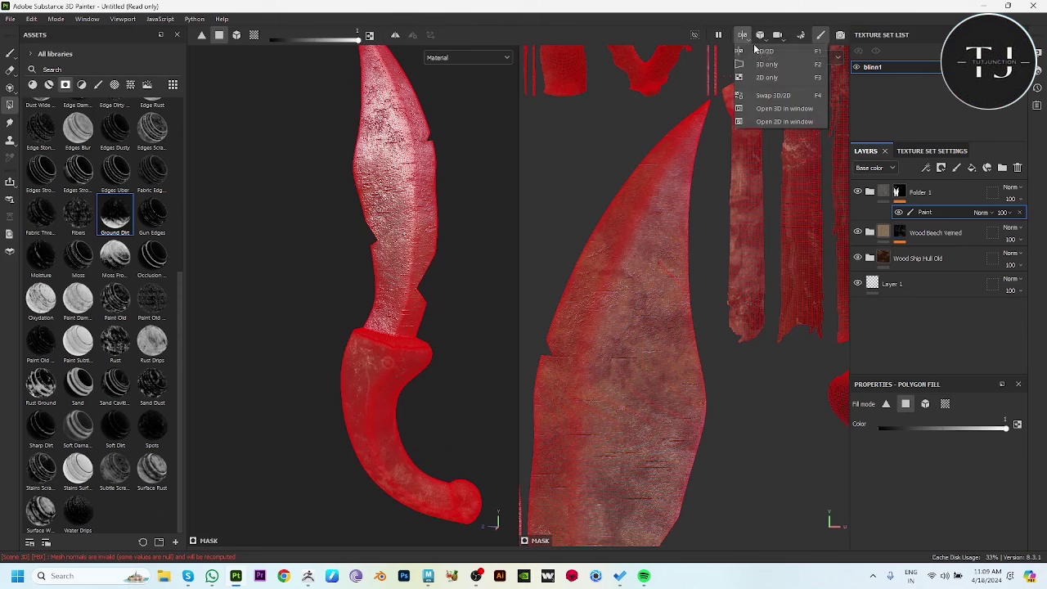
click(764, 64)
- Darken the Iron Raw Damaged colour in Folder 1 to near-black 2B2A2A
click(10, 54)
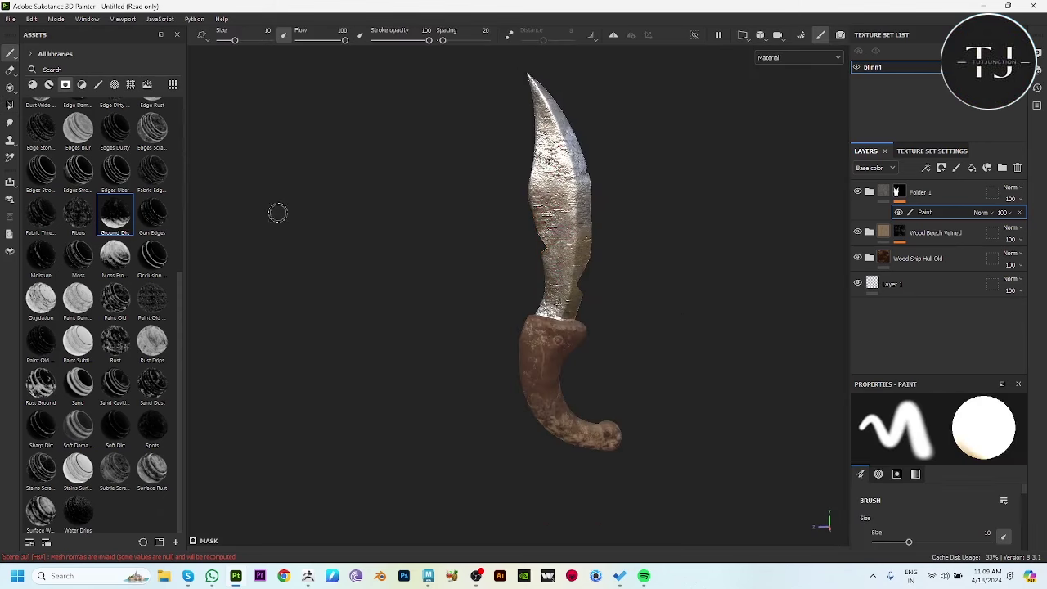
mouse_move(275, 210)
alt+mouse_down()
mouse_move(638, 428)
mouse_move(516, 504)
mouse_move(614, 449)
alt+mouse_up()
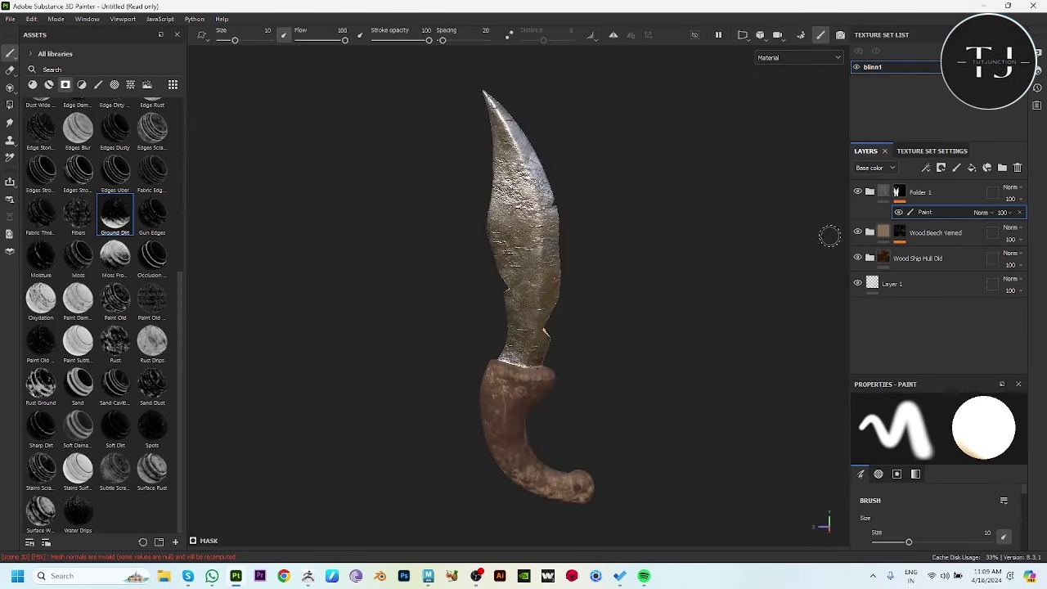
click(869, 193)
click(880, 258)
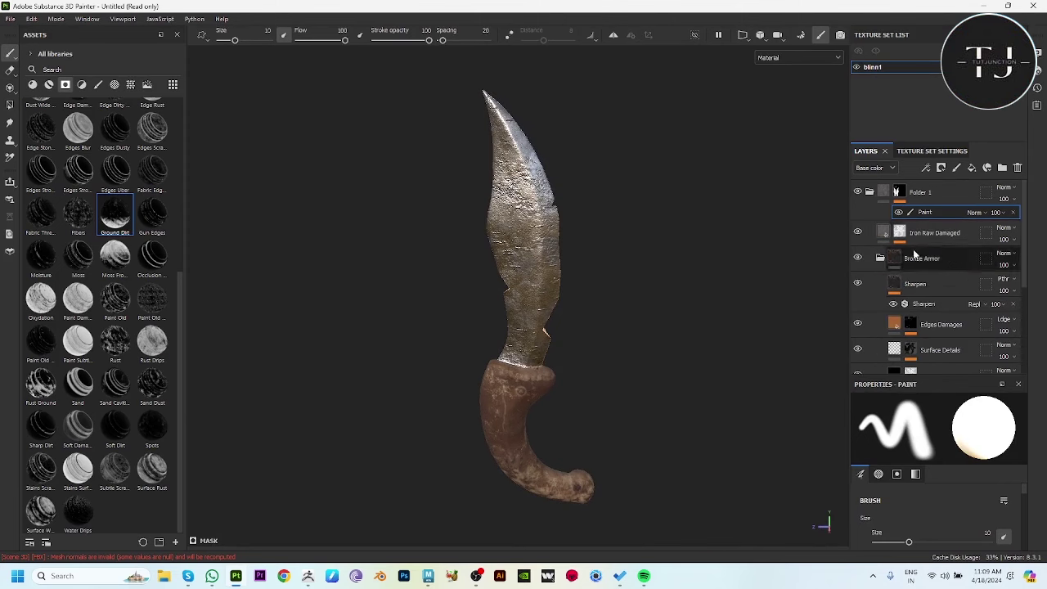
click(887, 234)
click(951, 504)
drag(846, 496, 843, 482)
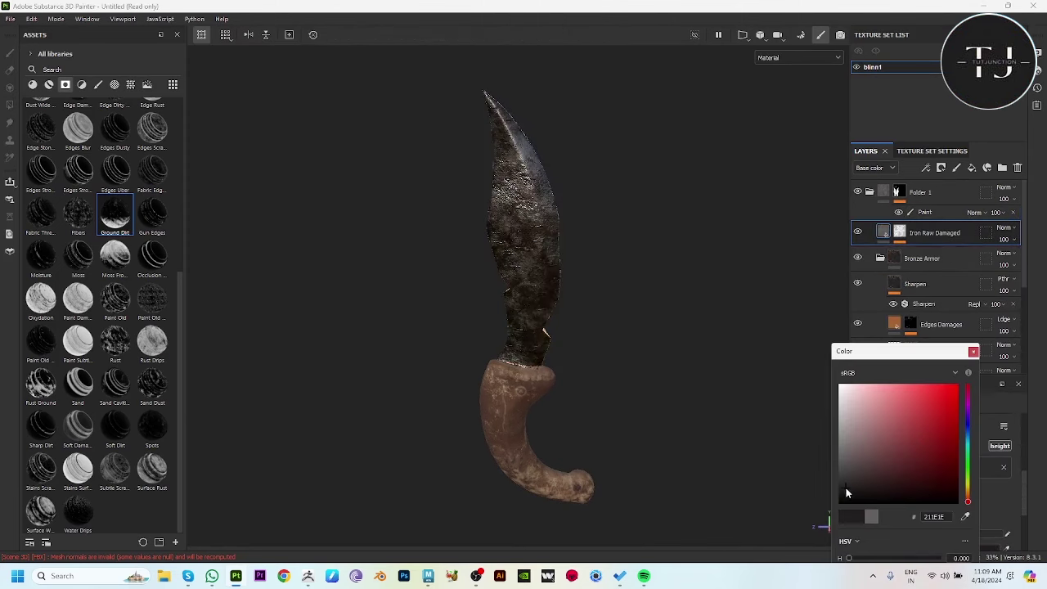
- Change the Edges Damages base colour from orange to dark grey 76716E
scroll(498, 428, down, 2)
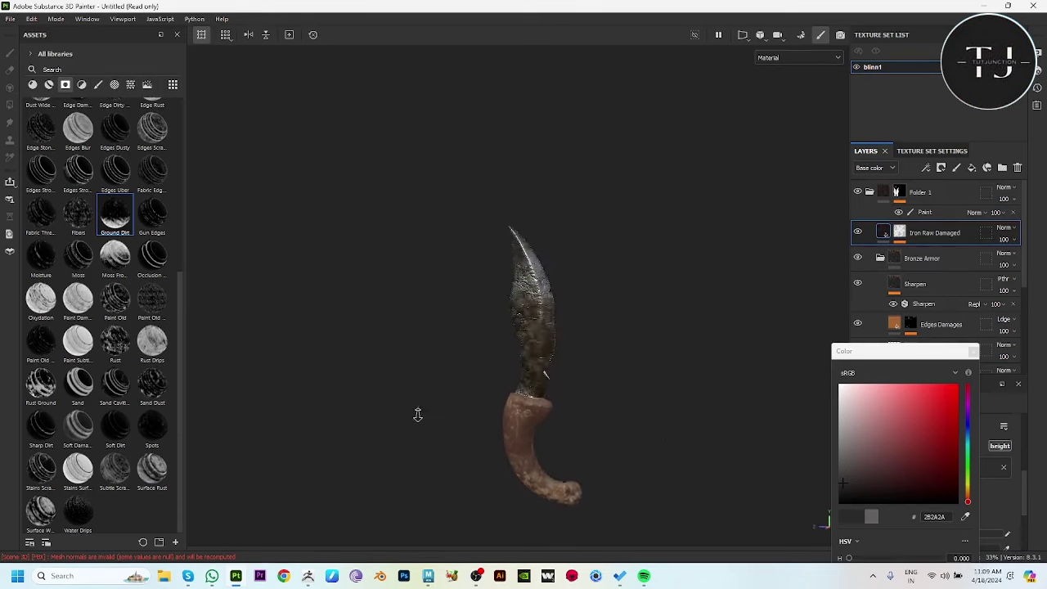
alt+drag(418, 414, 617, 529)
scroll(592, 490, up, 2)
click(906, 324)
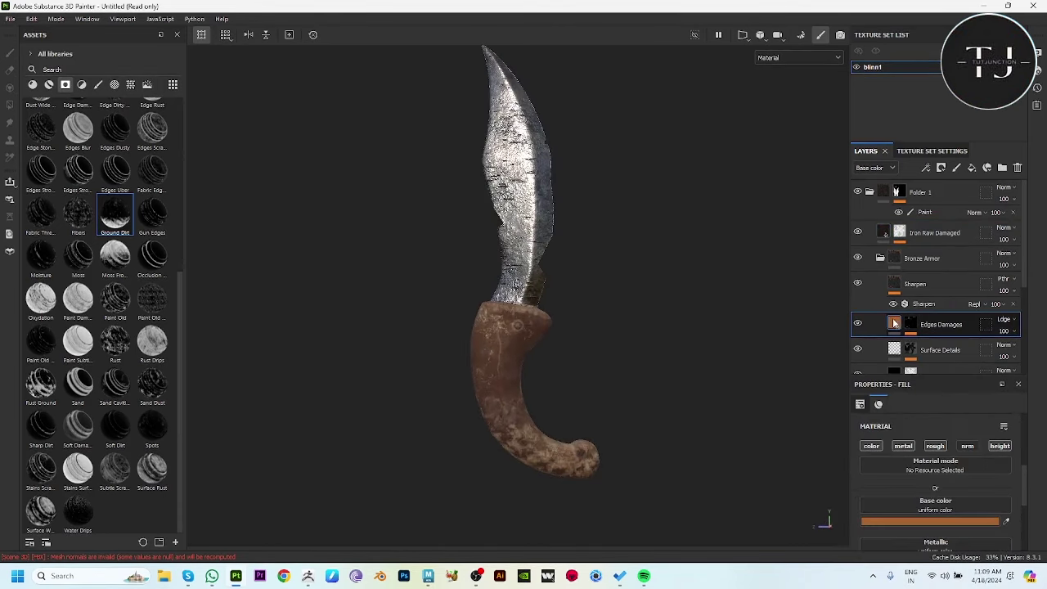
click(966, 523)
drag(865, 435, 842, 477)
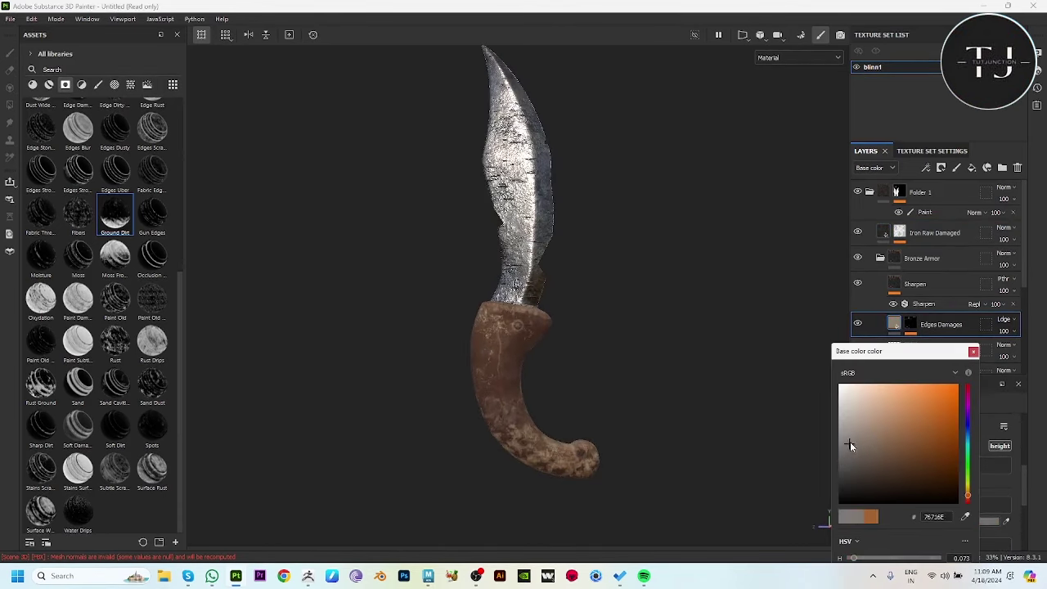
click(973, 351)
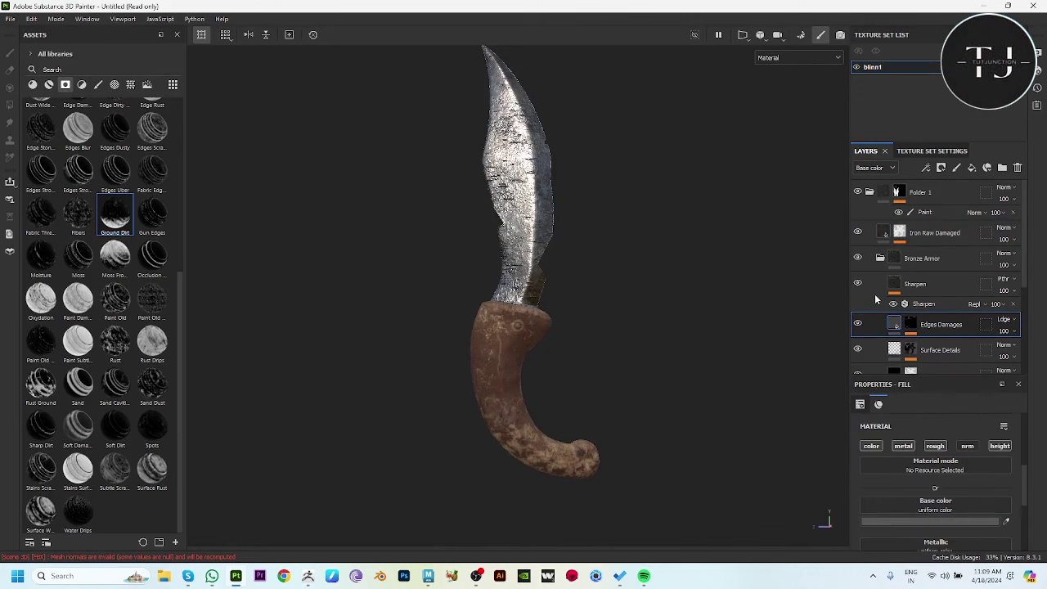
click(880, 258)
- Lower the handle Base layer's noise Balance to 0.12 in Wood Ship Hull Old
click(870, 192)
click(871, 259)
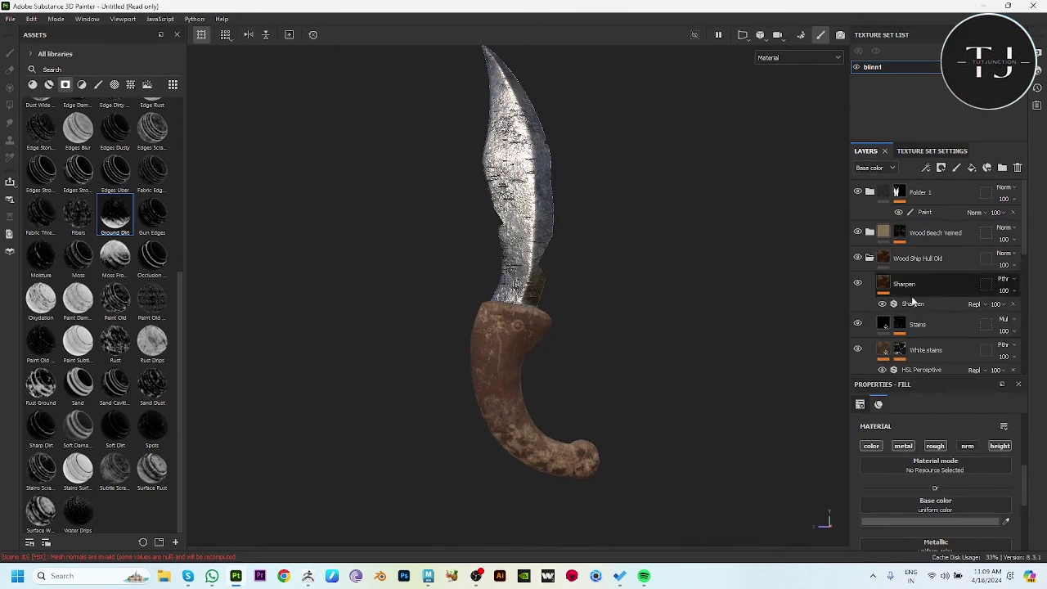
scroll(928, 346, down, 3)
scroll(929, 347, down, 2)
scroll(925, 343, down, 2)
scroll(925, 344, down, 1)
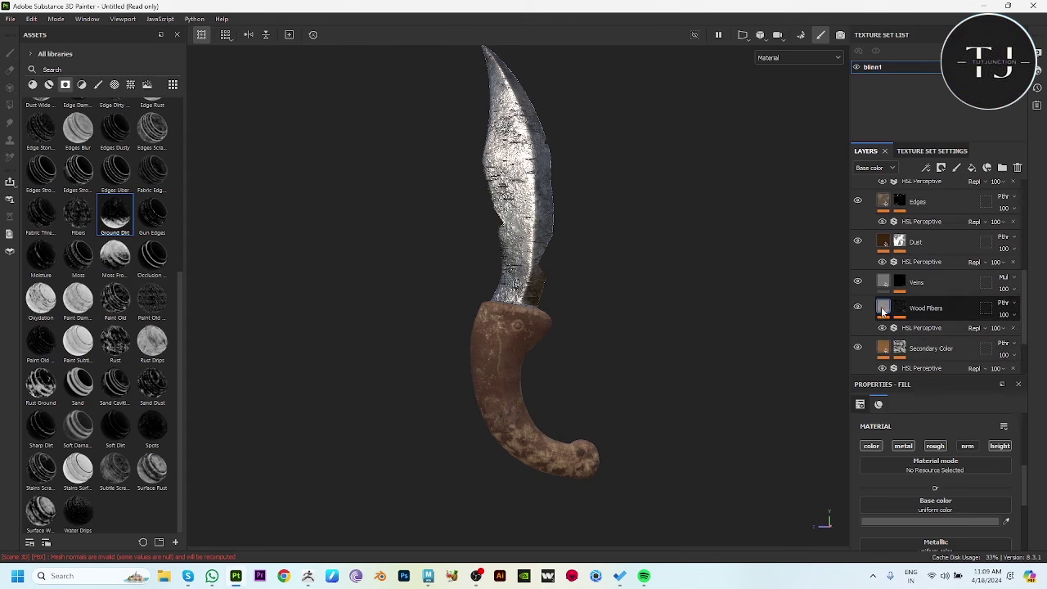
click(926, 310)
scroll(898, 352, down, 2)
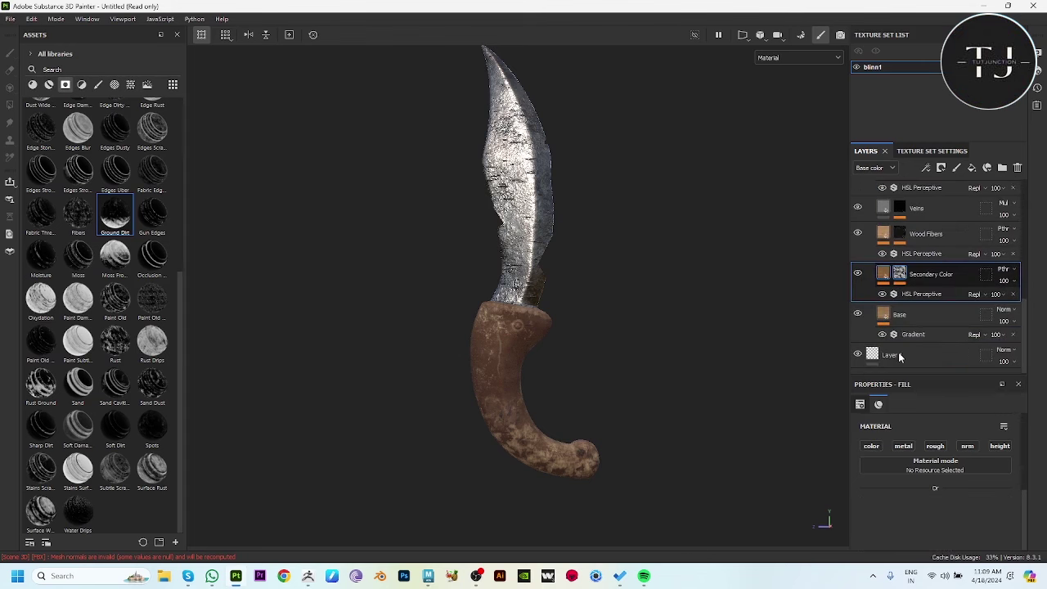
click(908, 315)
scroll(920, 509, down, 3)
scroll(933, 495, down, 1)
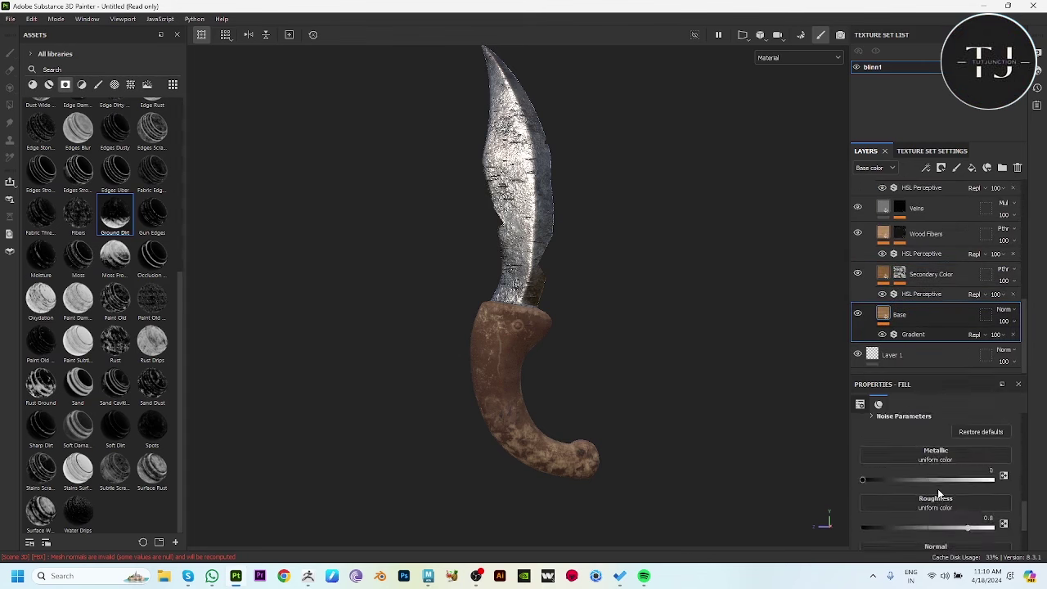
scroll(939, 479, up, 1)
drag(940, 464, 888, 463)
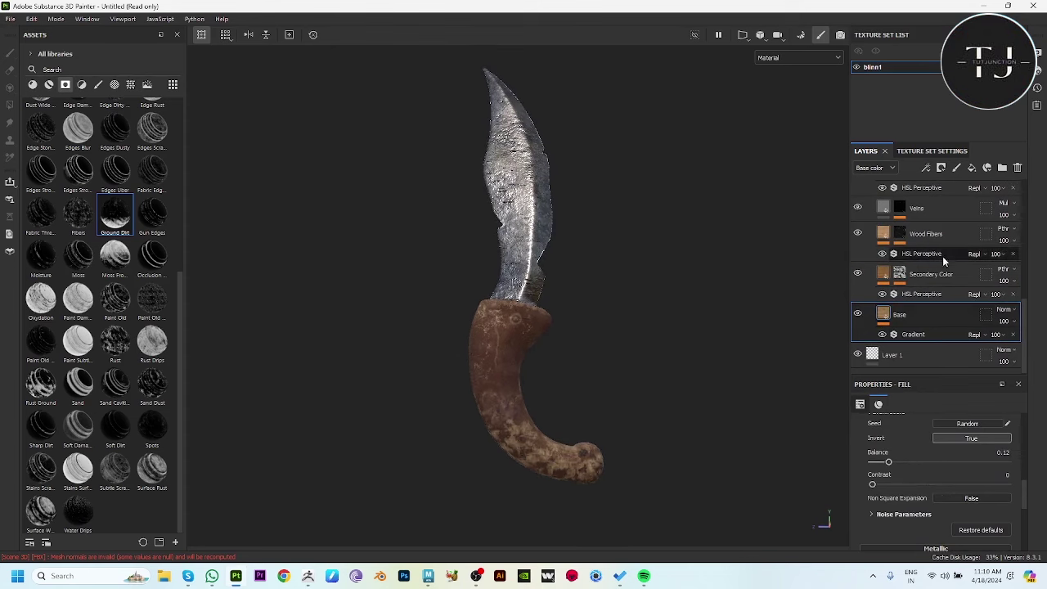
- Hide the Dirt layer and collapse the wood layer folders
scroll(943, 256, up, 4)
scroll(883, 257, up, 3)
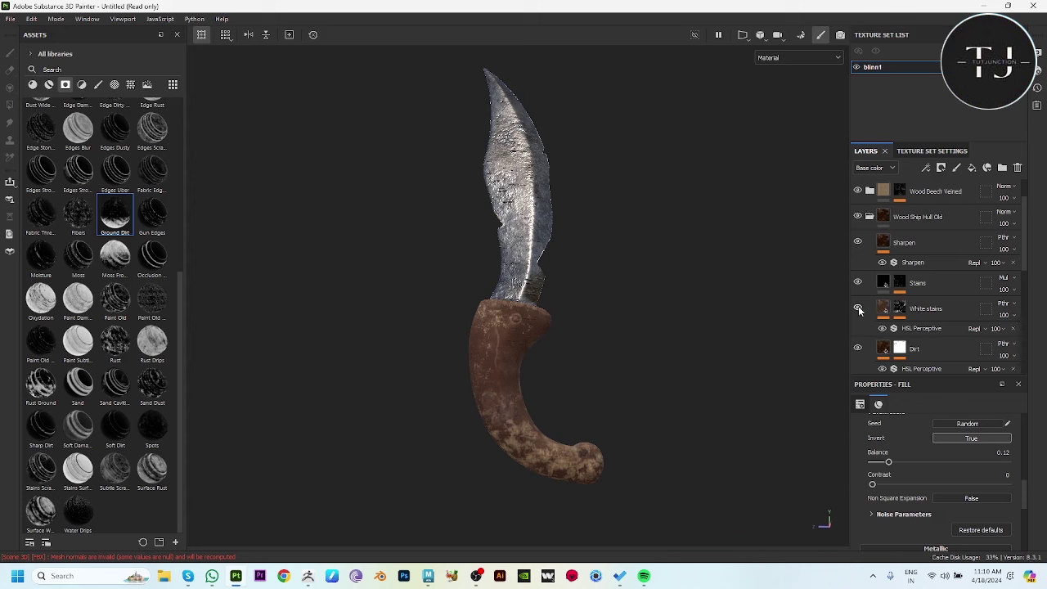
click(857, 349)
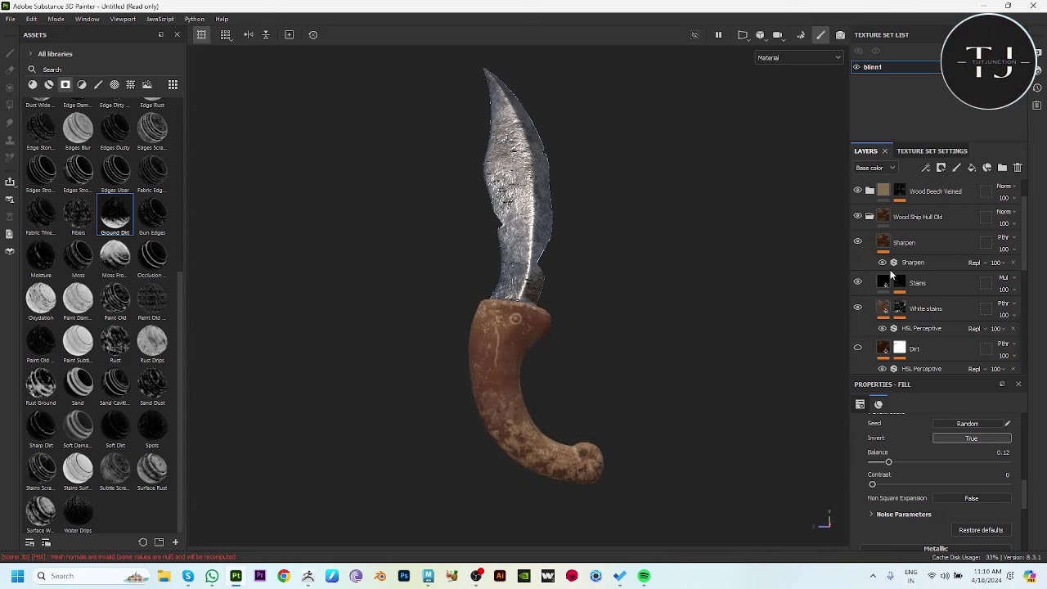
scroll(919, 327, down, 3)
scroll(920, 333, down, 2)
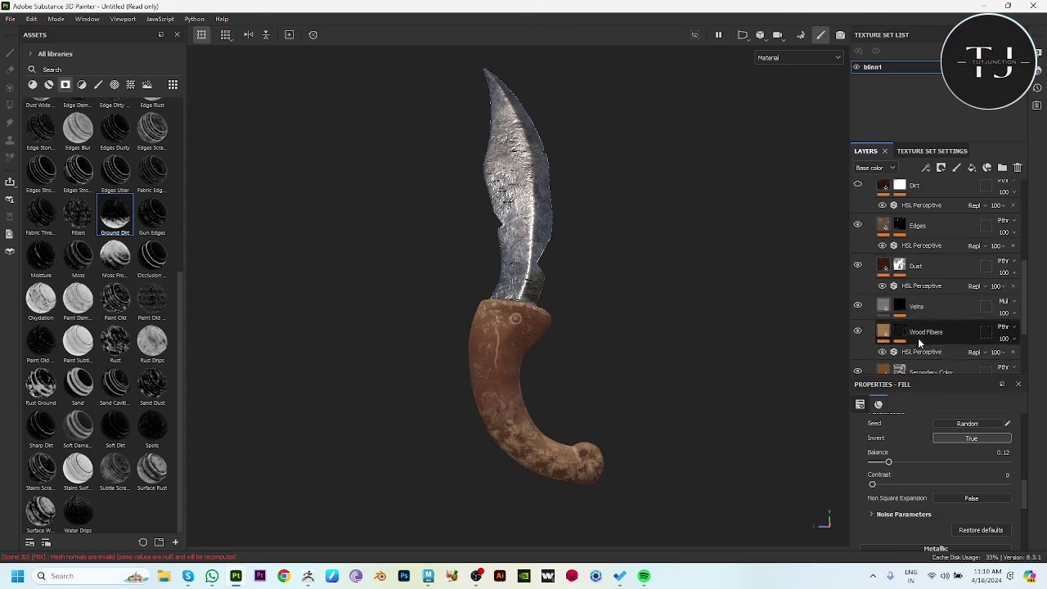
click(884, 335)
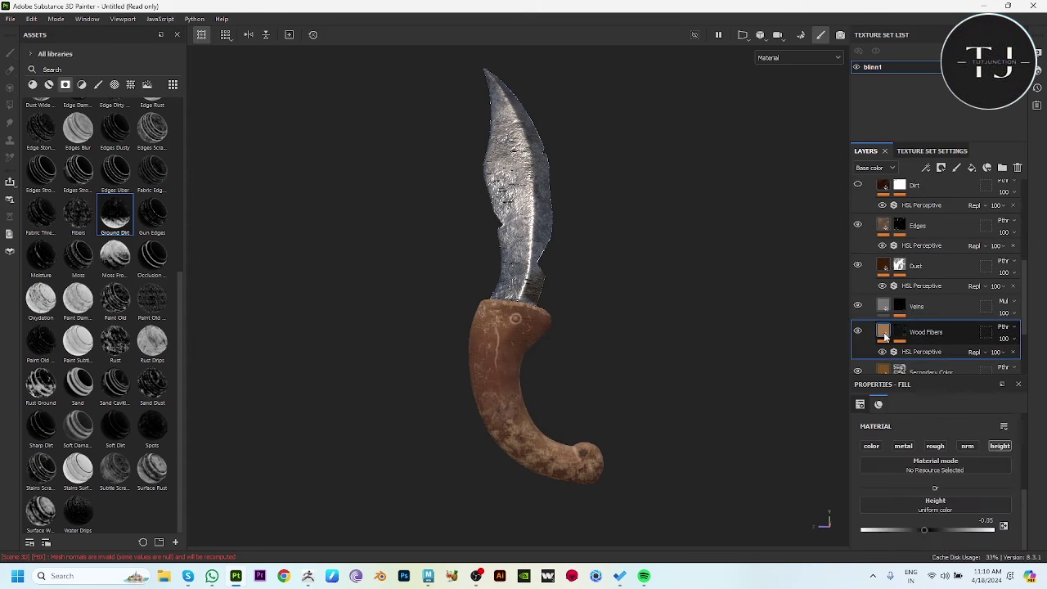
scroll(932, 278, up, 3)
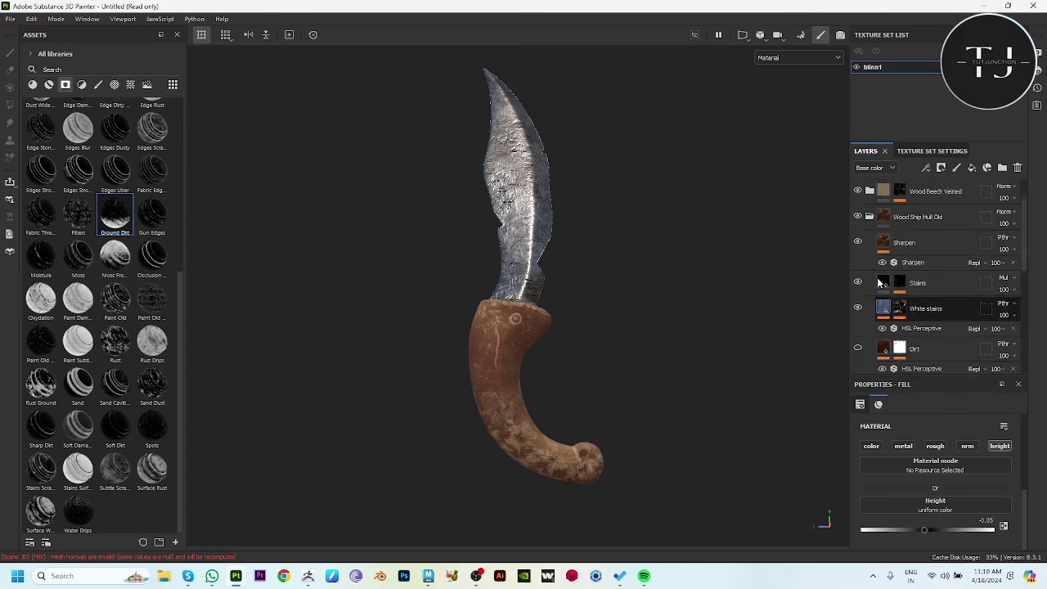
scroll(932, 278, up, 2)
click(858, 259)
click(858, 258)
click(870, 259)
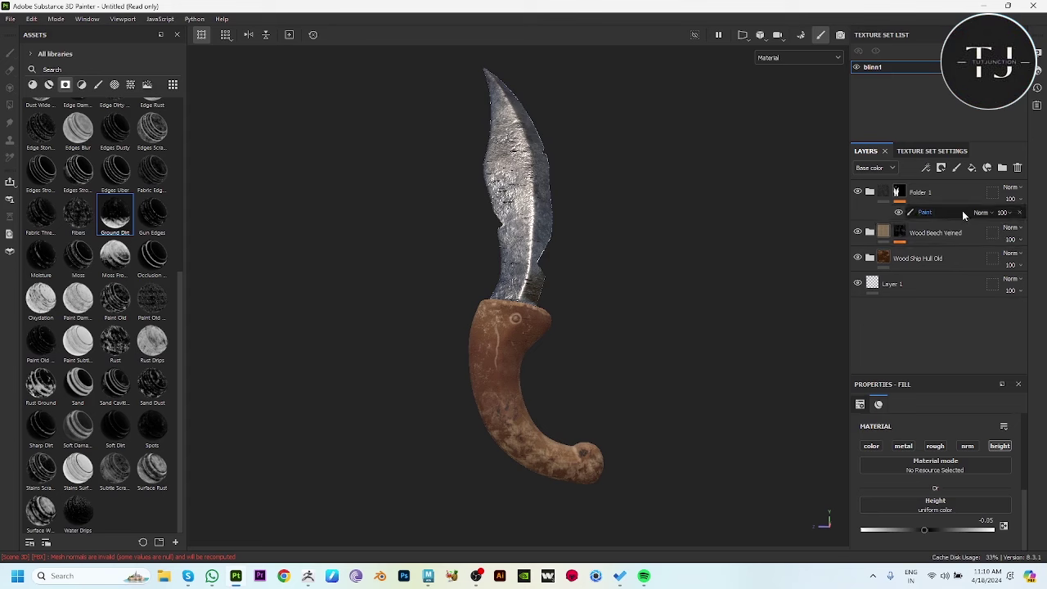
- Set the Iron Raw Damaged layer's Roughness in Folder 1 to 0.49
scroll(695, 245, up, 3)
middle_drag(643, 285, 599, 362)
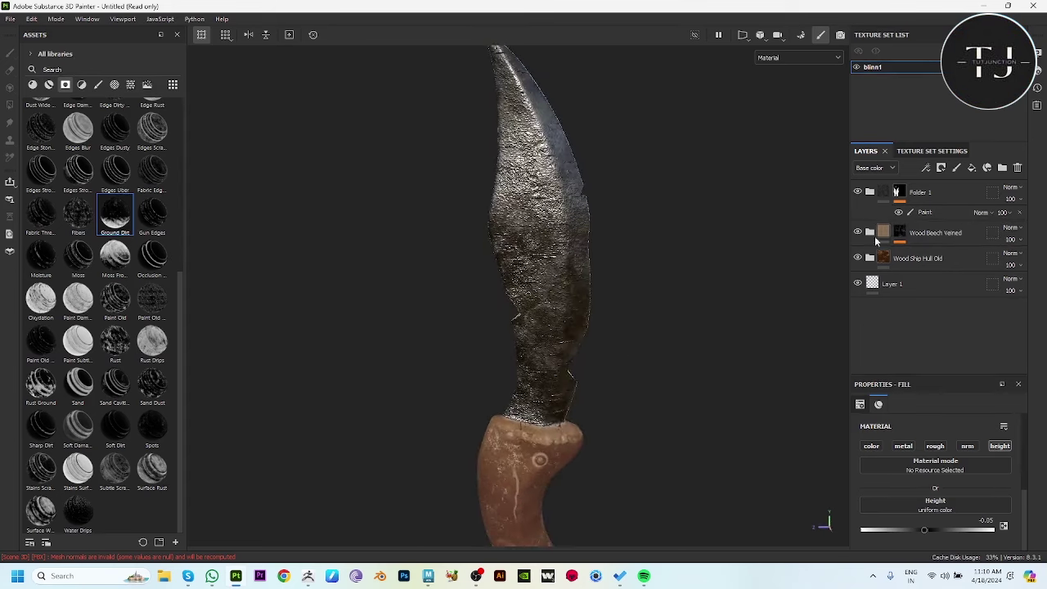
click(857, 191)
click(858, 192)
click(869, 192)
click(916, 233)
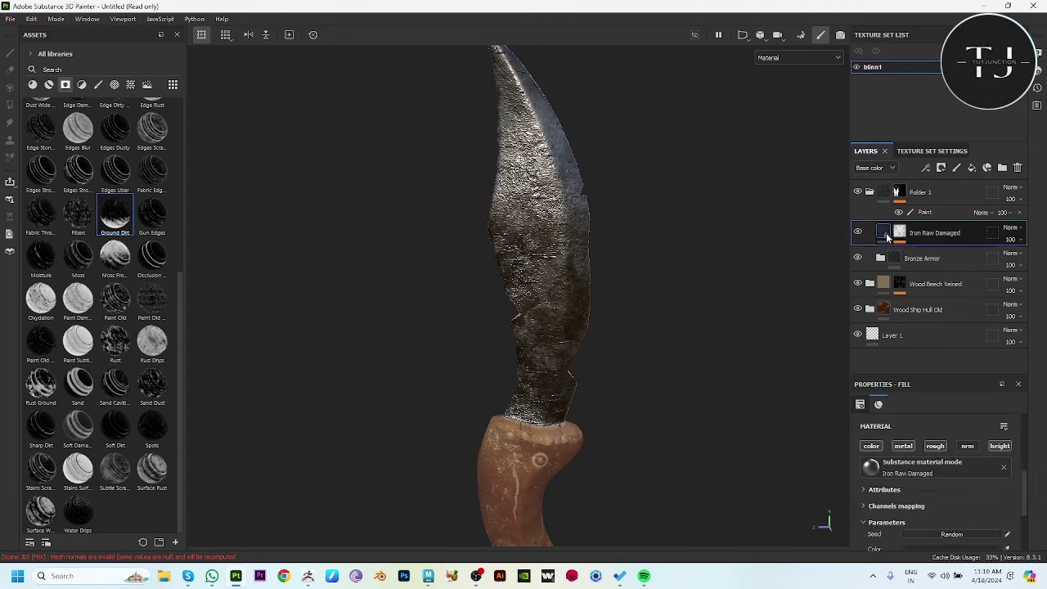
mouse_move(938, 511)
mouse_down()
mouse_move(958, 507)
mouse_move(935, 507)
mouse_up()
alt+drag(700, 391, 690, 362)
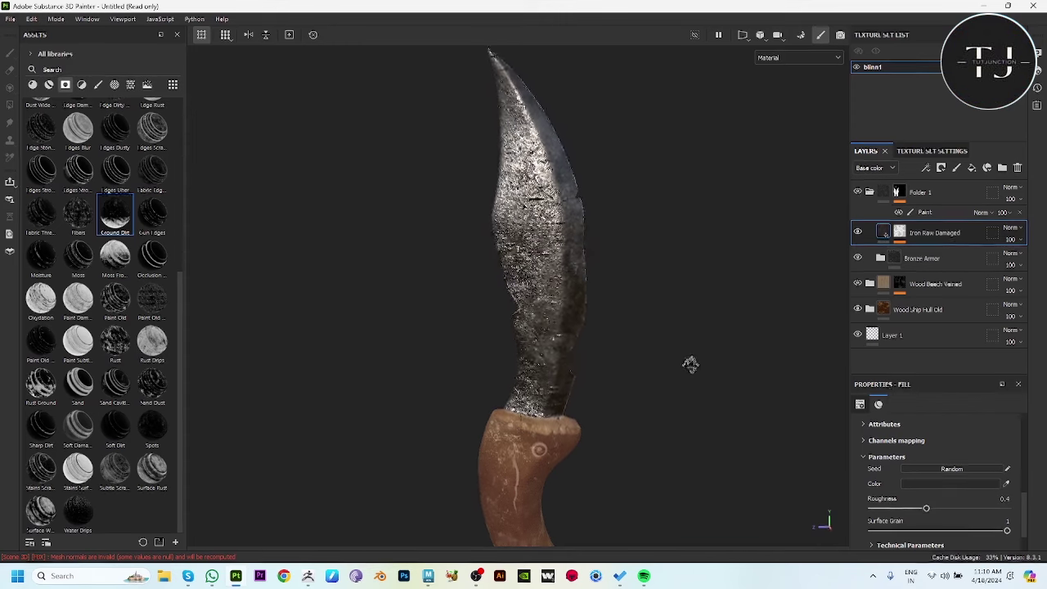
drag(935, 511, 938, 509)
mouse_move(712, 425)
alt+mouse_down()
mouse_move(598, 437)
mouse_move(578, 426)
mouse_move(610, 303)
alt+mouse_up()
scroll(559, 329, up, 3)
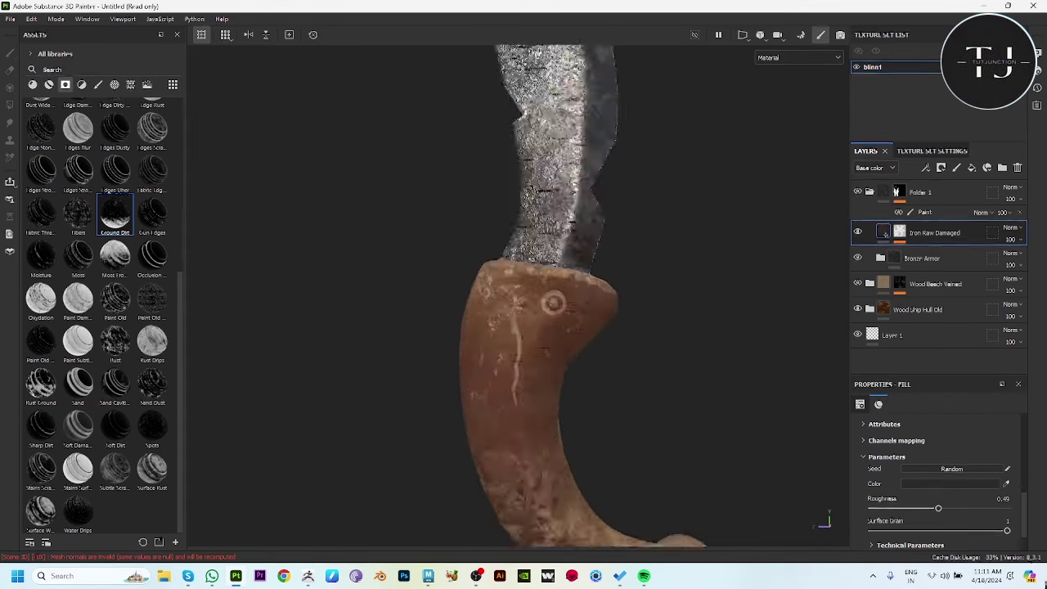
scroll(519, 384, up, 2)
scroll(701, 377, up, 2)
- Add a new paint layer, Layer 2, above Folder 1 with the metallic channel enabled
click(937, 192)
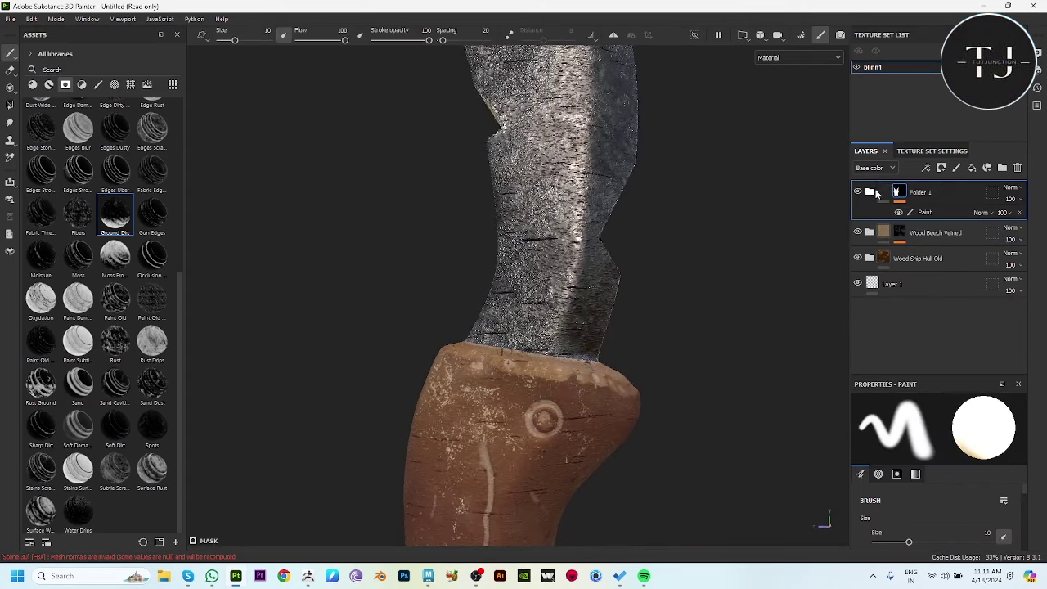
click(958, 168)
scroll(938, 527, down, 2)
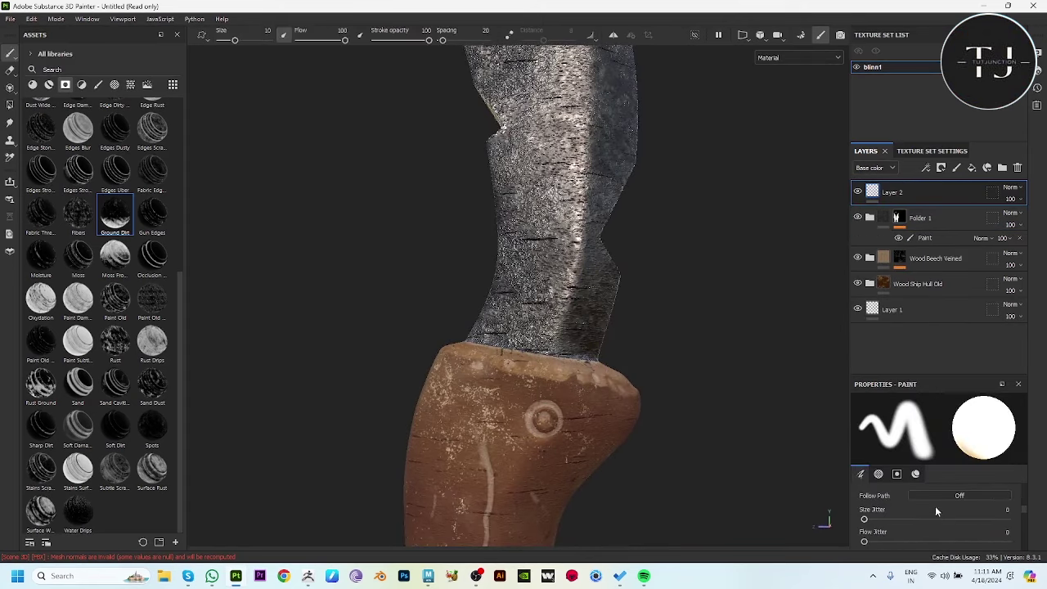
drag(930, 378, 931, 275)
scroll(947, 500, down, 3)
scroll(948, 505, down, 2)
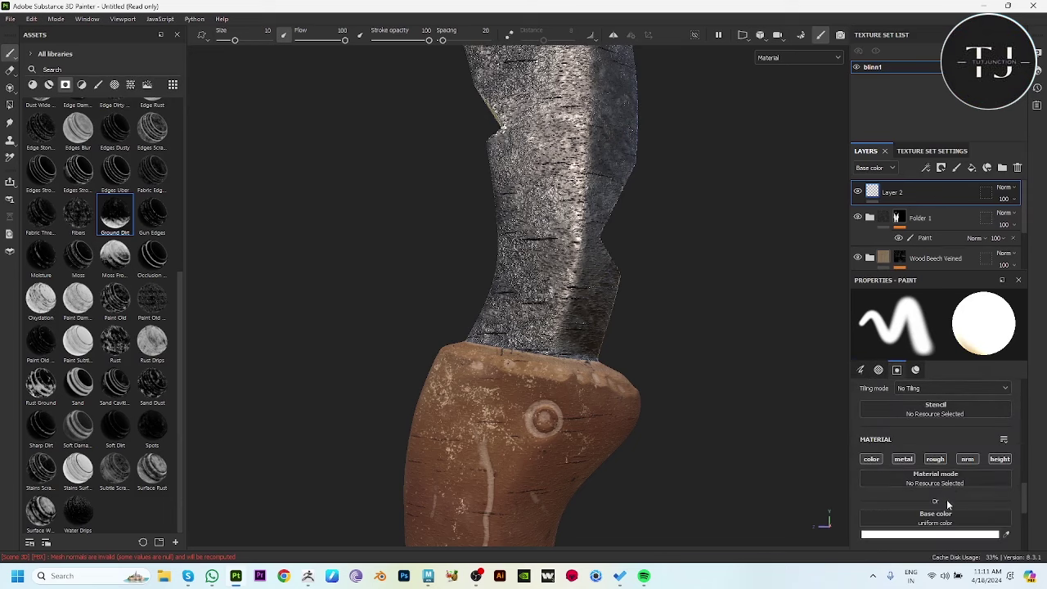
click(906, 459)
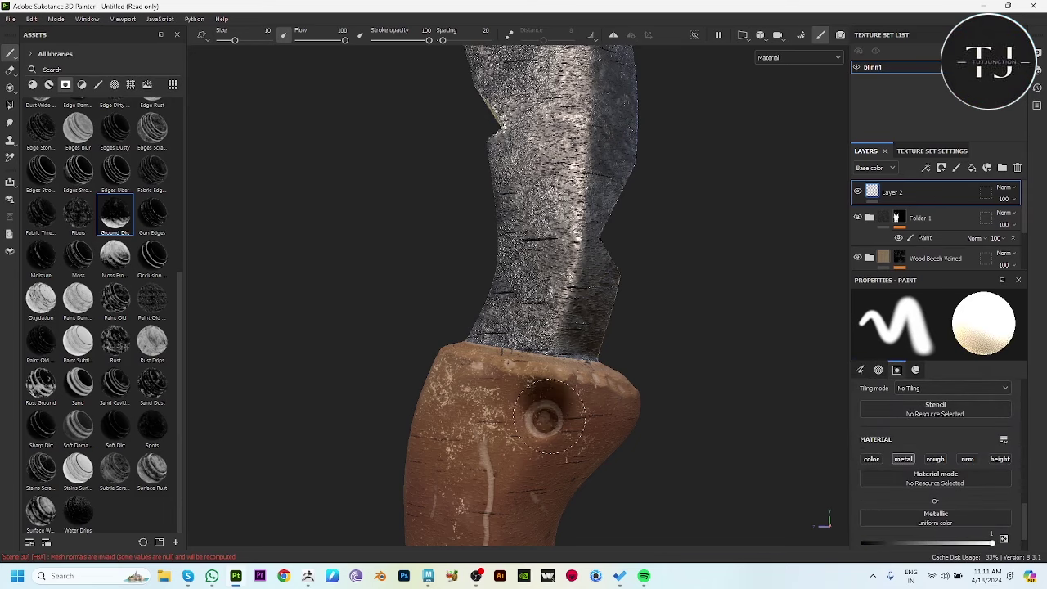
- Enable the color channel and set a dark grey base color, undoing a test stroke
mouse_move(730, 457)
alt+mouse_down()
mouse_move(776, 227)
mouse_move(755, 411)
mouse_move(663, 498)
alt+mouse_up()
mouse_move(684, 421)
alt+mouse_down()
mouse_move(732, 402)
mouse_move(674, 342)
alt+mouse_up()
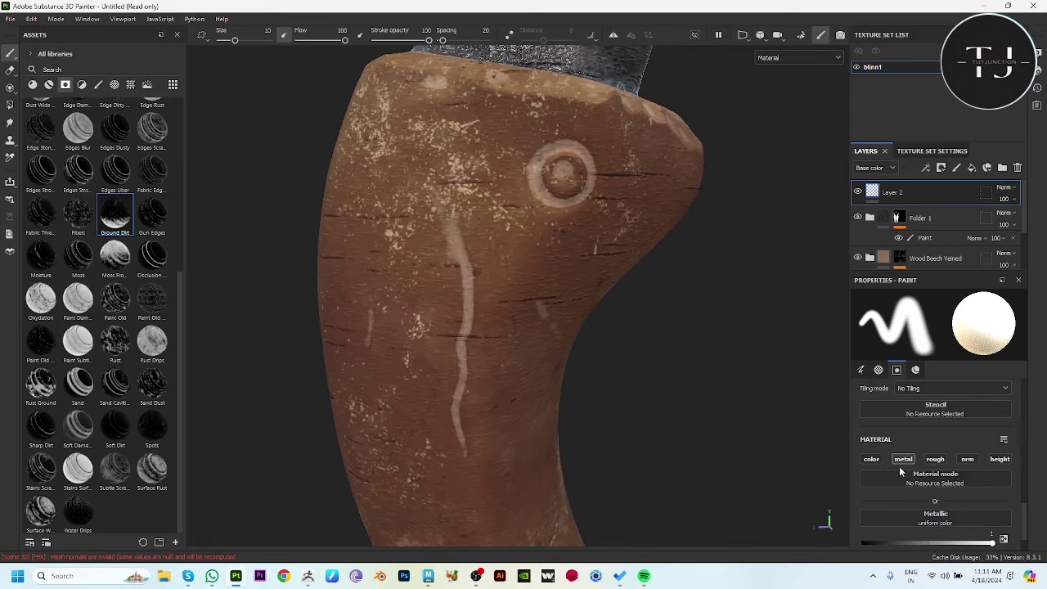
click(872, 459)
click(941, 538)
click(857, 452)
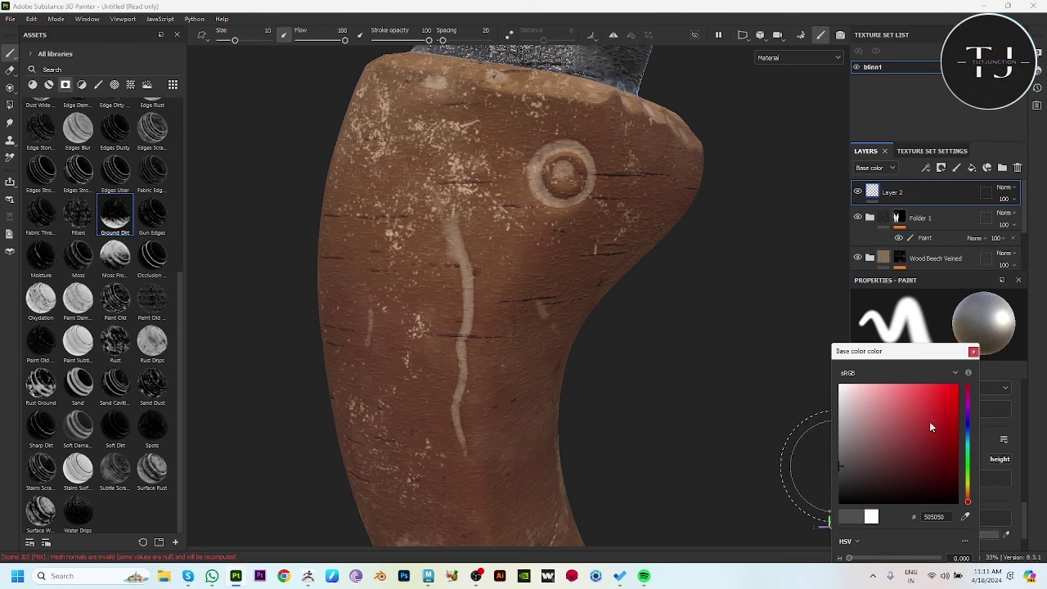
drag(558, 170, 612, 203)
key(ctrl+z)
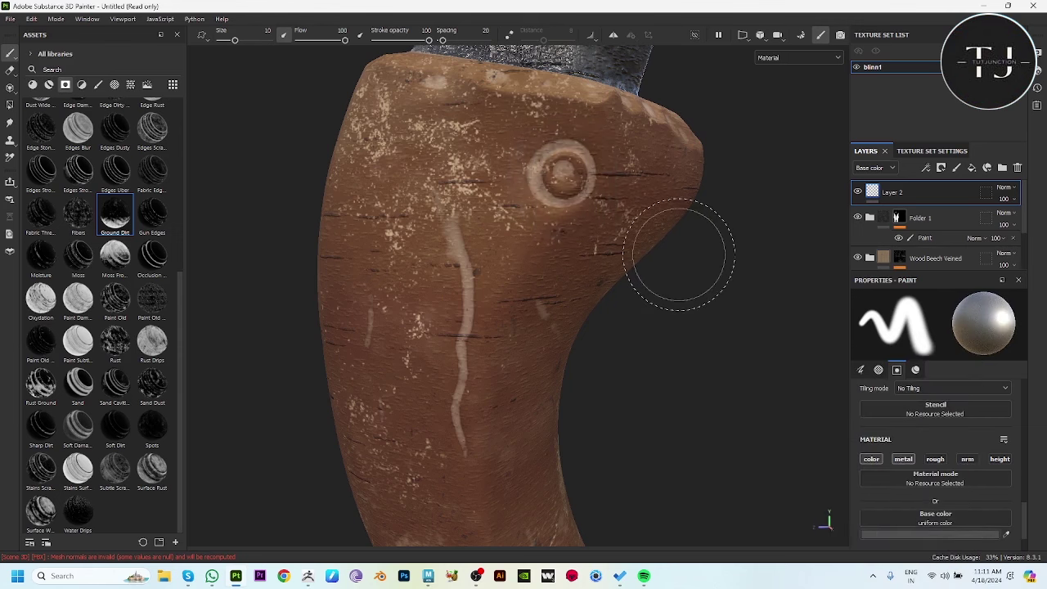
- Shrink the brush size to about 1.98 and undo a test blotch on the ring
alt+drag(701, 257, 720, 398)
ctrl+right_drag(690, 351, 689, 353)
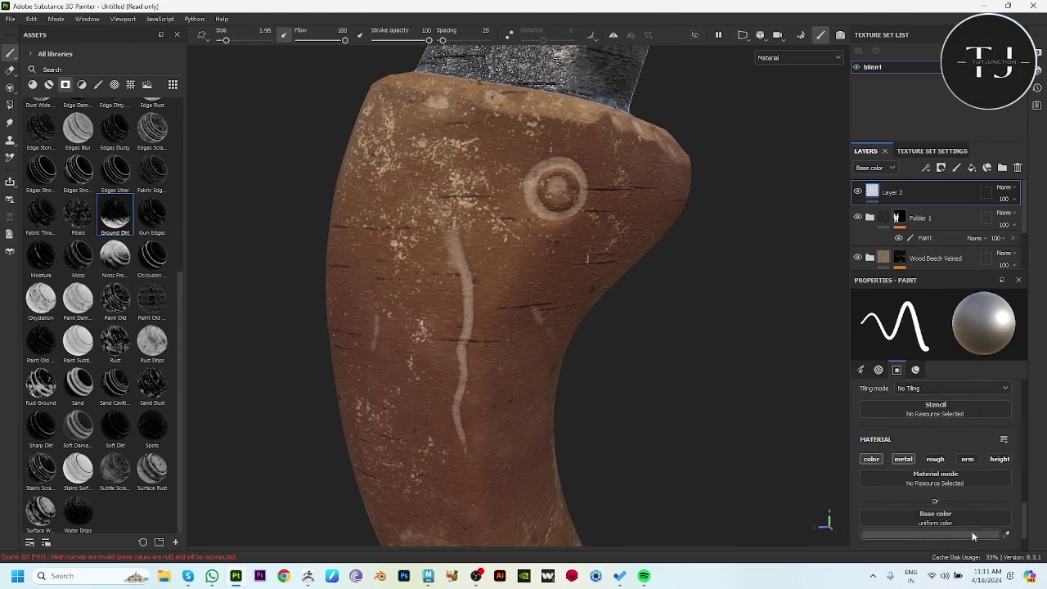
scroll(973, 537, down, 2)
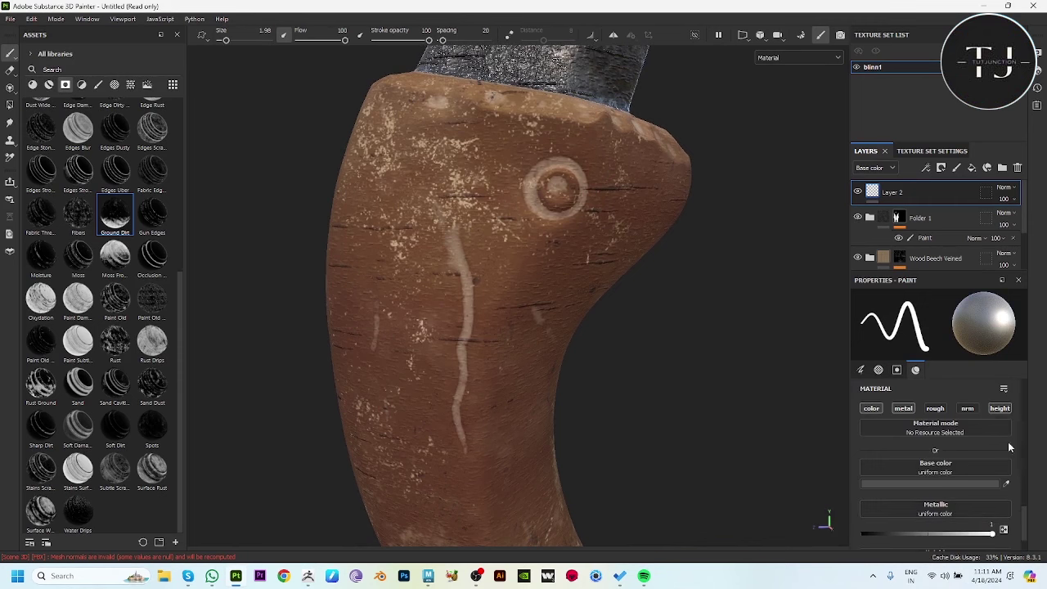
scroll(966, 491, down, 2)
click(582, 194)
key(ctrl+z)
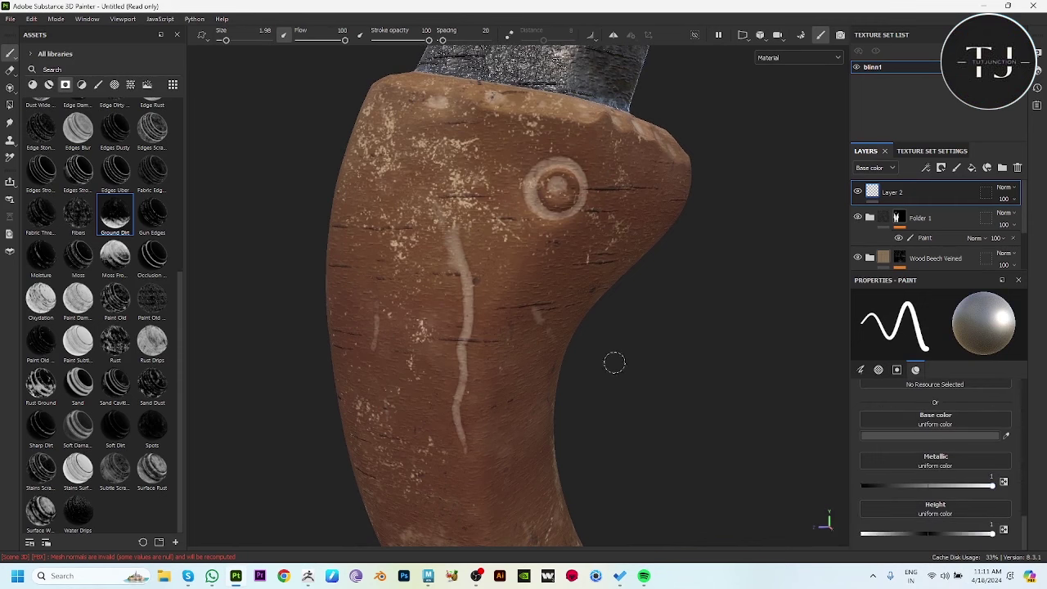
- Show Materials in the assets library and add Iron Raw as a new layer
alt+drag(613, 362, 692, 418)
scroll(922, 470, up, 4)
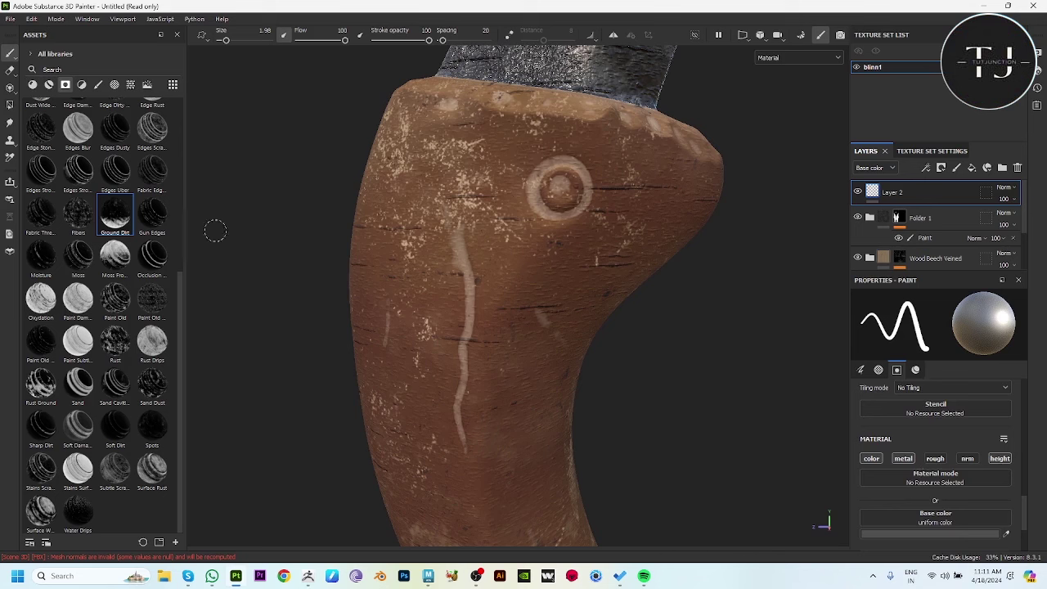
click(34, 85)
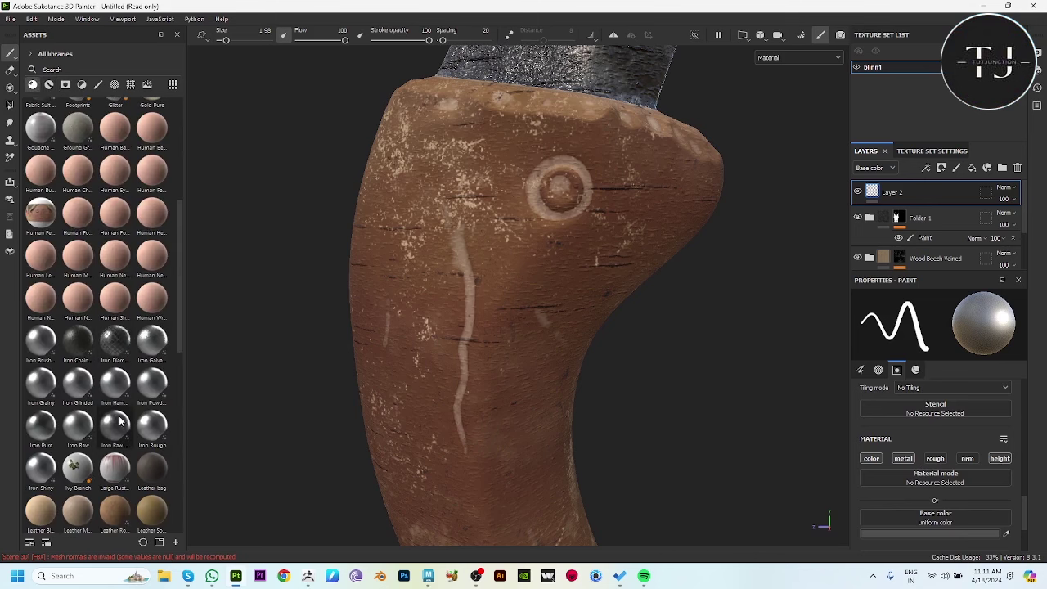
drag(115, 421, 949, 193)
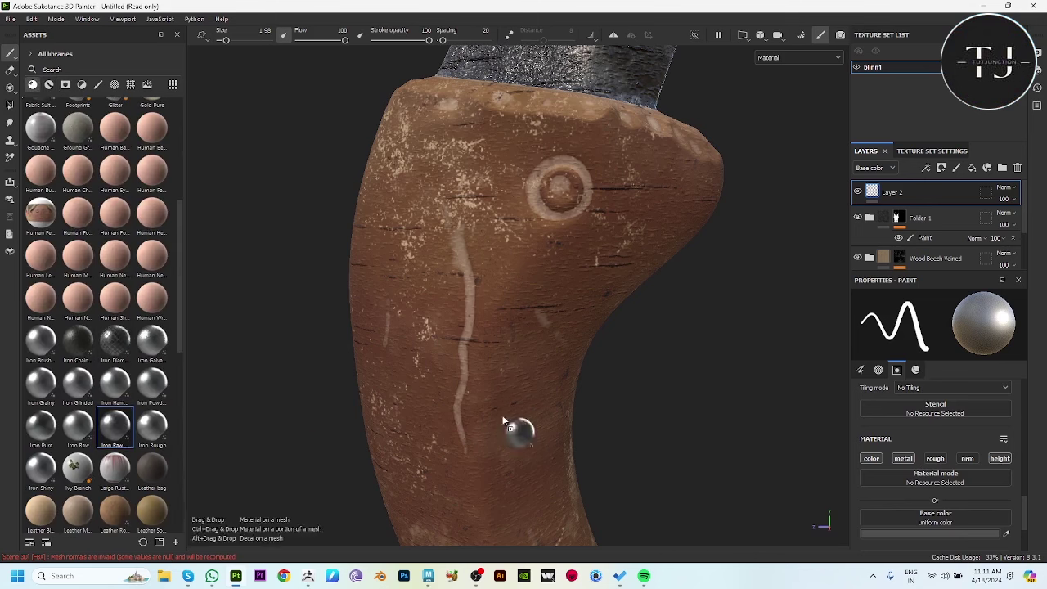
- Give the iron layer a black mask with a paint effect and brush size 3.88
right_click(951, 191)
click(925, 20)
right_click(888, 193)
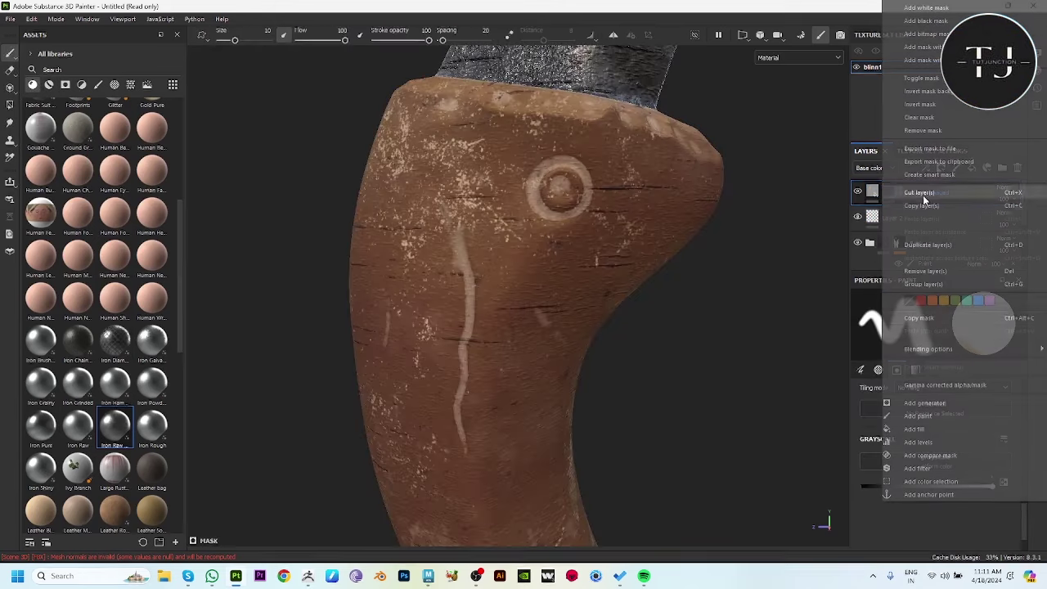
click(918, 417)
ctrl+right_drag(564, 193, 563, 189)
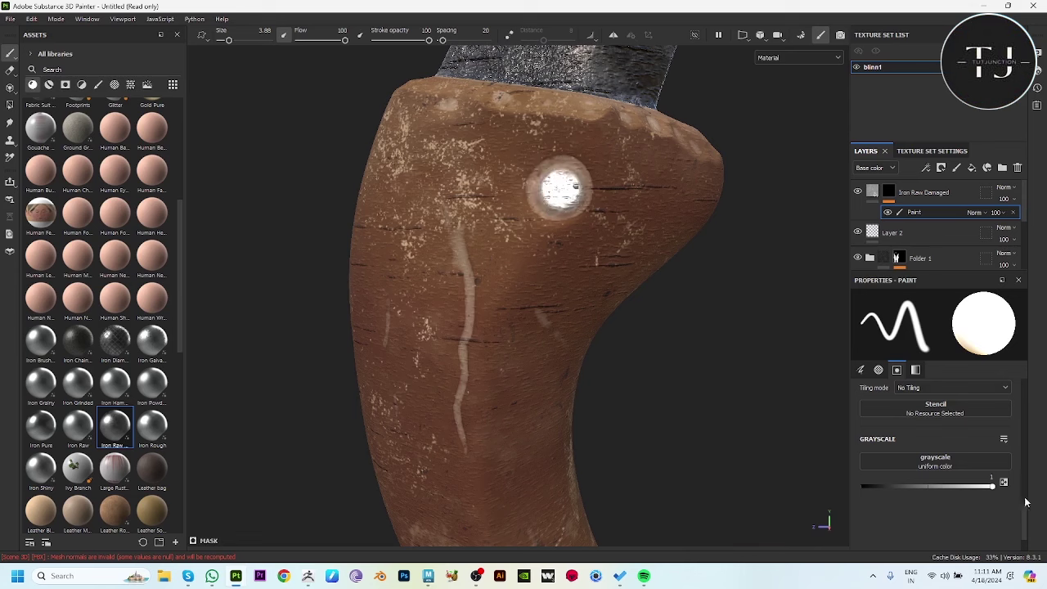
- Darken the Iron Raw Damaged layer's color to 292929
scroll(896, 448, up, 2)
click(933, 193)
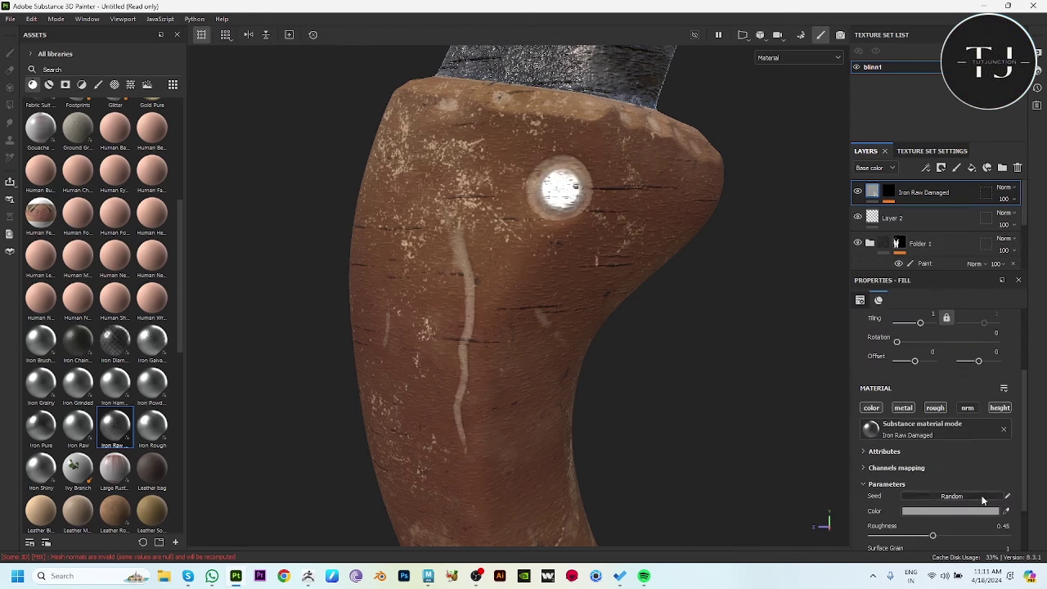
click(916, 511)
drag(880, 458, 831, 489)
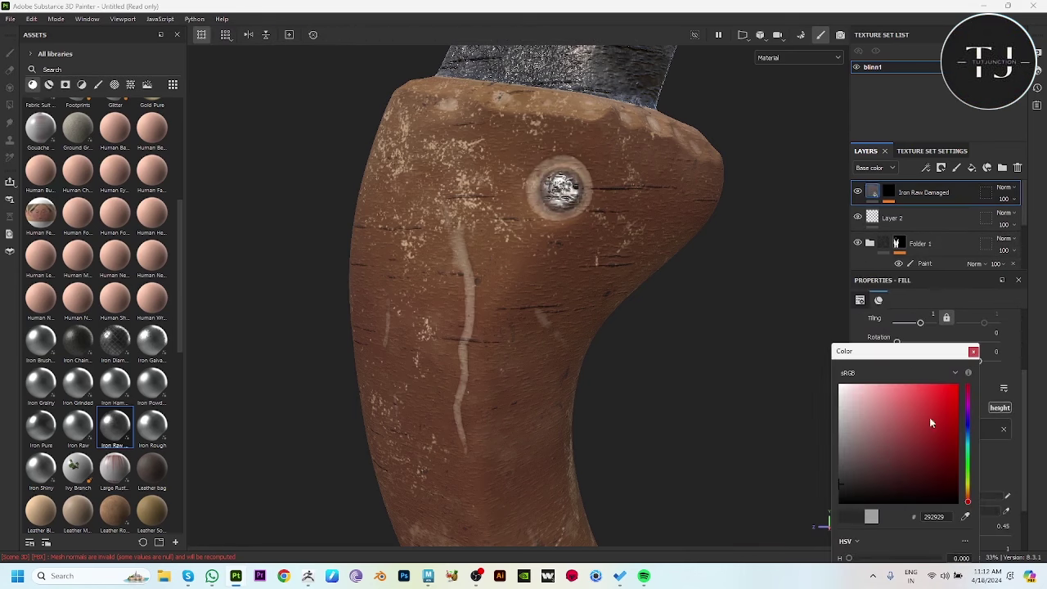
click(973, 351)
scroll(949, 483, up, 2)
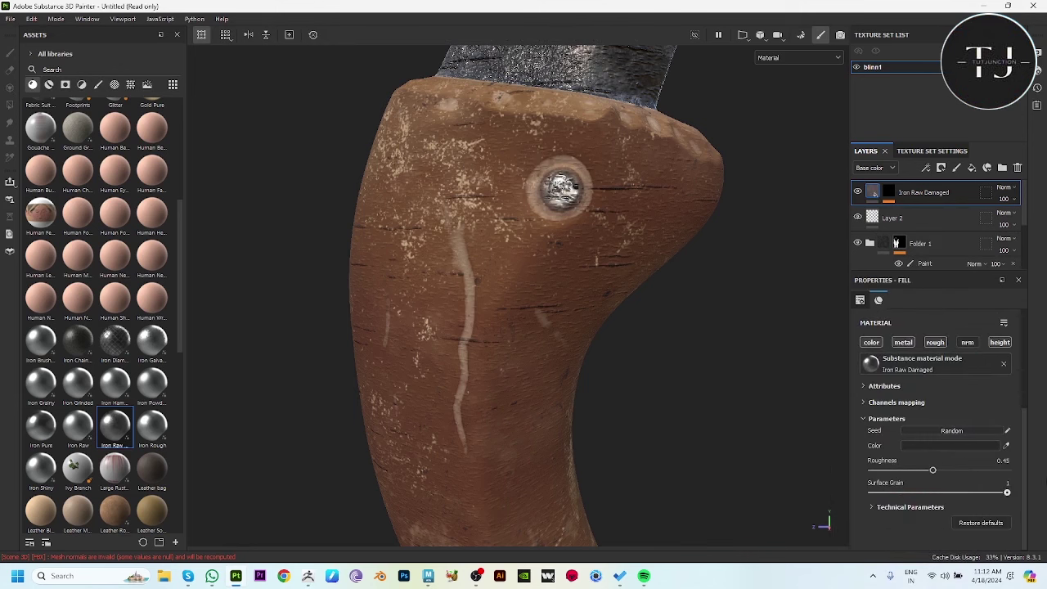
- Expand the iron material's Technical Parameters and set Normal Intensity to 0.11
click(876, 509)
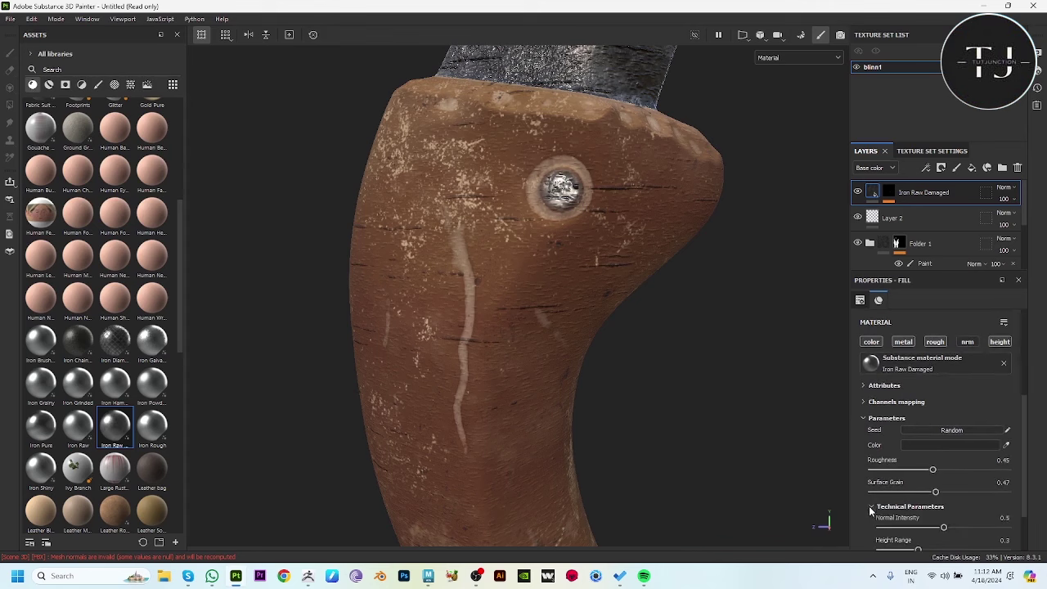
scroll(940, 490, down, 2)
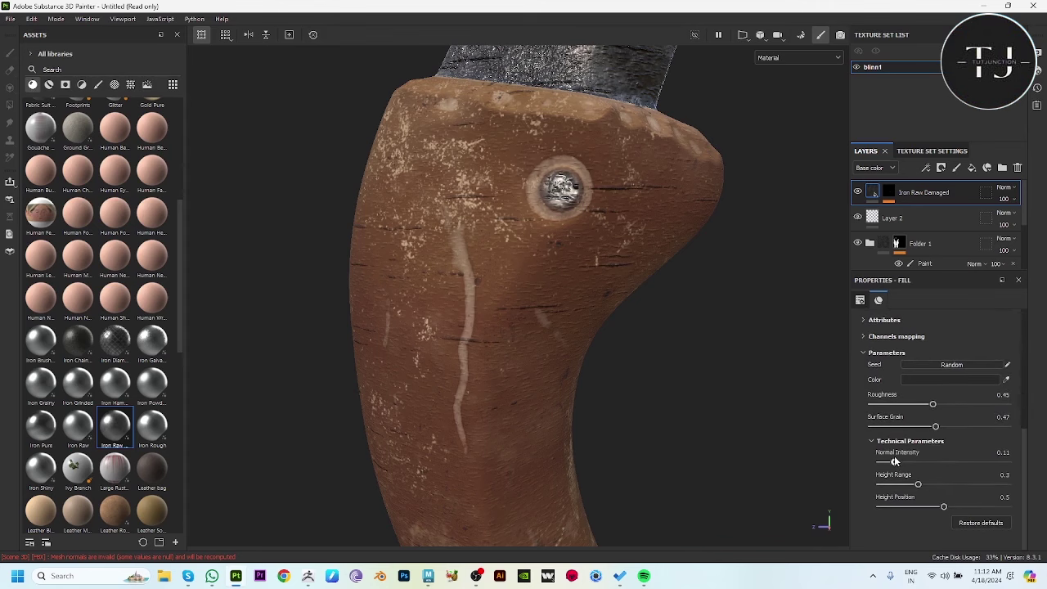
mouse_move(573, 327)
alt+mouse_down()
mouse_move(196, 290)
mouse_move(643, 358)
mouse_move(447, 376)
mouse_move(514, 309)
mouse_move(202, 357)
mouse_move(512, 469)
mouse_move(572, 514)
mouse_move(503, 496)
mouse_move(562, 393)
alt+mouse_up()
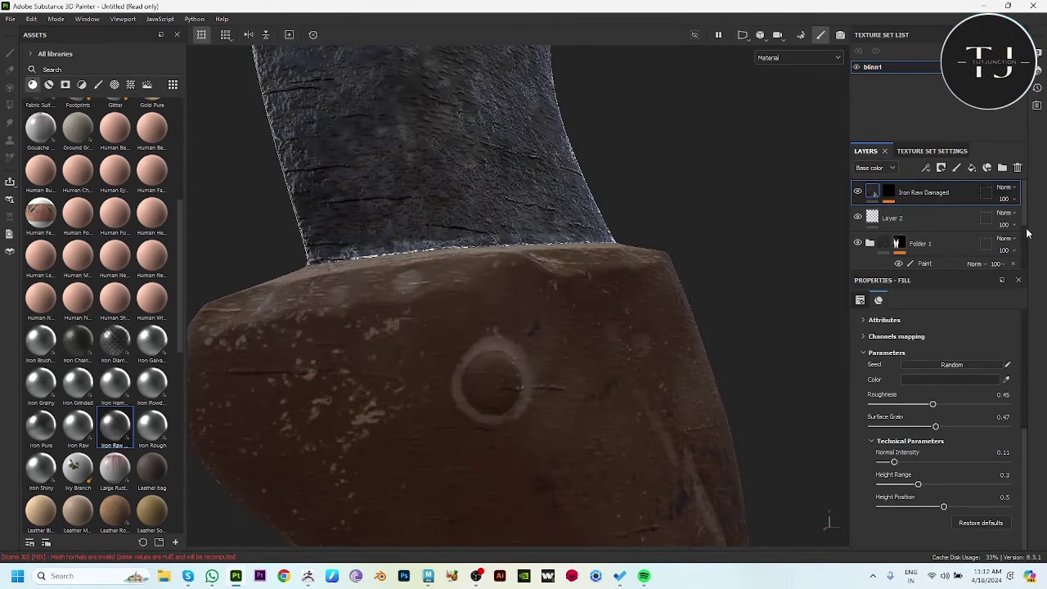
key(1)
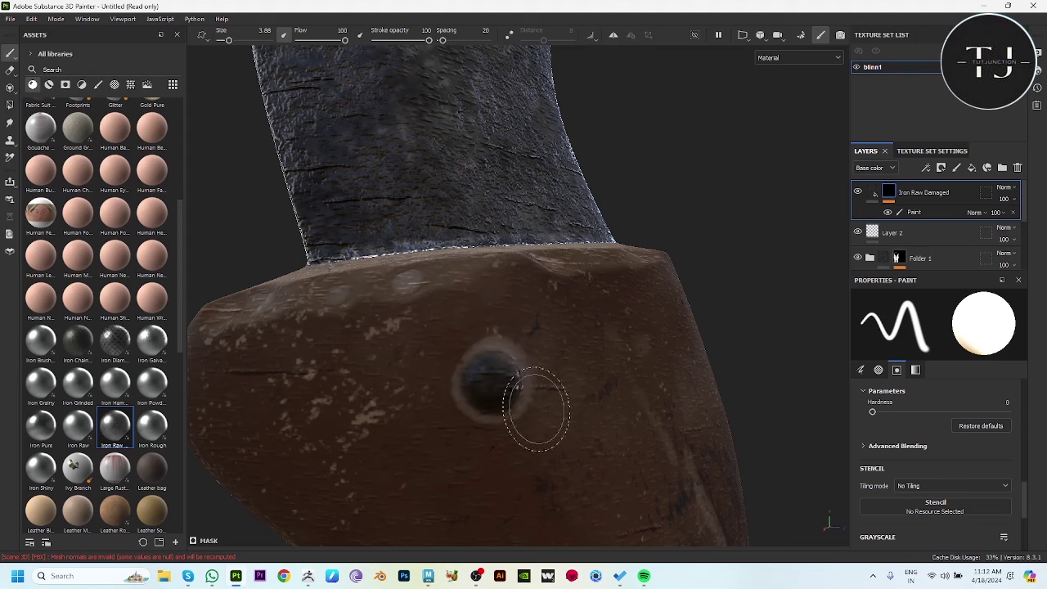
- Test dark iron strokes on the handle's end cap, undoing each
alt+right_drag(619, 429, 532, 239)
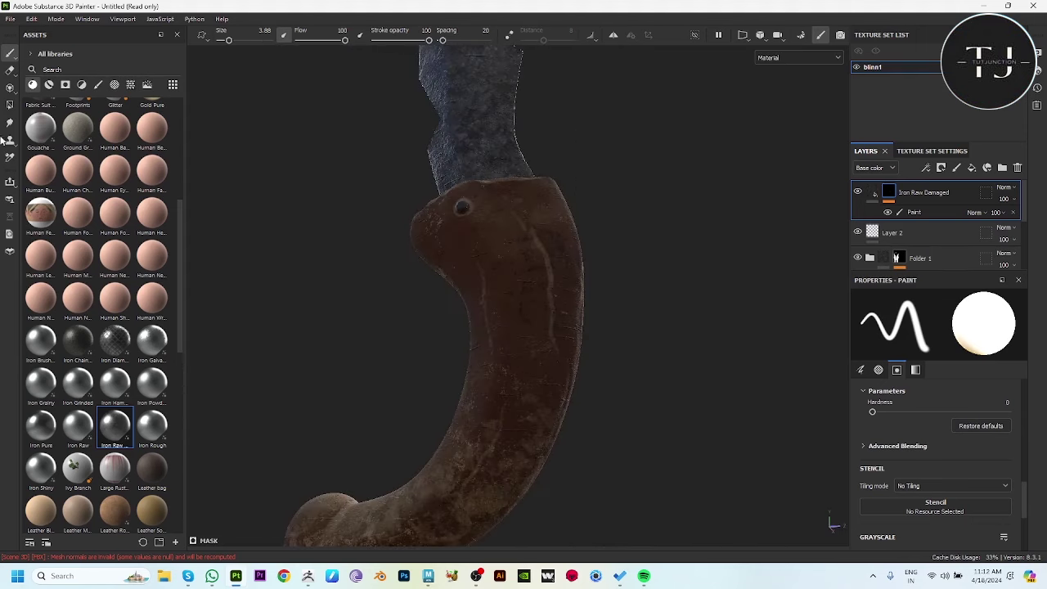
alt+drag(285, 333, 457, 322)
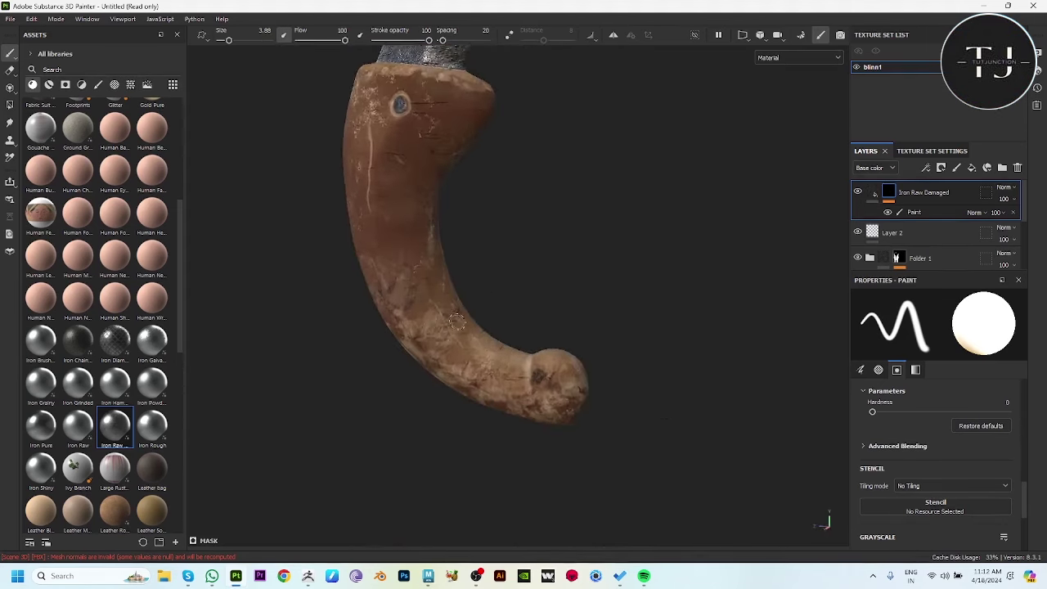
mouse_move(456, 322)
alt+right_down()
mouse_move(562, 397)
mouse_move(514, 329)
mouse_move(589, 352)
alt+right_up()
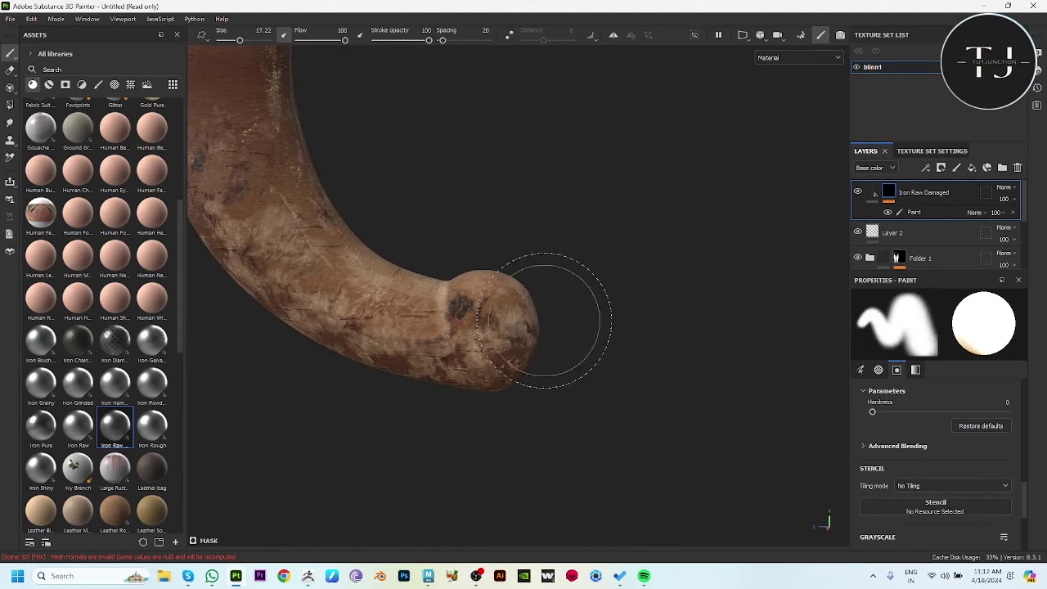
drag(503, 327, 538, 409)
mouse_move(612, 362)
alt+mouse_down()
mouse_move(374, 374)
mouse_move(519, 467)
mouse_move(601, 457)
mouse_move(541, 364)
mouse_move(753, 353)
alt+mouse_up()
key(ctrl+z)
click(541, 364)
key(ctrl+z)
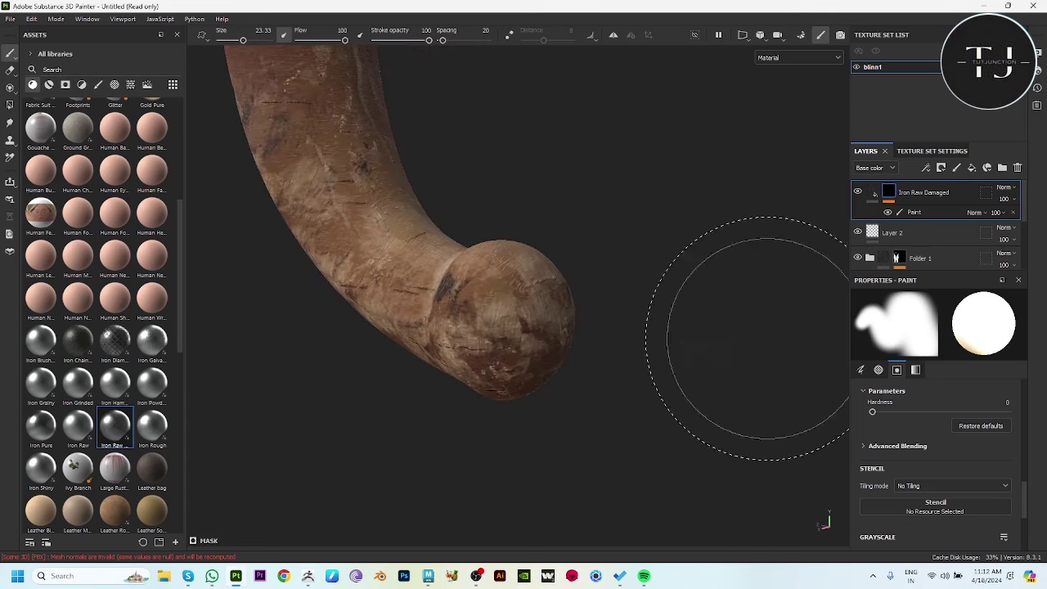
mouse_move(654, 444)
alt+mouse_down()
mouse_move(655, 386)
mouse_move(679, 380)
alt+mouse_up()
- Add a new paint layer, Layer 3, with only the height channel enabled
click(957, 167)
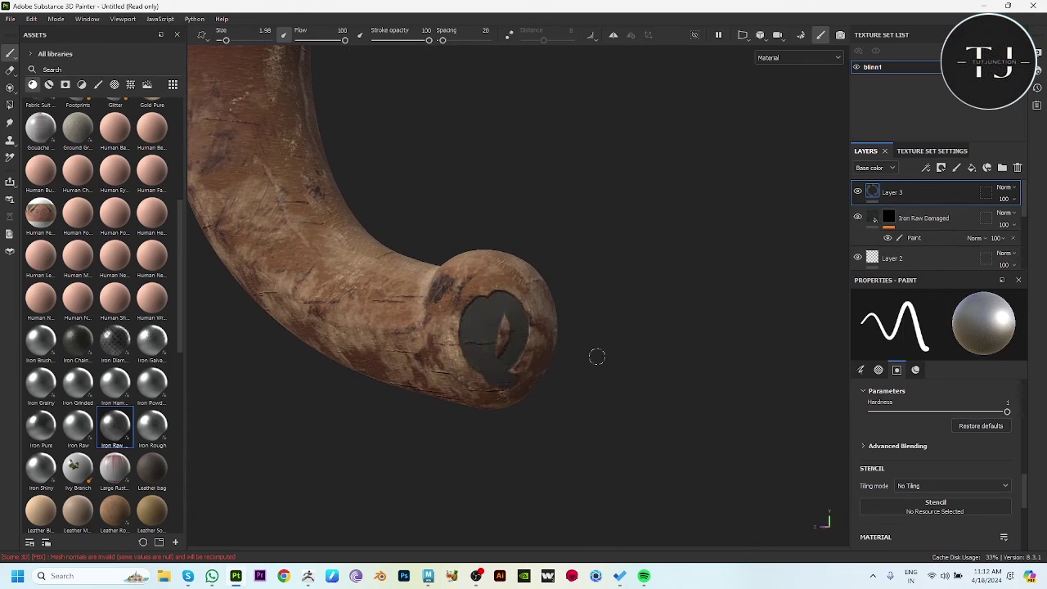
scroll(933, 425, down, 2)
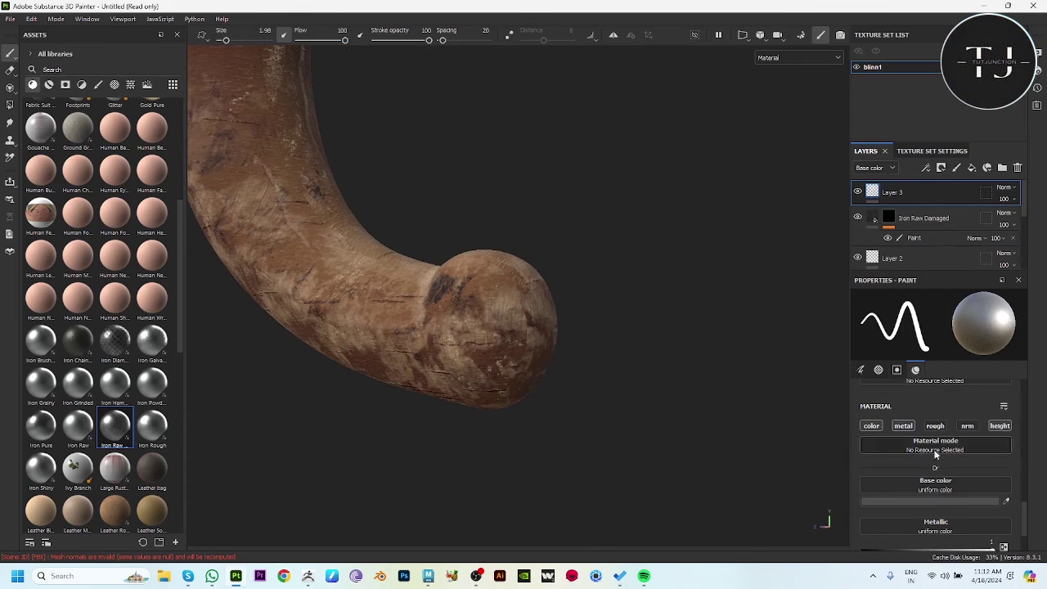
scroll(970, 537, down, 1)
mouse_move(554, 355)
alt+mouse_down()
mouse_move(655, 388)
mouse_move(210, 269)
mouse_move(565, 386)
mouse_move(538, 352)
mouse_move(719, 419)
alt+mouse_up()
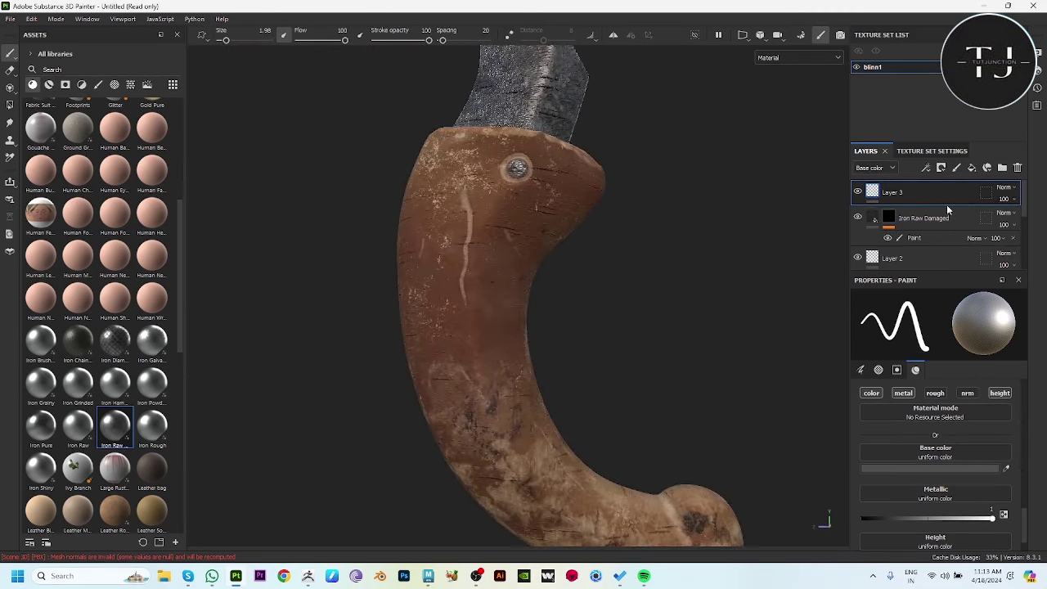
click(996, 393)
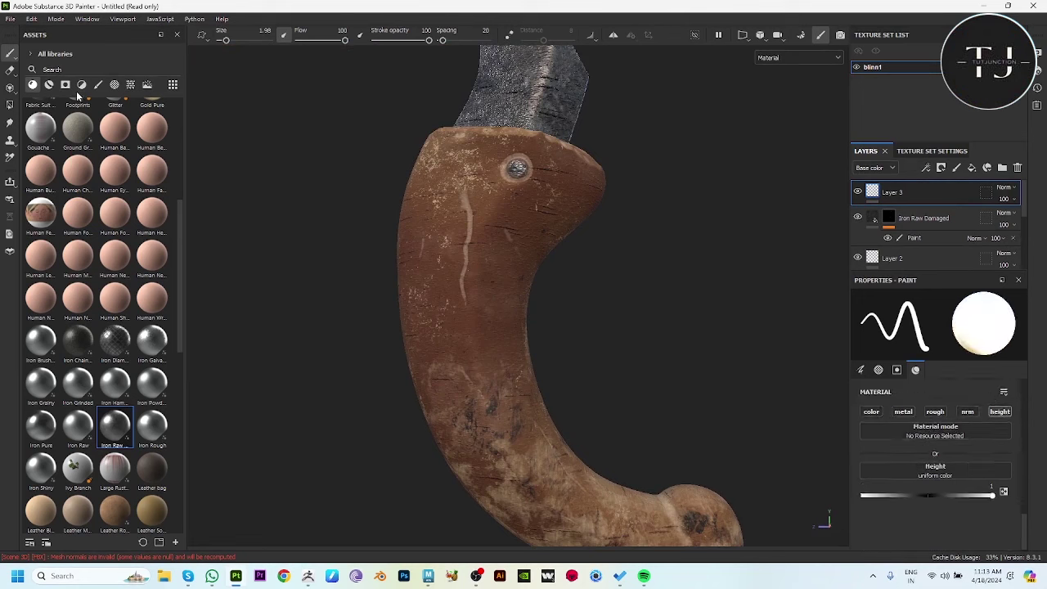
- Switch the assets library to Alphas and browse the alpha shapes
click(98, 84)
click(115, 84)
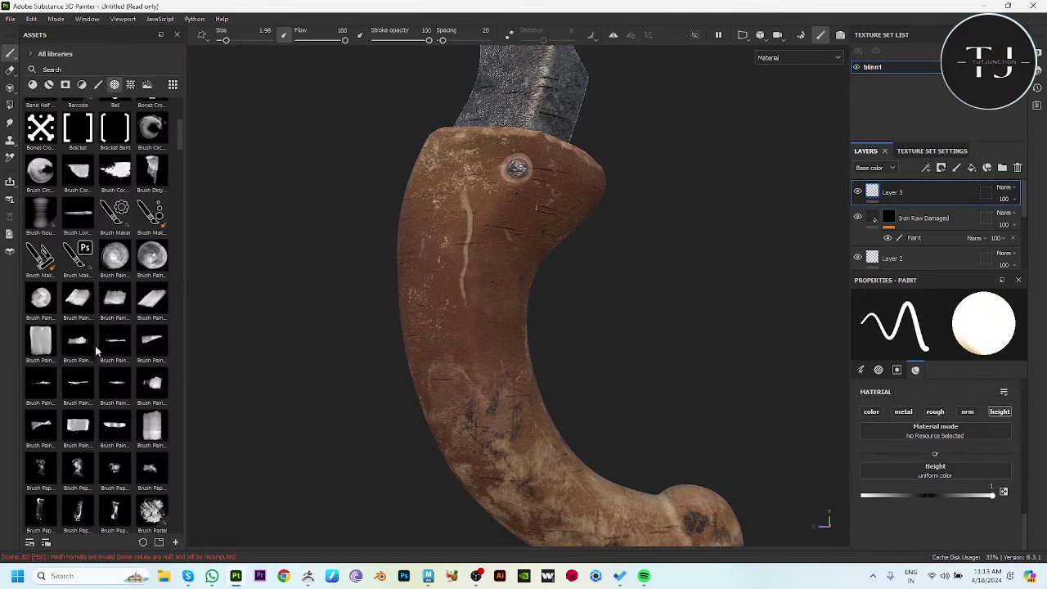
scroll(95, 350, down, 3)
mouse_move(78, 327)
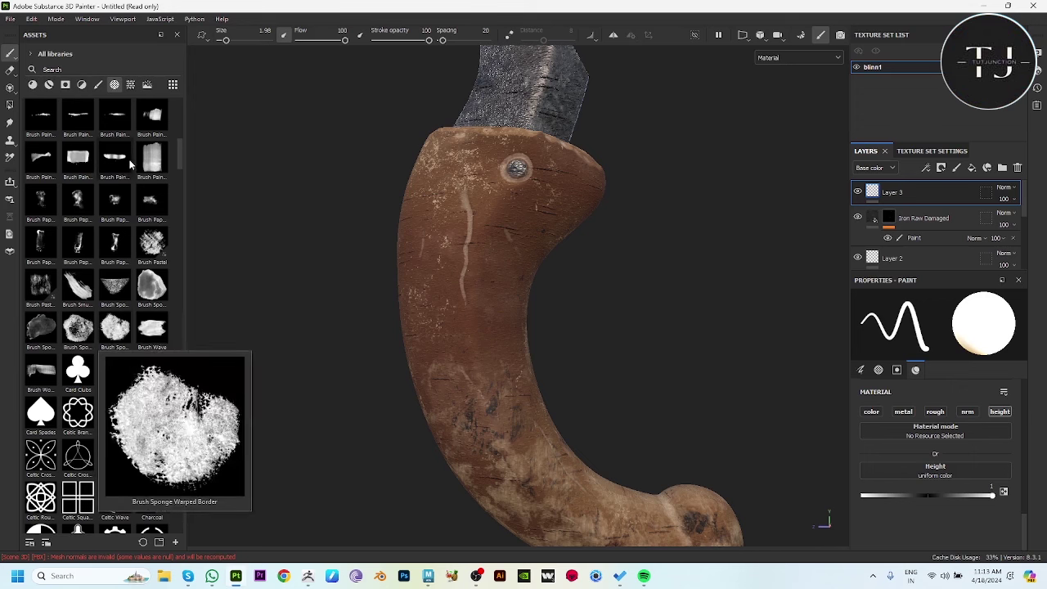
scroll(131, 434, down, 3)
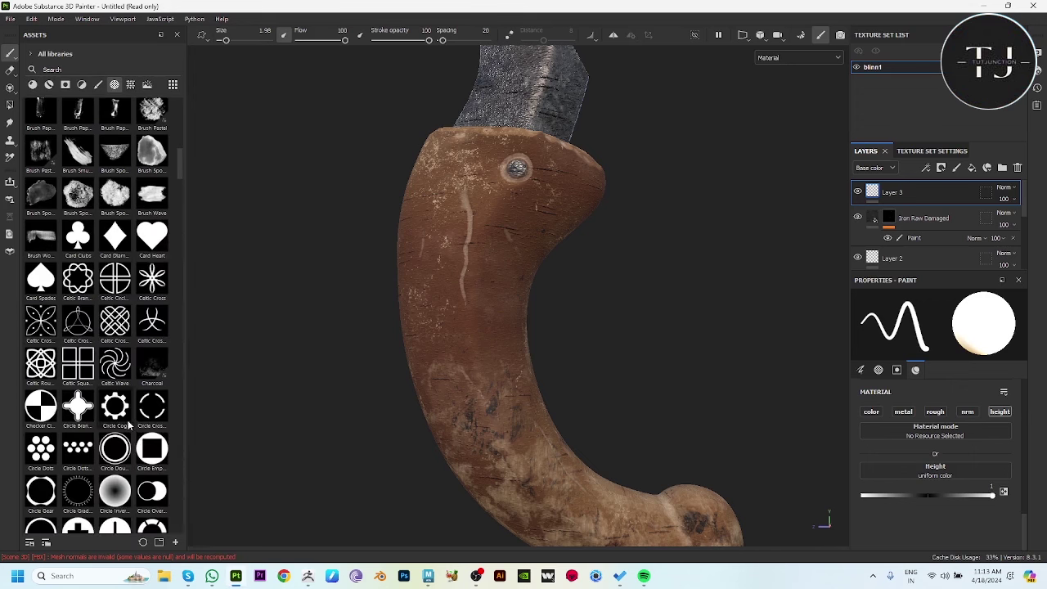
- Select the four-armed cross alpha, enlarge the brush, and stamp it around the rivet
click(78, 404)
ctrl+right_drag(451, 313, 446, 305)
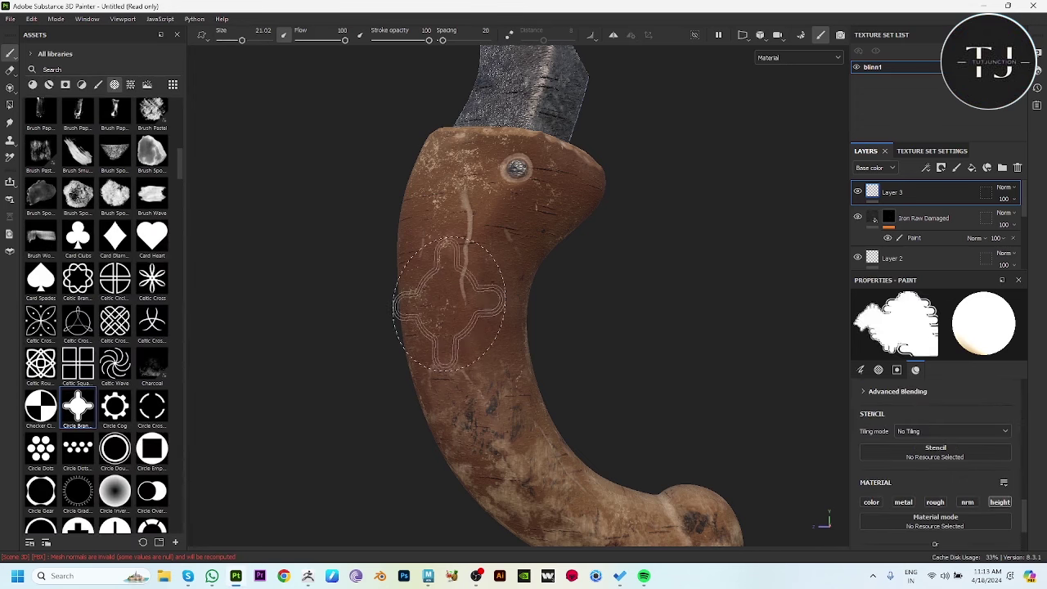
alt+drag(446, 305, 744, 421)
mouse_move(743, 421)
alt+right_down()
mouse_move(290, 341)
mouse_move(511, 243)
alt+right_up()
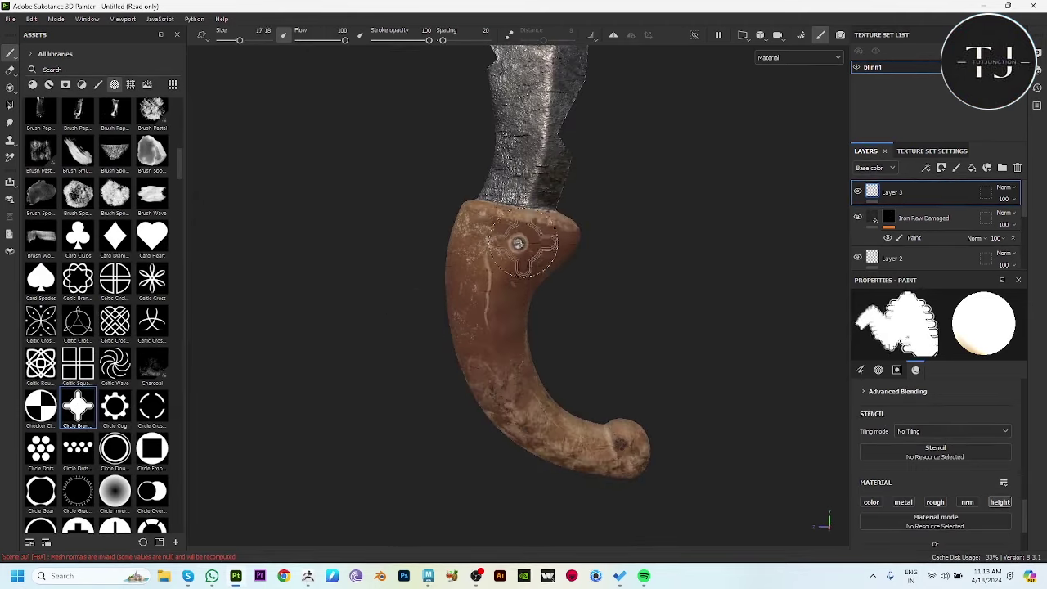
scroll(518, 243, up, 2)
scroll(514, 199, up, 2)
scroll(498, 248, up, 2)
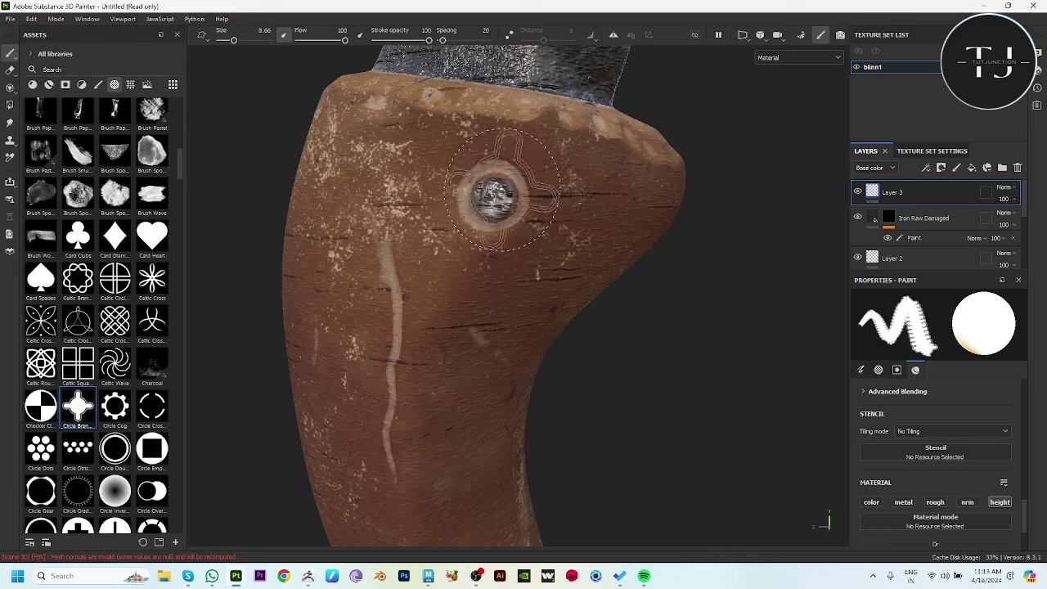
ctrl+right_drag(501, 210, 494, 196)
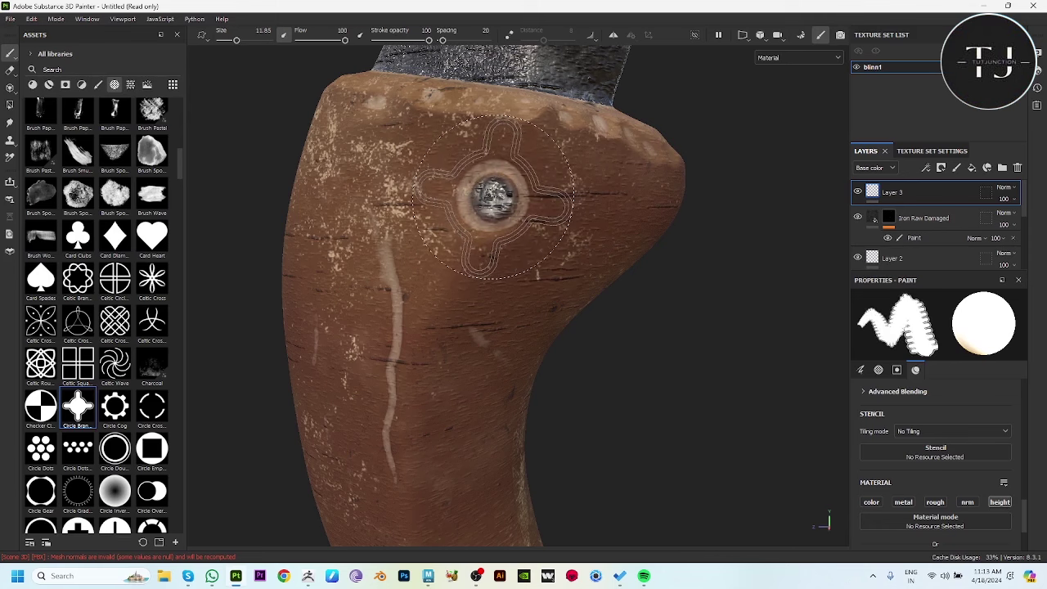
click(494, 196)
- Undo the misplaced stamp and restamp the cross motif centred on the rivet
mouse_move(755, 355)
alt+mouse_down()
mouse_move(624, 460)
mouse_move(526, 269)
mouse_move(474, 387)
mouse_move(703, 360)
alt+mouse_up()
scroll(475, 387, up, 3)
key(ctrl+z)
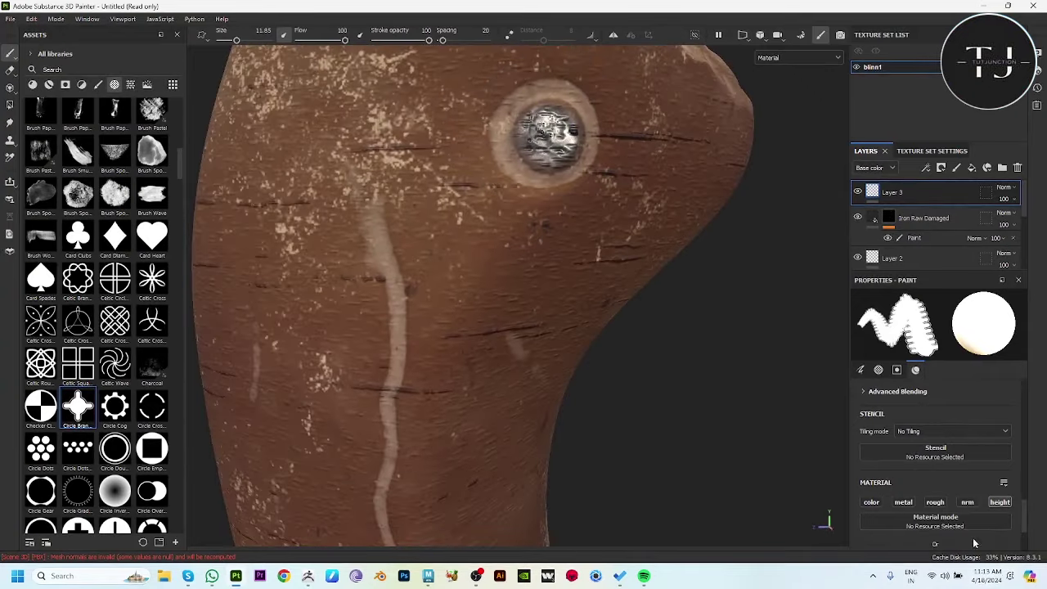
scroll(953, 485, down, 2)
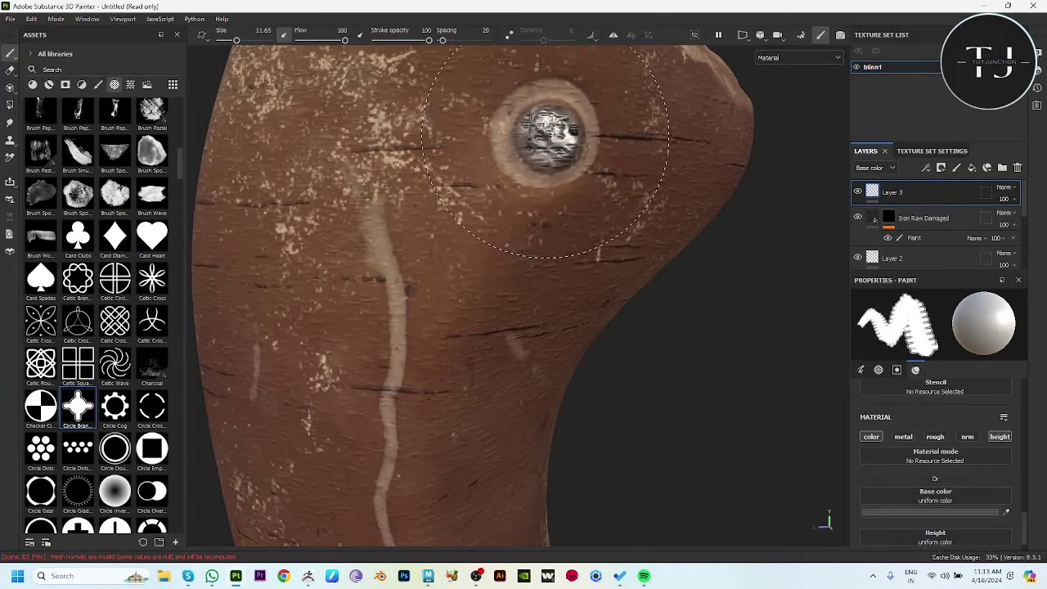
click(537, 148)
- Reframe the rivet up close and shrink the stamp brush to fit it
scroll(638, 294, down, 5)
scroll(608, 222, down, 3)
mouse_move(608, 221)
alt+mouse_down()
mouse_move(590, 281)
mouse_move(468, 250)
mouse_move(573, 286)
alt+mouse_up()
scroll(573, 286, up, 5)
alt+middle_drag(830, 397, 859, 467)
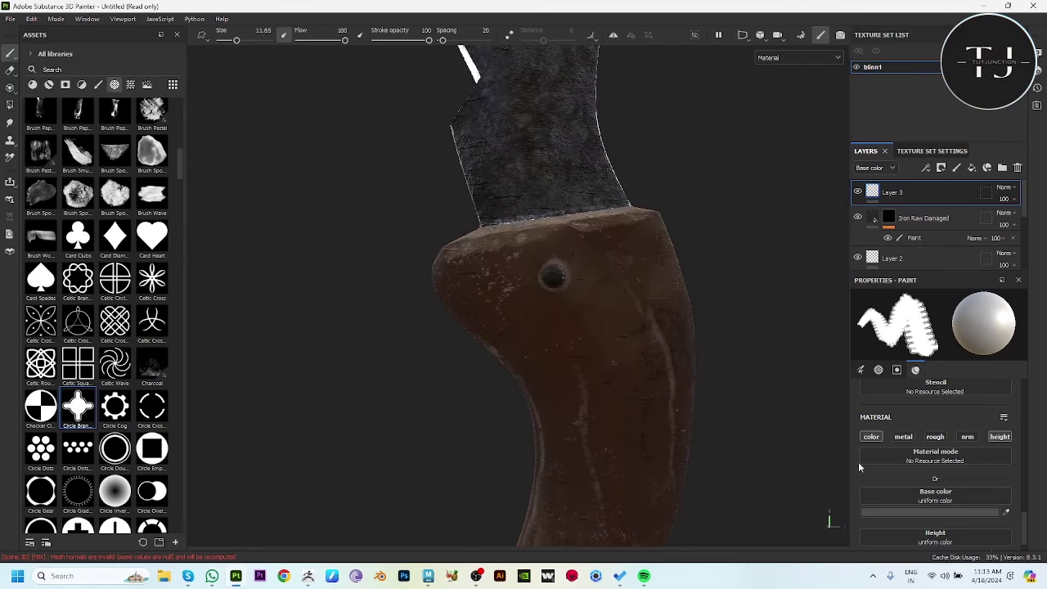
mouse_move(556, 278)
ctrl+right_down()
mouse_move(537, 257)
mouse_move(514, 268)
mouse_move(545, 264)
mouse_move(542, 276)
ctrl+right_up()
scroll(546, 311, up, 3)
scroll(544, 311, down, 2)
alt+drag(542, 276, 25, 237)
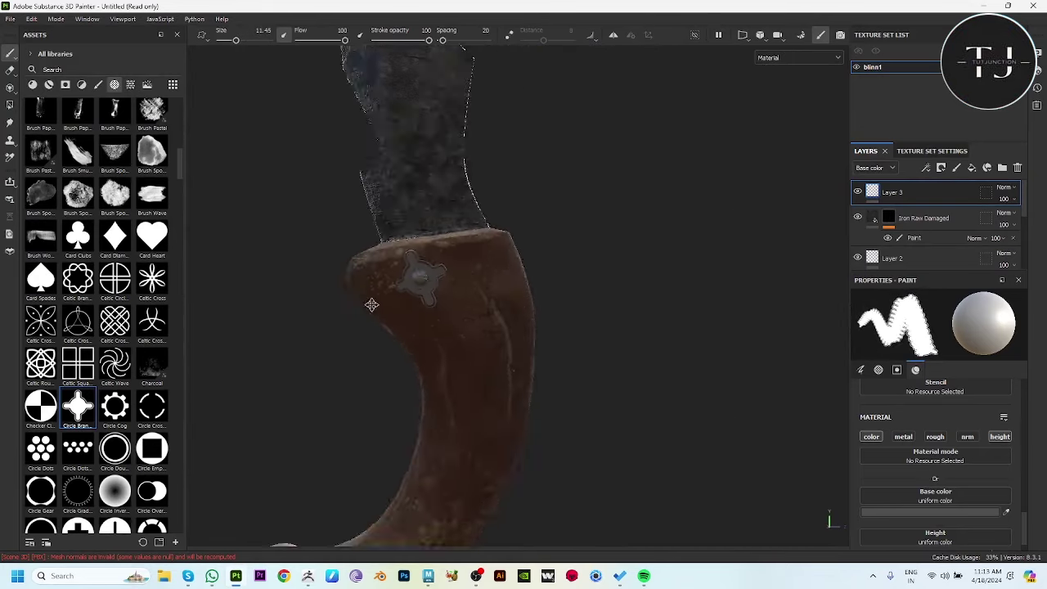
scroll(367, 304, up, 5)
alt+drag(381, 210, 545, 373)
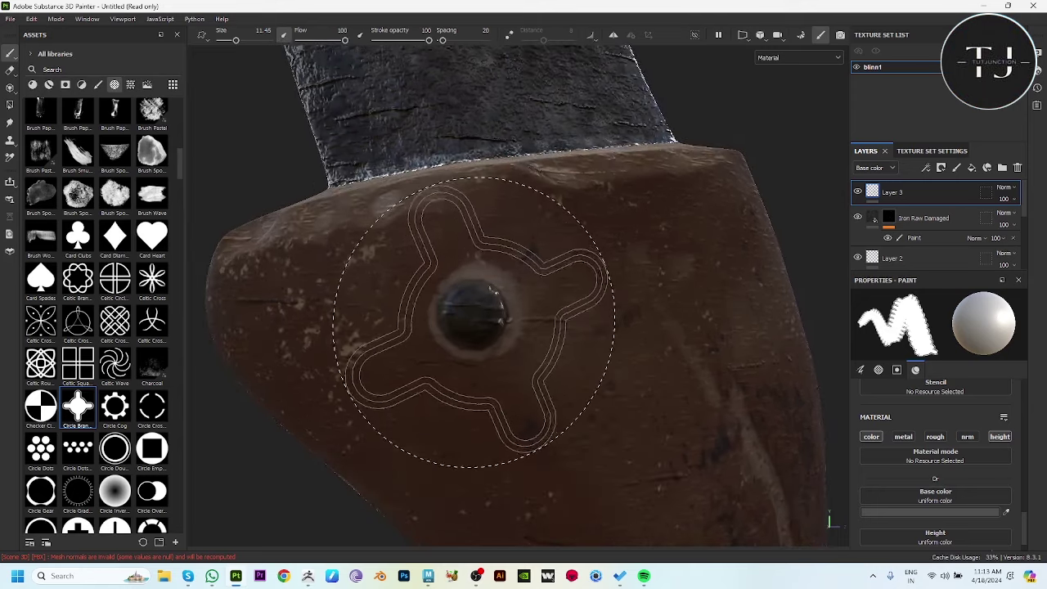
ctrl+right_drag(473, 311, 442, 311)
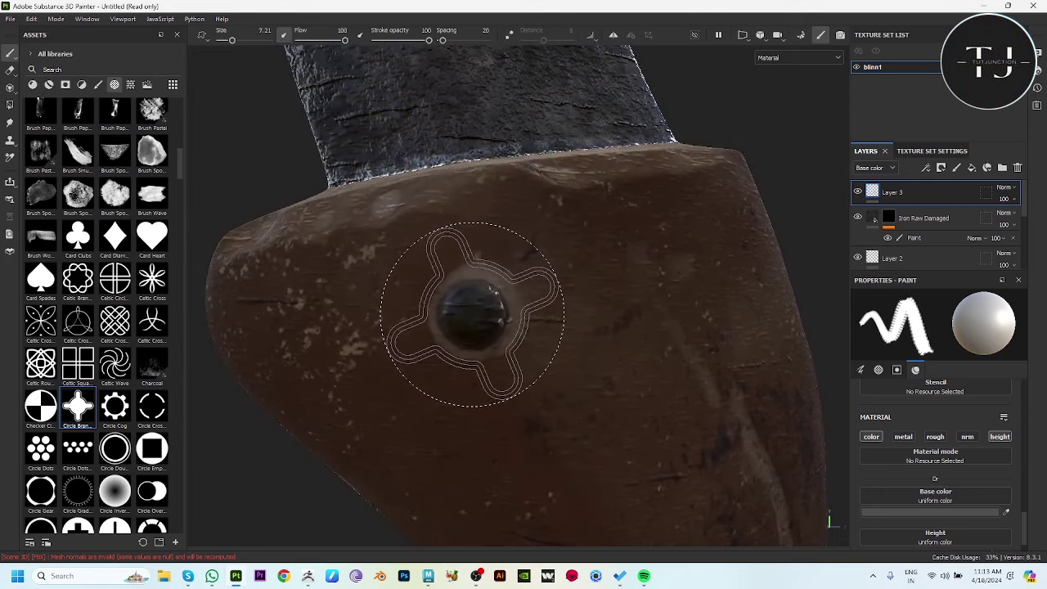
mouse_move(483, 316)
alt+mouse_down()
mouse_move(631, 237)
mouse_move(663, 379)
mouse_move(327, 365)
mouse_move(519, 474)
mouse_move(425, 369)
mouse_move(346, 402)
mouse_move(633, 330)
mouse_move(885, 225)
alt+mouse_up()
- Add another empty layer, then drop the Scarce Blood Leaks smart material onto the blade
click(987, 167)
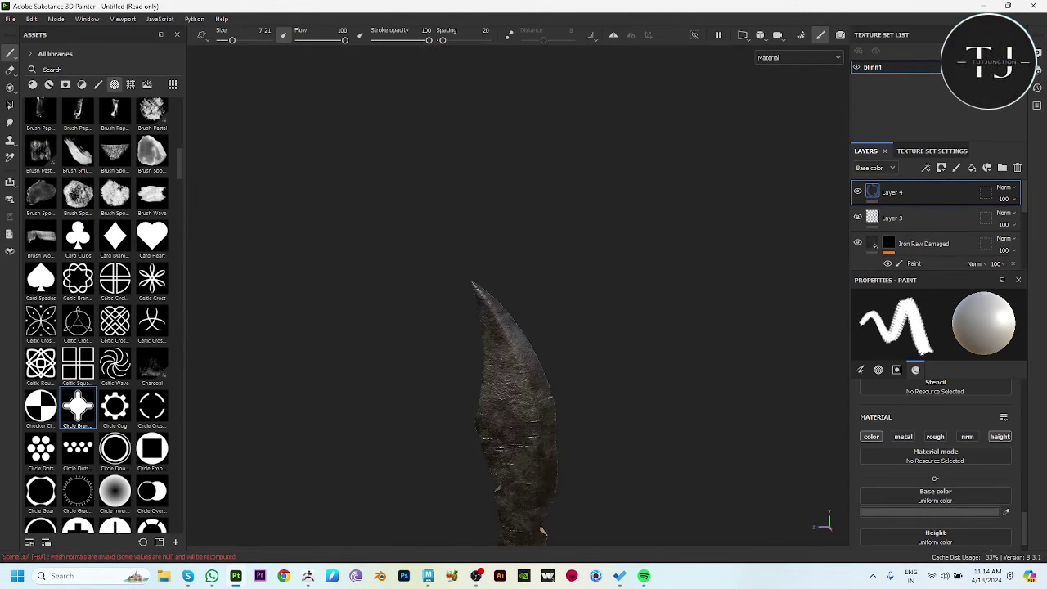
click(65, 86)
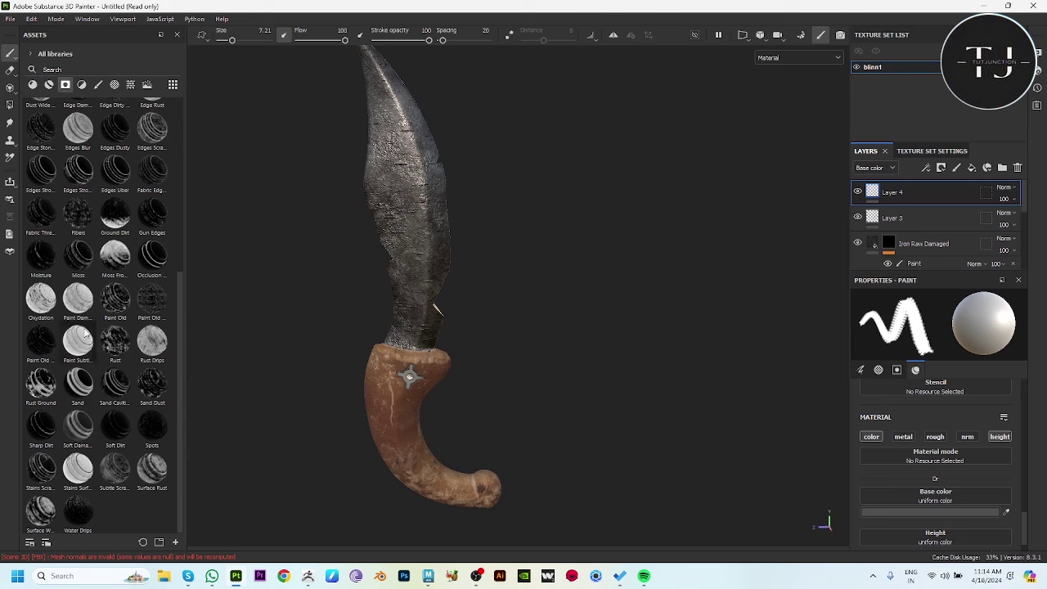
click(50, 85)
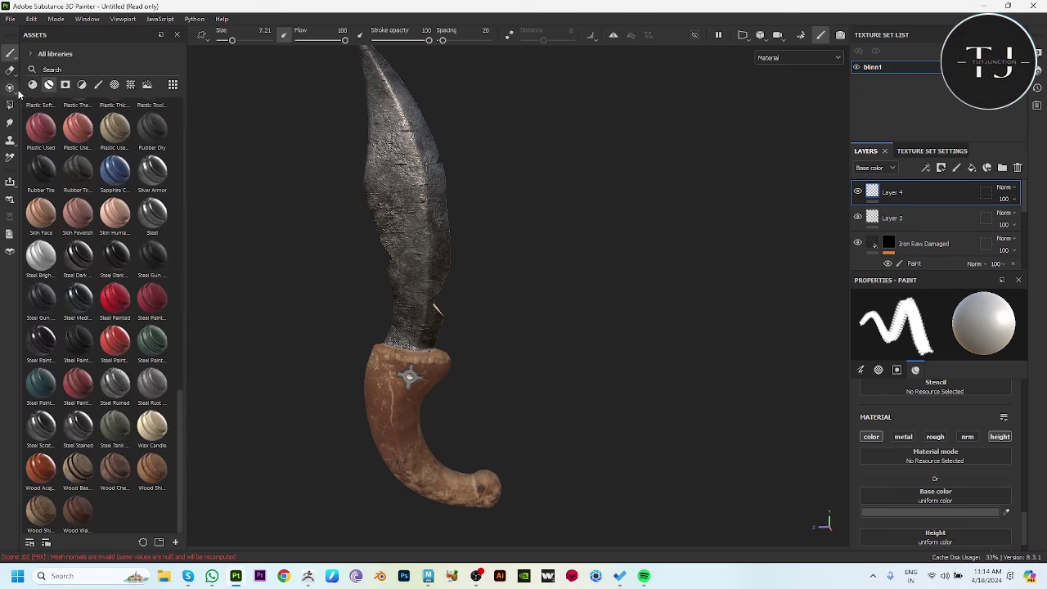
click(32, 85)
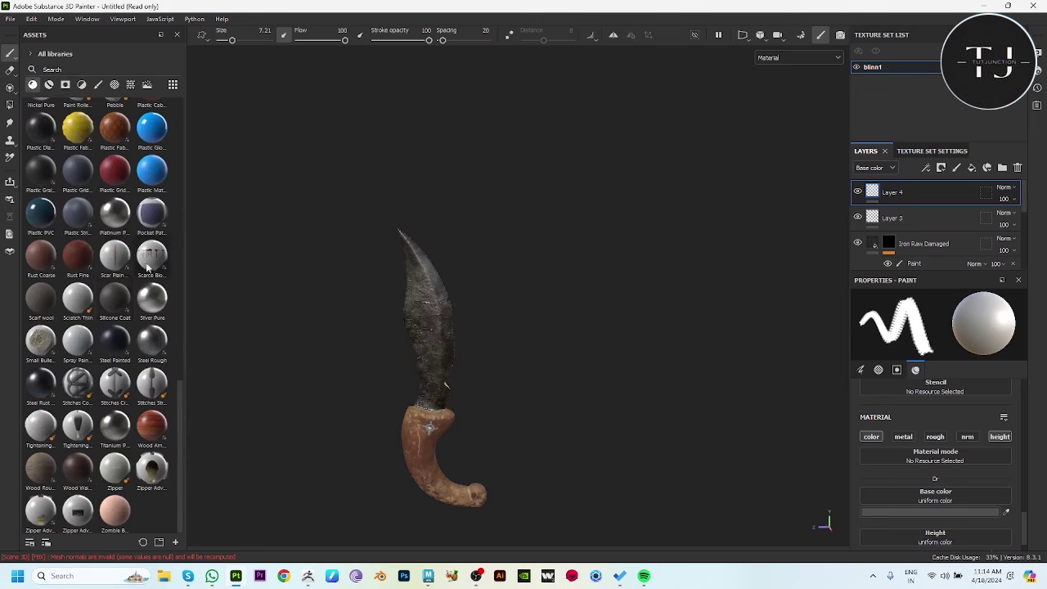
drag(418, 351, 421, 328)
mouse_move(576, 392)
alt+mouse_down()
mouse_move(526, 385)
mouse_move(472, 344)
mouse_move(510, 346)
mouse_move(493, 330)
alt+mouse_up()
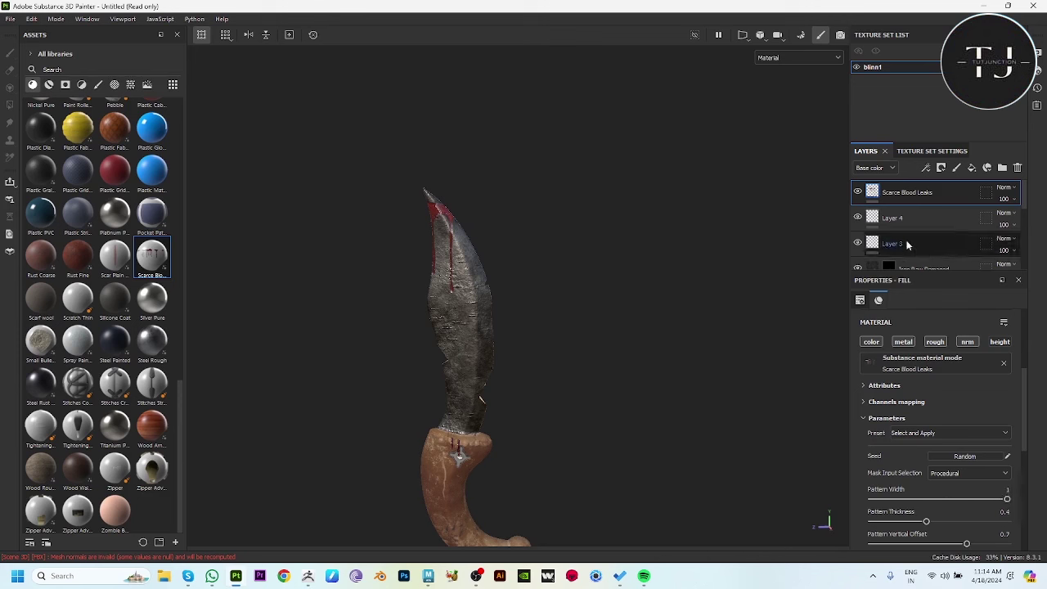
- Expand Scarce Blood Leaks attributes and set Pattern Vertical Offset to about 0.73
click(870, 390)
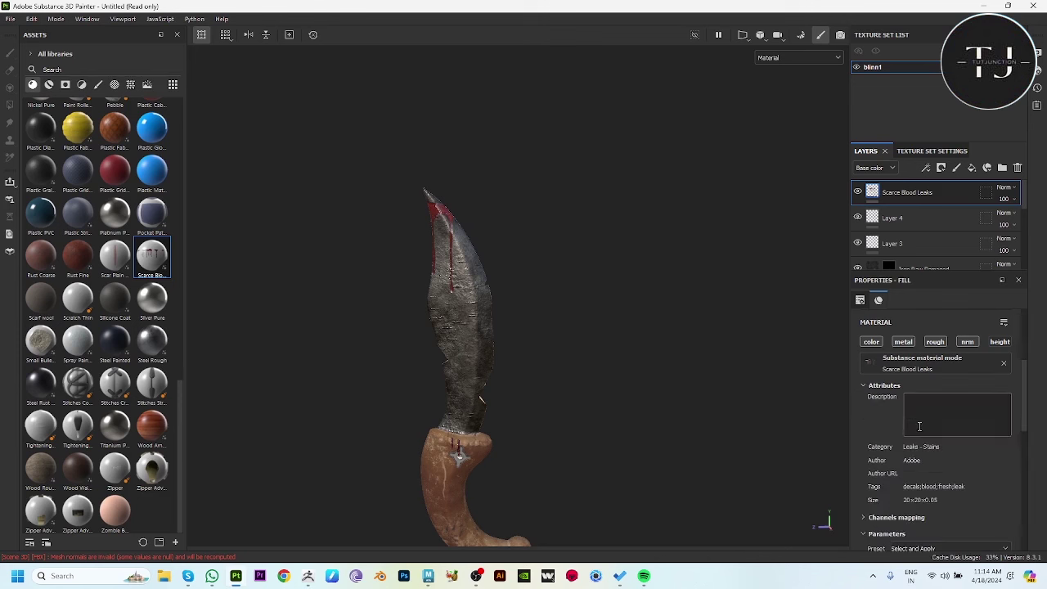
scroll(900, 466, down, 3)
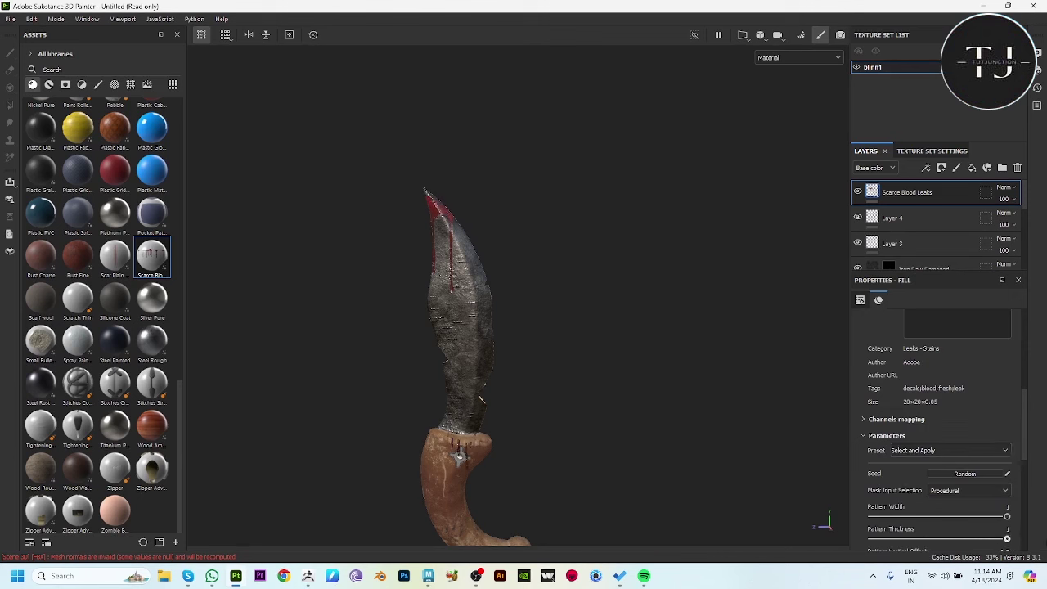
scroll(953, 504, down, 2)
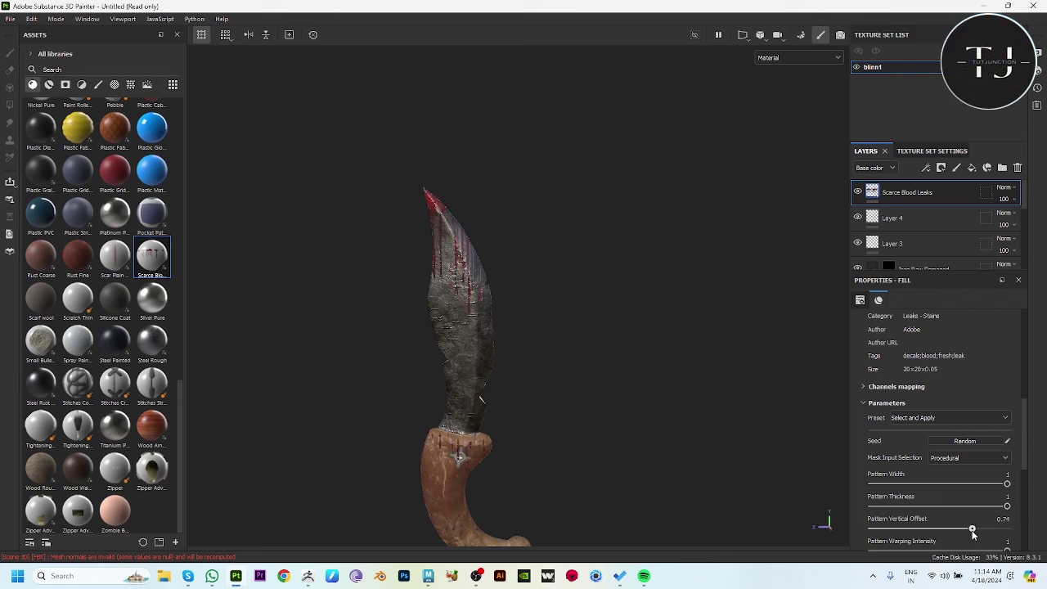
mouse_move(687, 460)
alt+mouse_down()
mouse_move(585, 351)
mouse_move(766, 328)
mouse_move(549, 294)
mouse_move(617, 358)
mouse_move(698, 356)
alt+mouse_up()
right_click(940, 193)
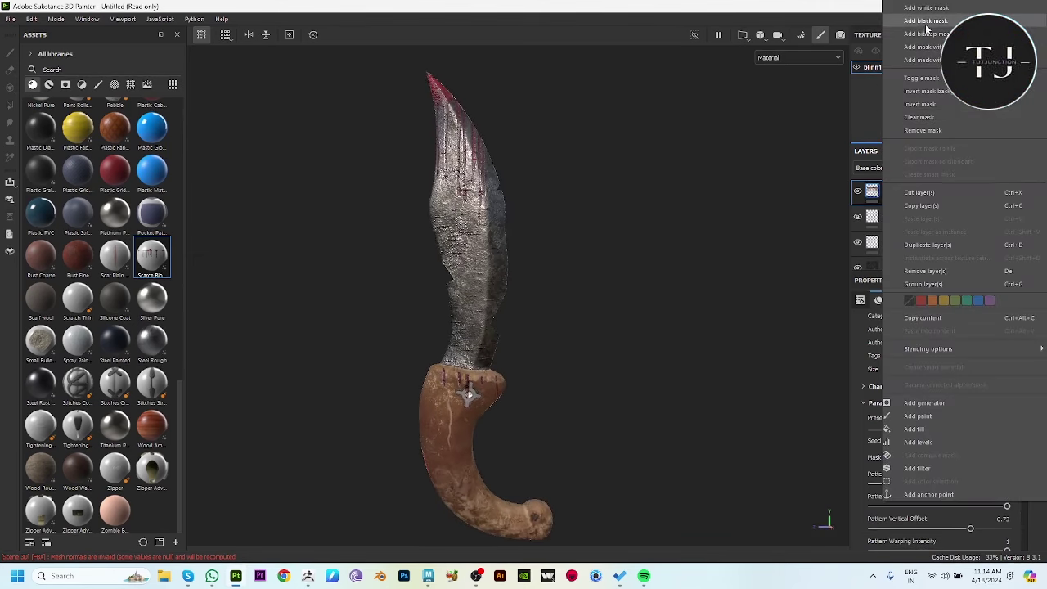
- Add a black mask with a paint effect to Scarce Blood Leaks, brush size about 96.63
click(927, 25)
right_click(965, 200)
click(918, 416)
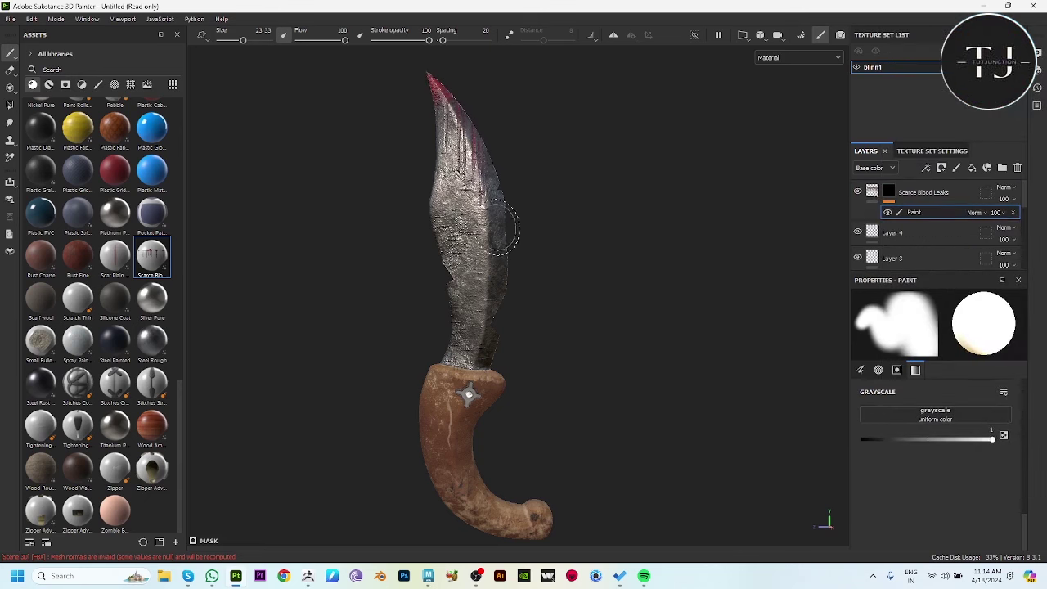
ctrl+right_drag(497, 204, 573, 207)
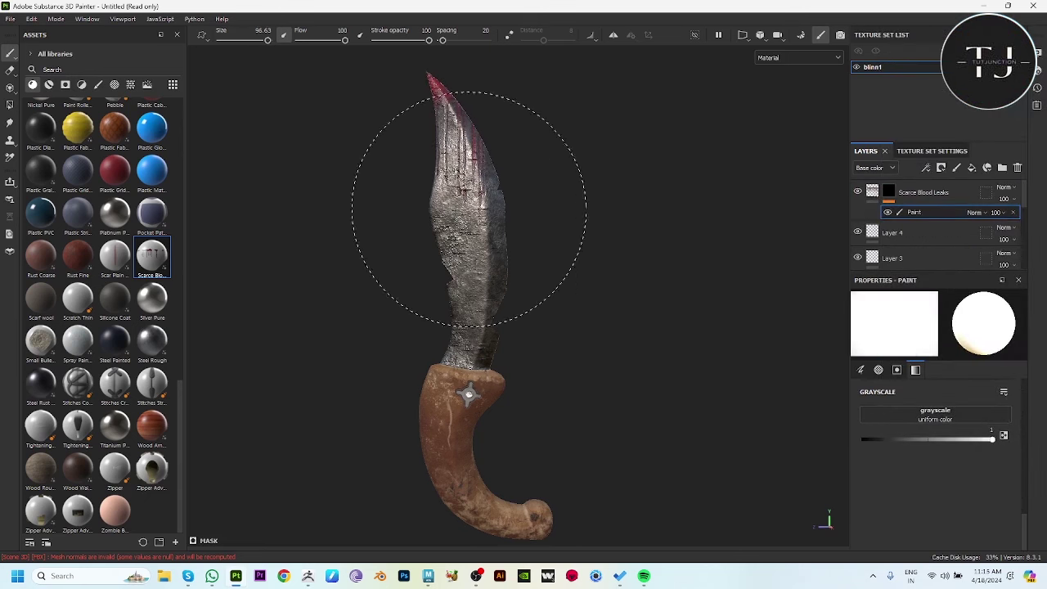
- Turn the knife to face the curved blade and shrink the mask brush to about 42.64
alt+drag(523, 246, 620, 433)
alt+drag(651, 297, 750, 253)
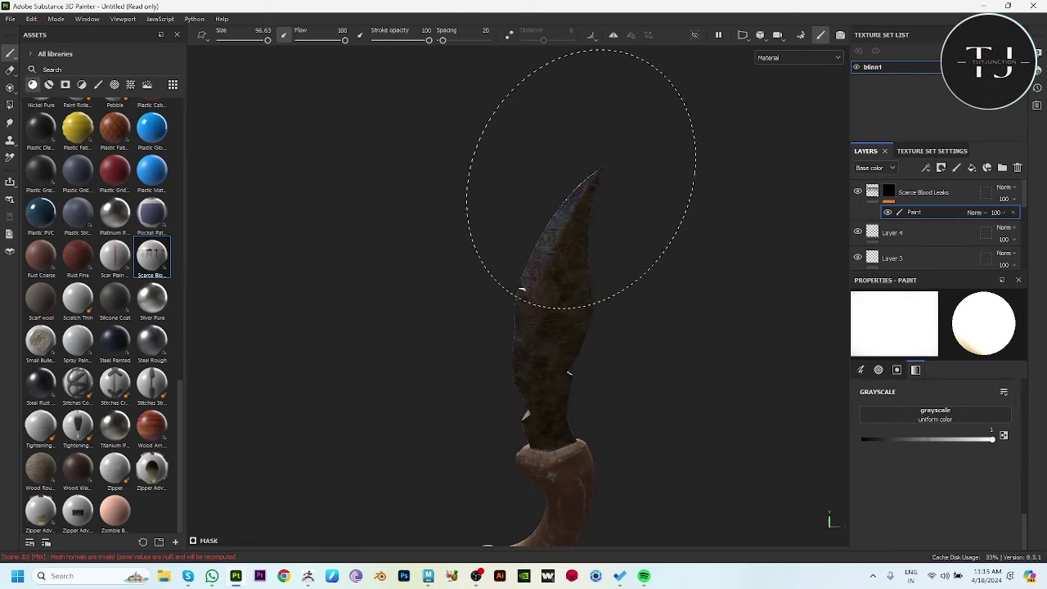
mouse_move(580, 178)
alt+mouse_down()
mouse_move(518, 177)
mouse_move(613, 262)
mouse_move(573, 241)
mouse_move(546, 354)
mouse_move(554, 288)
alt+mouse_up()
mouse_move(641, 302)
alt+mouse_down()
mouse_move(414, 257)
mouse_move(542, 187)
alt+mouse_up()
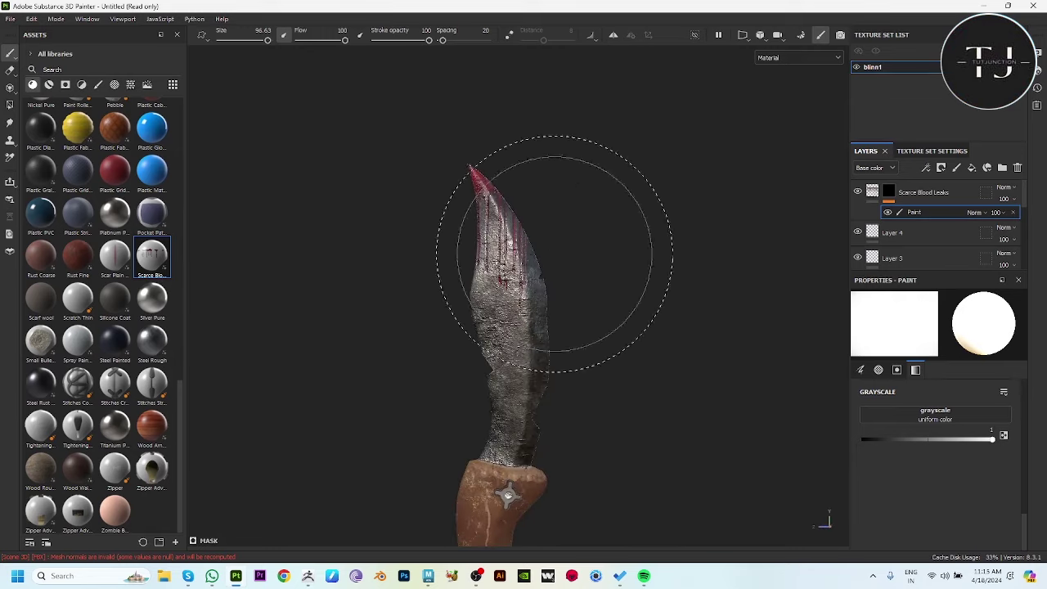
mouse_move(484, 262)
alt+mouse_down()
mouse_move(603, 266)
mouse_move(578, 269)
mouse_move(605, 349)
mouse_move(591, 362)
alt+mouse_up()
scroll(573, 418, up, 3)
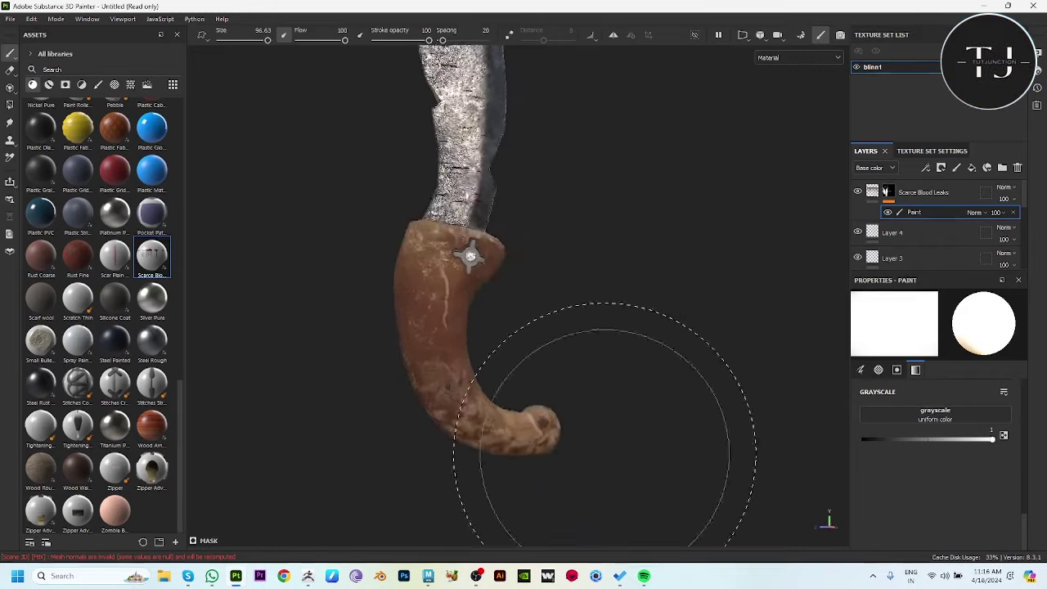
mouse_move(556, 467)
alt+mouse_down()
mouse_move(509, 393)
mouse_move(499, 331)
alt+mouse_up()
ctrl+right_drag(499, 331, 458, 331)
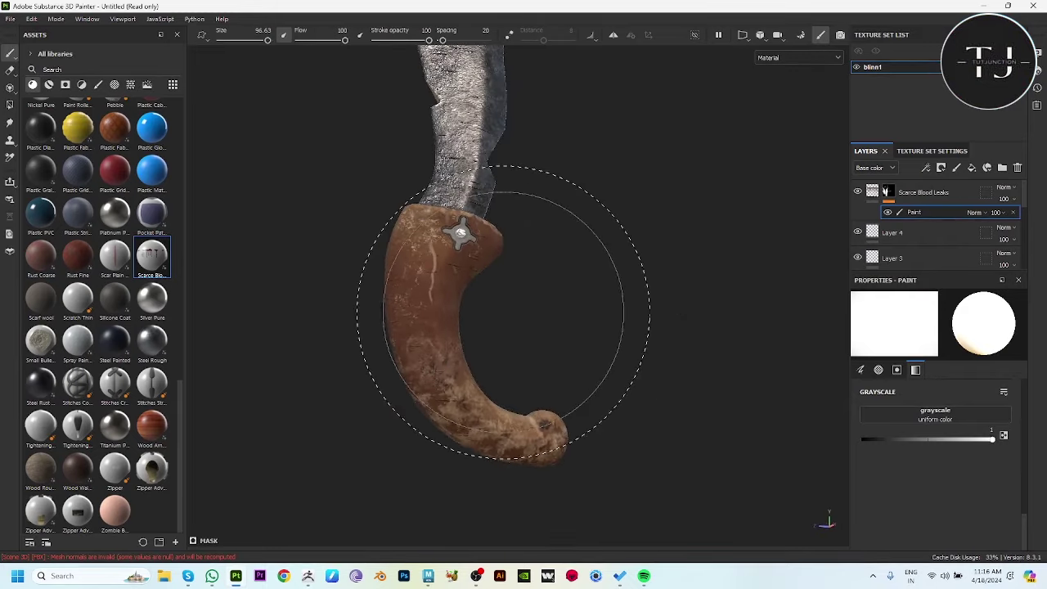
alt+drag(526, 303, 402, 385)
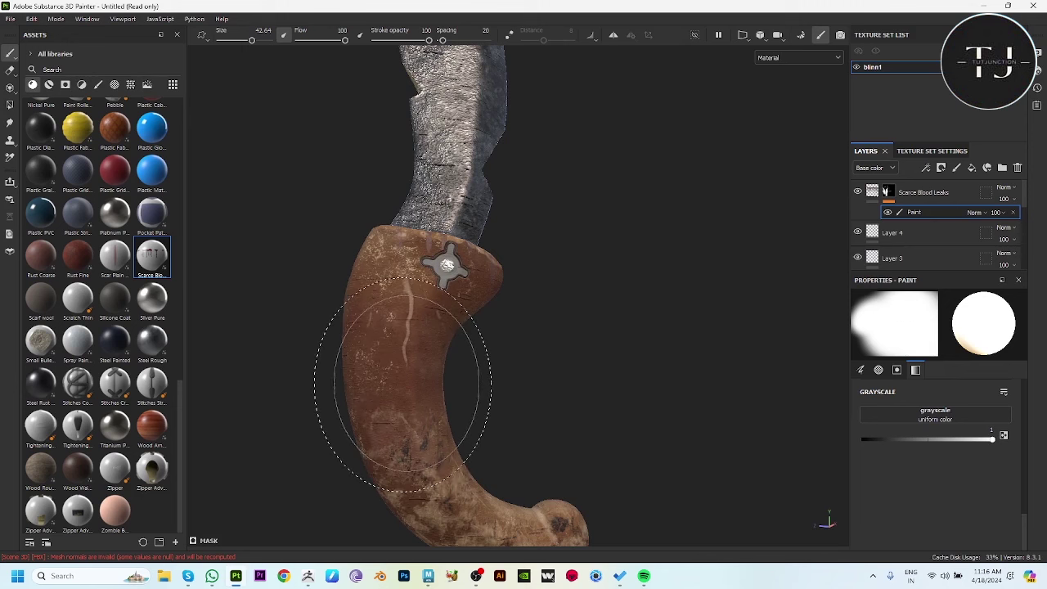
scroll(881, 236, down, 3)
- Expand Wood Ship Hull Old and toggle White stains and Dust off and on to compare
scroll(886, 217, down, 2)
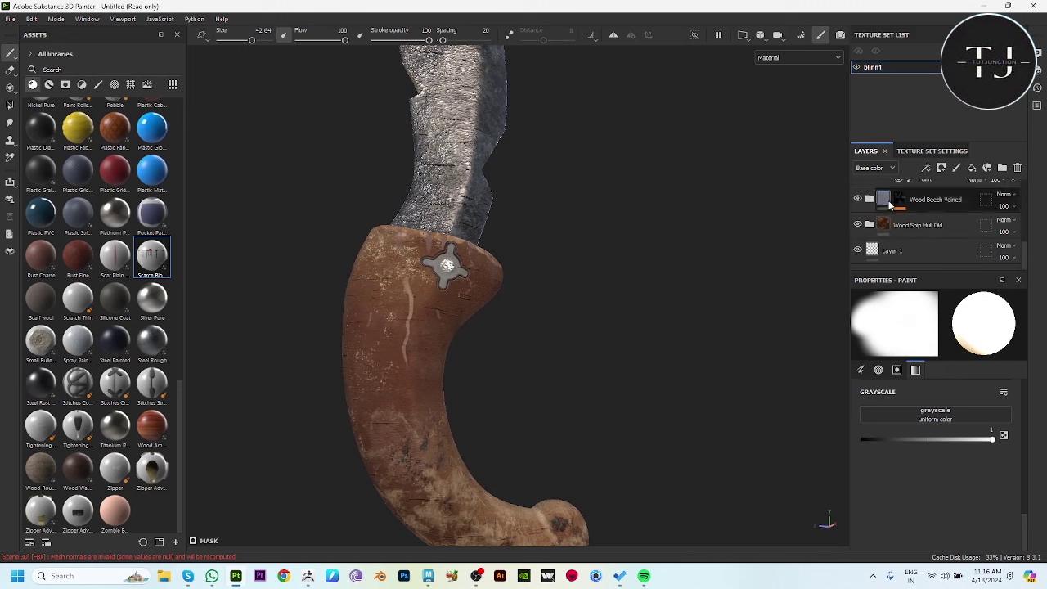
click(871, 227)
click(858, 252)
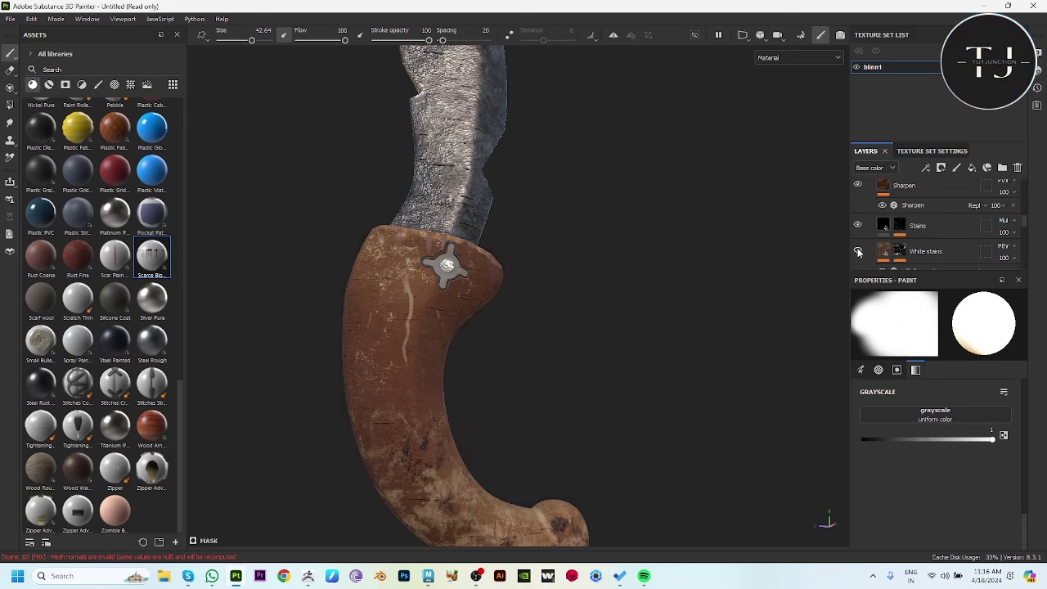
click(858, 251)
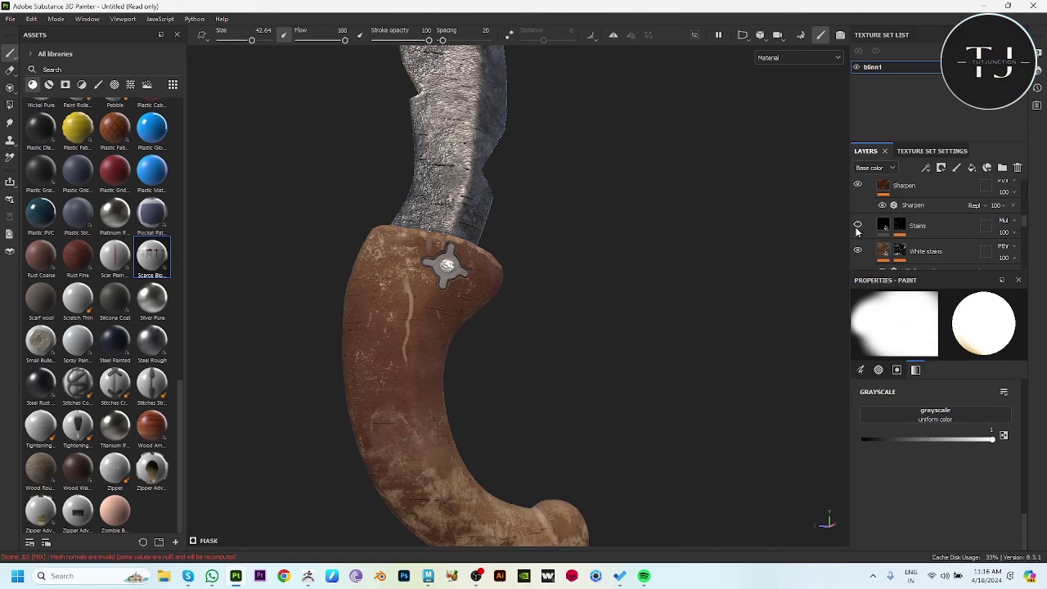
scroll(858, 233, down, 2)
scroll(867, 252, down, 1)
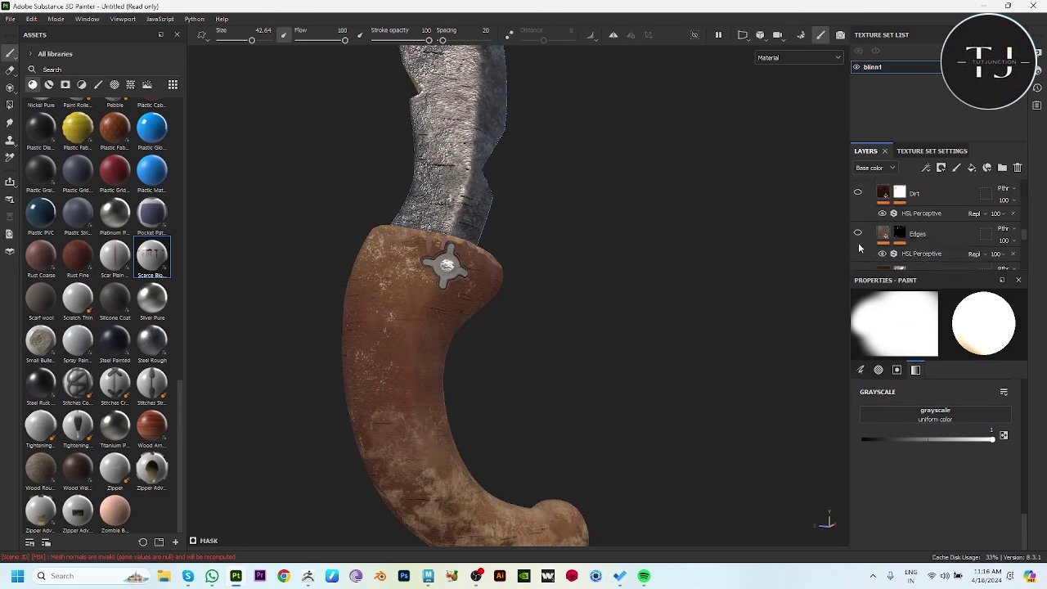
scroll(861, 249, down, 1)
click(858, 245)
click(858, 245)
- Set the Dust layer's HSL Perceptive filter to Hue 0.48, Saturation 0.534, Lightness 0.148
click(871, 249)
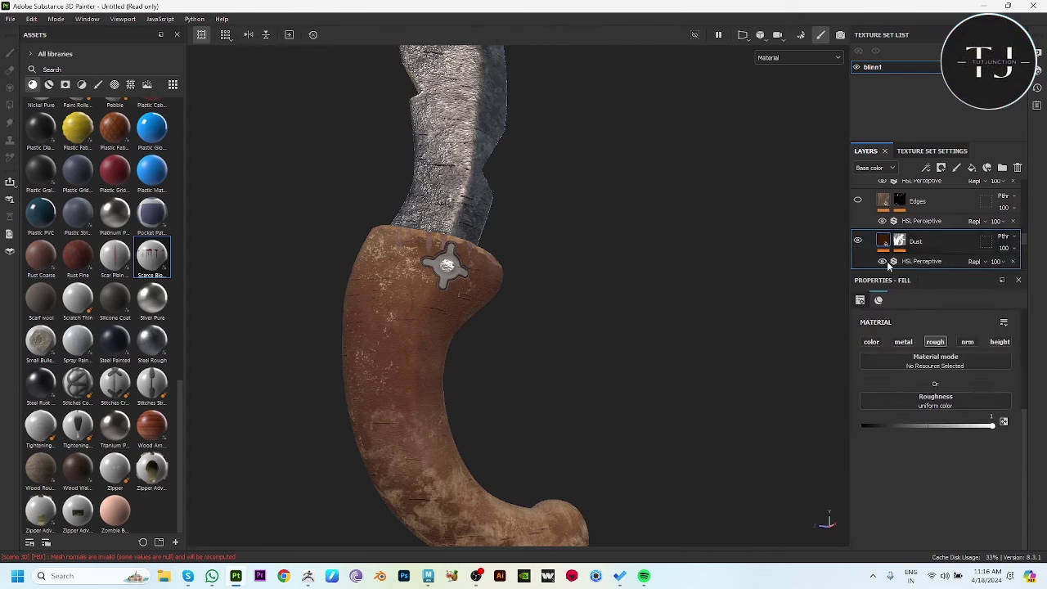
scroll(886, 243, down, 1)
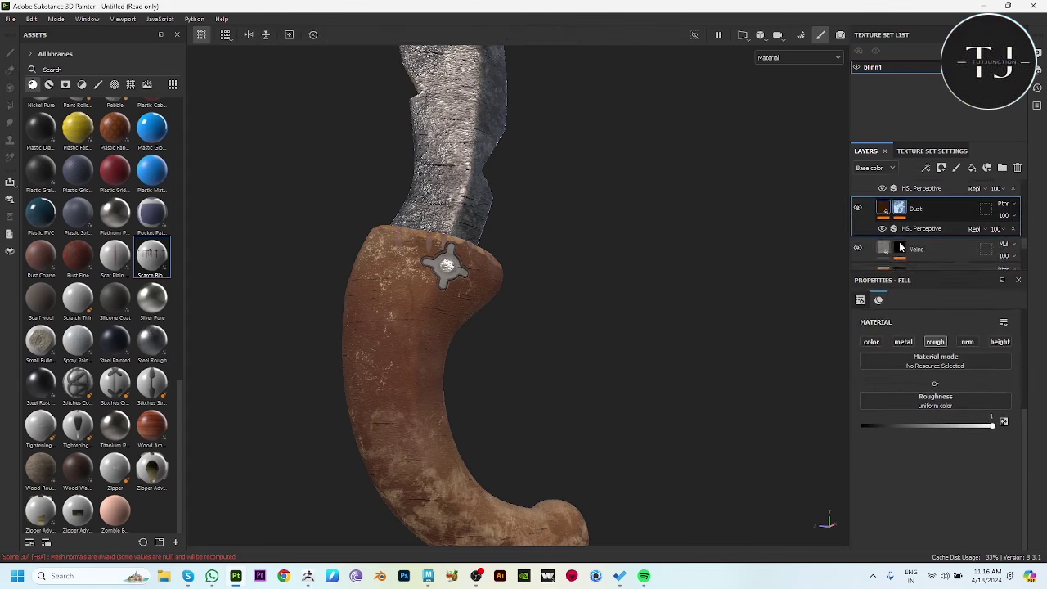
click(924, 229)
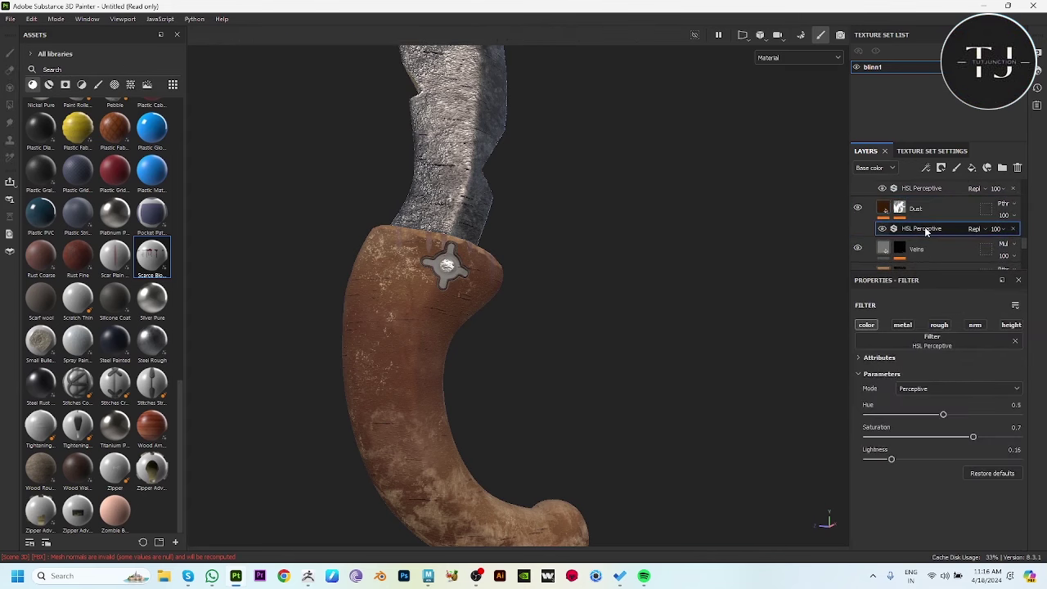
drag(949, 419, 941, 414)
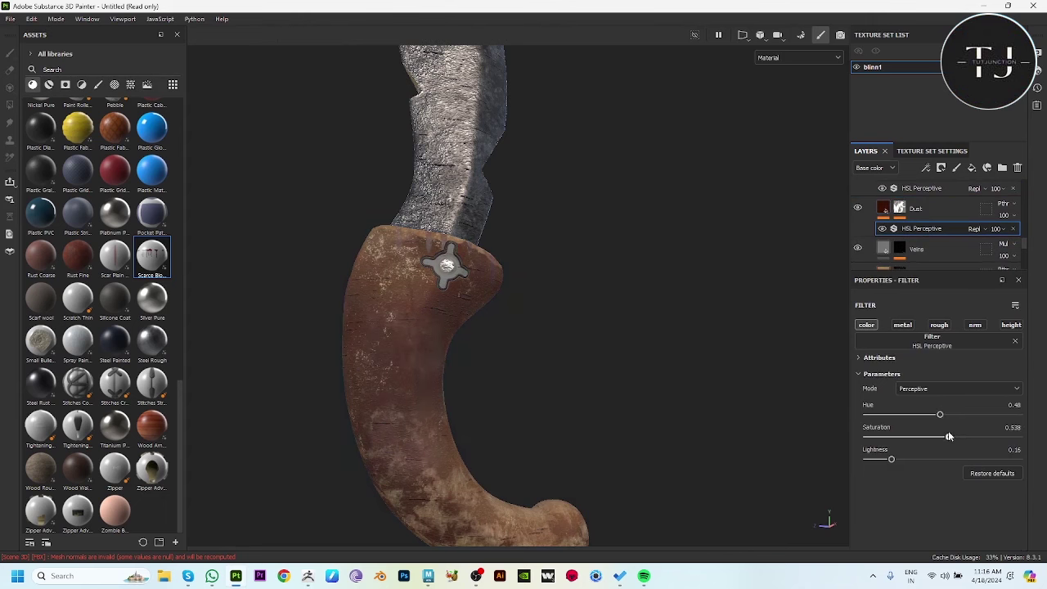
drag(899, 462, 891, 458)
scroll(412, 321, down, 3)
alt+drag(412, 321, 559, 428)
scroll(647, 444, up, 3)
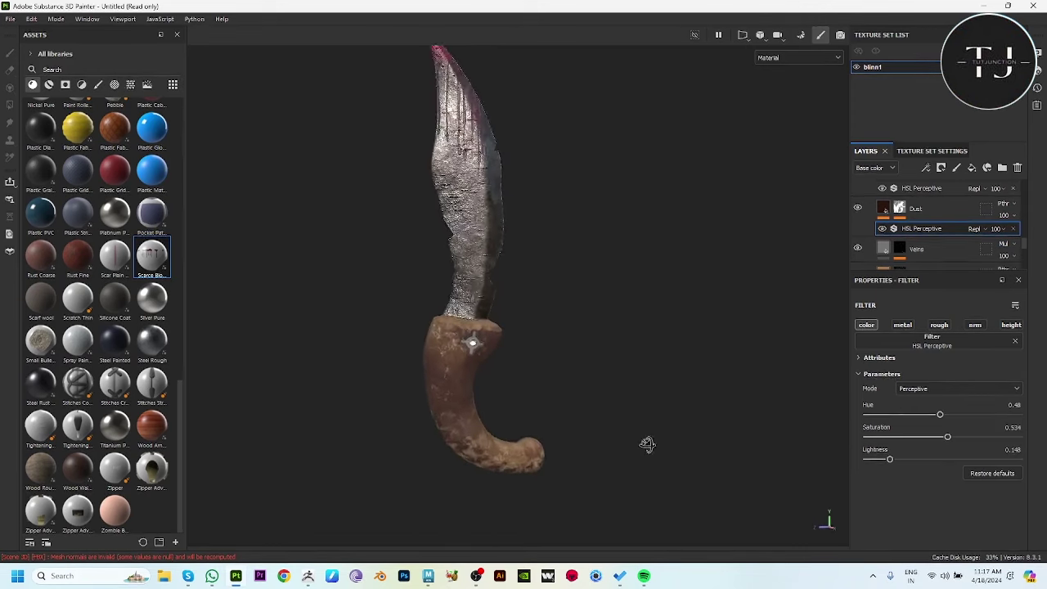
alt+drag(647, 444, 507, 450)
scroll(877, 233, down, 3)
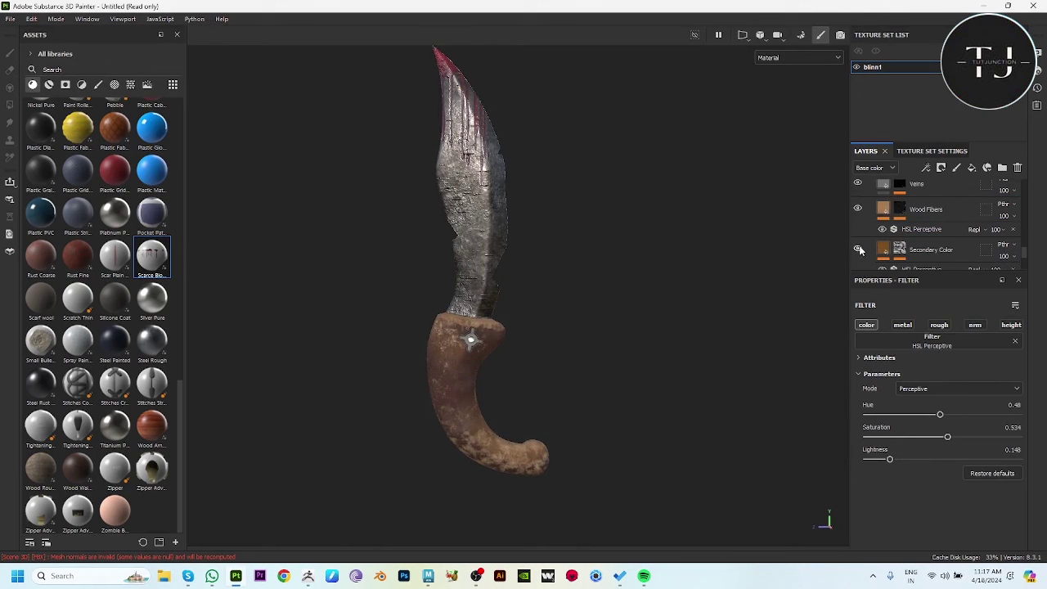
scroll(859, 245, down, 2)
- Toggle the handle Base layer's visibility to compare, then select its Gradient filter
click(858, 226)
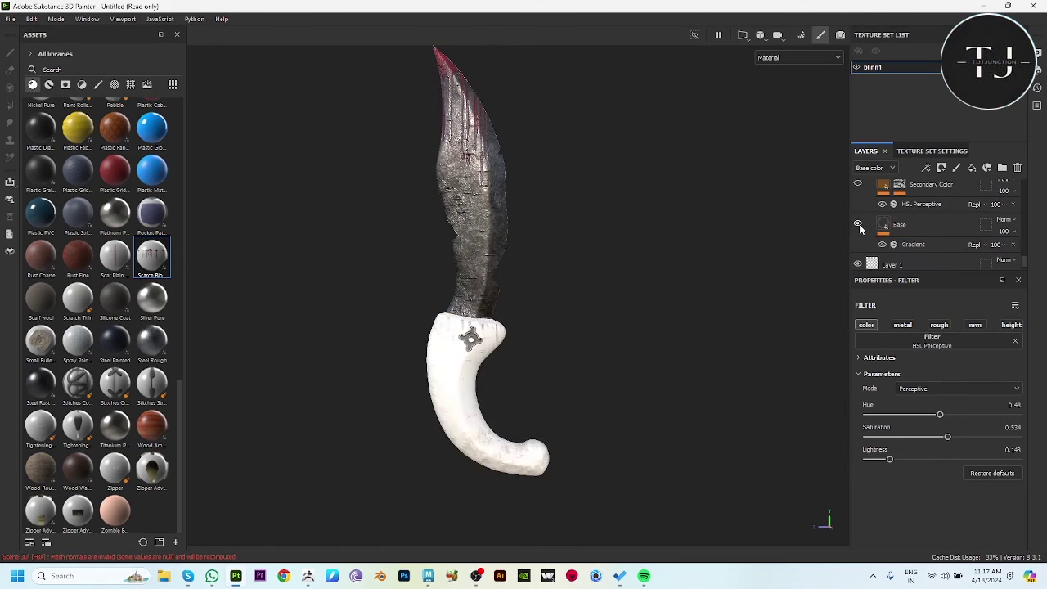
click(858, 226)
click(894, 234)
scroll(978, 486, down, 2)
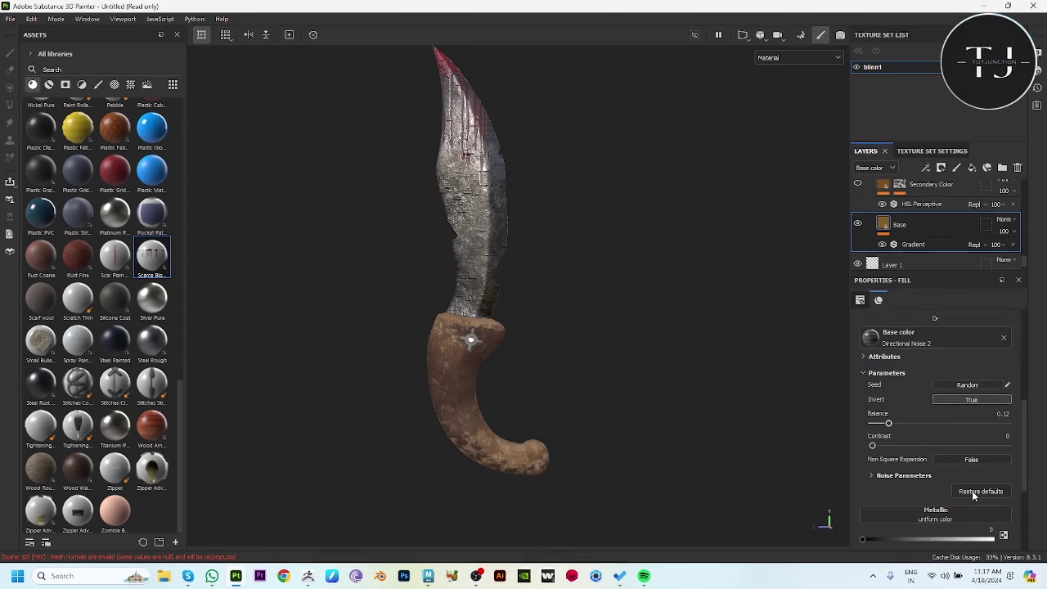
scroll(978, 486, up, 3)
scroll(978, 486, up, 1)
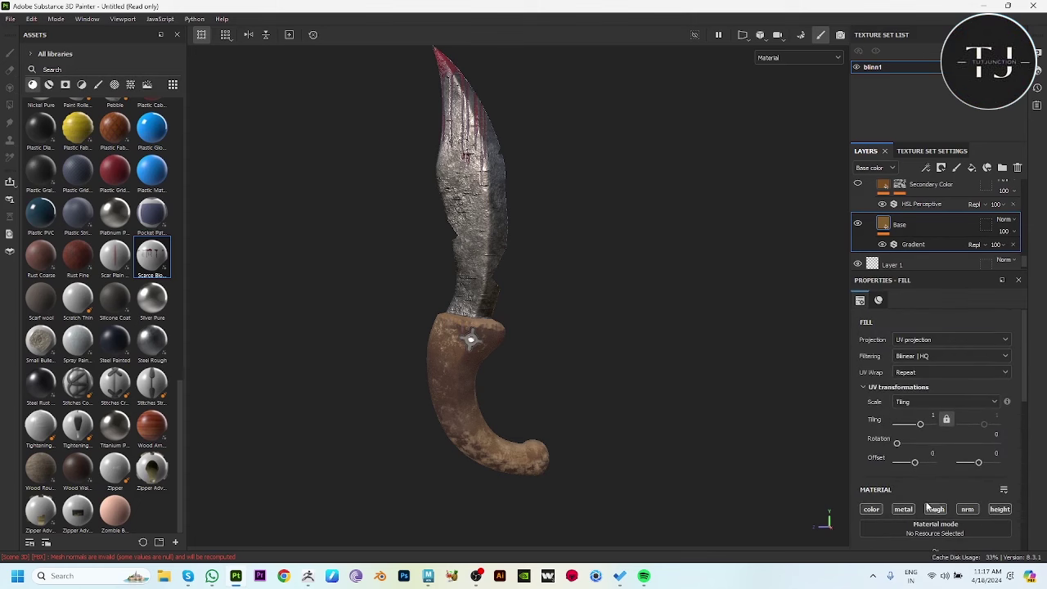
click(913, 246)
- Set the gradient colours to dark browns 523F2D and 533E22, then view the handle end
click(986, 455)
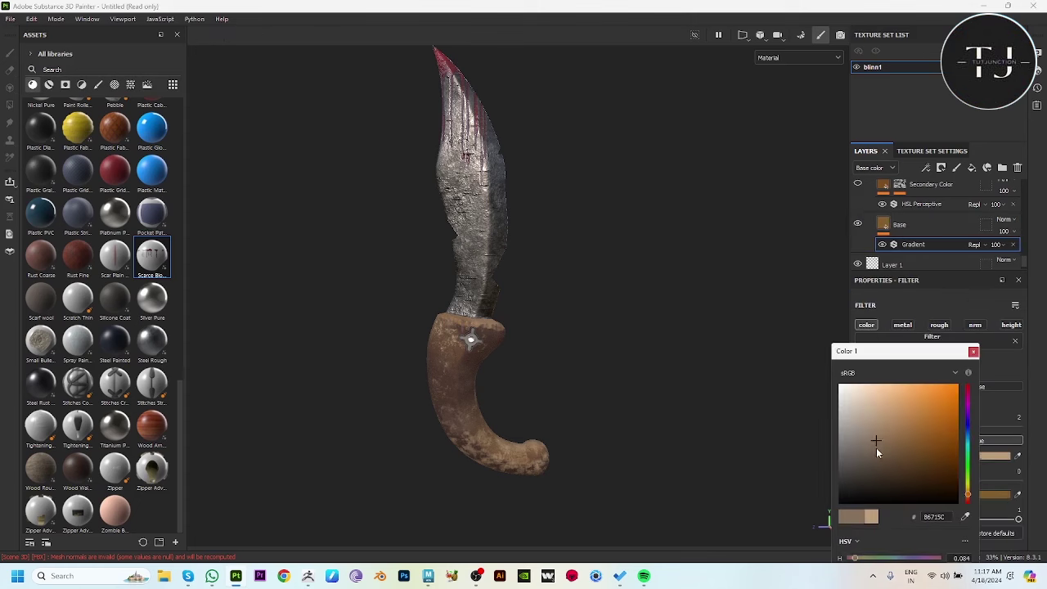
click(974, 351)
click(986, 494)
click(910, 473)
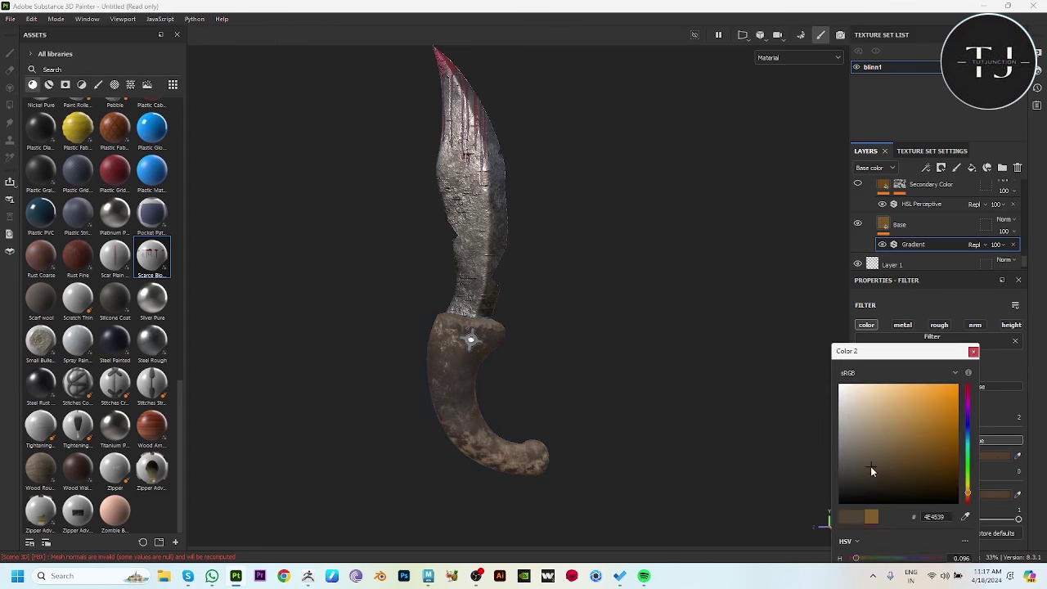
drag(847, 473, 884, 488)
click(974, 351)
mouse_move(589, 286)
alt+mouse_down()
mouse_move(548, 283)
mouse_move(368, 400)
mouse_move(251, 365)
alt+mouse_up()
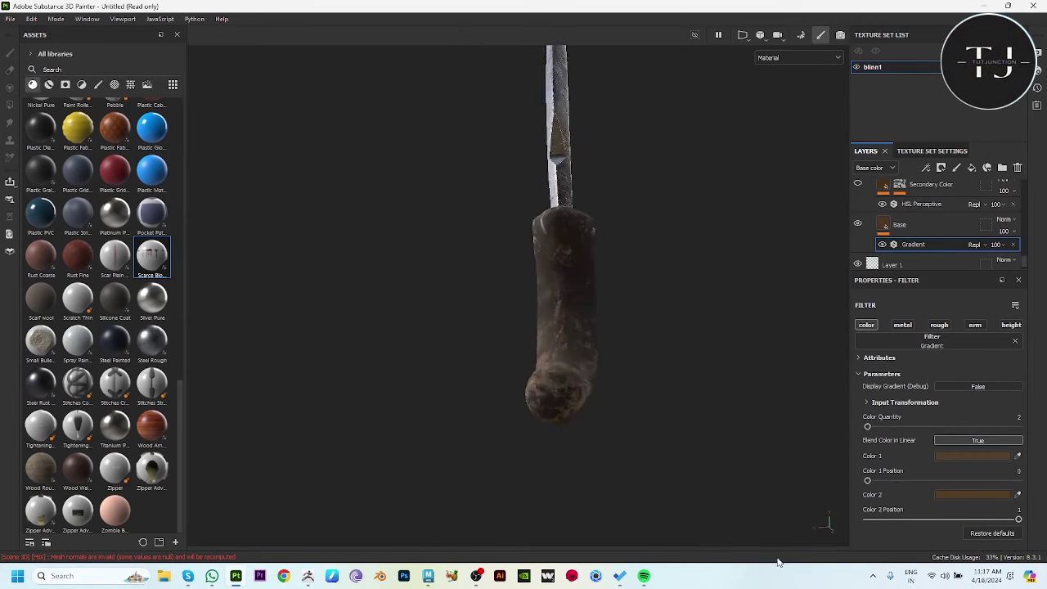
alt+right_drag(698, 382, 705, 460)
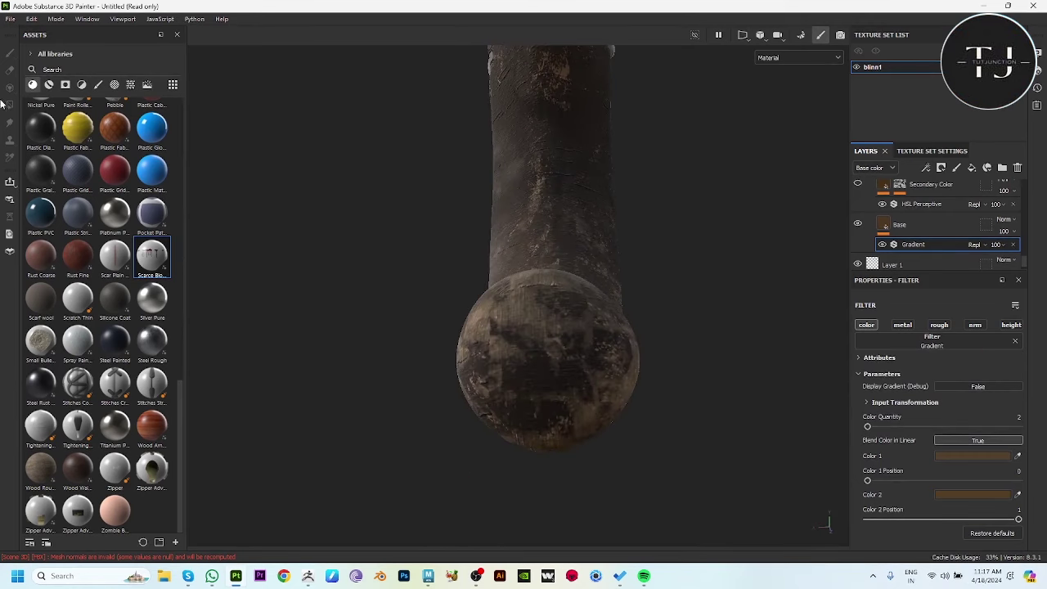
- Apply the Plastic Fabric Pyramid material to the knife and raise its Tiling to about 29
click(49, 84)
scroll(112, 194, up, 5)
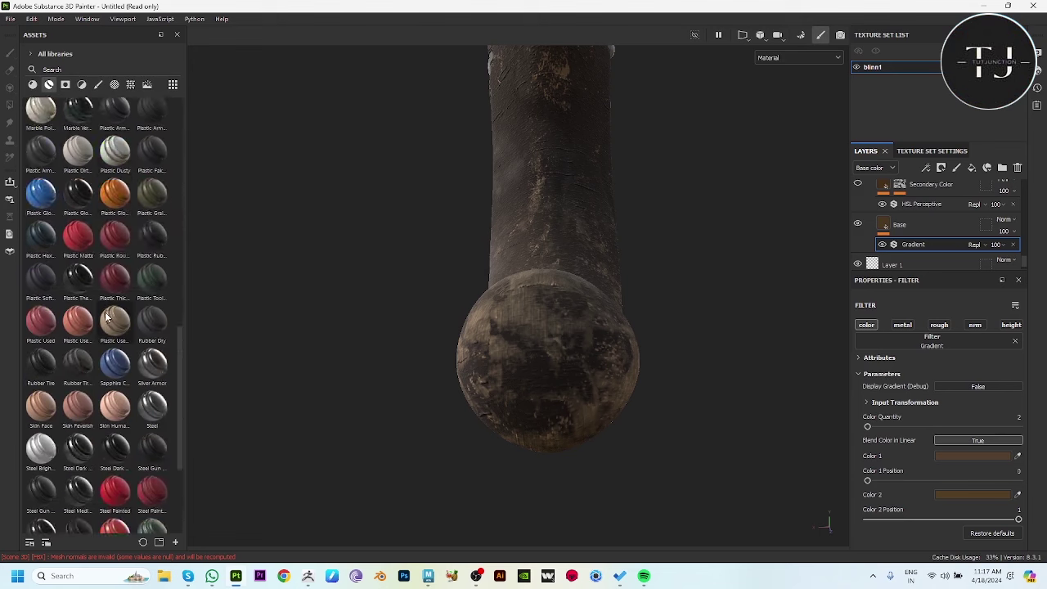
click(34, 85)
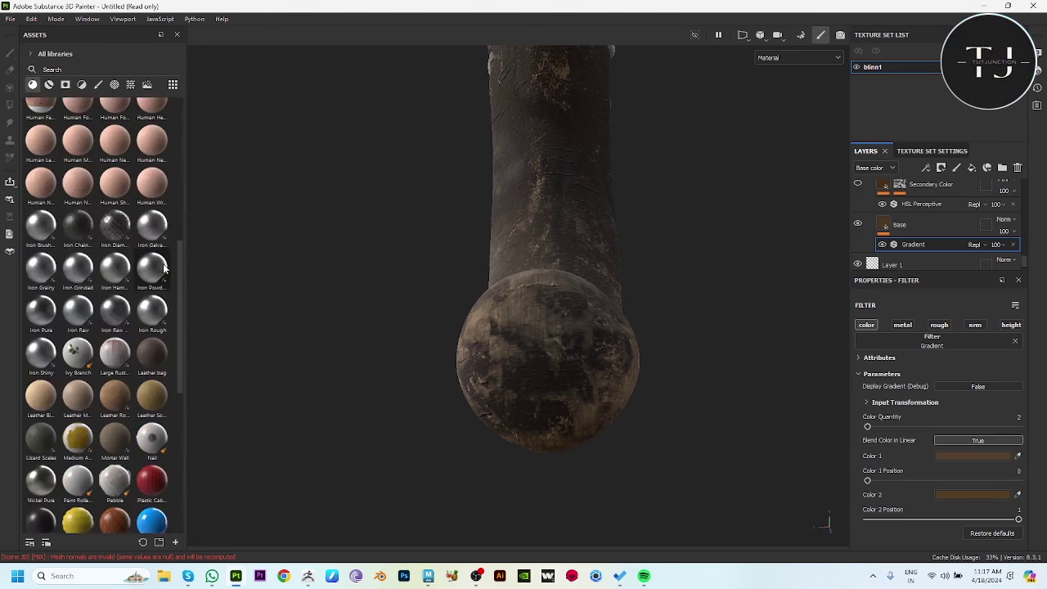
scroll(122, 245, down, 10)
mouse_move(152, 197)
mouse_down()
mouse_move(553, 357)
mouse_move(836, 267)
mouse_up()
scroll(912, 253, up, 5)
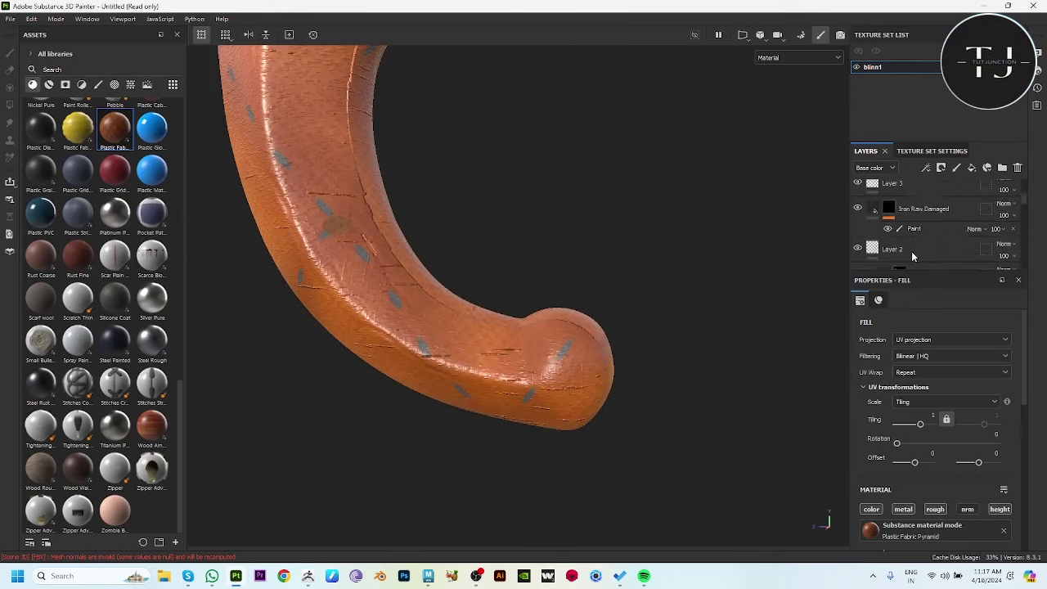
drag(921, 423, 932, 423)
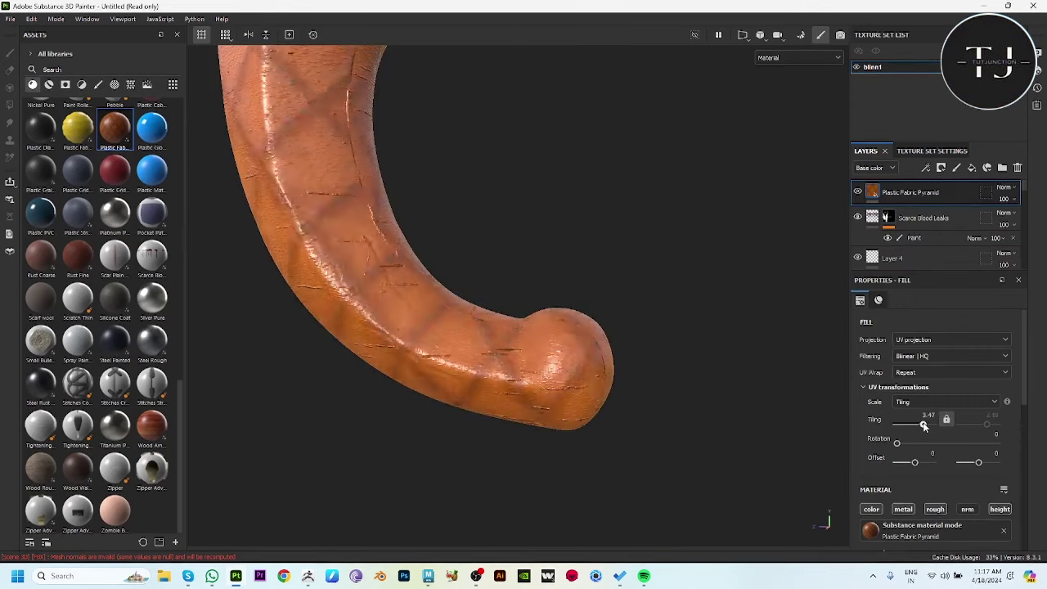
mouse_move(598, 400)
alt+mouse_down()
mouse_move(397, 390)
mouse_move(654, 423)
alt+mouse_up()
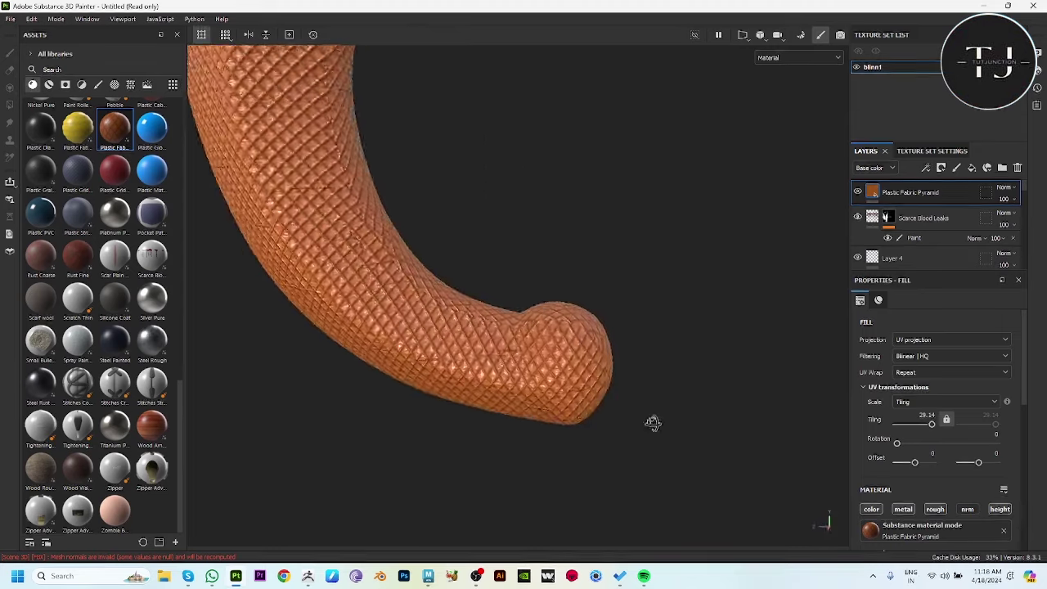
- Give the fabric layer a black mask with a paint effect, and paint fabric onto the handle end
right_click(908, 192)
click(924, 21)
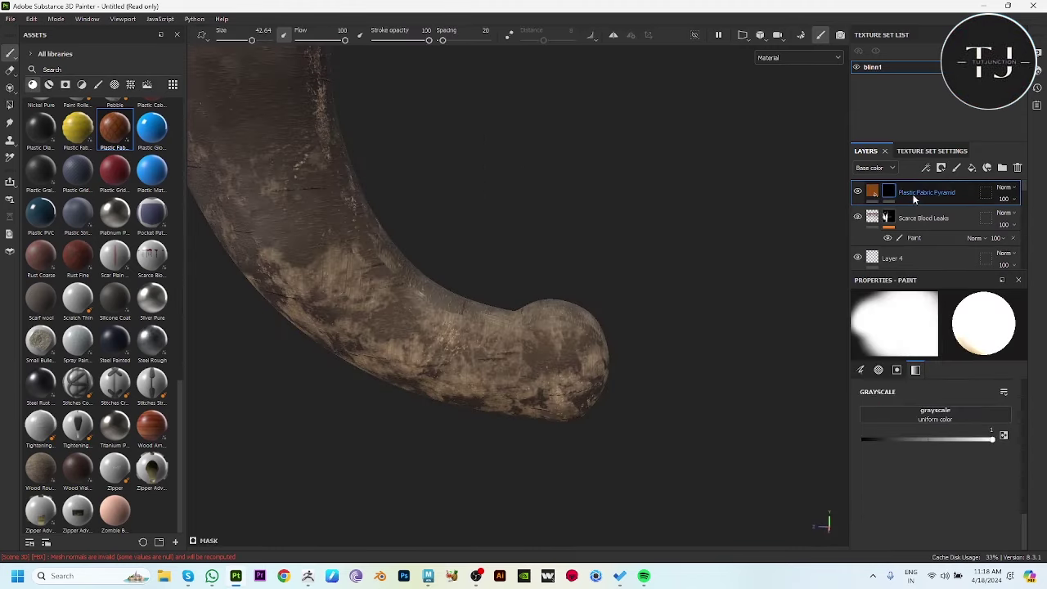
right_click(889, 191)
click(917, 416)
mouse_move(495, 396)
mouse_down()
mouse_move(561, 352)
mouse_move(388, 417)
mouse_move(491, 280)
mouse_move(455, 445)
mouse_move(490, 281)
mouse_move(674, 399)
mouse_move(444, 292)
mouse_move(556, 357)
mouse_move(517, 292)
mouse_up()
ctrl+right_drag(516, 292, 503, 270)
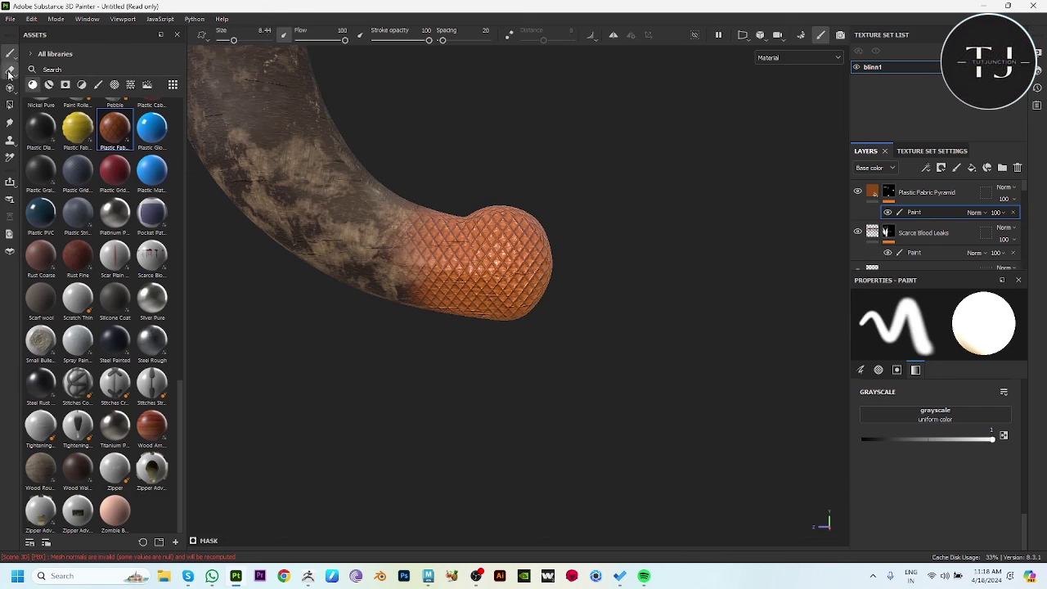
- Erase the excess fabric on the mask back toward the rounded tip
click(10, 72)
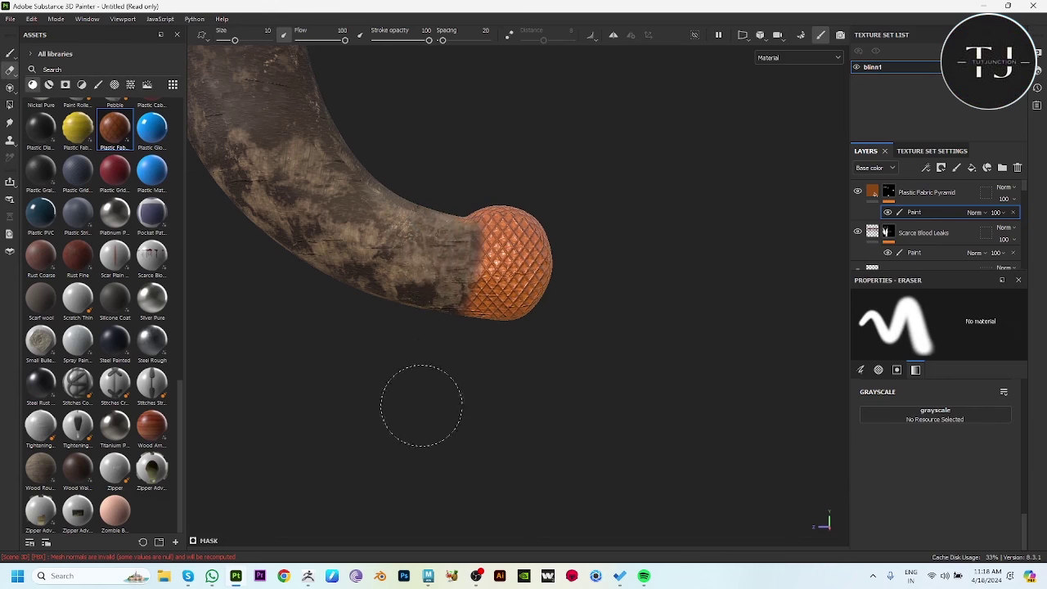
drag(439, 270, 435, 197)
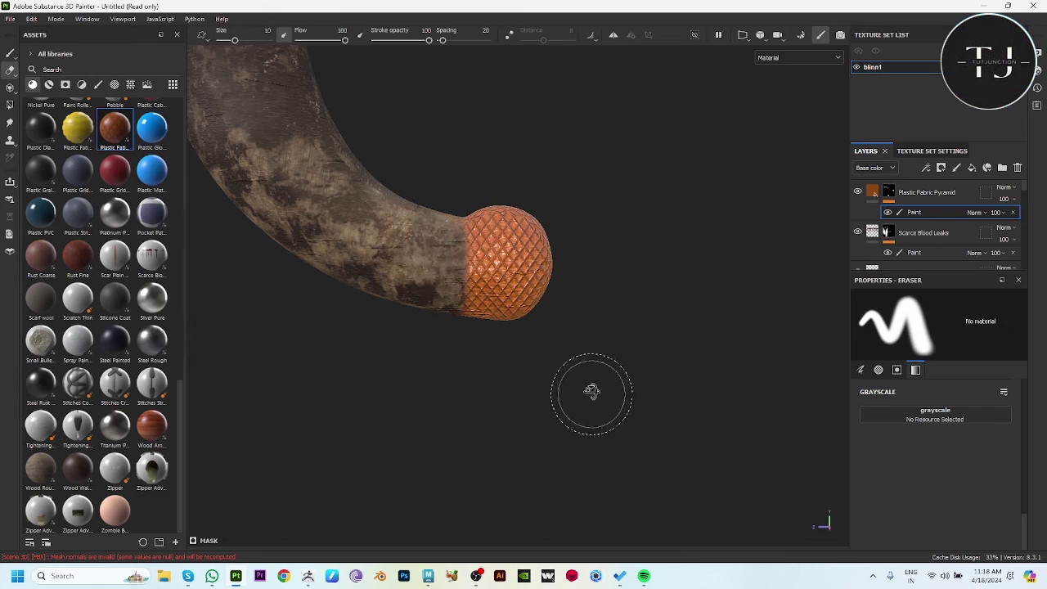
alt+drag(591, 394, 433, 317)
alt+drag(434, 493, 506, 275)
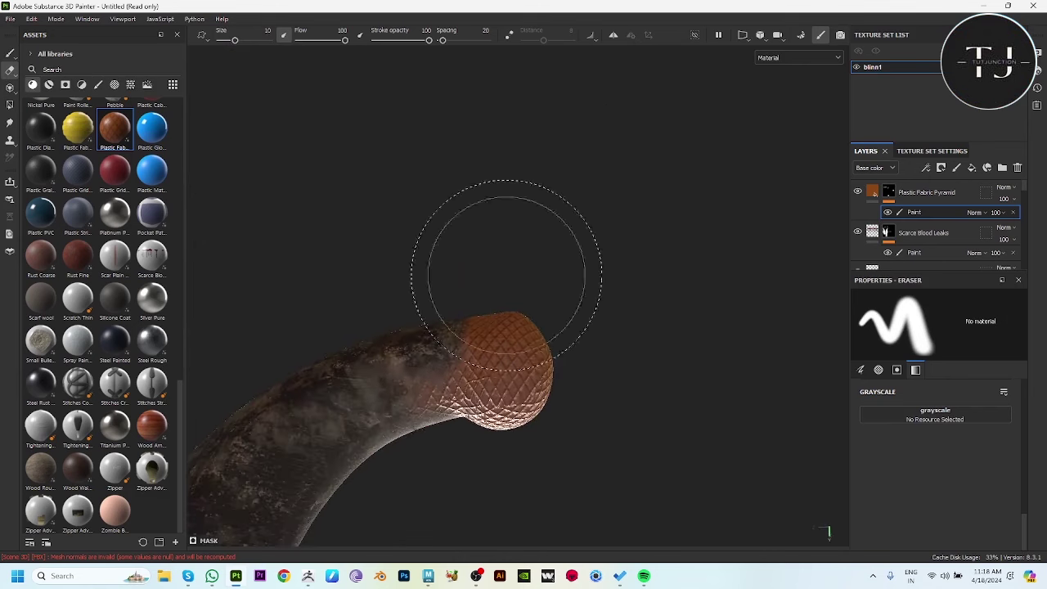
mouse_move(828, 533)
alt+mouse_down()
mouse_move(603, 507)
mouse_move(549, 362)
mouse_move(619, 480)
mouse_move(565, 407)
mouse_move(625, 488)
mouse_move(818, 458)
alt+mouse_up()
- Set the fabric layer's blend mode to Multiply at 46 opacity
click(1004, 188)
click(1015, 205)
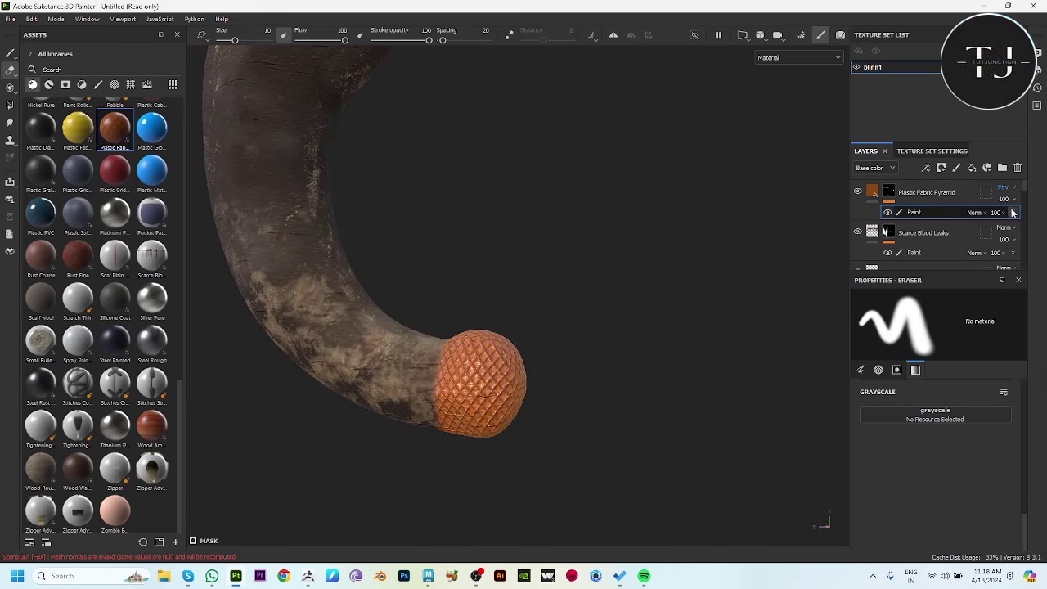
click(1011, 187)
click(1017, 240)
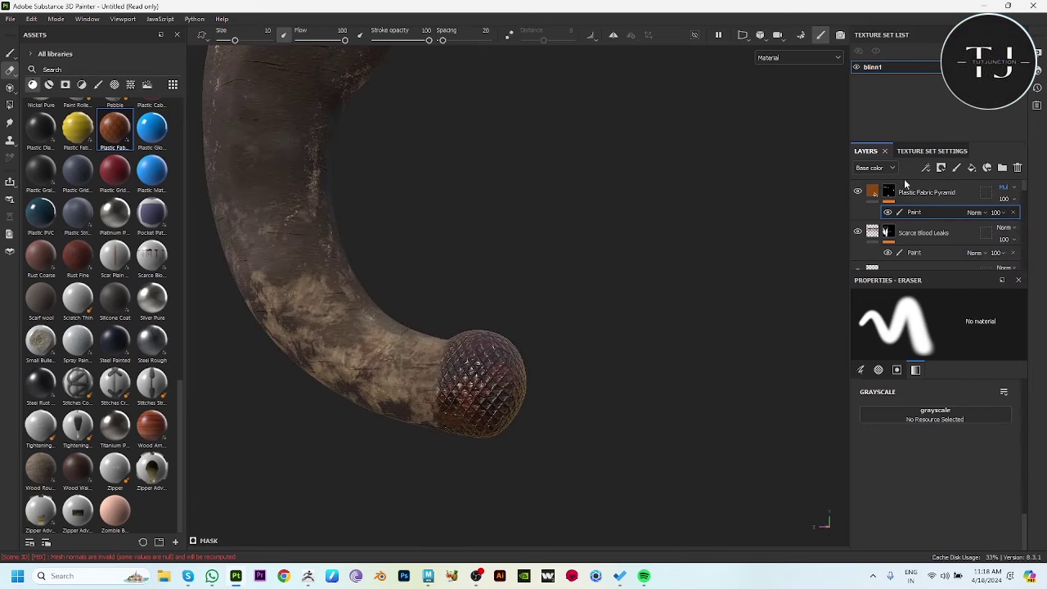
click(1004, 198)
drag(1039, 219, 1021, 221)
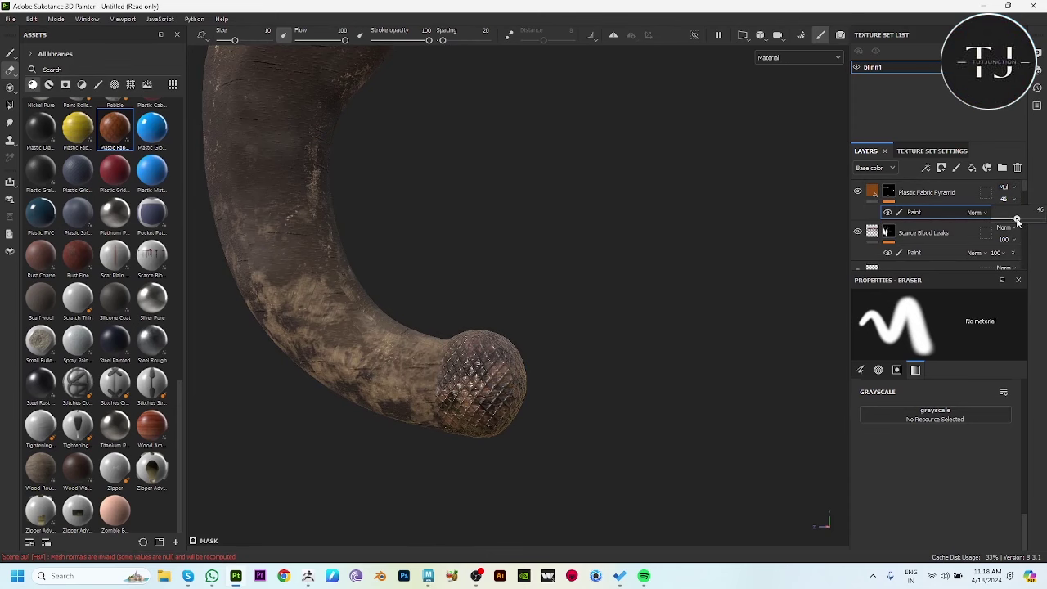
mouse_move(455, 491)
alt+mouse_down()
mouse_move(558, 316)
mouse_move(502, 374)
mouse_move(580, 527)
mouse_move(598, 393)
alt+mouse_up()
scroll(585, 327, up, 3)
- Touch up the fabric mask, erasing pattern that spreads along the handle beyond the rounded end
click(10, 53)
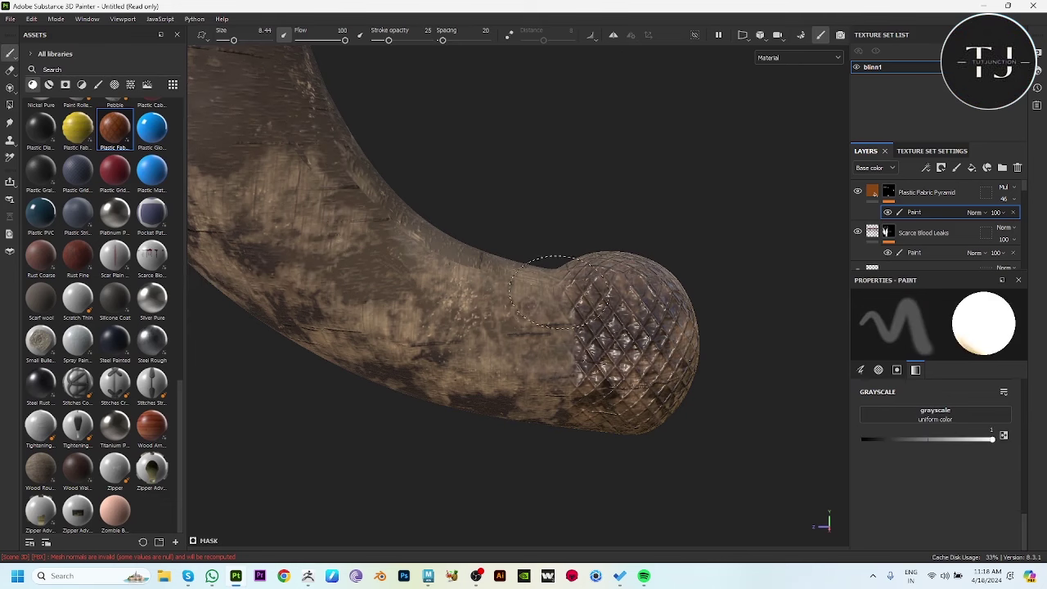
alt+drag(572, 497, 597, 483)
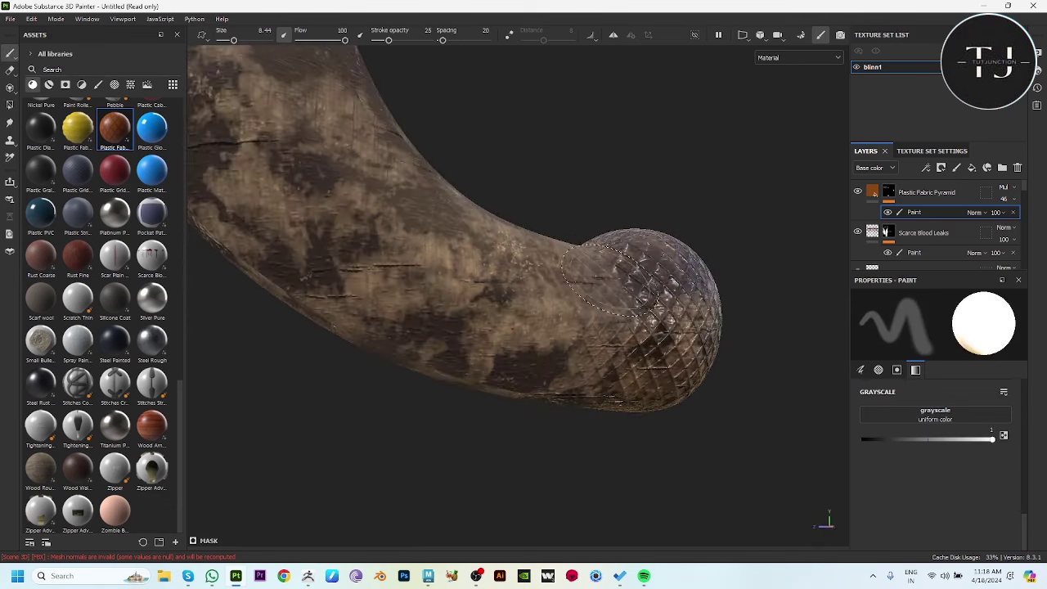
mouse_move(628, 369)
alt+mouse_down()
mouse_move(626, 135)
mouse_move(618, 332)
alt+mouse_up()
mouse_move(618, 368)
alt+mouse_down()
mouse_move(673, 158)
mouse_move(706, 127)
alt+mouse_up()
scroll(409, 180, down, 3)
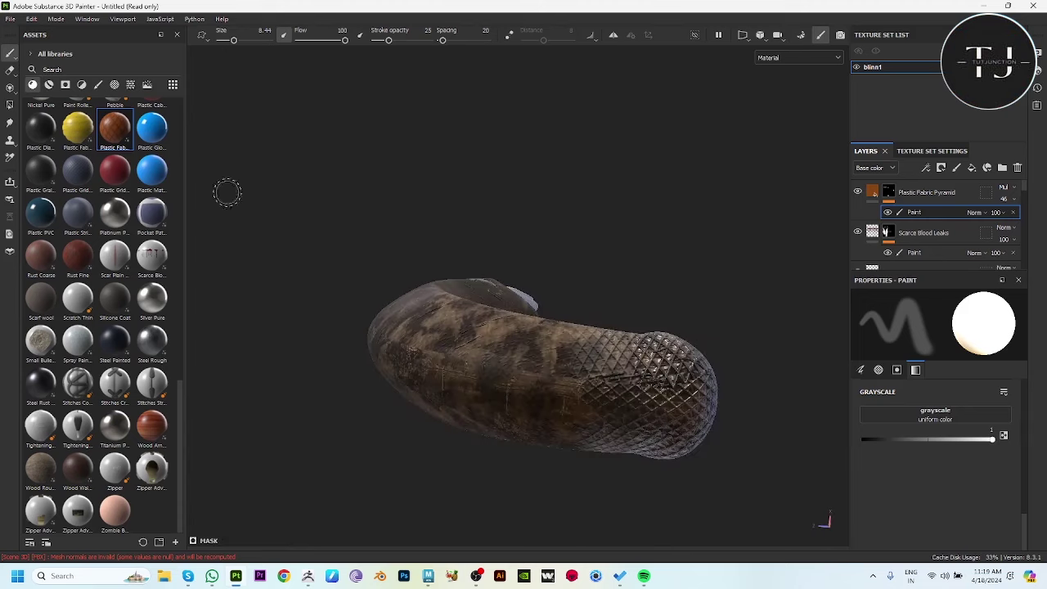
click(10, 69)
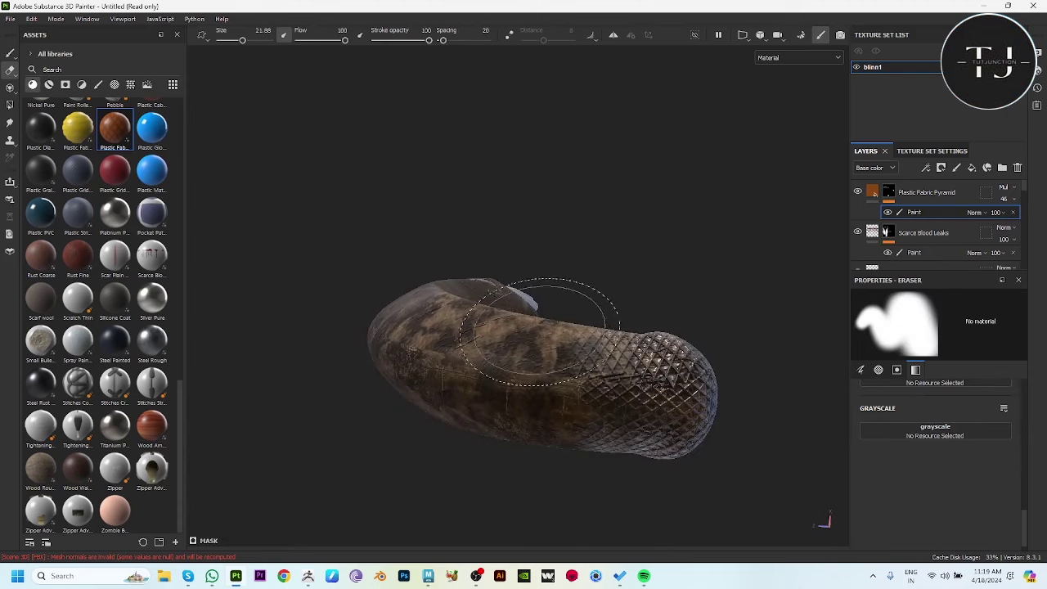
mouse_move(561, 303)
alt+mouse_down()
mouse_move(589, 428)
mouse_move(587, 414)
mouse_move(678, 292)
mouse_move(370, 292)
mouse_move(542, 311)
mouse_move(280, 355)
mouse_move(545, 431)
mouse_move(505, 358)
alt+mouse_up()
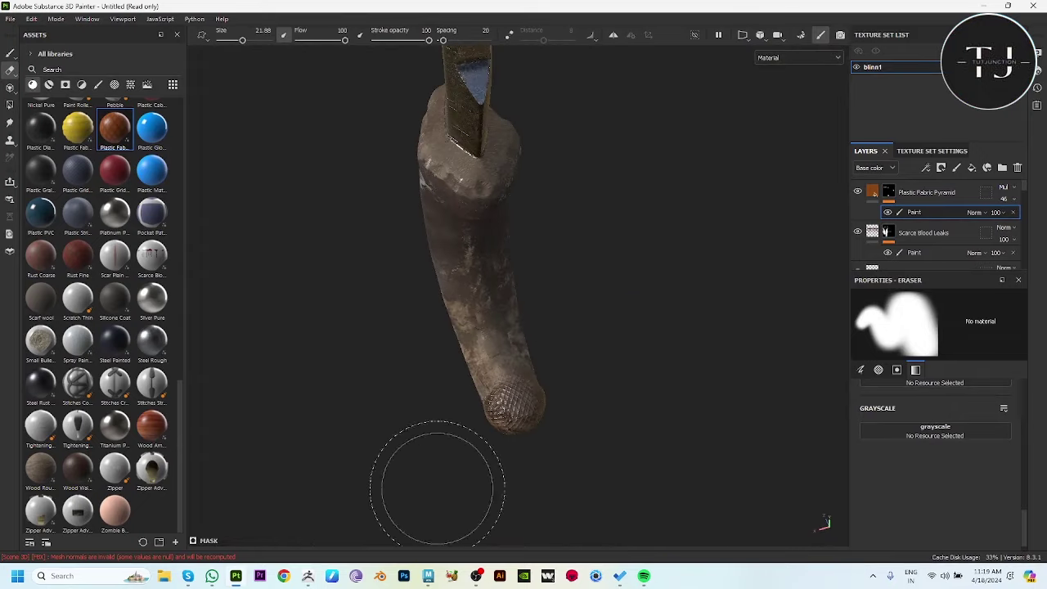
mouse_move(438, 483)
alt+mouse_down()
mouse_move(783, 460)
mouse_move(619, 420)
alt+mouse_up()
alt+drag(611, 464, 630, 389)
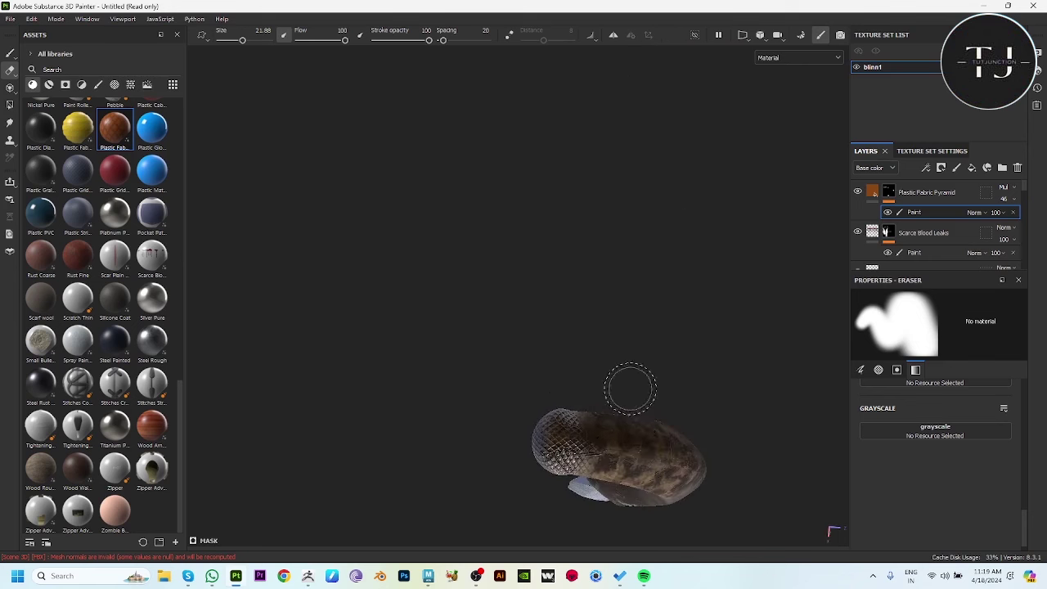
mouse_move(594, 528)
alt+mouse_down()
mouse_move(664, 355)
mouse_move(451, 129)
alt+mouse_up()
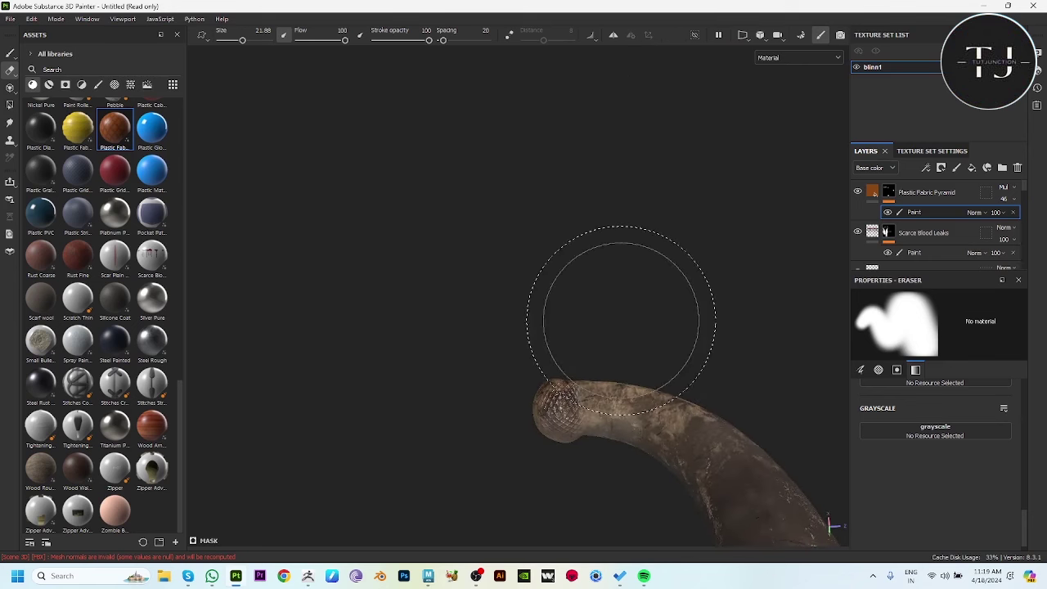
mouse_move(624, 396)
alt+mouse_down()
mouse_move(381, 343)
mouse_move(797, 382)
mouse_move(552, 418)
mouse_move(654, 481)
mouse_move(650, 405)
mouse_move(568, 433)
mouse_move(624, 284)
mouse_move(683, 428)
mouse_move(745, 412)
mouse_move(659, 342)
mouse_move(649, 393)
mouse_move(634, 220)
mouse_move(631, 262)
alt+mouse_up()
- Enlarge the layer stack and toggle Folder 1's visibility to check its effect
scroll(419, 252, down, 3)
mouse_move(419, 251)
alt+mouse_down()
mouse_move(456, 241)
mouse_move(561, 323)
mouse_move(524, 360)
alt+mouse_up()
scroll(913, 238, down, 2)
scroll(921, 233, down, 2)
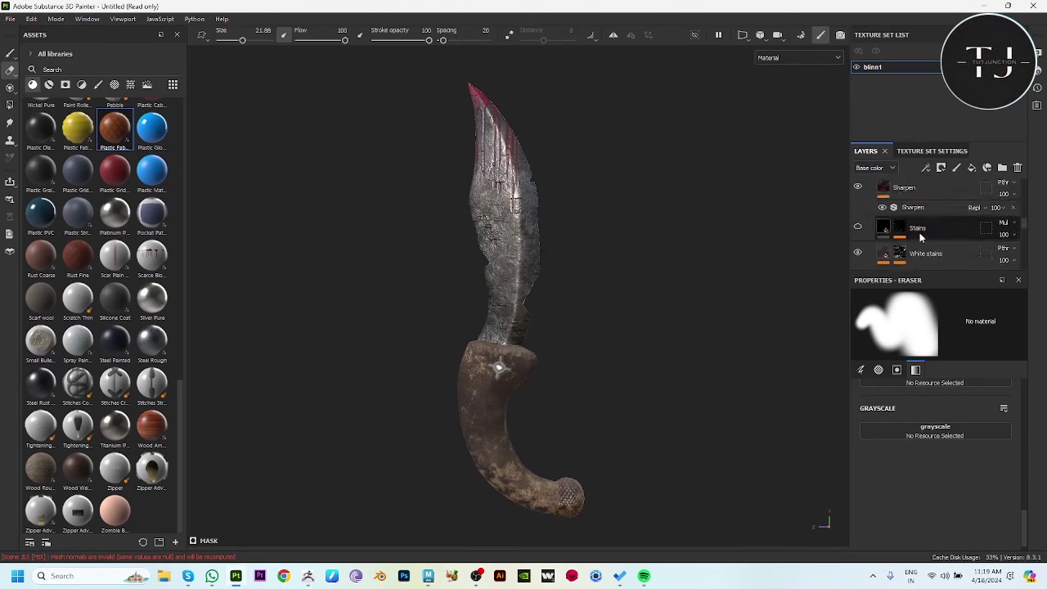
scroll(921, 233, down, 2)
scroll(920, 235, down, 2)
scroll(920, 235, up, 2)
scroll(921, 235, up, 2)
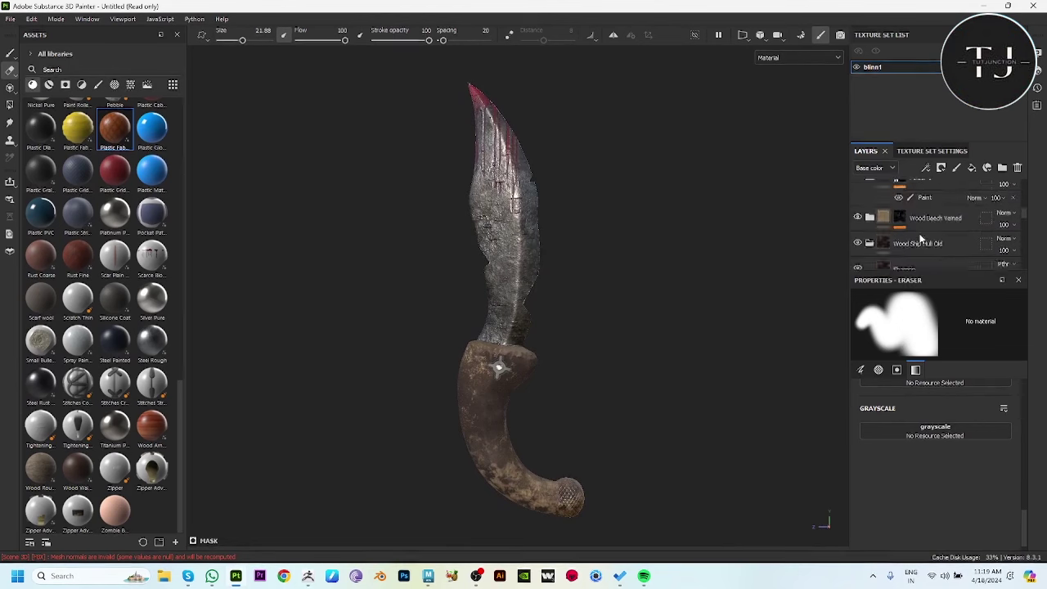
scroll(920, 235, up, 2)
scroll(920, 238, up, 2)
drag(926, 270, 927, 415)
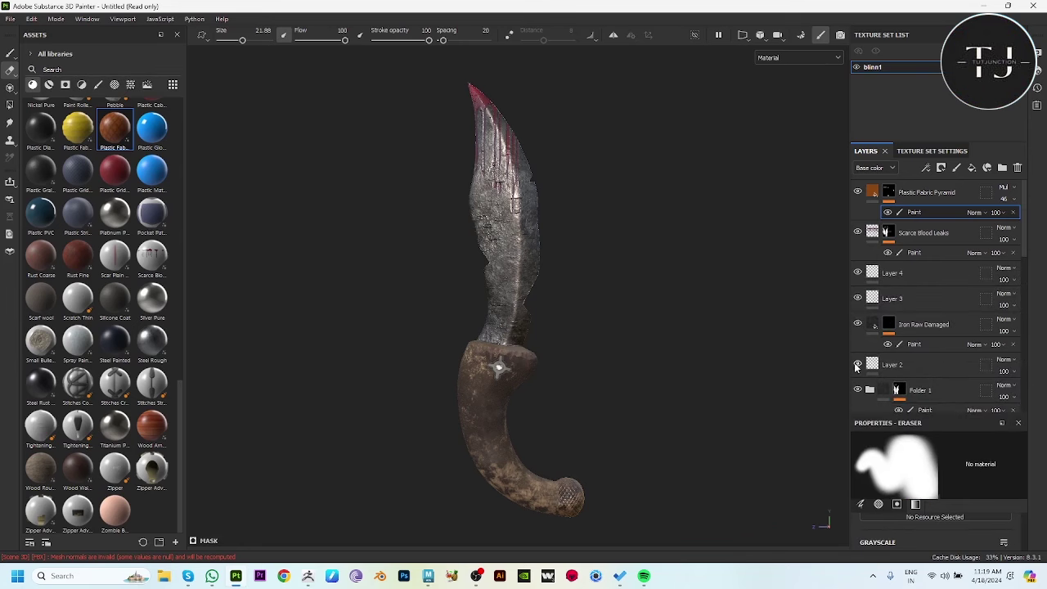
click(858, 390)
click(858, 390)
- Compare the Iron Raw Damaged layer on and off, then hide the Bronze Armor layer
scroll(866, 389, down, 3)
click(858, 333)
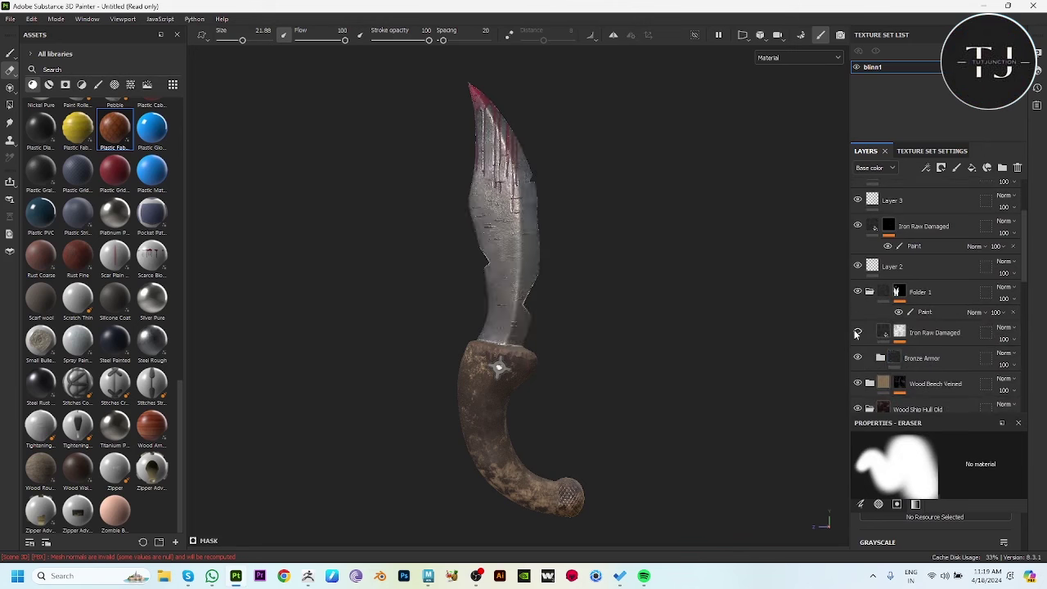
click(857, 333)
click(857, 358)
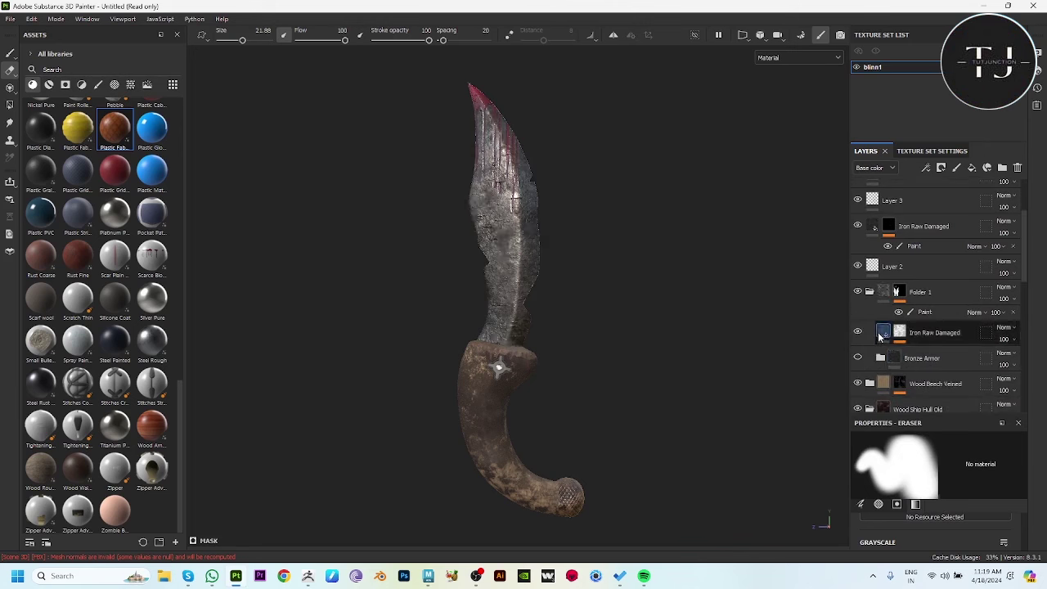
- Set the Iron Raw Damaged fill's Surface Grain to 0.49
click(881, 335)
scroll(974, 500, down, 3)
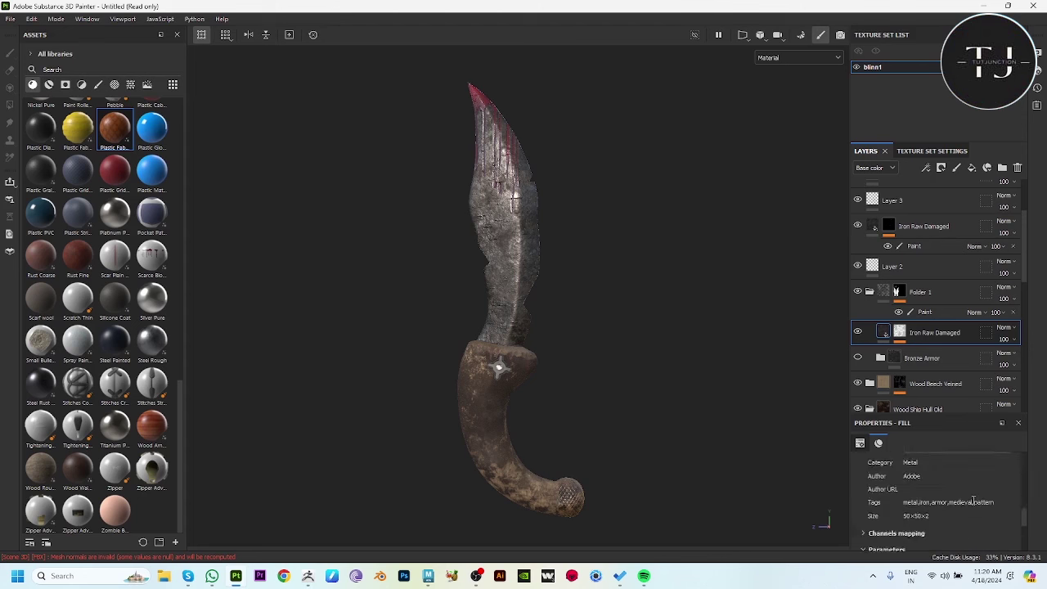
mouse_move(938, 471)
mouse_down()
mouse_move(900, 466)
mouse_move(950, 475)
mouse_up()
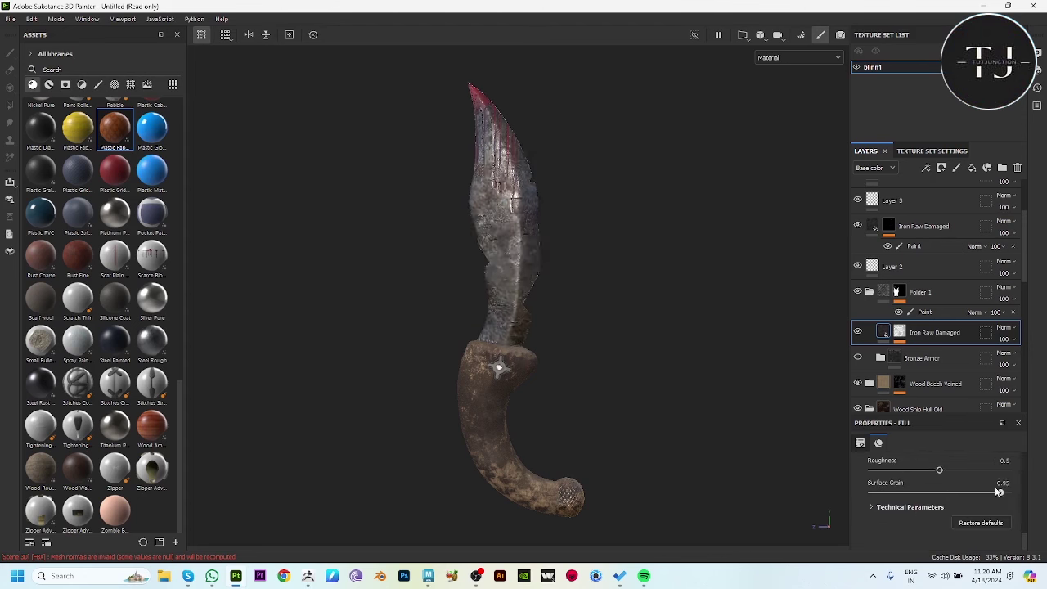
scroll(883, 335, down, 2)
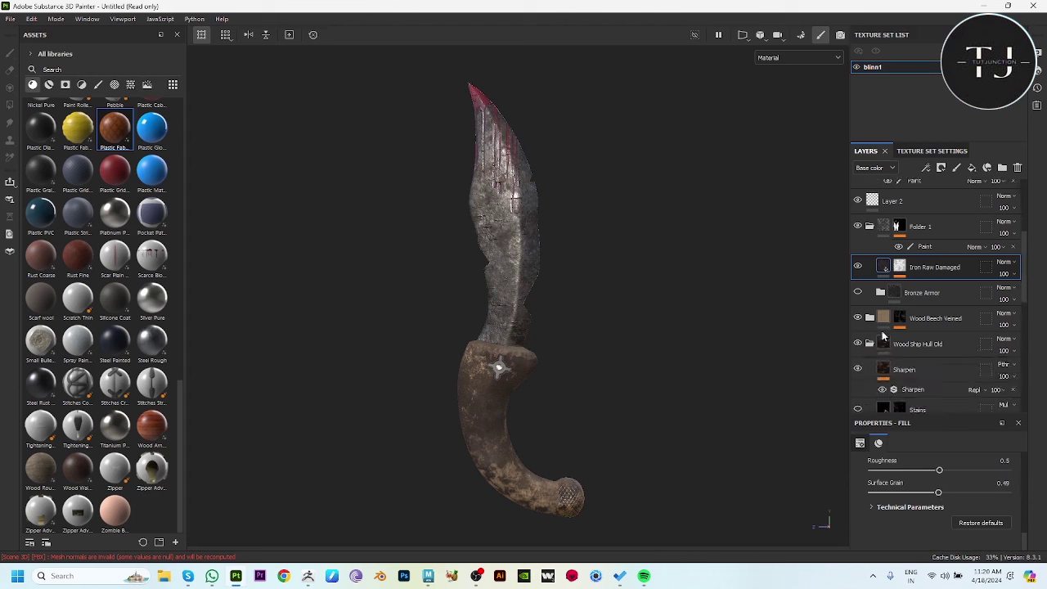